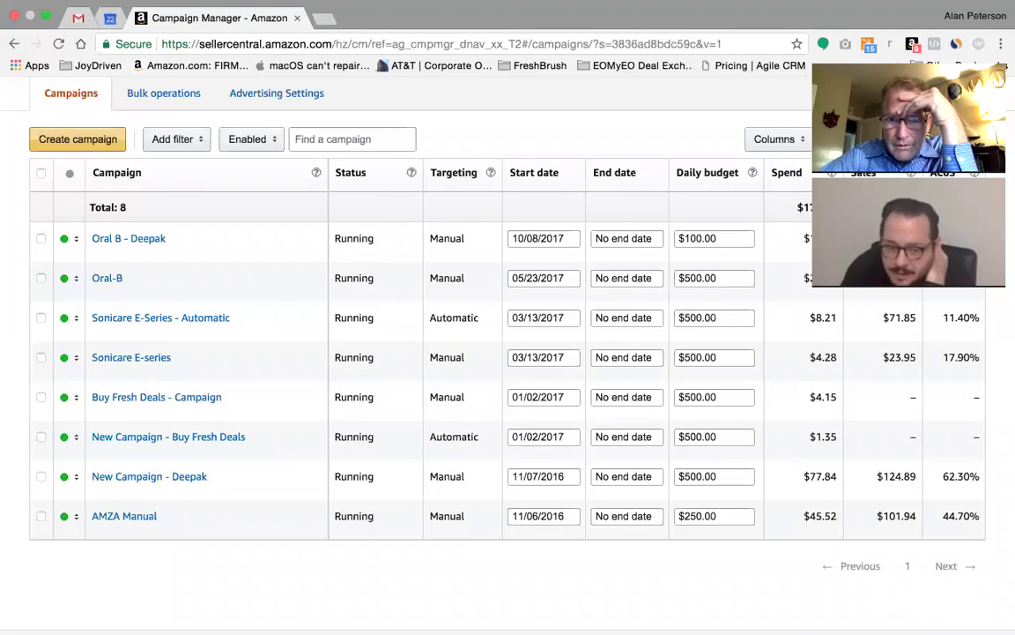
# Apply a custom date range to the campaign list, starting 10/01/2017 and ending in October 2017
pyautogui.click(899, 139)
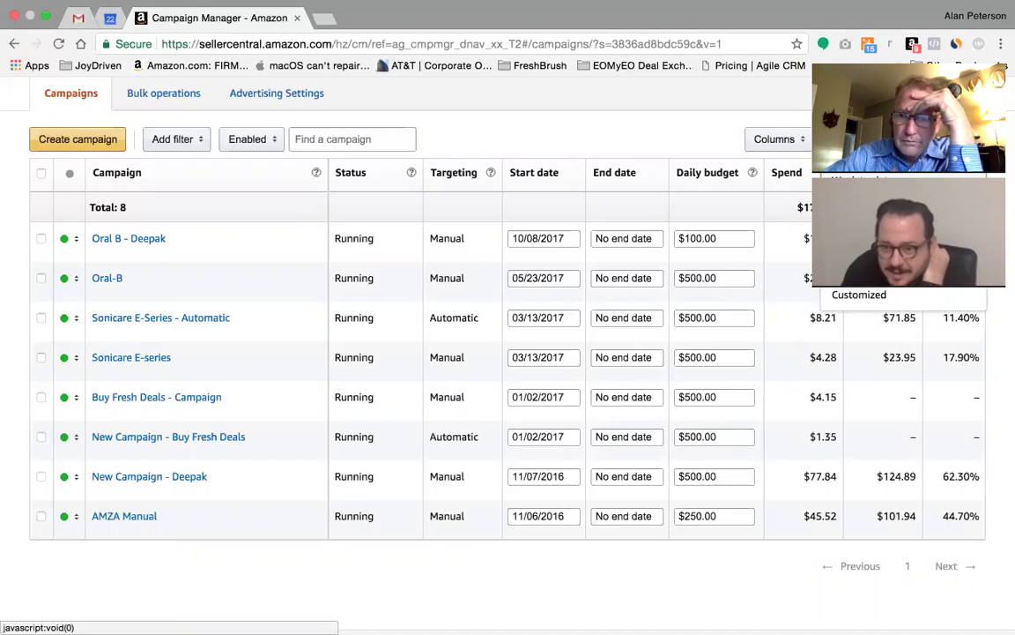
pyautogui.click(886, 298)
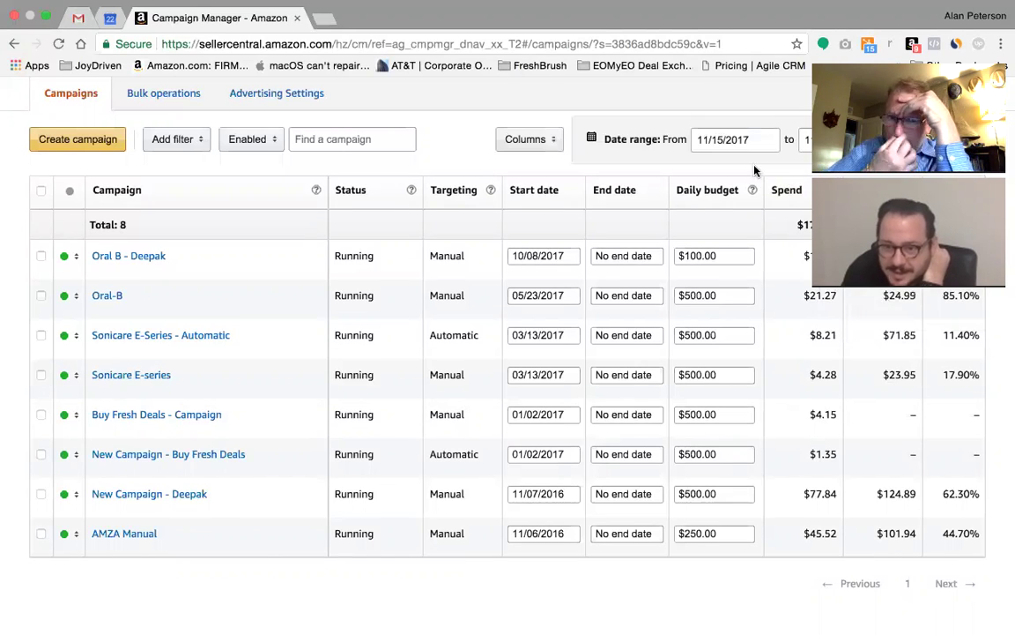
pyautogui.click(727, 147)
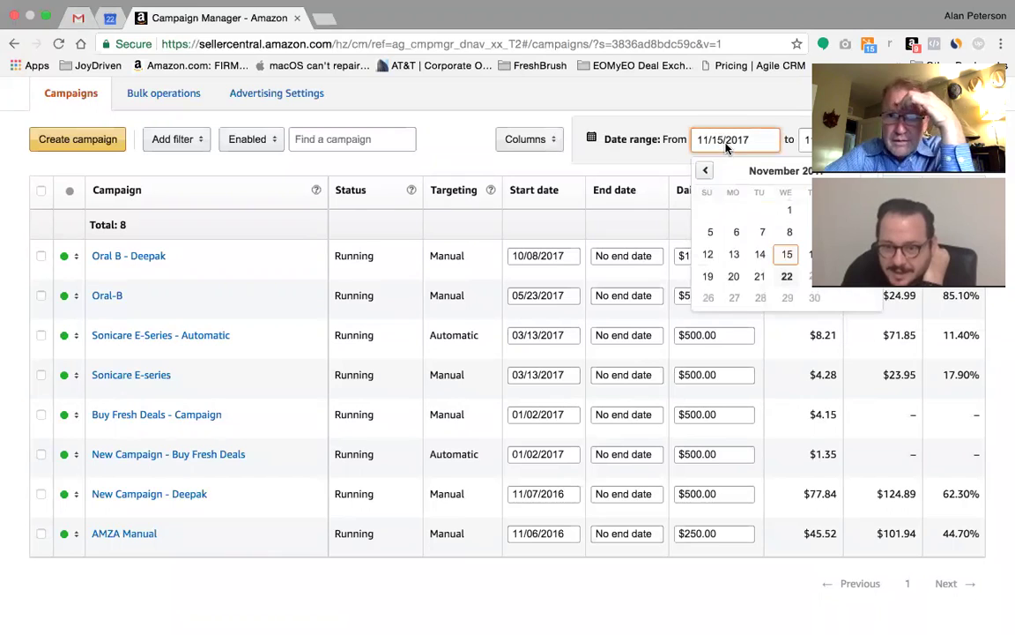
pyautogui.click(706, 170)
pyautogui.click(710, 209)
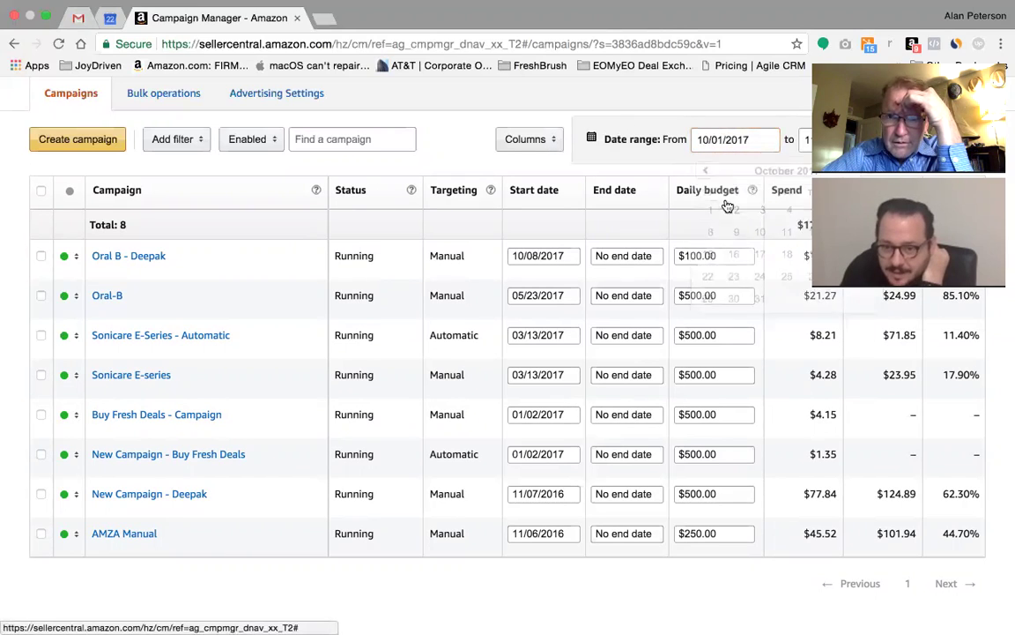
pyautogui.click(811, 170)
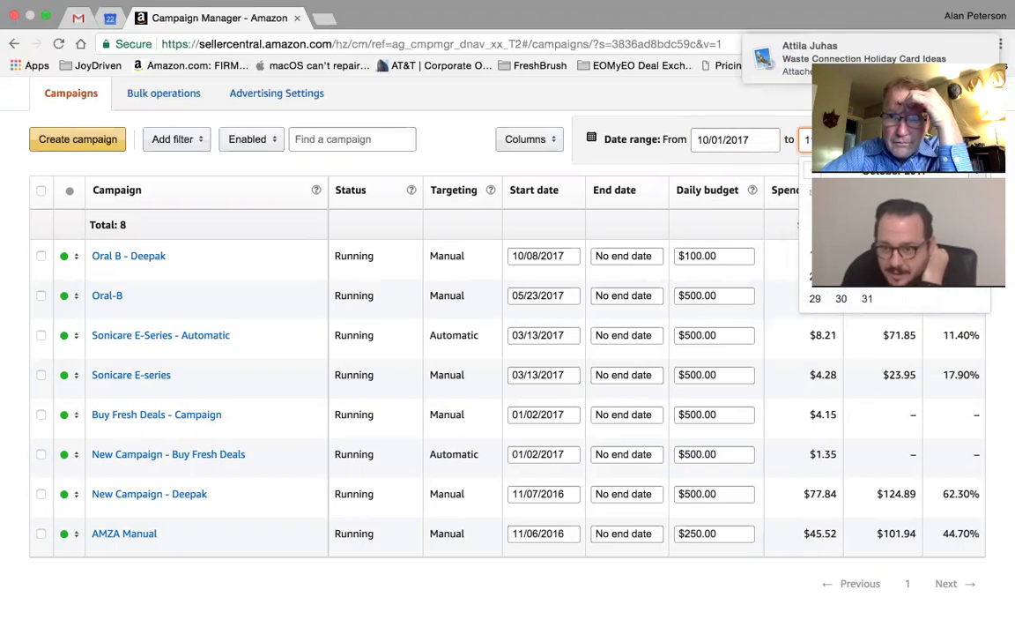
pyautogui.click(867, 298)
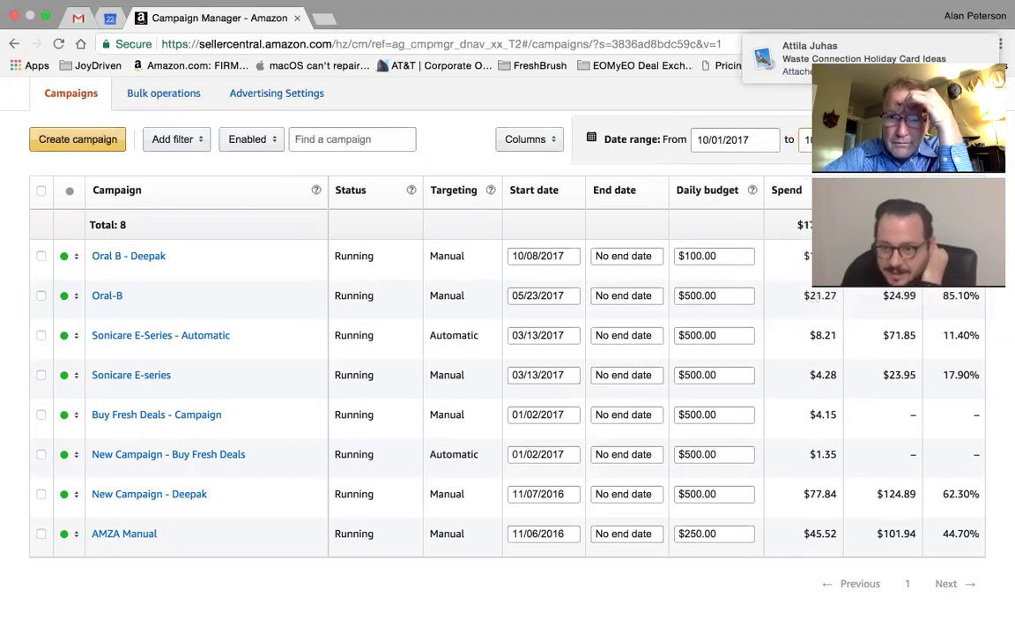
pyautogui.click(936, 139)
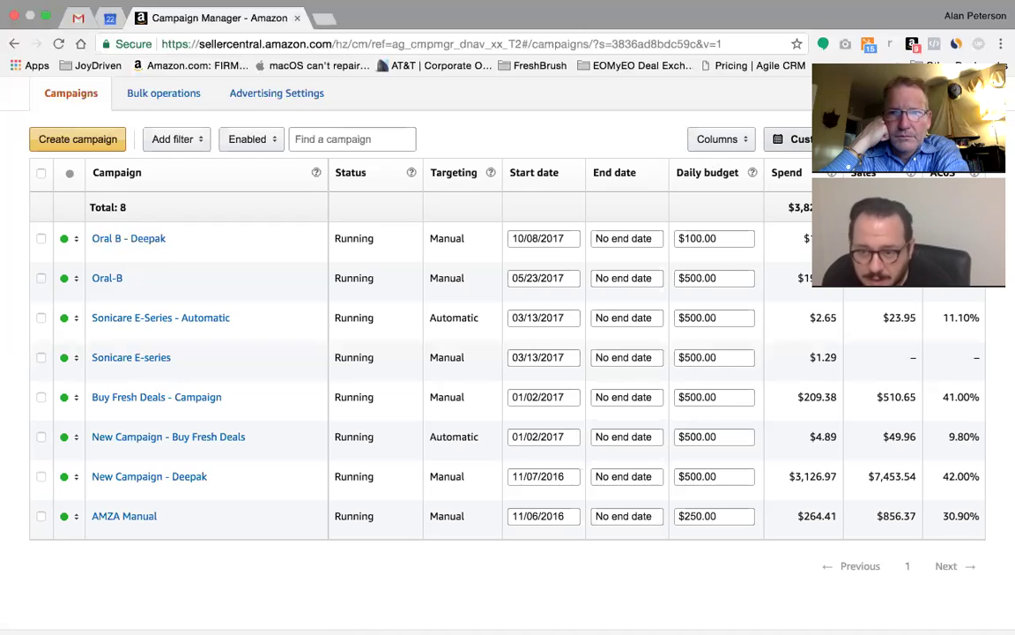
# Change the campaign list's custom date range to 11/01/2017 through 11/14/2017
pyautogui.click(793, 139)
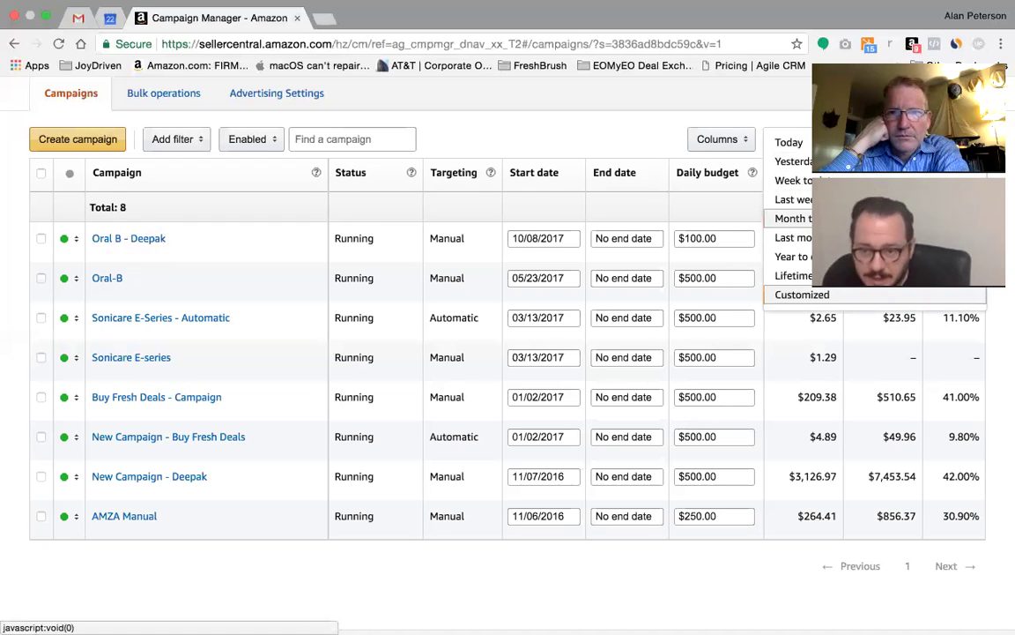
pyautogui.click(826, 294)
pyautogui.click(744, 141)
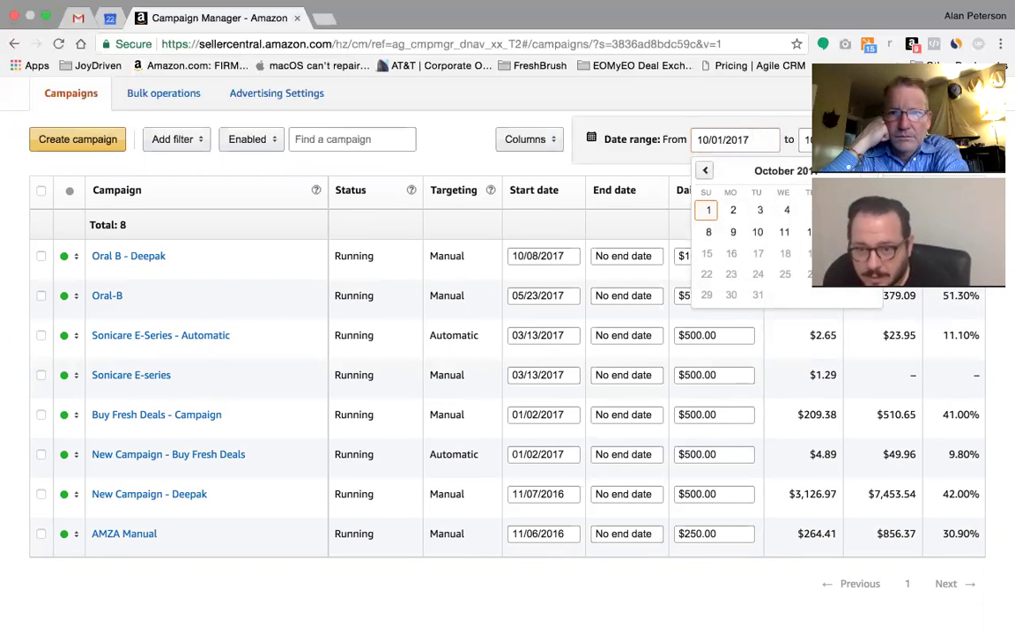
pyautogui.tripleClick(773, 171)
pyautogui.click(706, 170)
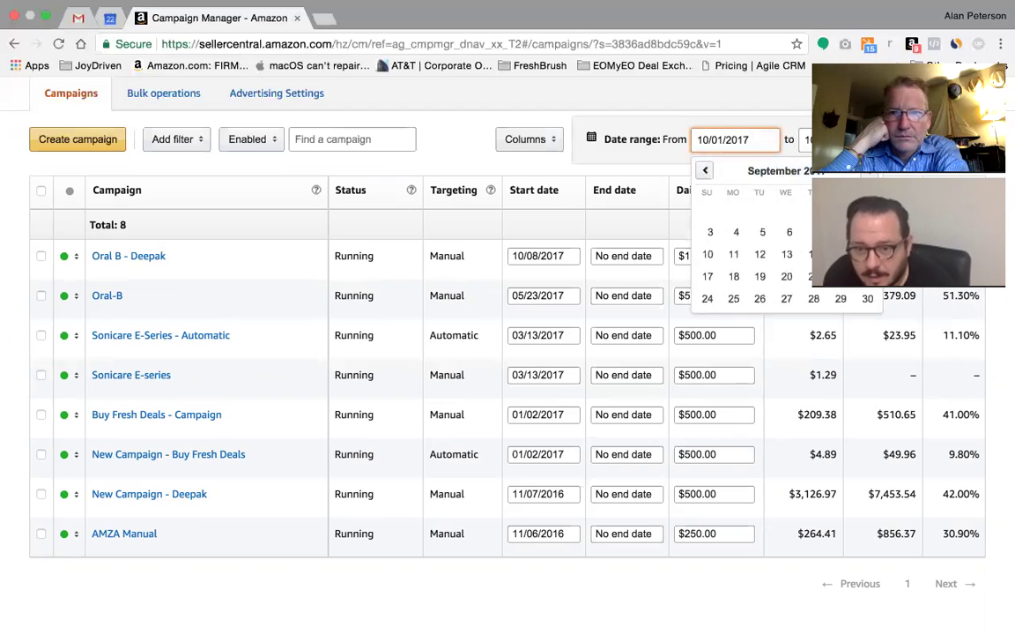
pyautogui.click(805, 139)
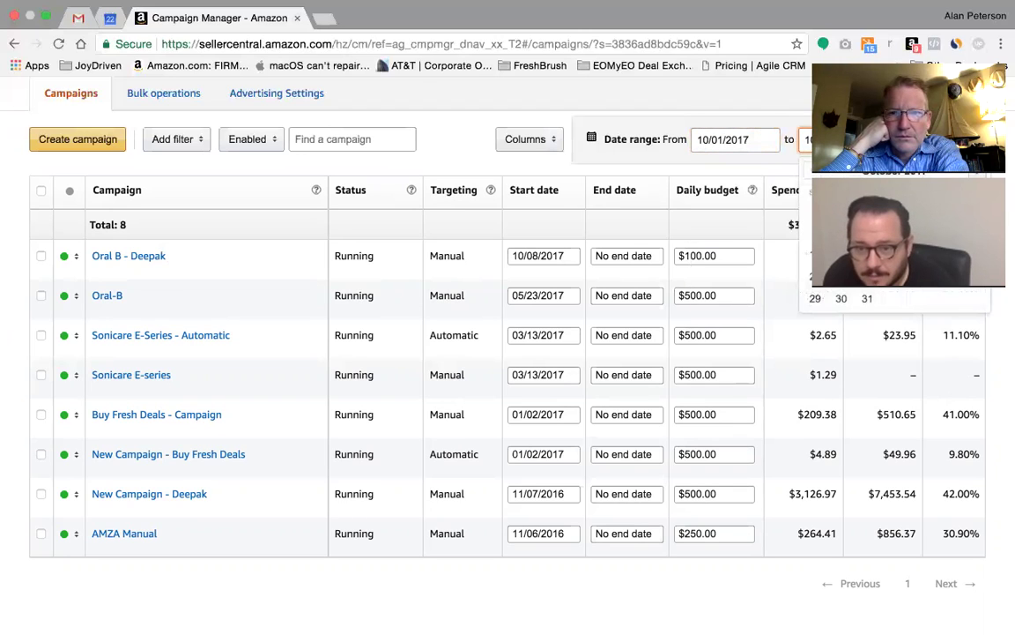
pyautogui.click(976, 171)
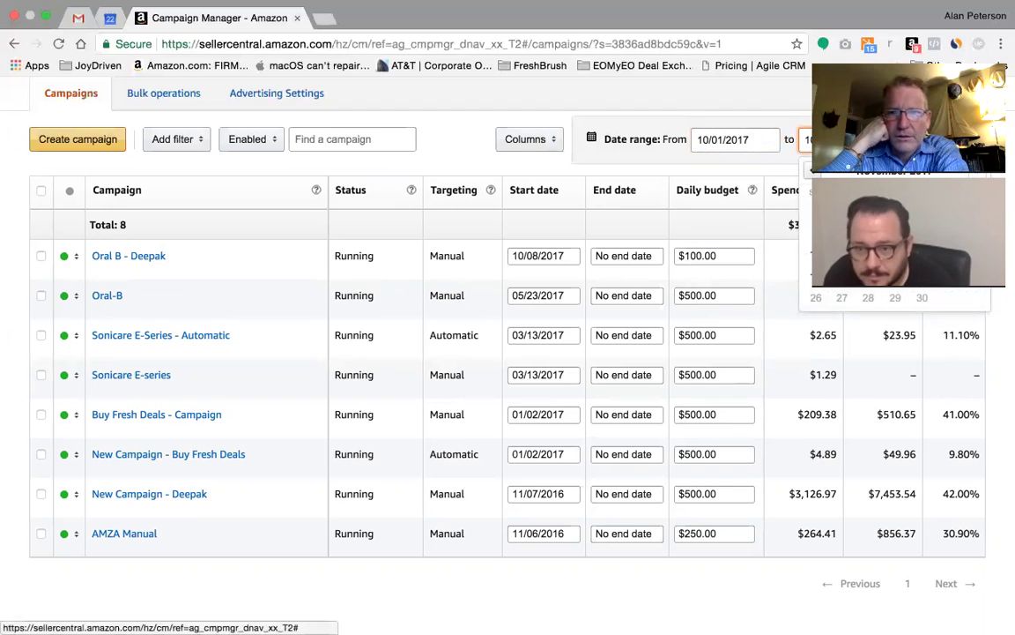
pyautogui.click(679, 139)
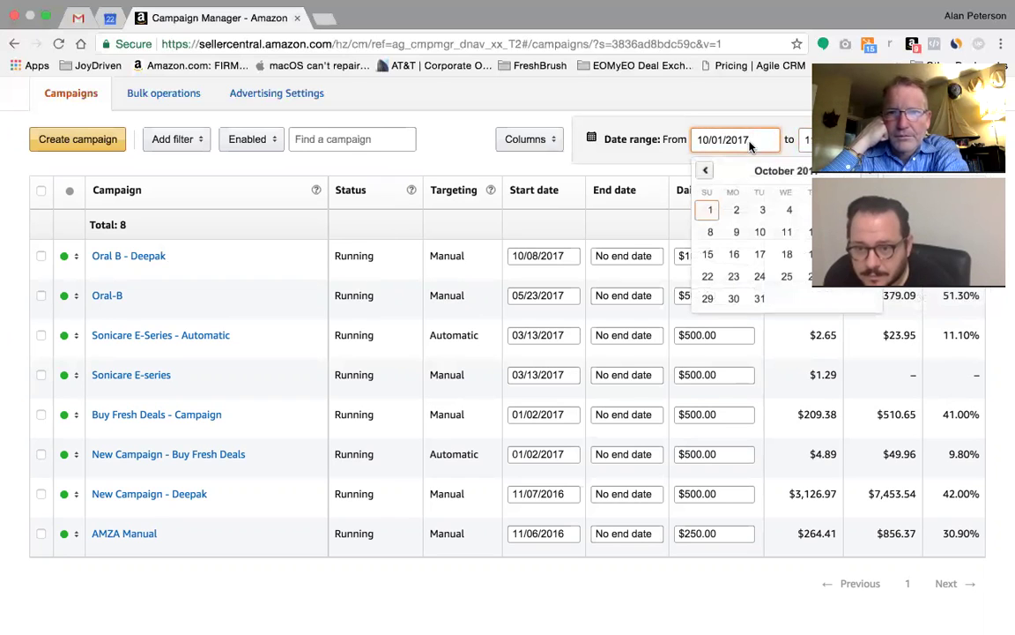
pyautogui.click(869, 170)
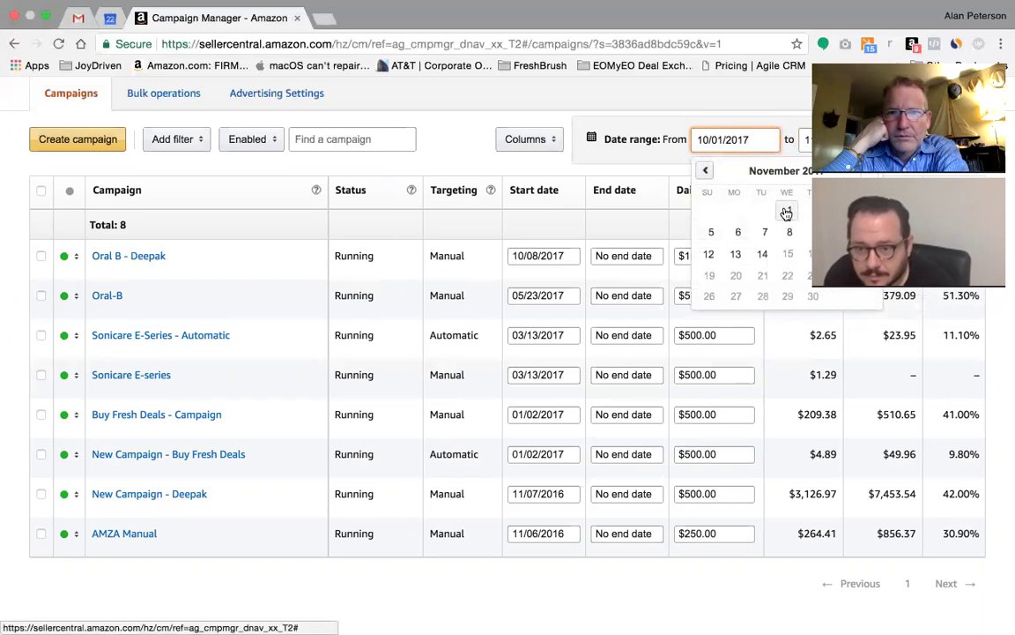
pyautogui.click(787, 210)
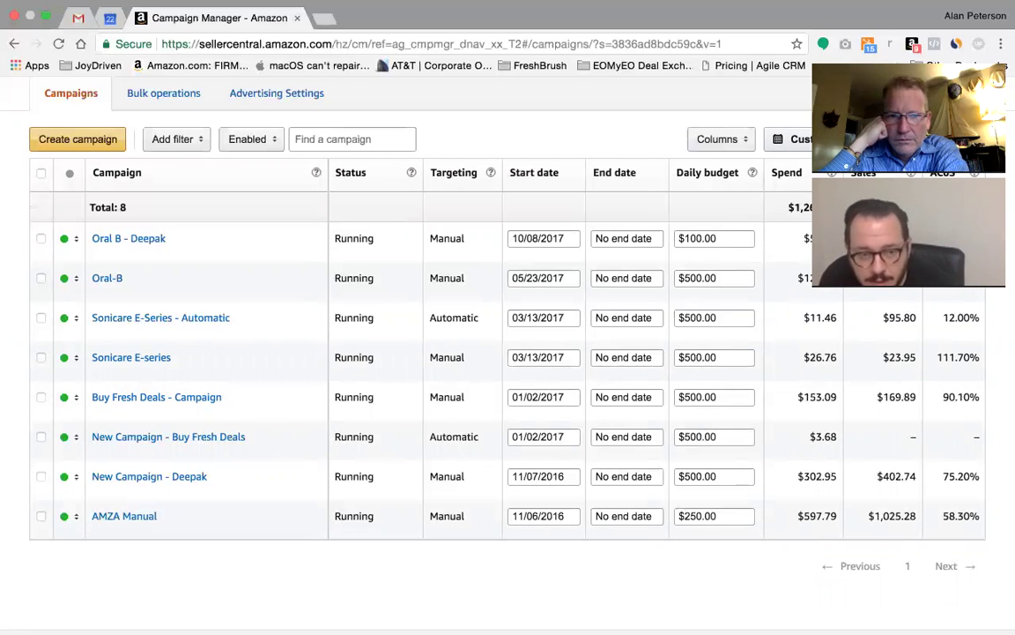
# View the ad groups of the Oral B campaign that started 10/08/2017 and return to the list of all campaigns
pyautogui.click(140, 238)
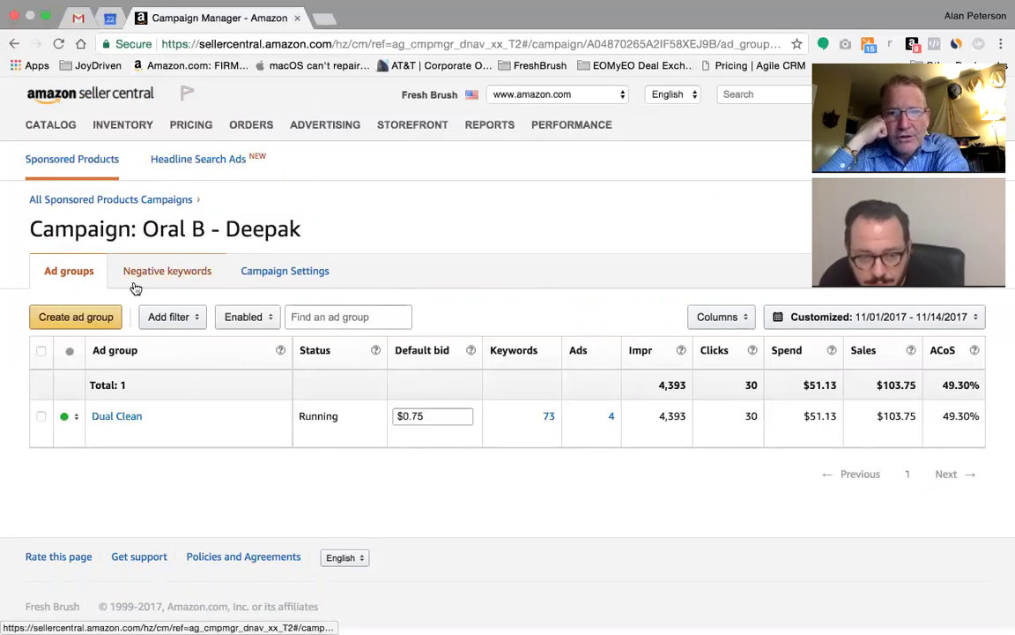
pyautogui.click(135, 201)
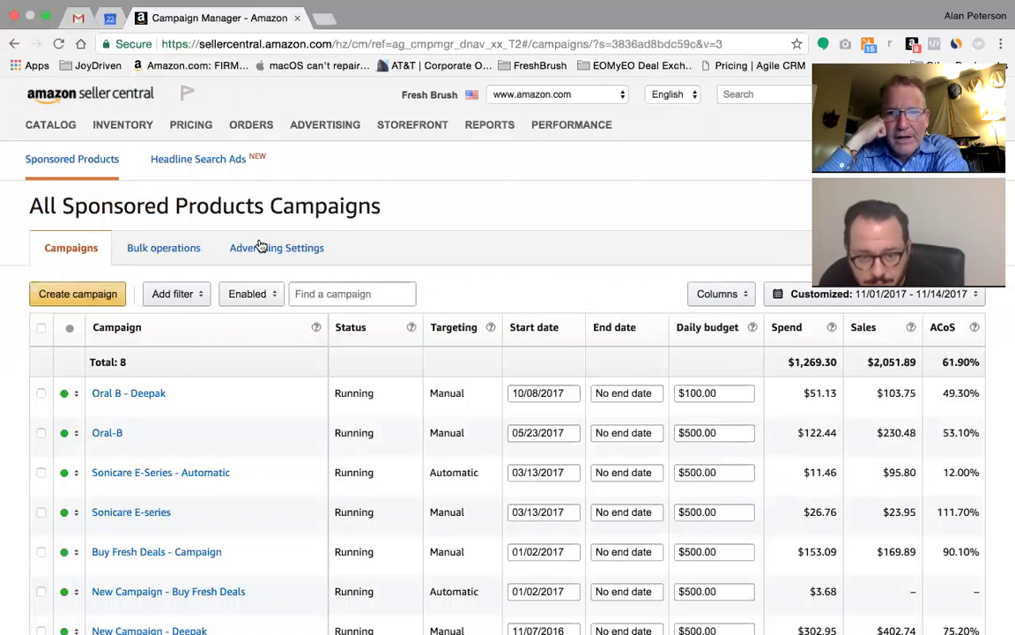
pyautogui.scroll(-1, 279, 251)
pyautogui.scroll(-3, 278, 251)
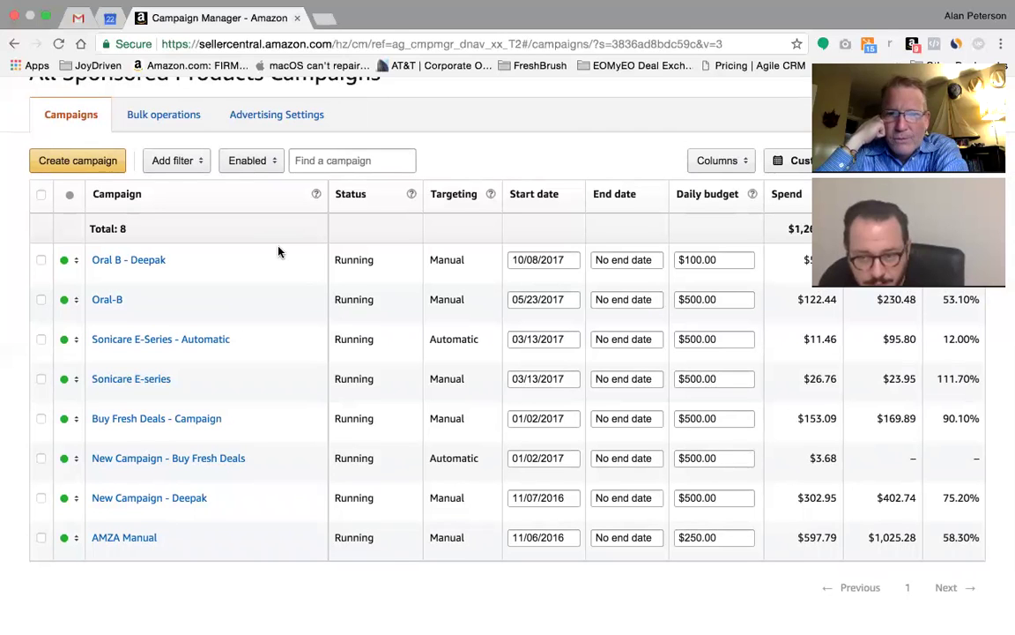
pyautogui.scroll(2, 278, 251)
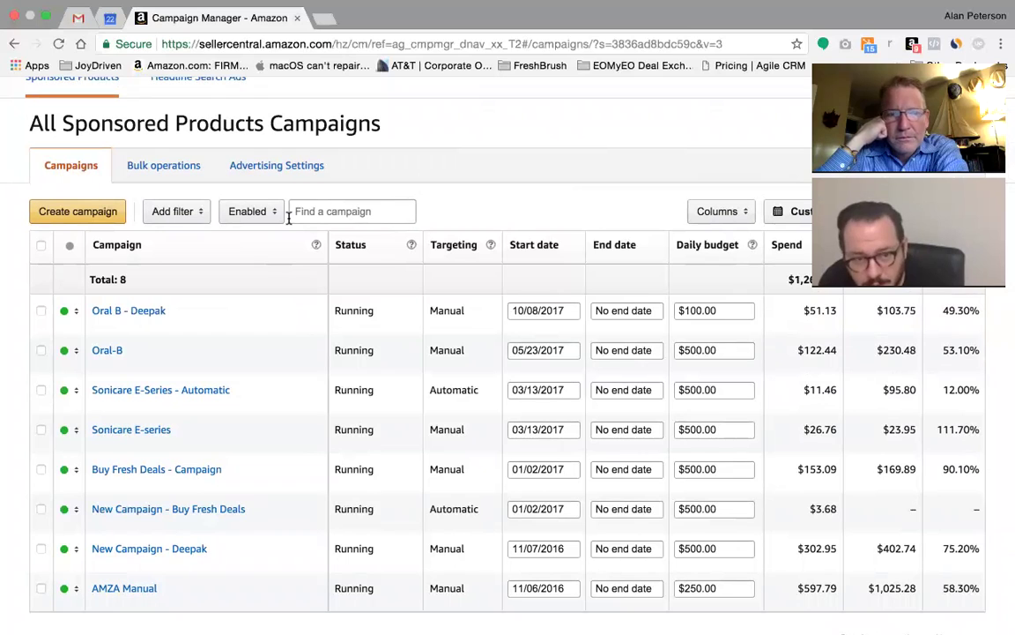
# Look at the advertising settings and bulk operations pages and return to the campaign list
pyautogui.click(233, 164)
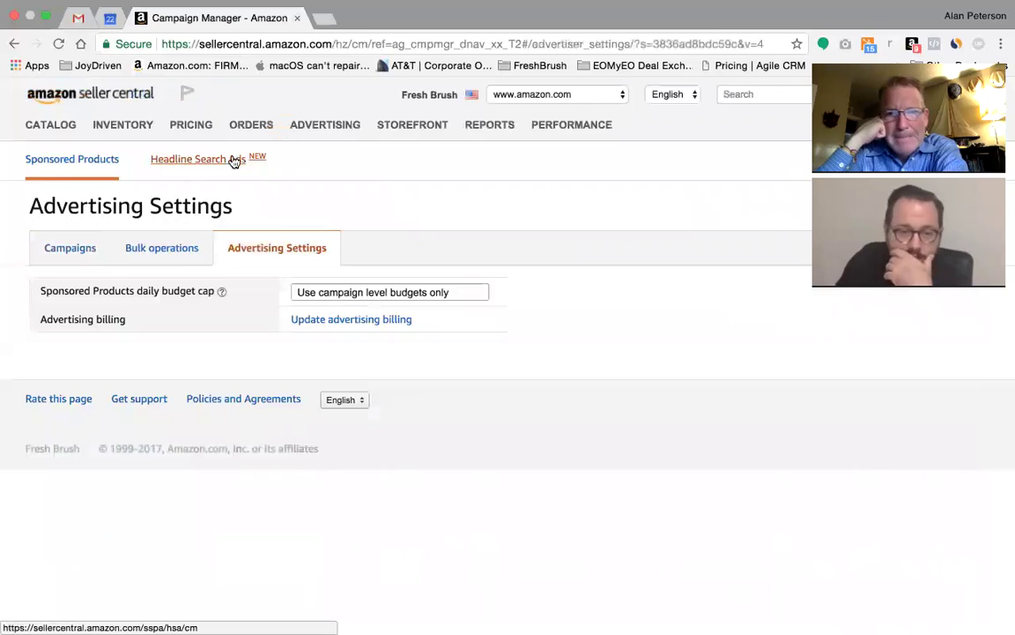
pyautogui.click(163, 250)
pyautogui.click(85, 253)
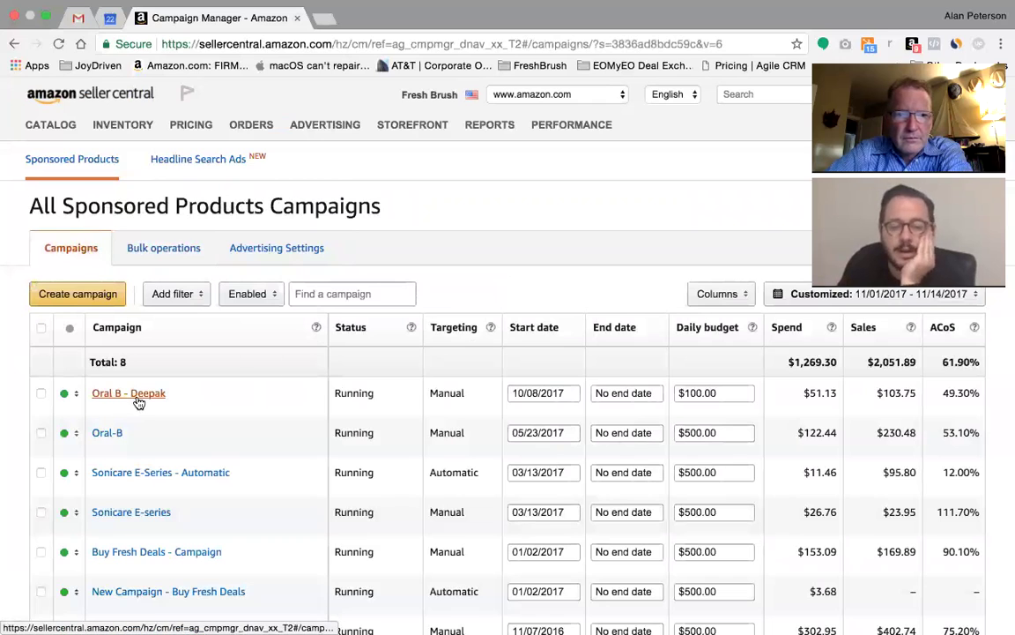
# Open the Dual Clean ad group of the Oral B campaign started 10/08/2017 and sort its ads by highest spend
pyautogui.click(132, 394)
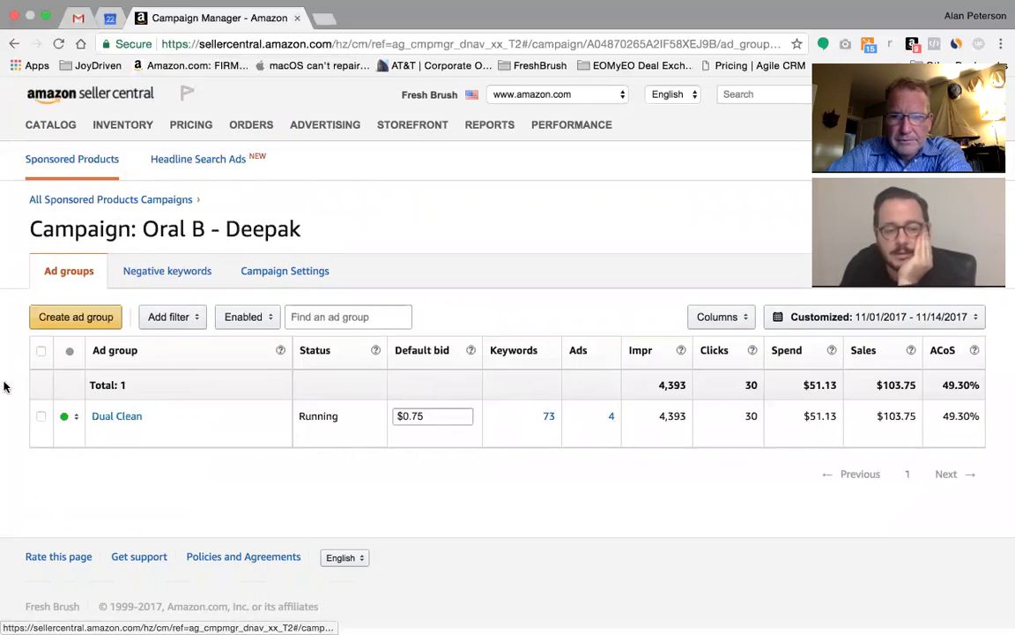
pyautogui.click(136, 418)
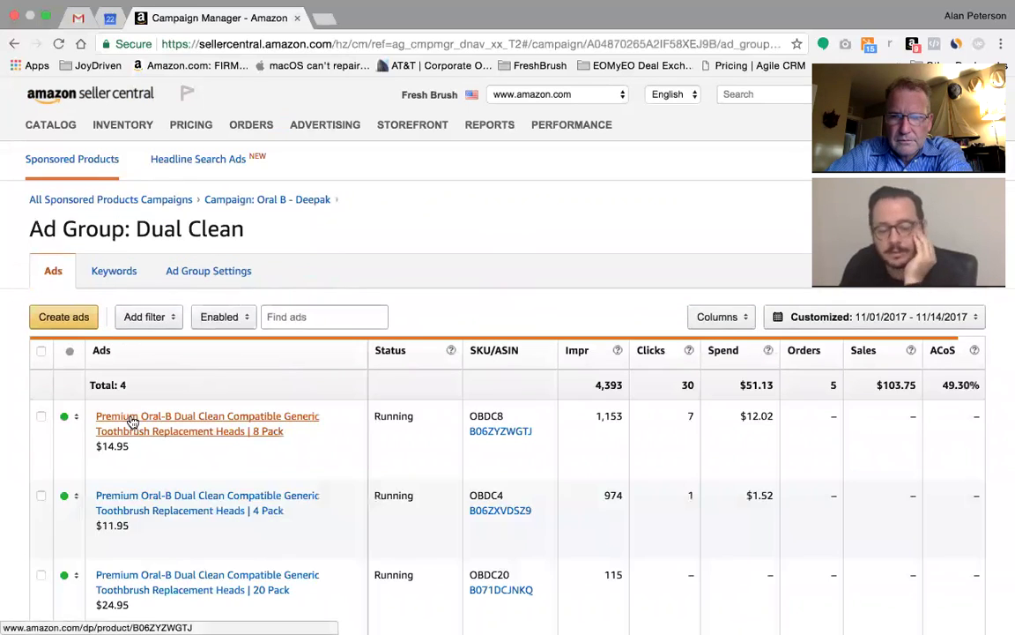
pyautogui.scroll(-1, 440, 346)
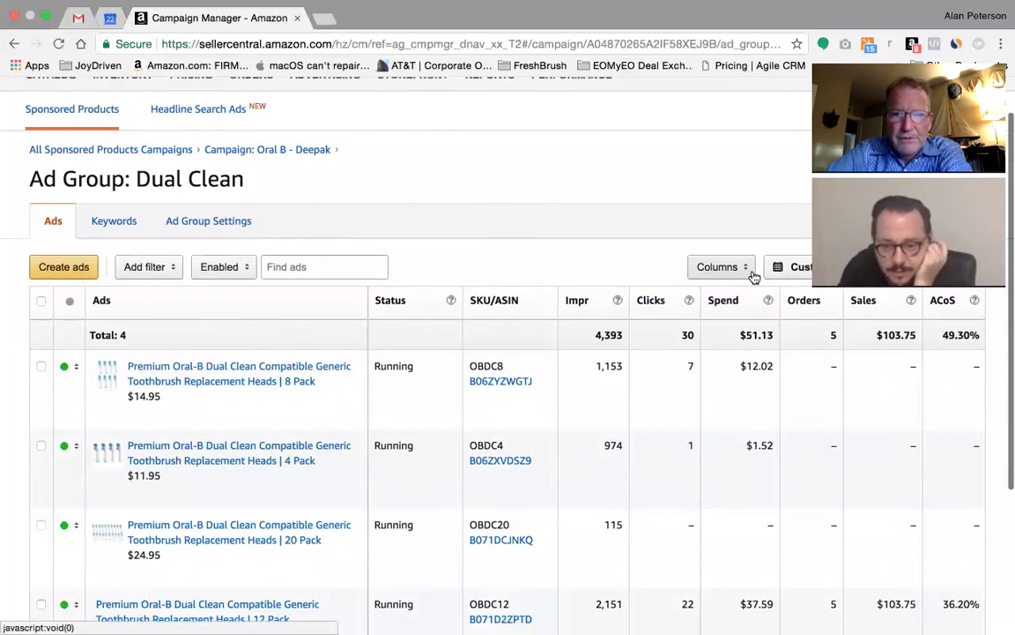
pyautogui.click(728, 301)
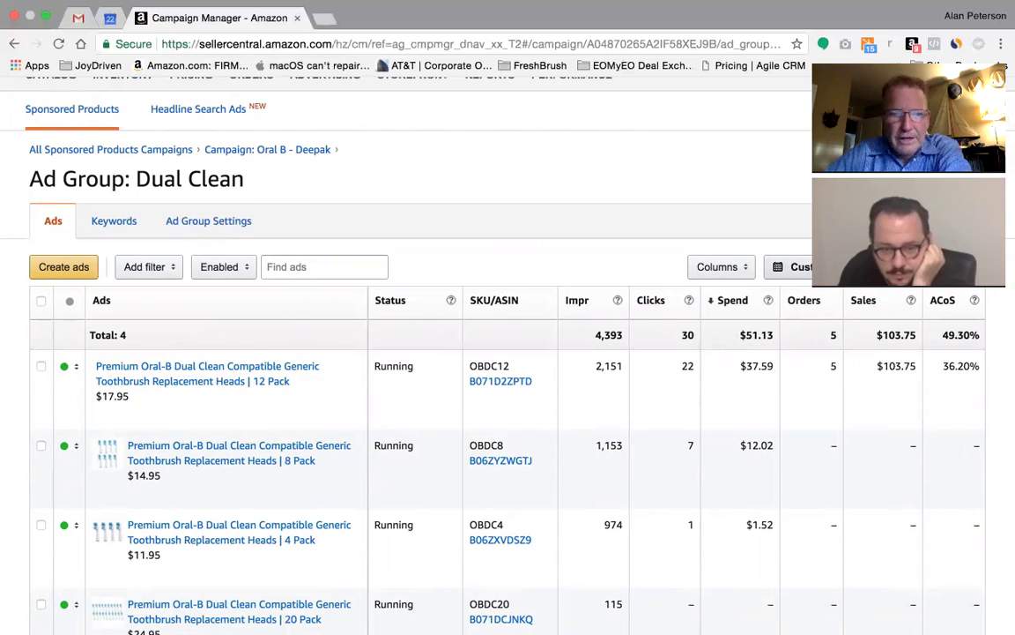
# Review the spend, orders, sales and ACoS of each Dual Clean ad
pyautogui.click(793, 266)
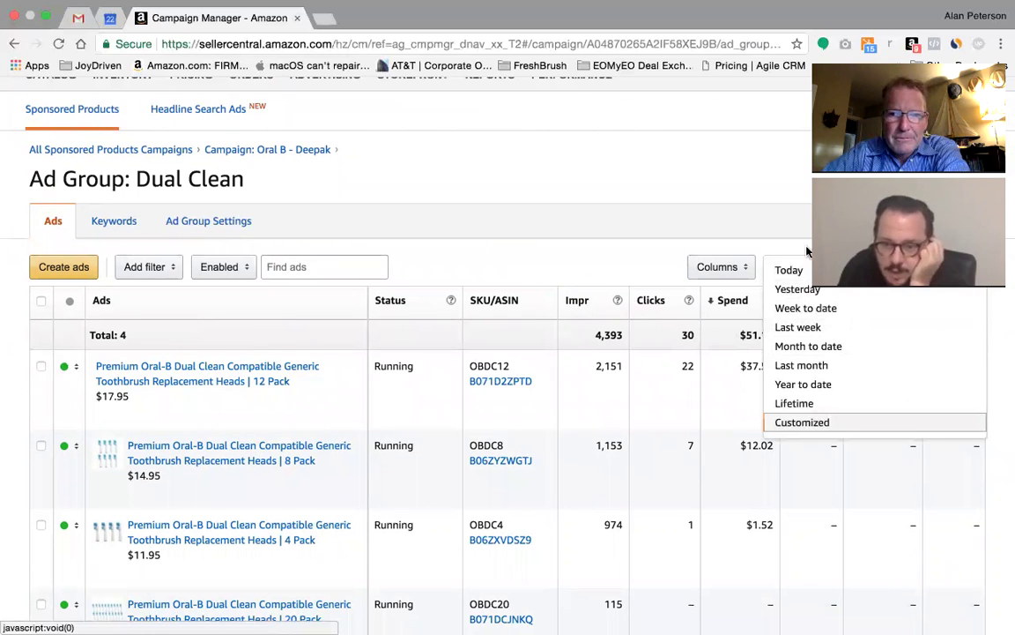
pyautogui.click(763, 242)
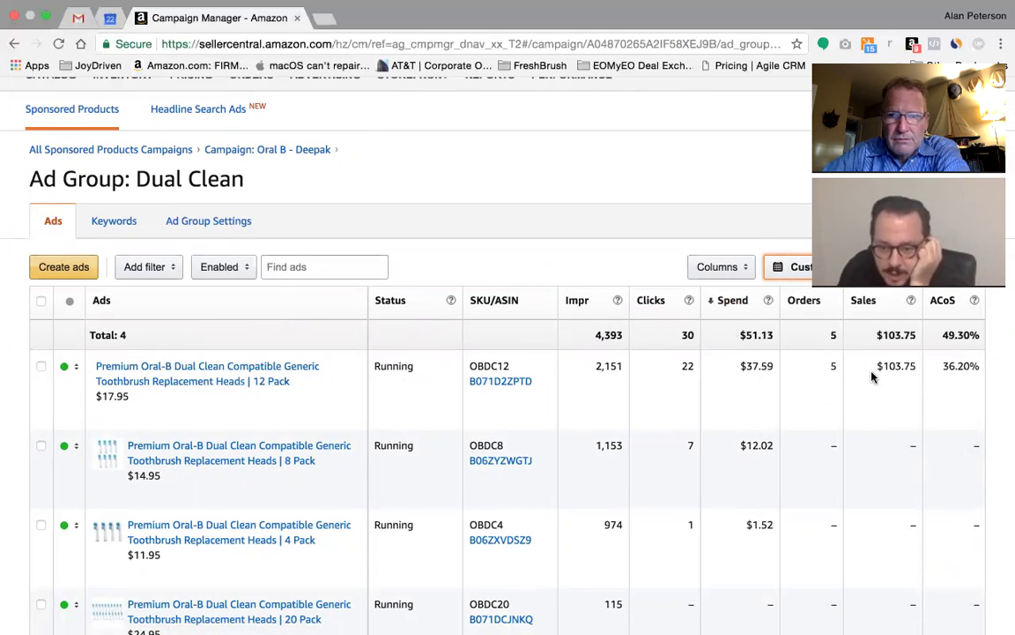
pyautogui.scroll(-5, 861, 441)
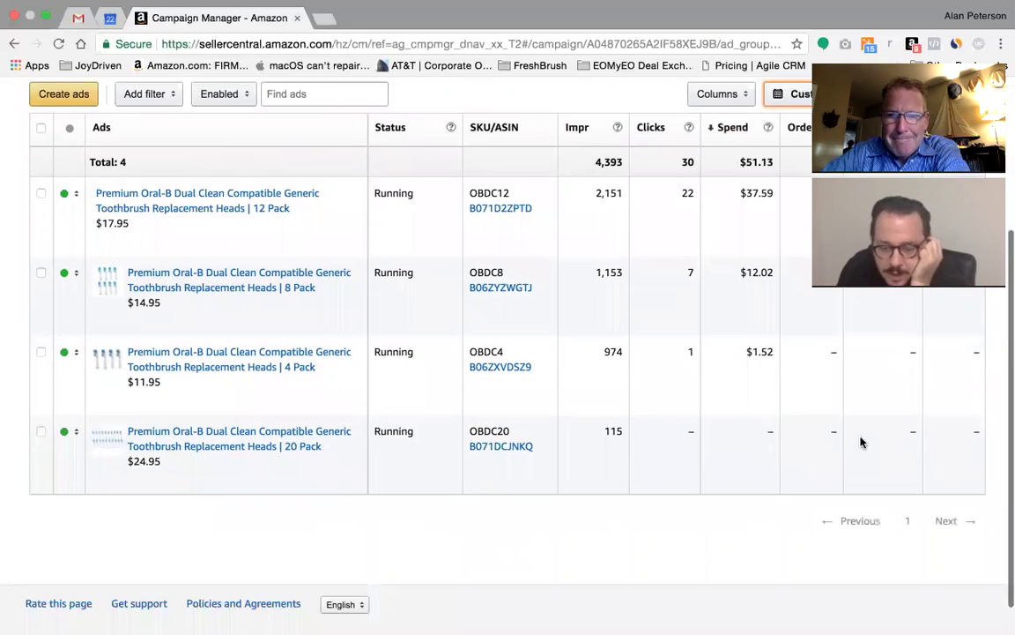
pyautogui.scroll(2, 863, 464)
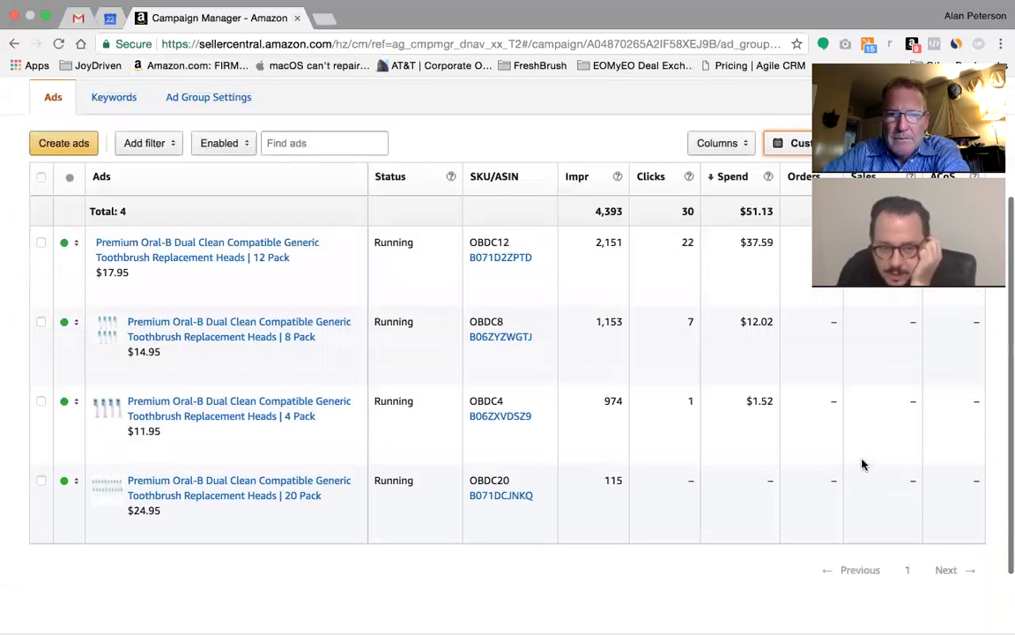
pyautogui.scroll(3, 846, 419)
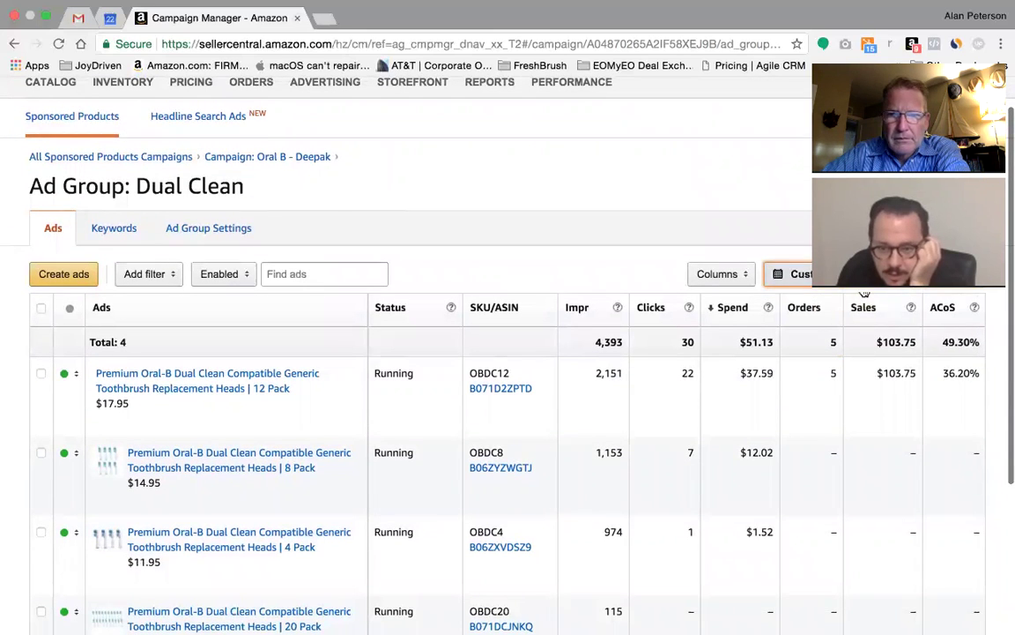
# Set a custom date range of 10/01/2017 to 10/14/2017 for the Dual Clean ads and apply it
pyautogui.click(777, 269)
pyautogui.click(784, 264)
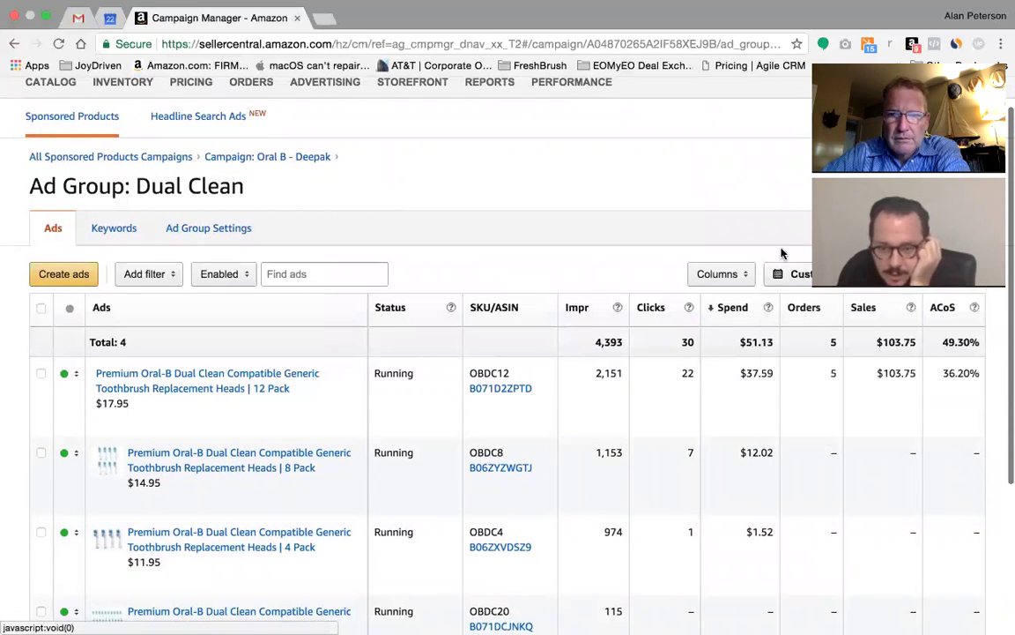
pyautogui.click(789, 275)
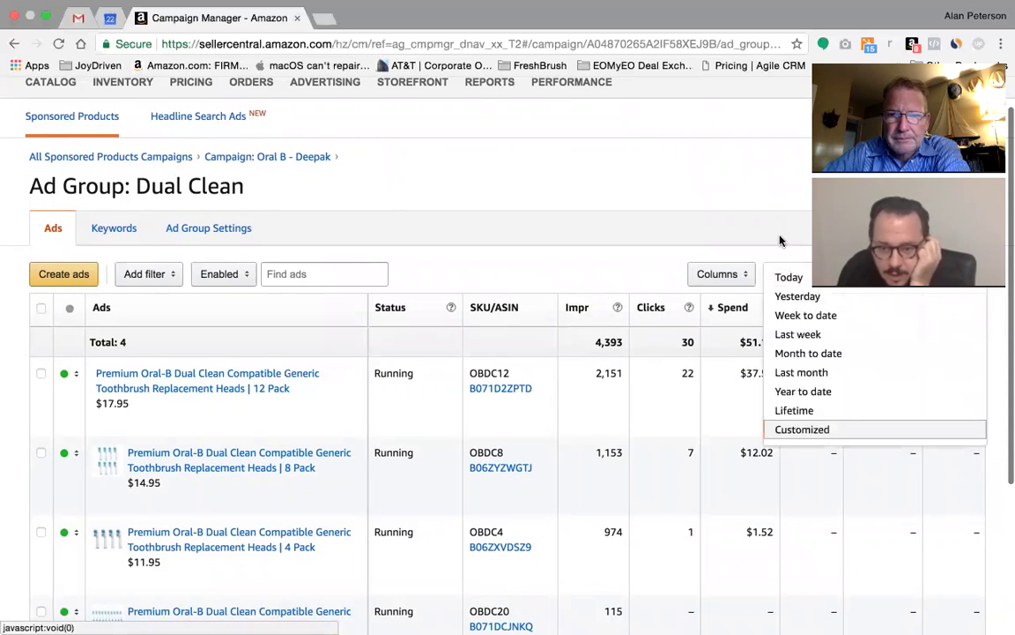
pyautogui.click(806, 279)
pyautogui.click(805, 278)
pyautogui.click(805, 429)
pyautogui.click(717, 280)
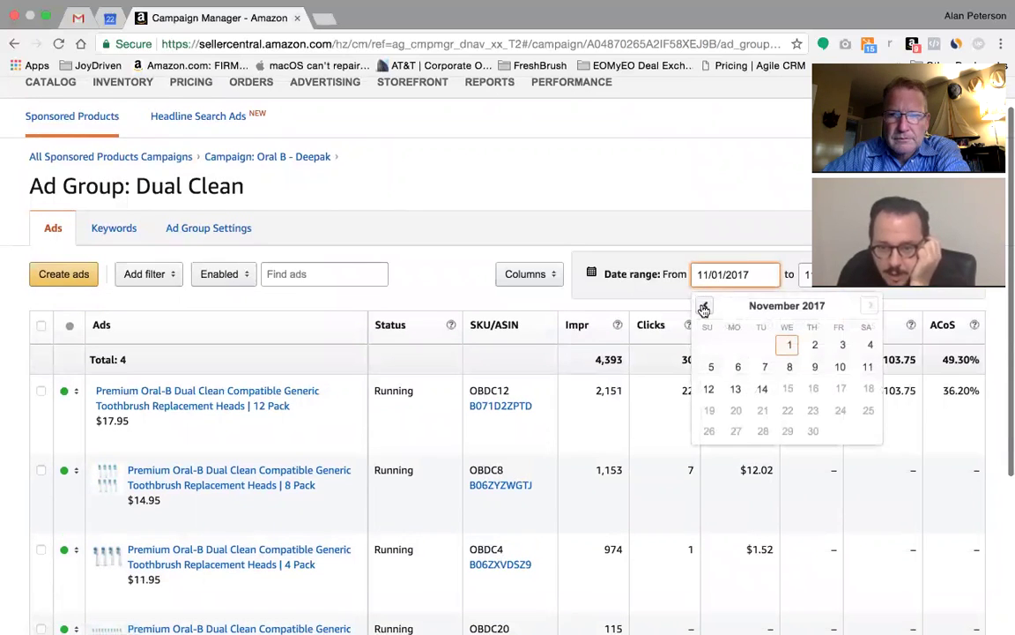
pyautogui.click(705, 305)
pyautogui.click(710, 345)
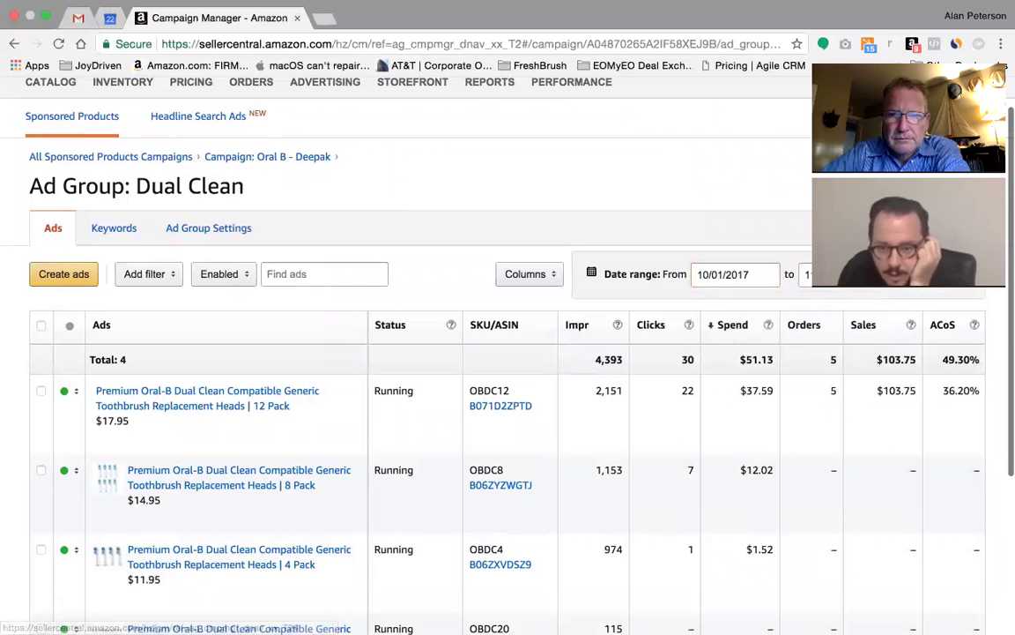
pyautogui.click(807, 274)
pyautogui.click(813, 307)
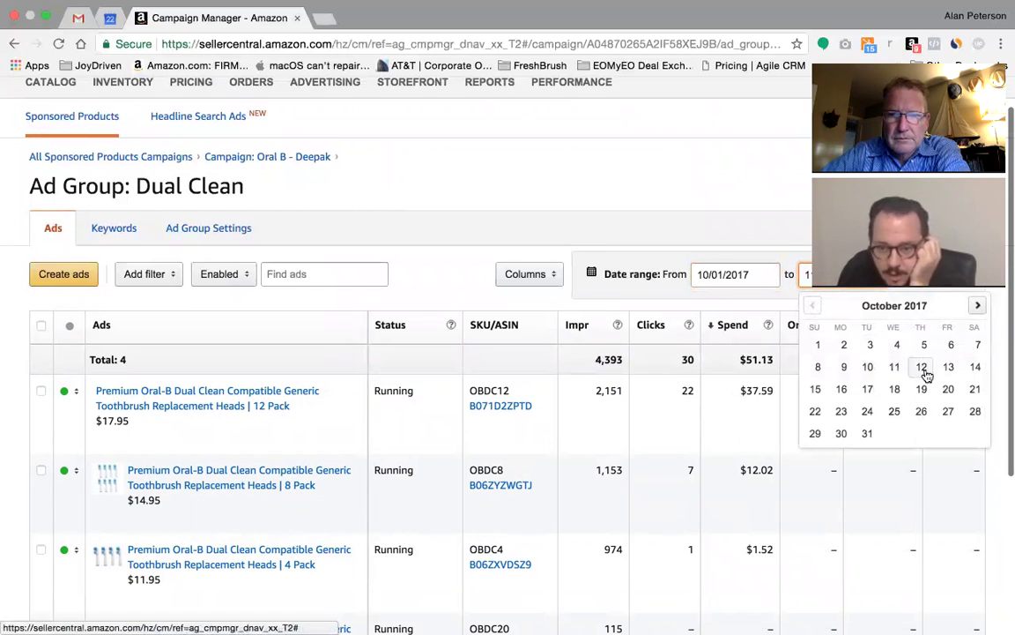
pyautogui.click(973, 372)
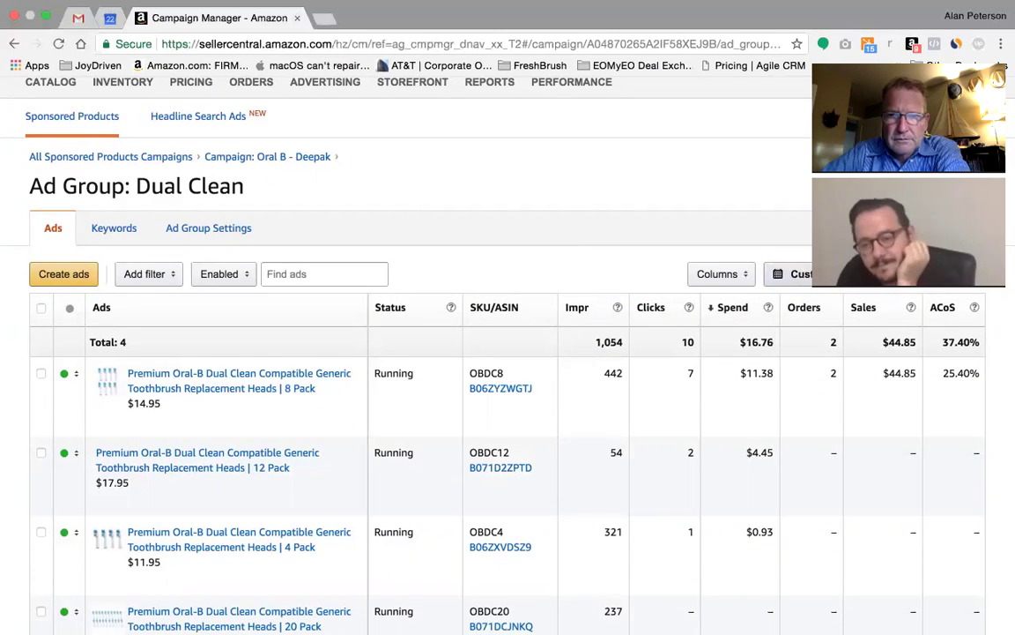
# Review the clicks, spend and sales of the Dual Clean ads and reopen the custom date range for editing
pyautogui.scroll(-4, 869, 385)
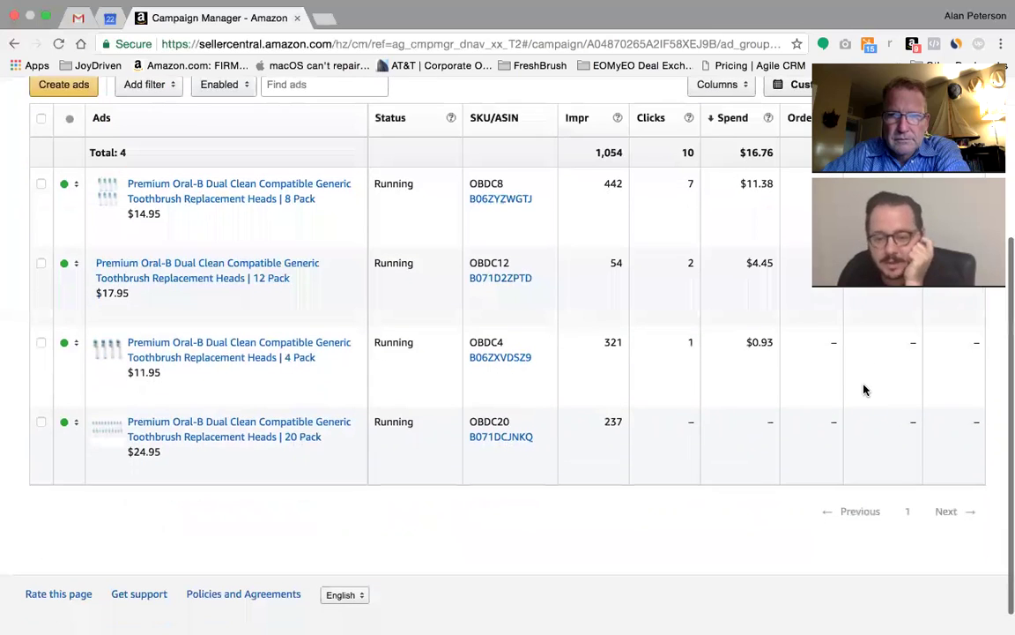
pyautogui.scroll(4, 864, 389)
pyautogui.click(797, 262)
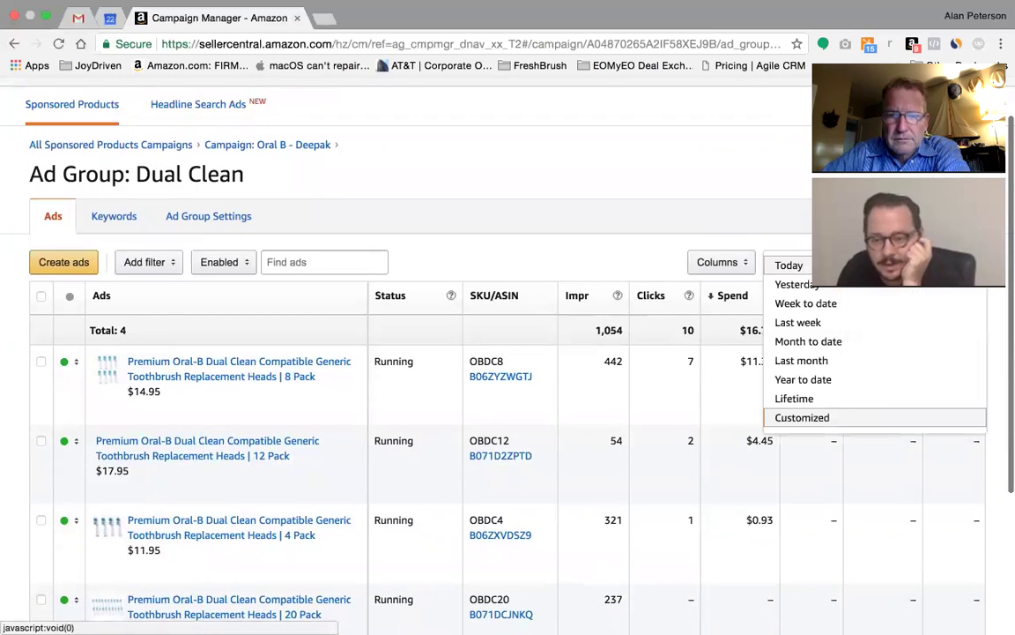
pyautogui.click(800, 417)
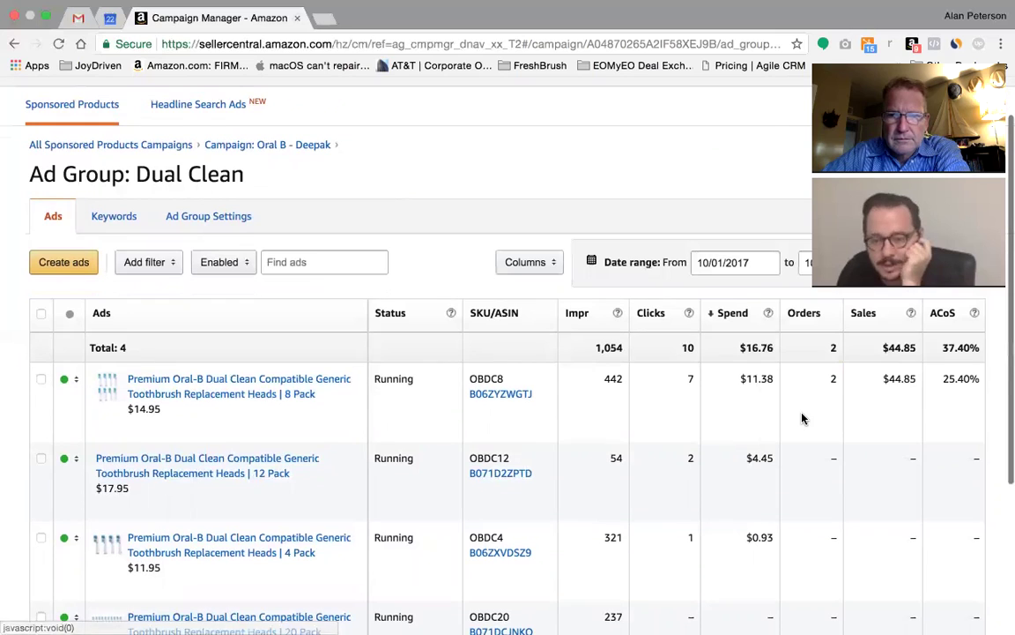
pyautogui.scroll(-2, 802, 413)
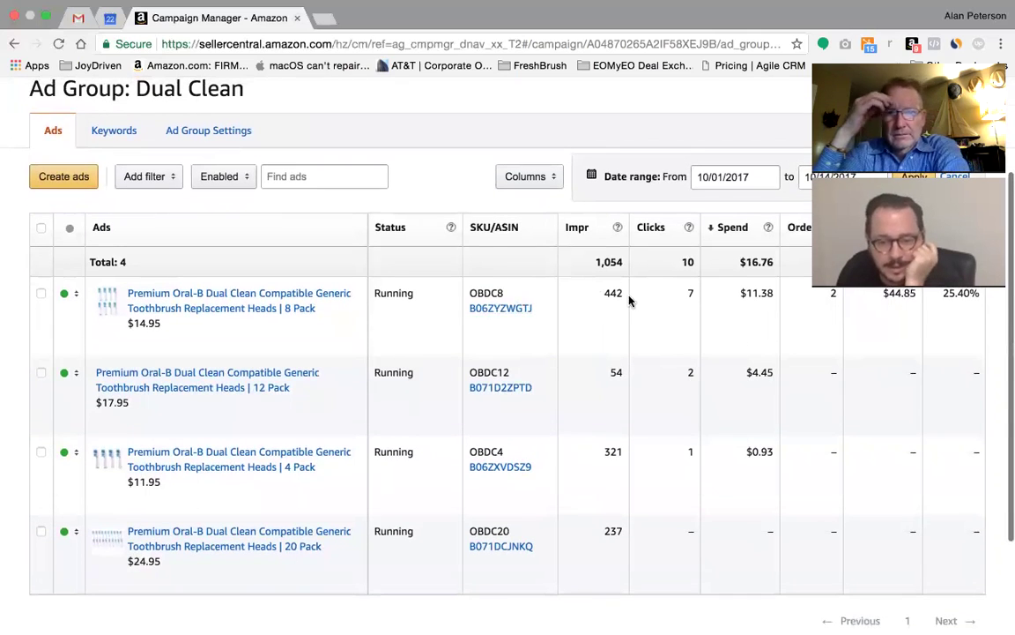
# Open the Amazon product page of the 12 Pack (SKU OBDC12) and return to the Dual Clean ad list
pyautogui.moveTo(498, 368); pyautogui.dragTo(509, 368)
pyautogui.click(509, 379)
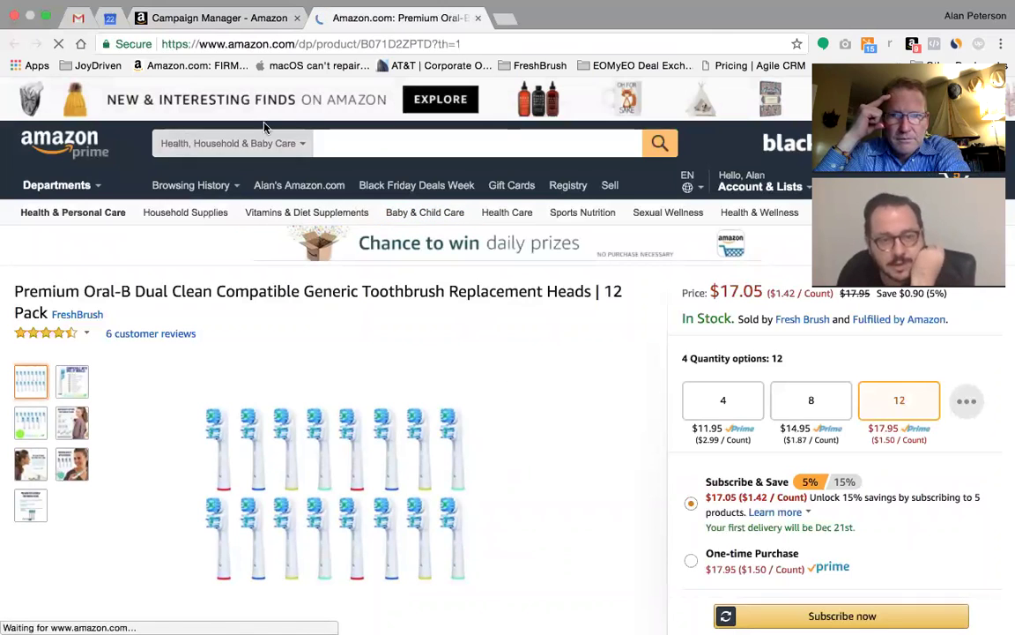
pyautogui.click(251, 18)
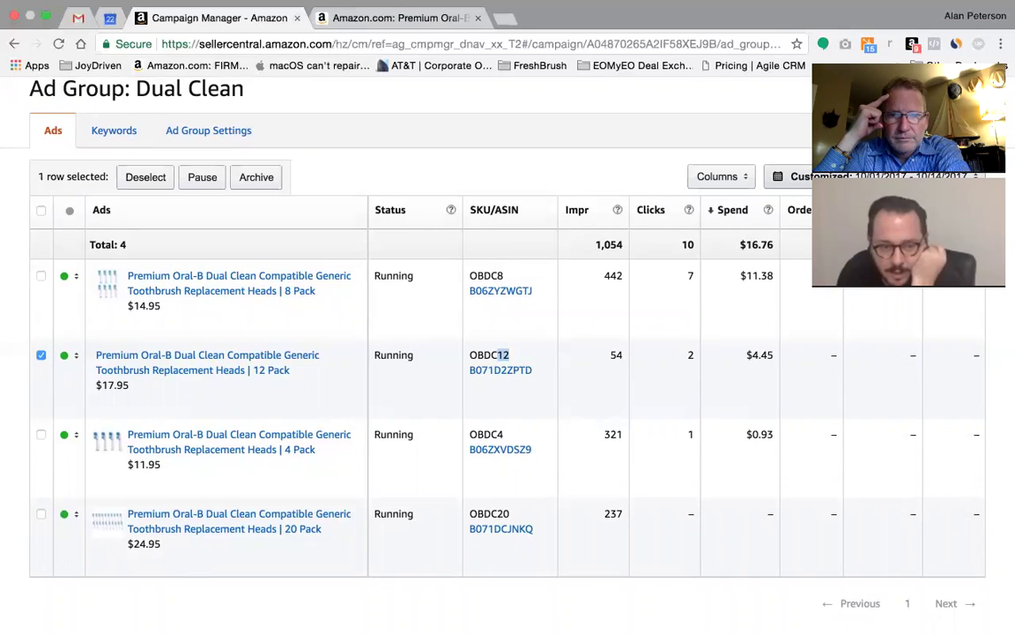
# View the Dual Clean ads' performance for week to date, month to date and last month
pyautogui.click(819, 177)
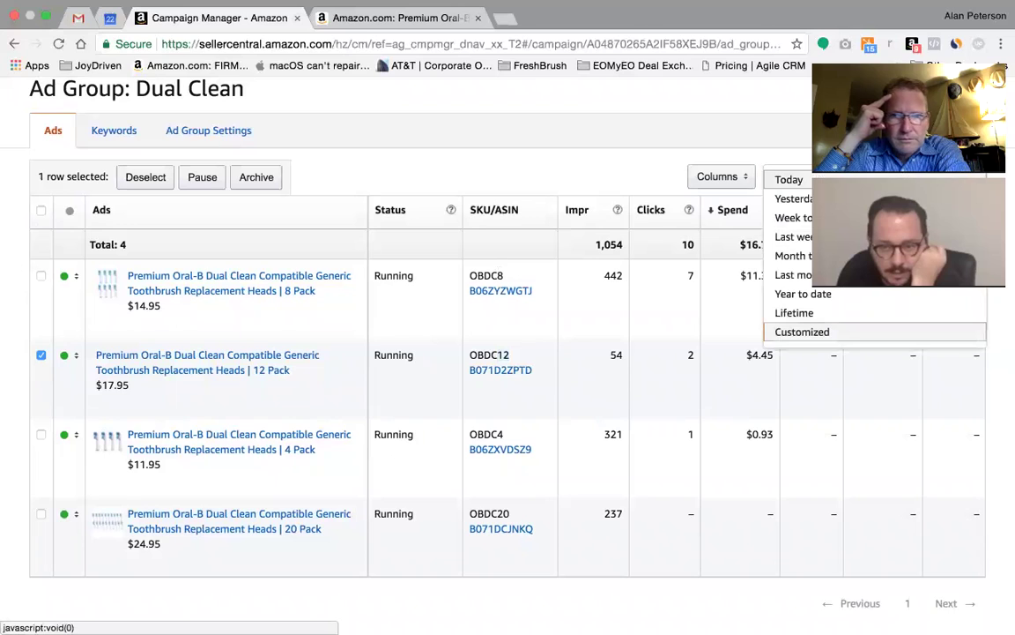
pyautogui.click(802, 333)
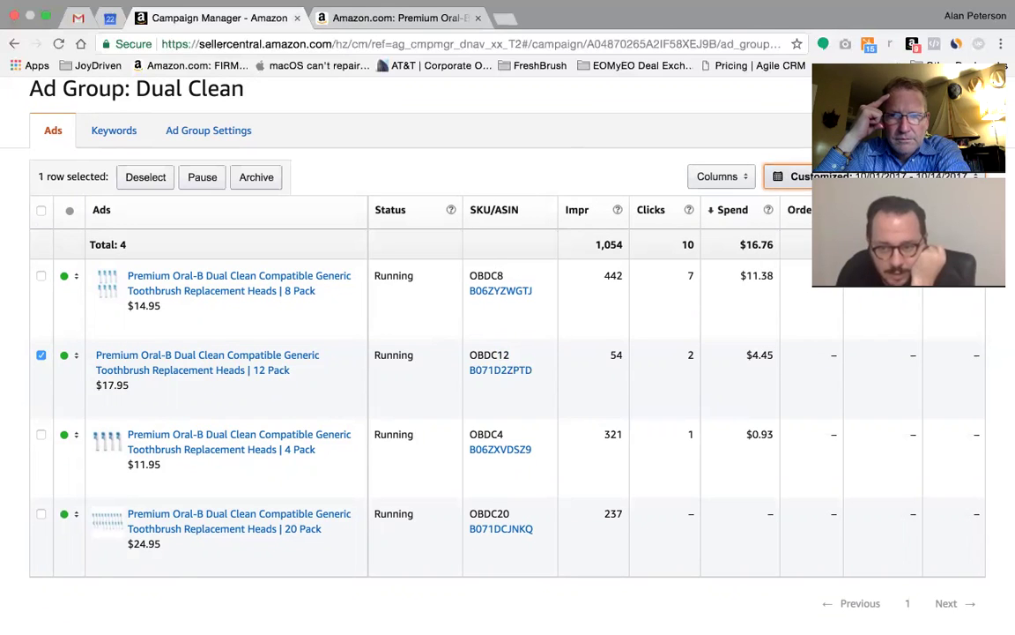
pyautogui.click(819, 176)
pyautogui.click(793, 218)
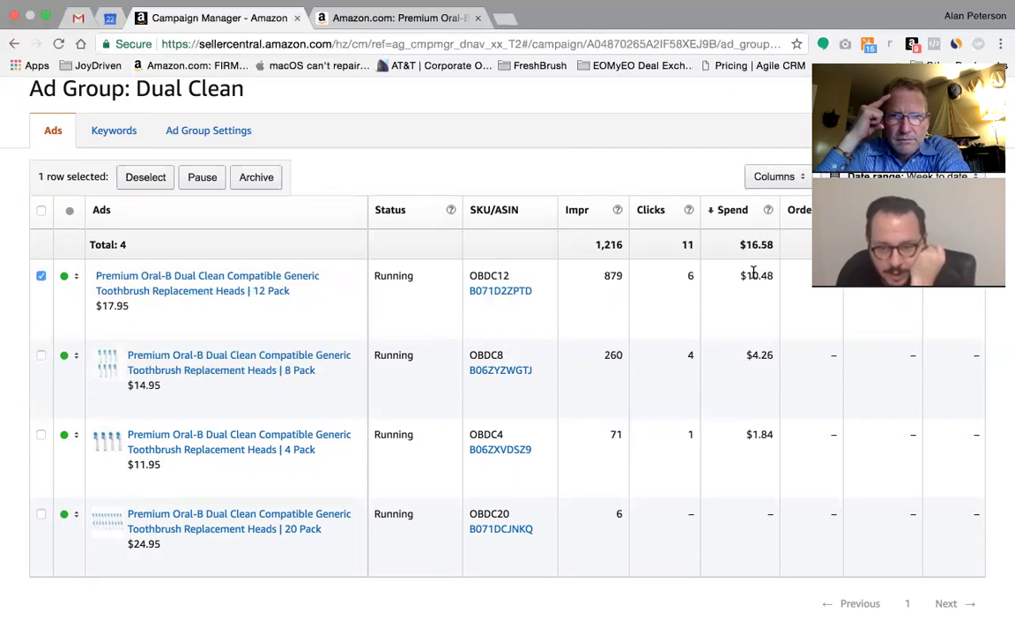
pyautogui.click(837, 176)
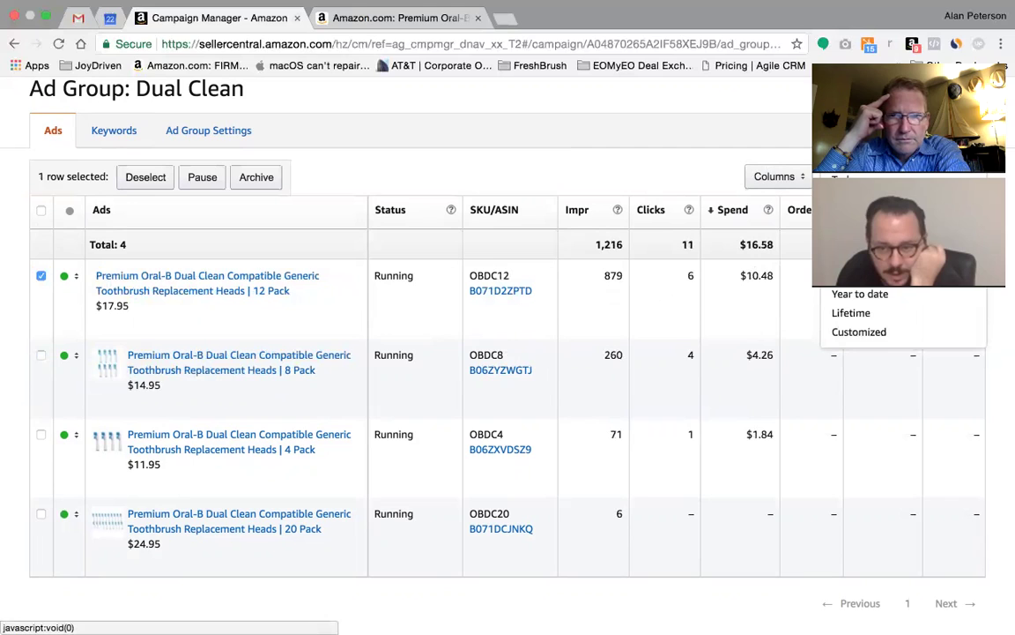
pyautogui.click(850, 275)
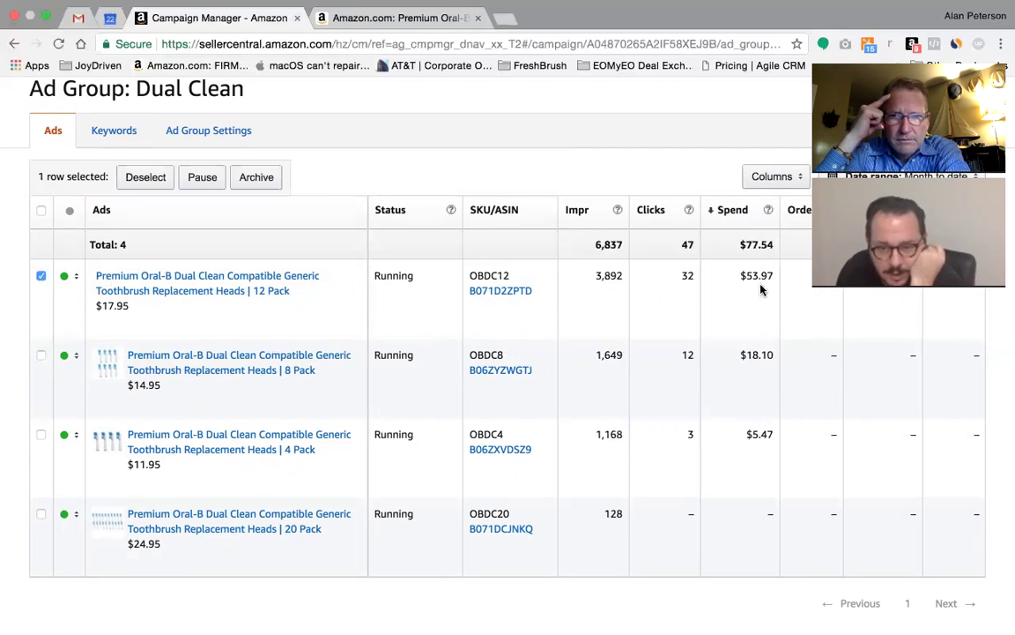
pyautogui.click(882, 176)
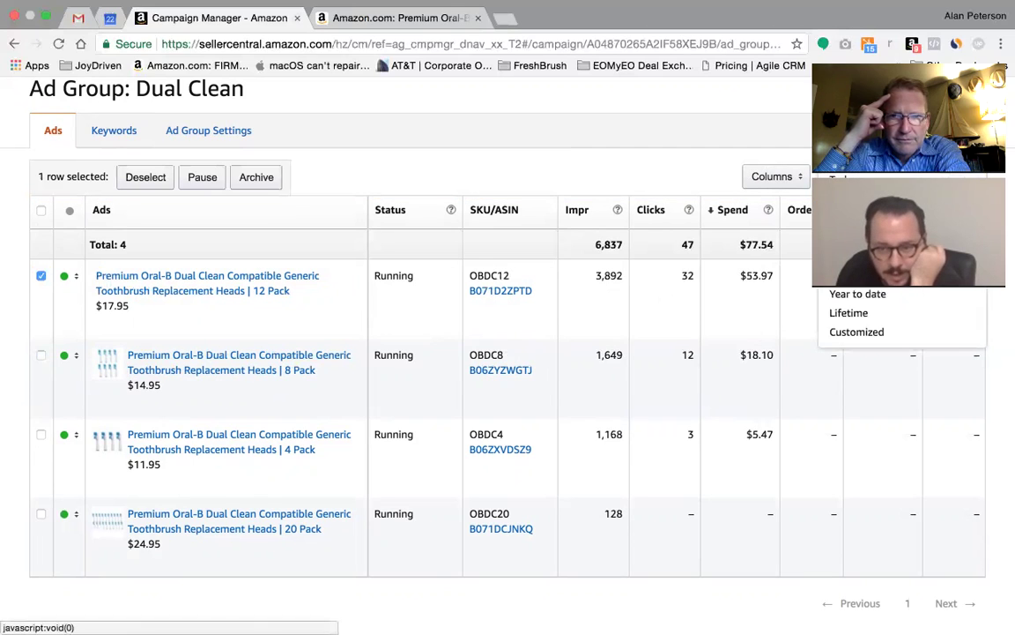
pyautogui.click(850, 275)
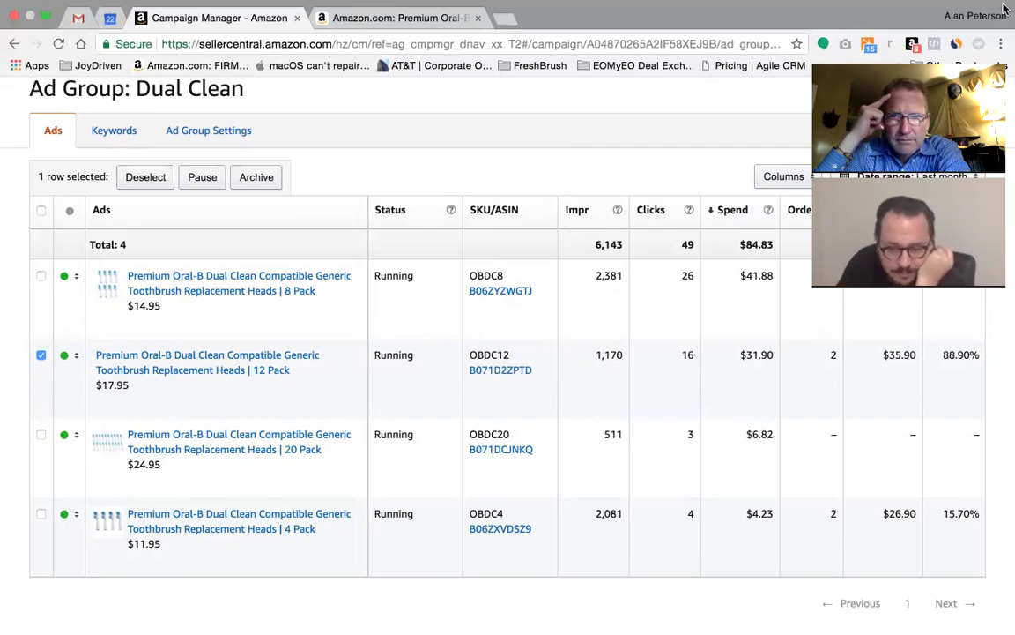
# Open the Detail Page Sales and Traffic by Parent Item business report and change its date range
pyautogui.scroll(3, 484, 176)
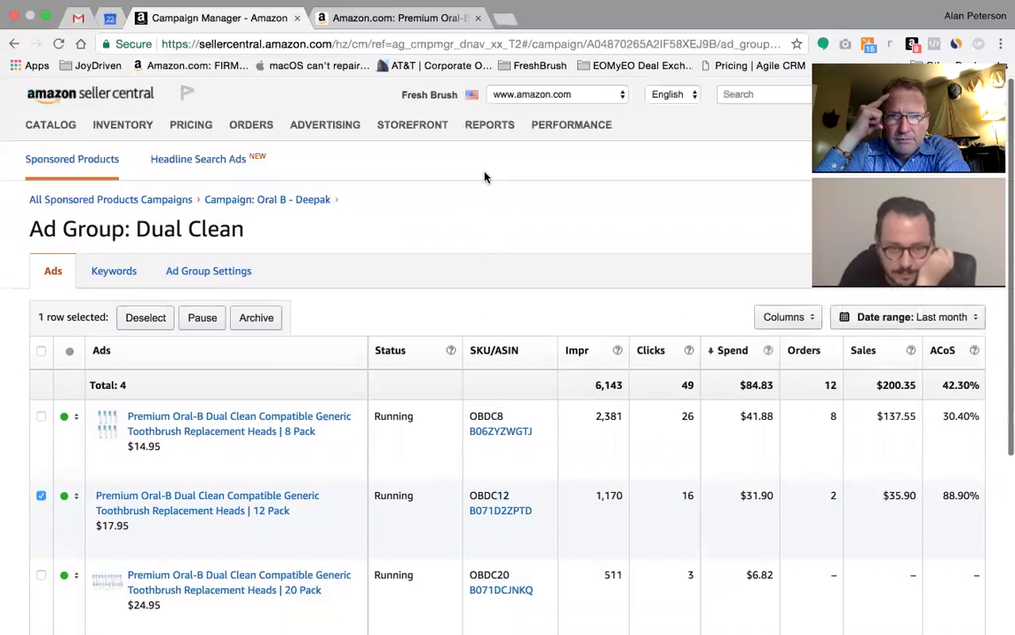
pyautogui.moveTo(489, 127)
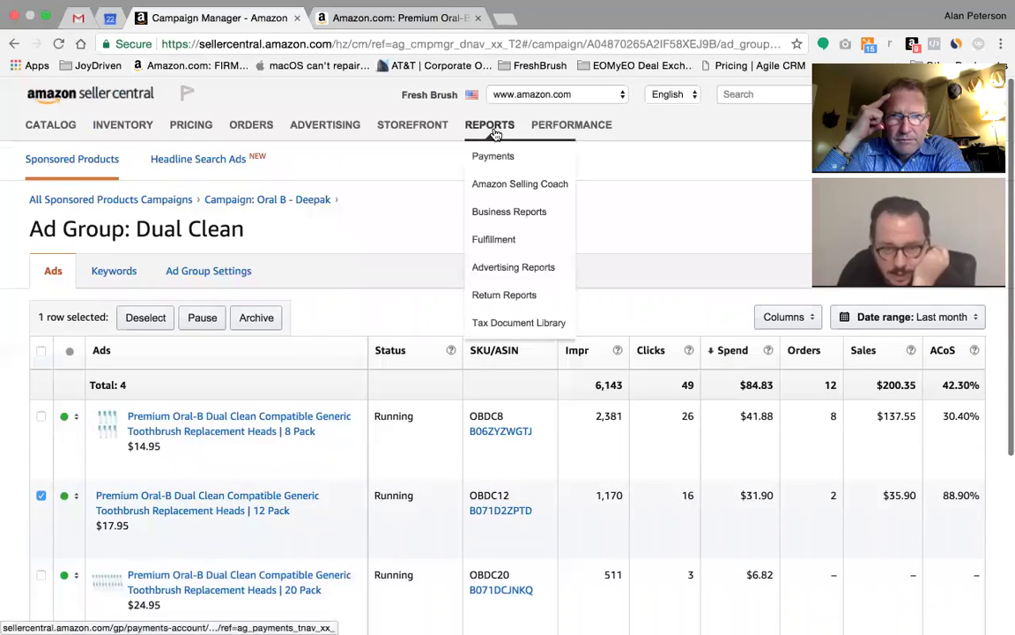
pyautogui.click(507, 214)
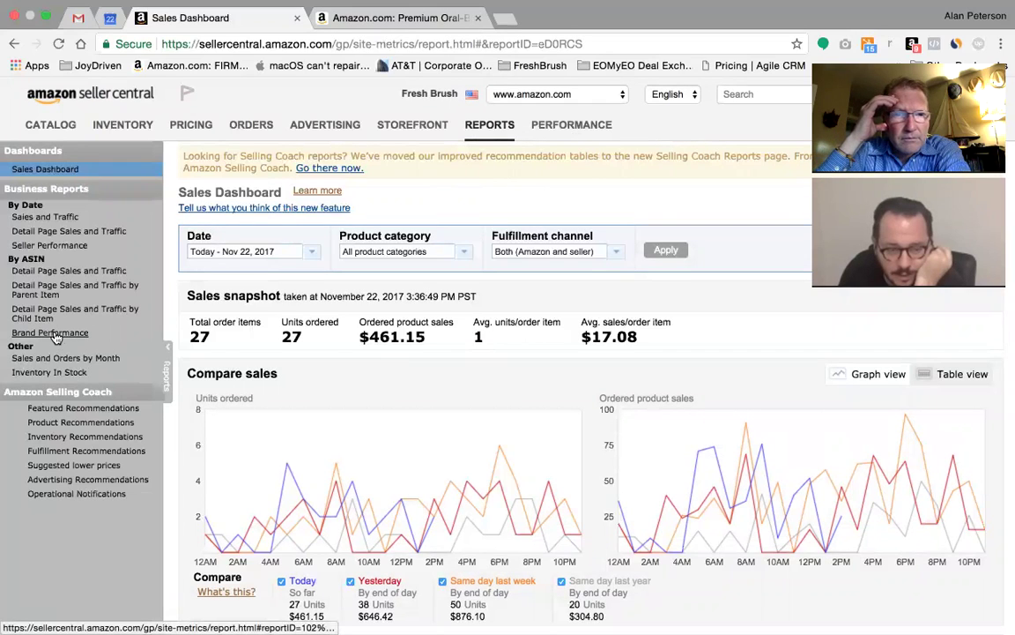
pyautogui.click(33, 296)
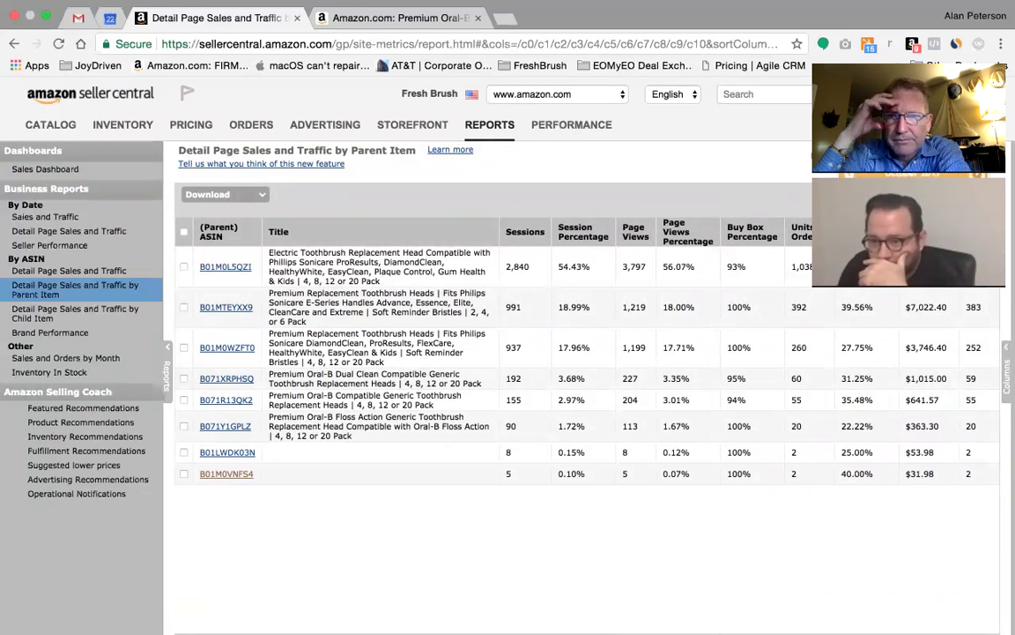
pyautogui.click(913, 213)
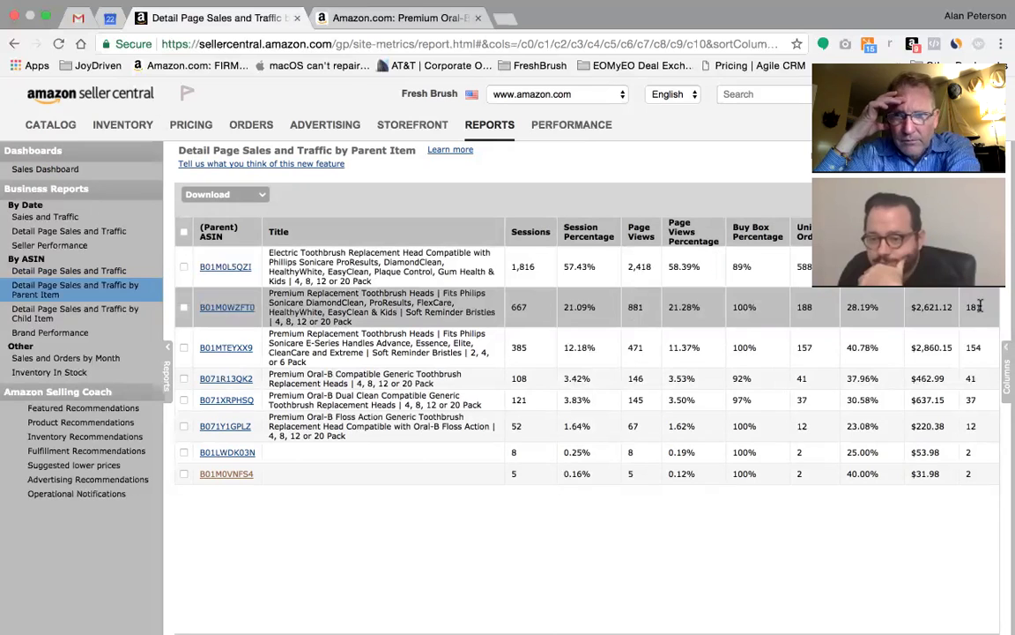
pyautogui.click(965, 9)
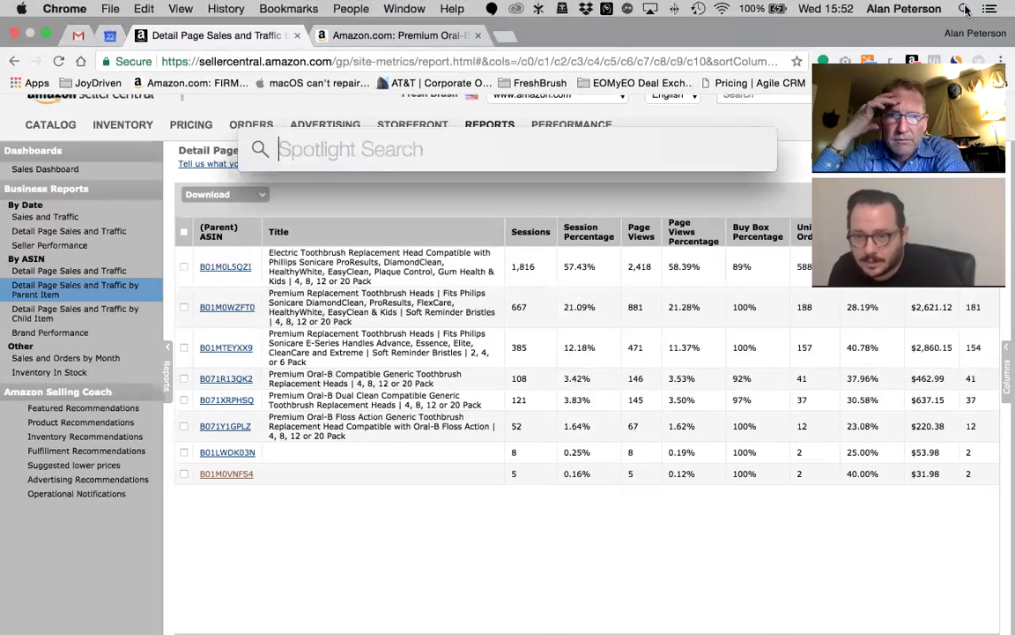
pyautogui.click(965, 9)
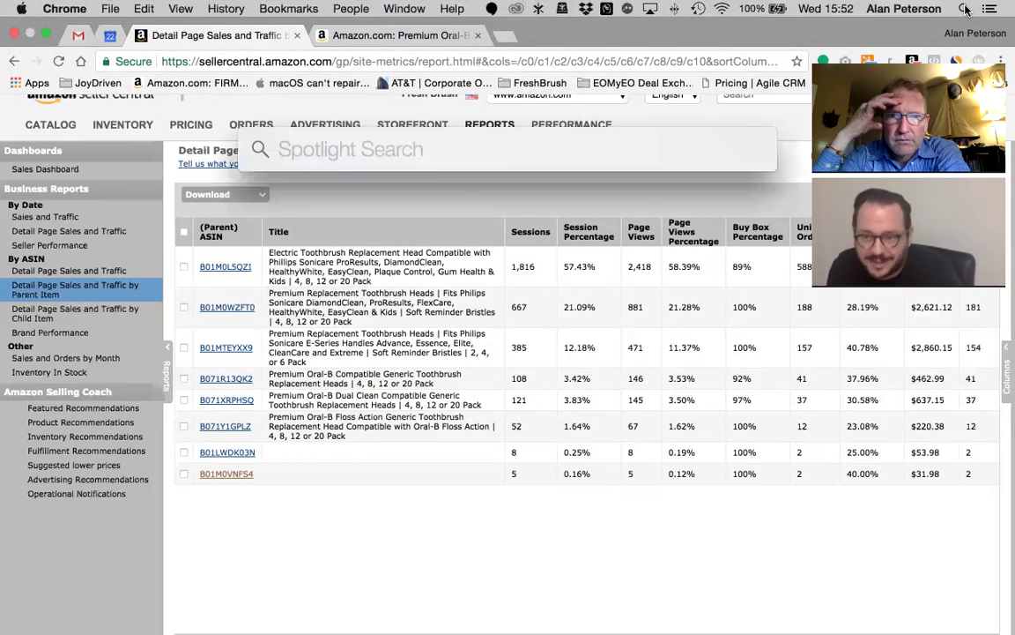
pyautogui.write('181/')
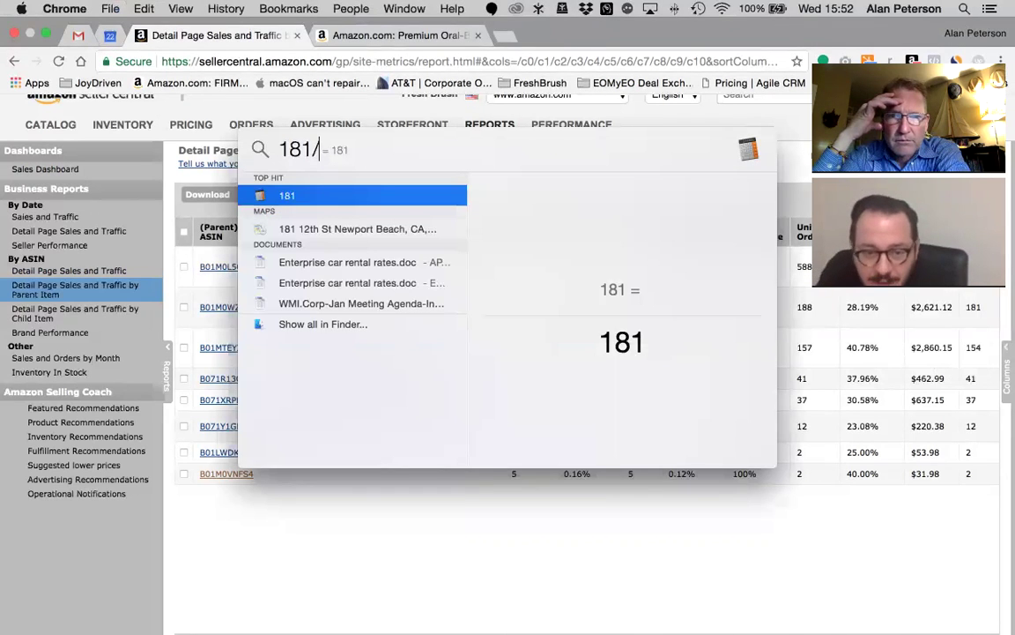
pyautogui.press('BackSpace')
pyautogui.press('BackSpace')
pyautogui.press('BackSpace')
pyautogui.press('BackSpace')
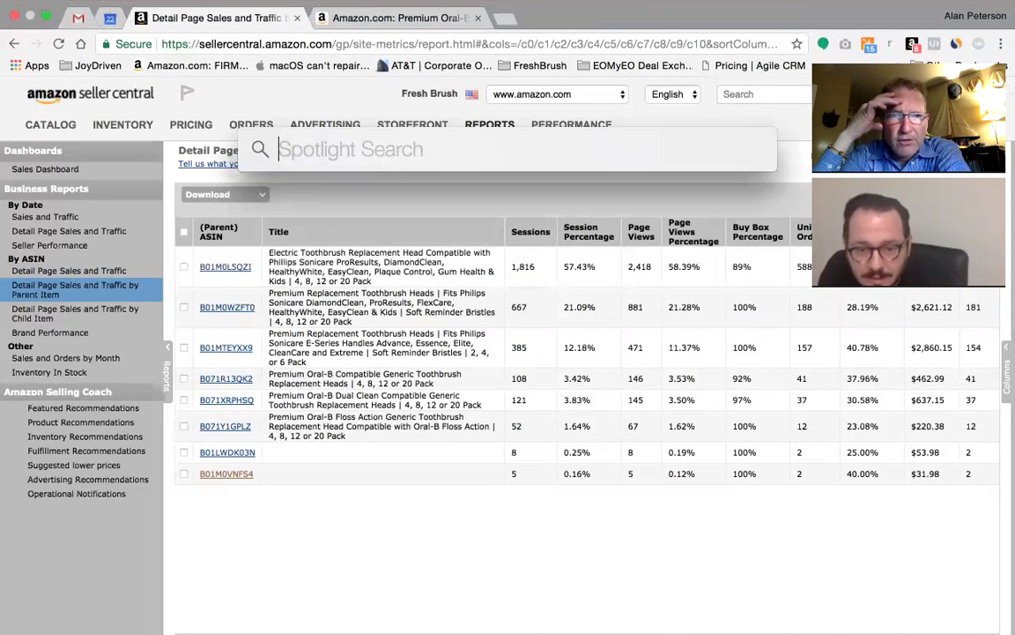
pyautogui.moveTo(490, 124)
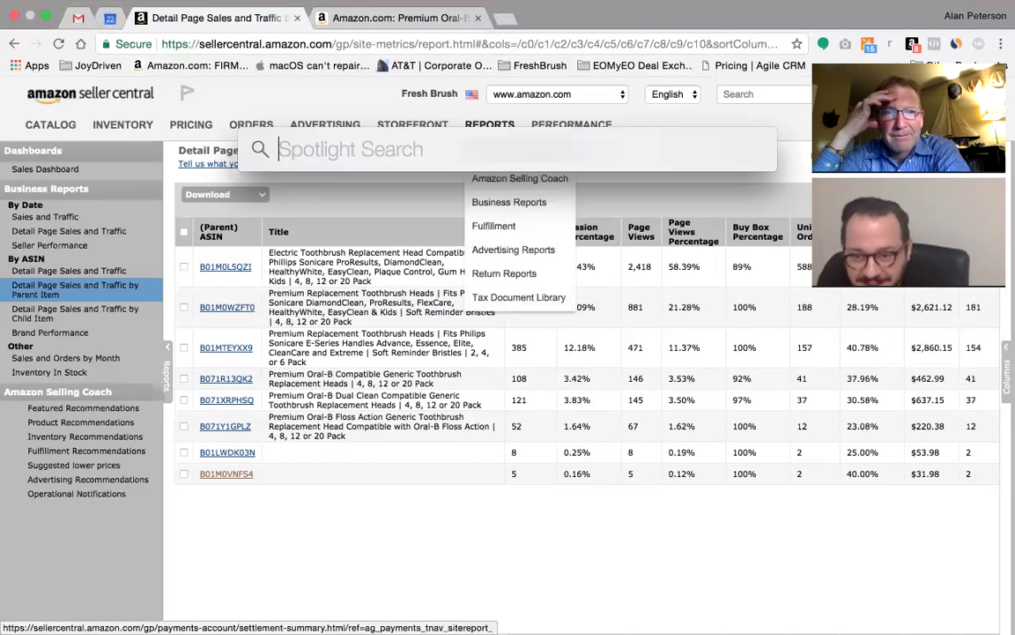
pyautogui.press('Escape')
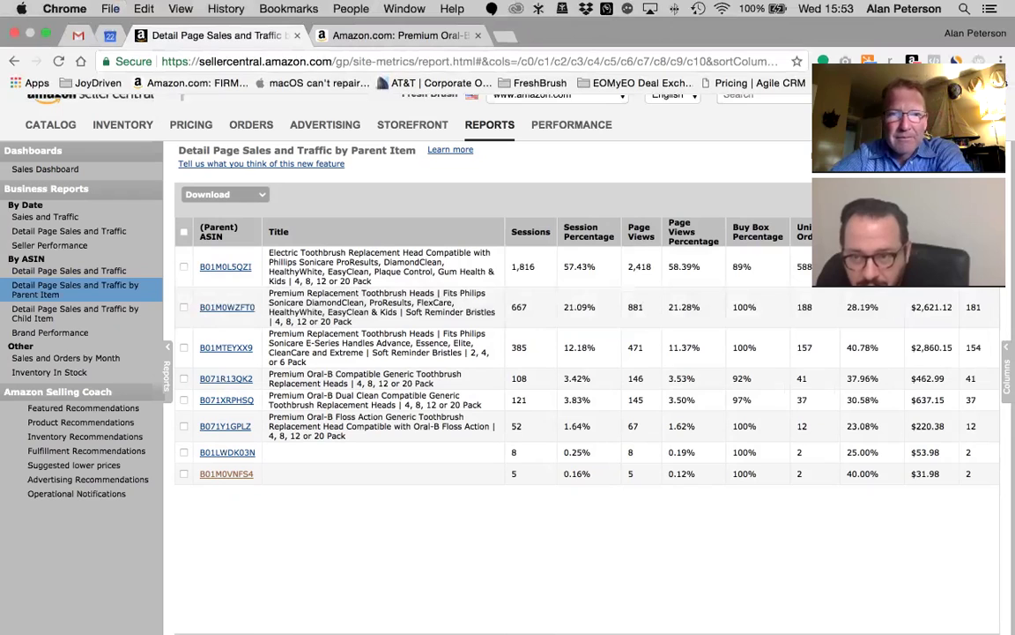
# Calculate the order-to-session ratios 181/667 and 585/1816 in Spotlight and close it
pyautogui.press('super+space')
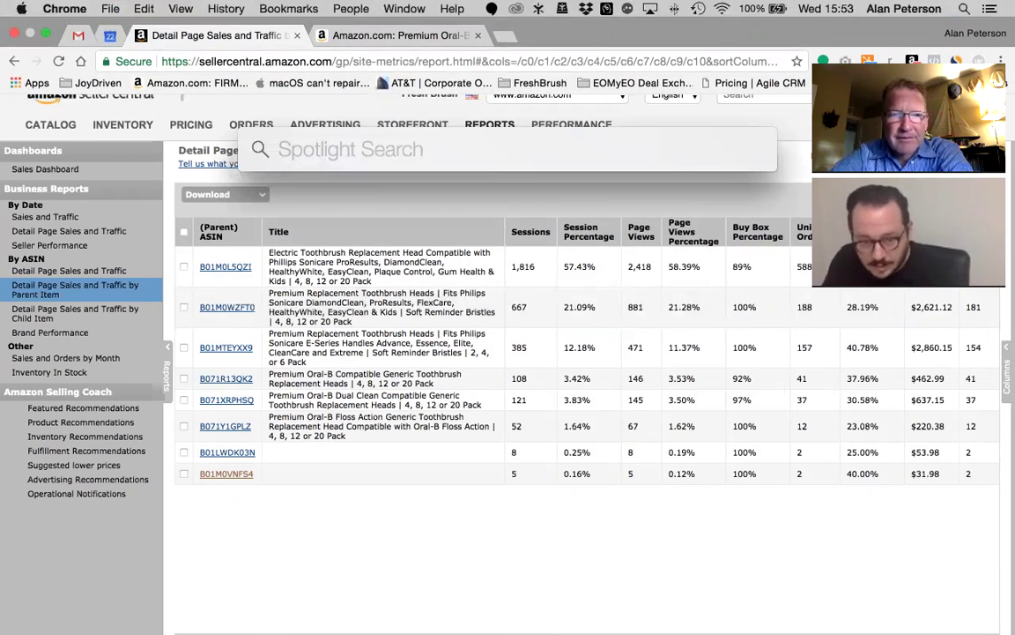
pyautogui.write('181/667')
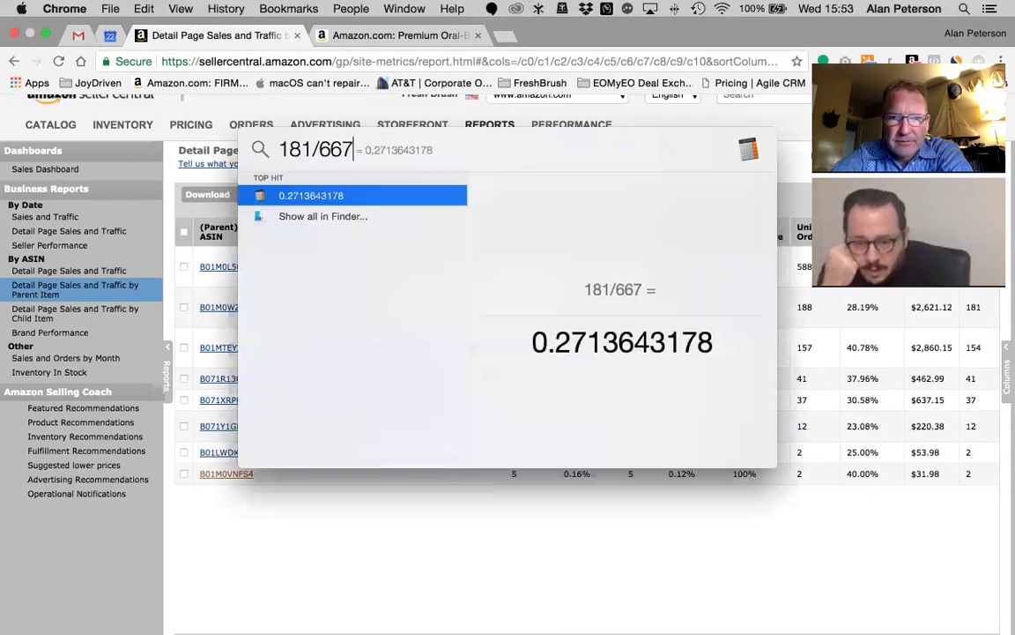
pyautogui.press('Escape')
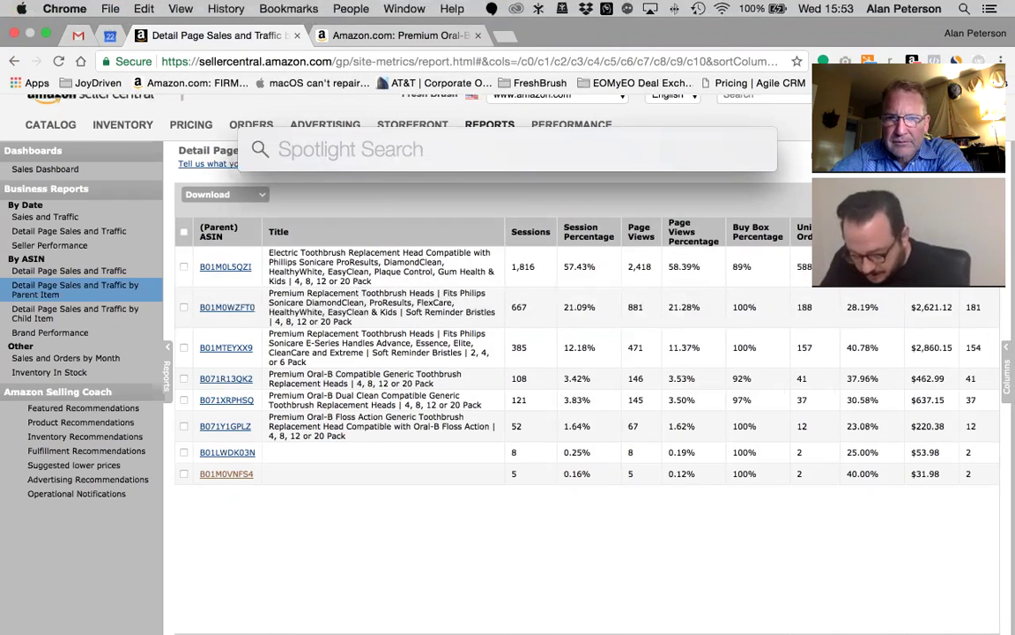
pyautogui.write('585/1816')
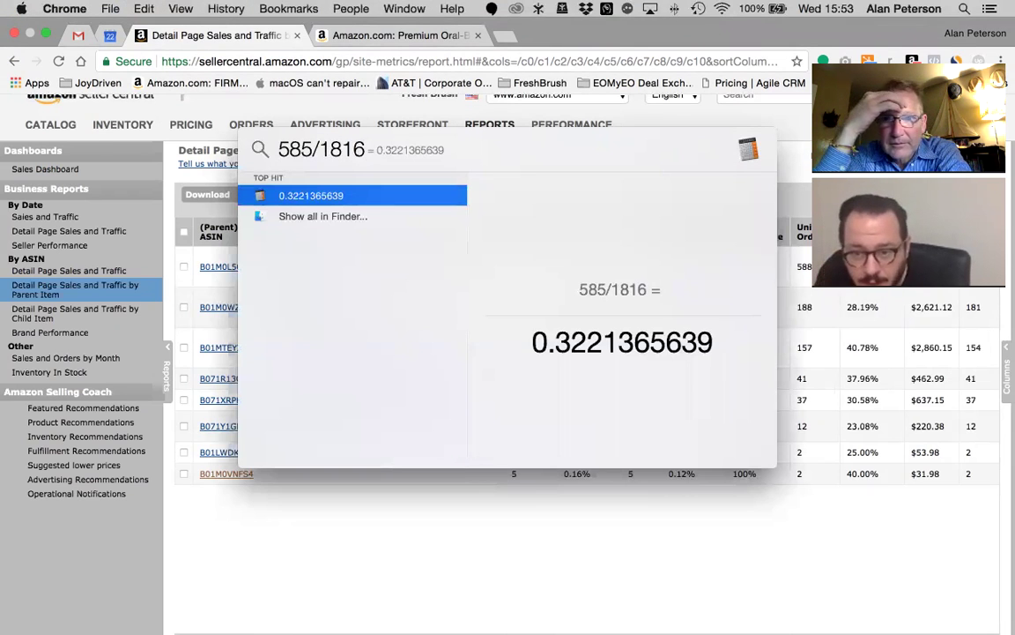
pyautogui.press('Escape')
pyautogui.press('Escape')
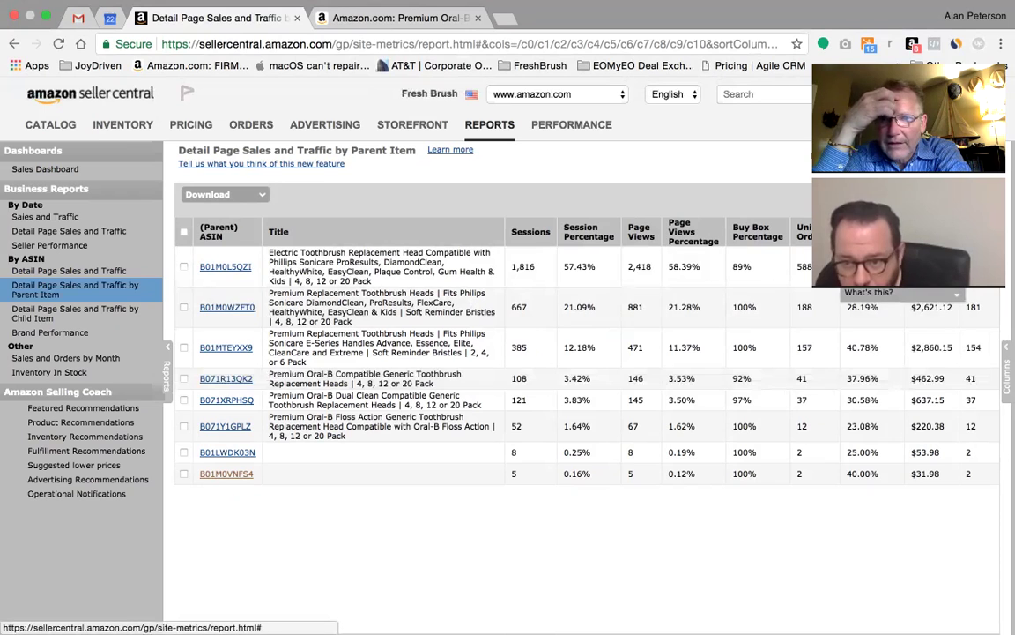
# Sort the parent item report by Unit Session Percentage and set a start date in October 2017
pyautogui.click(862, 230)
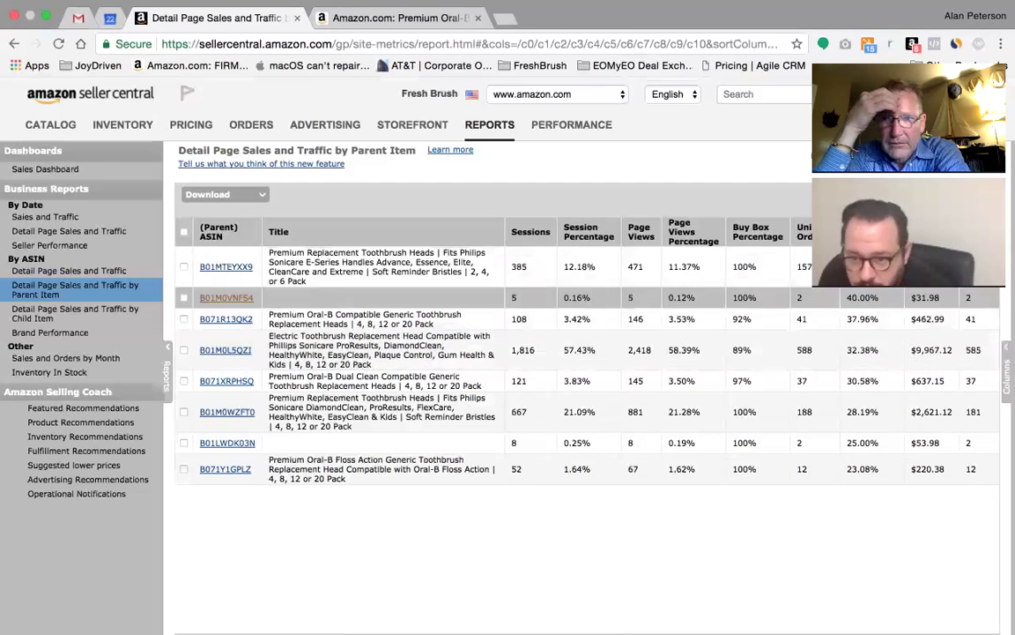
pyautogui.click(895, 266)
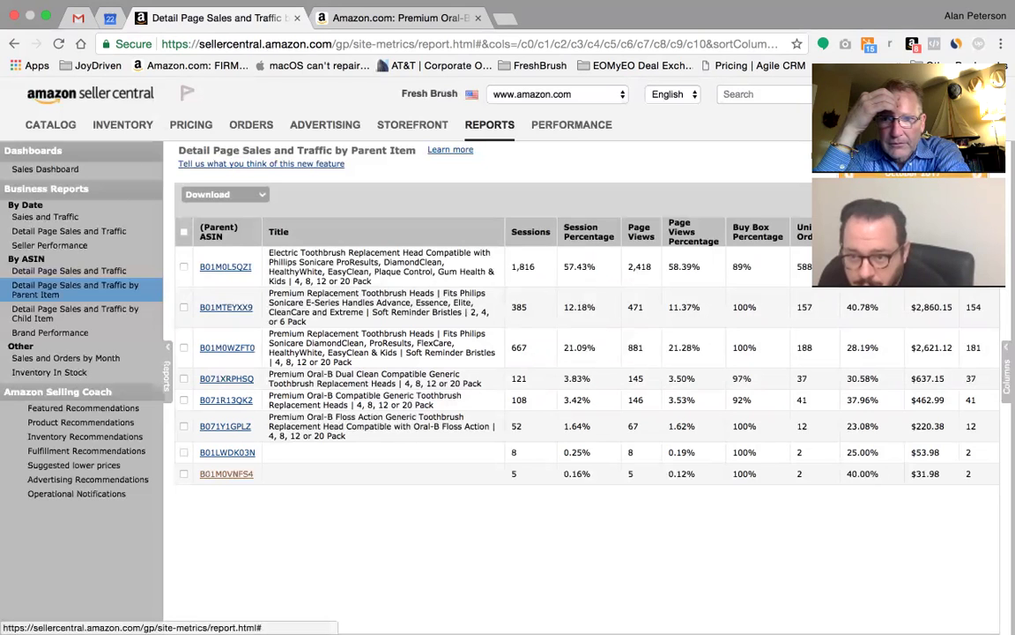
pyautogui.click(853, 211)
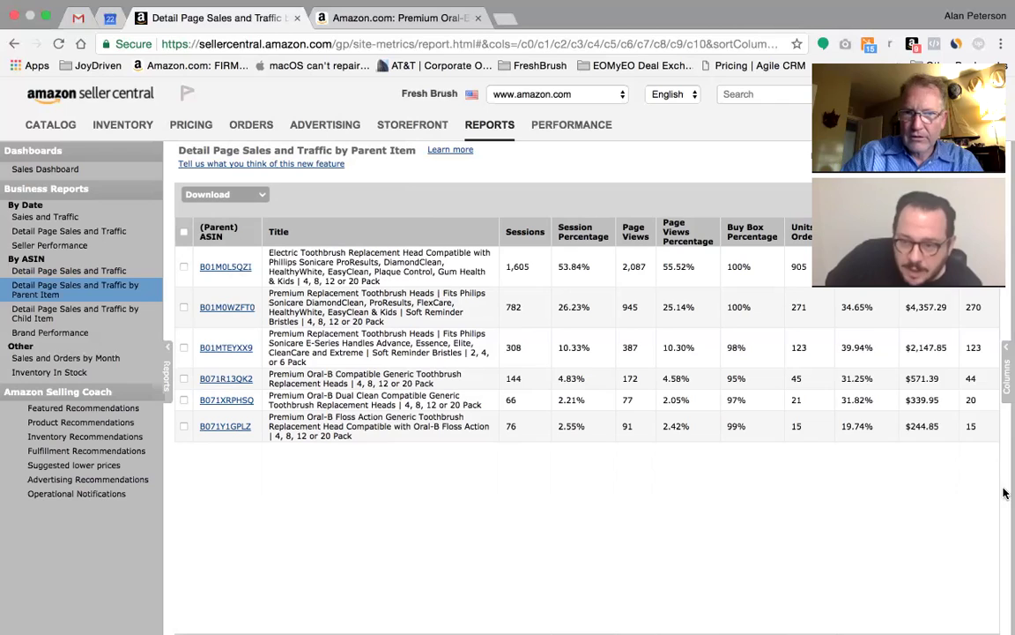
pyautogui.click(1007, 371)
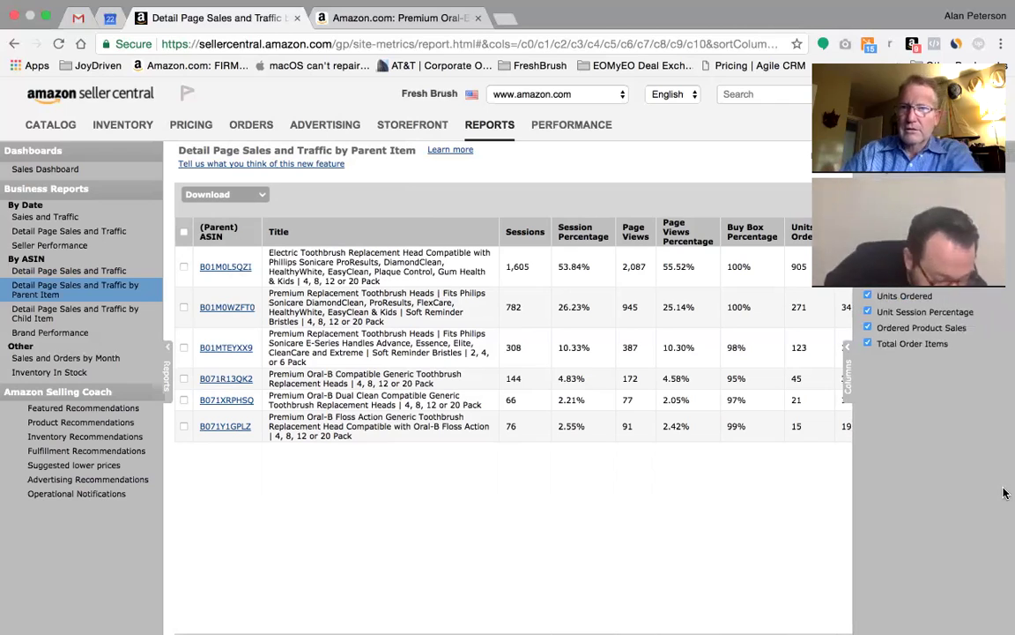
pyautogui.click(592, 443)
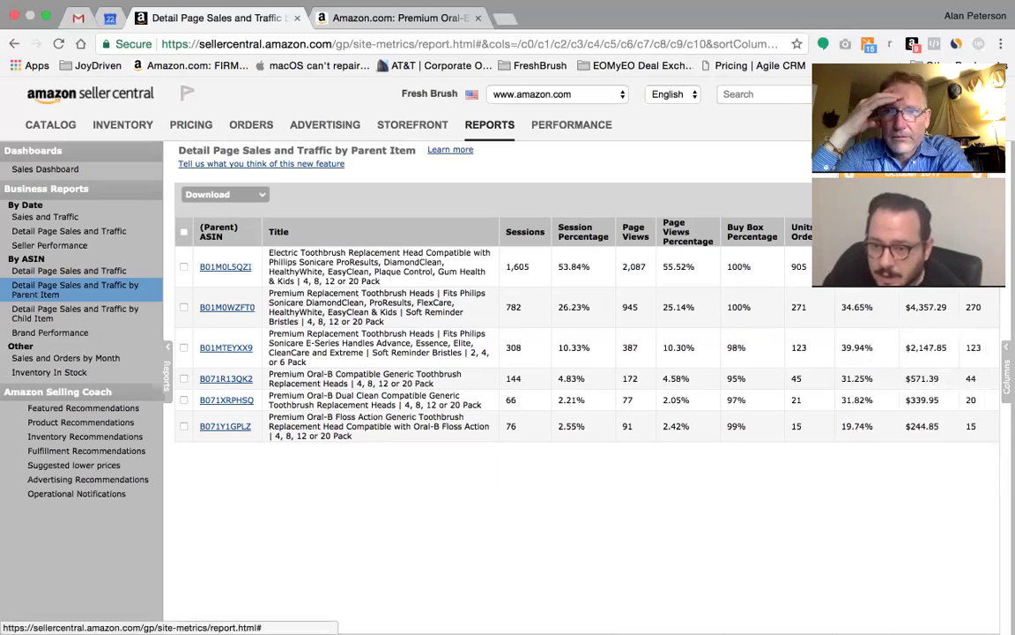
# Reload the parent item report with different from and to dates in October 2017
pyautogui.click(913, 227)
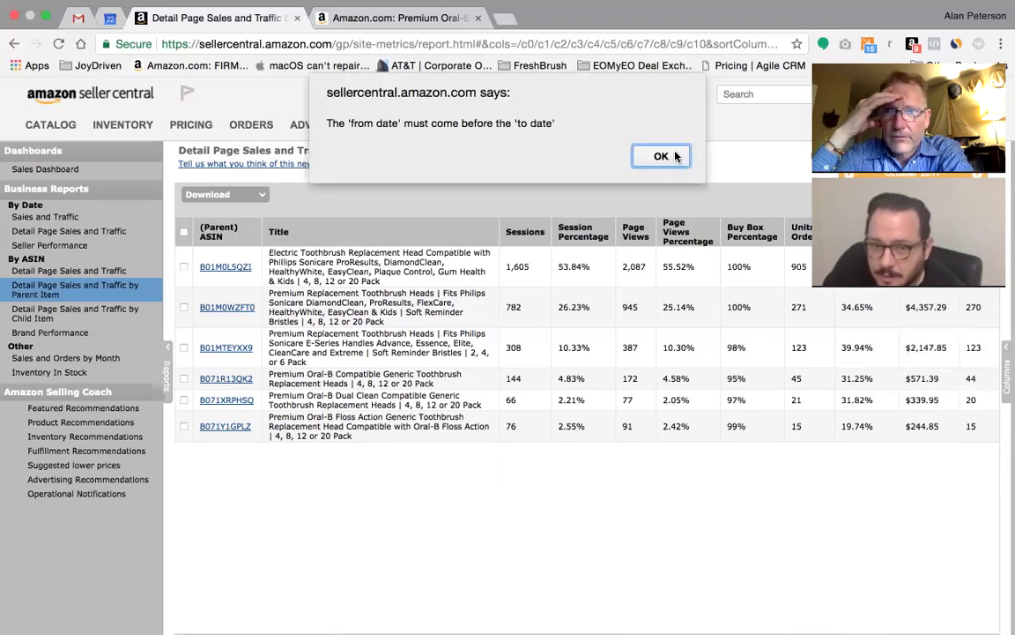
pyautogui.click(661, 157)
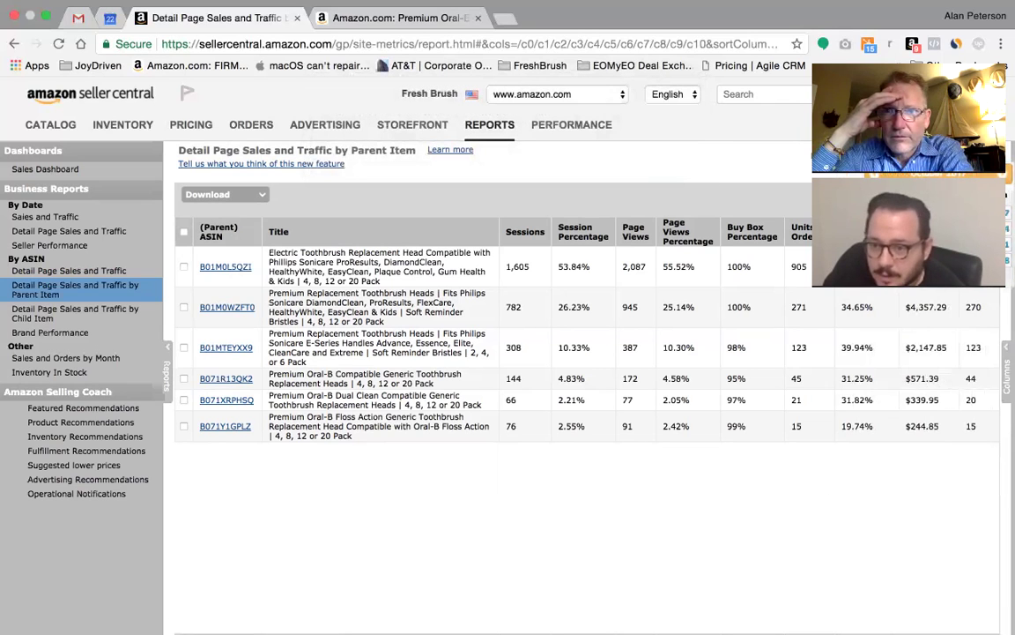
pyautogui.click(913, 227)
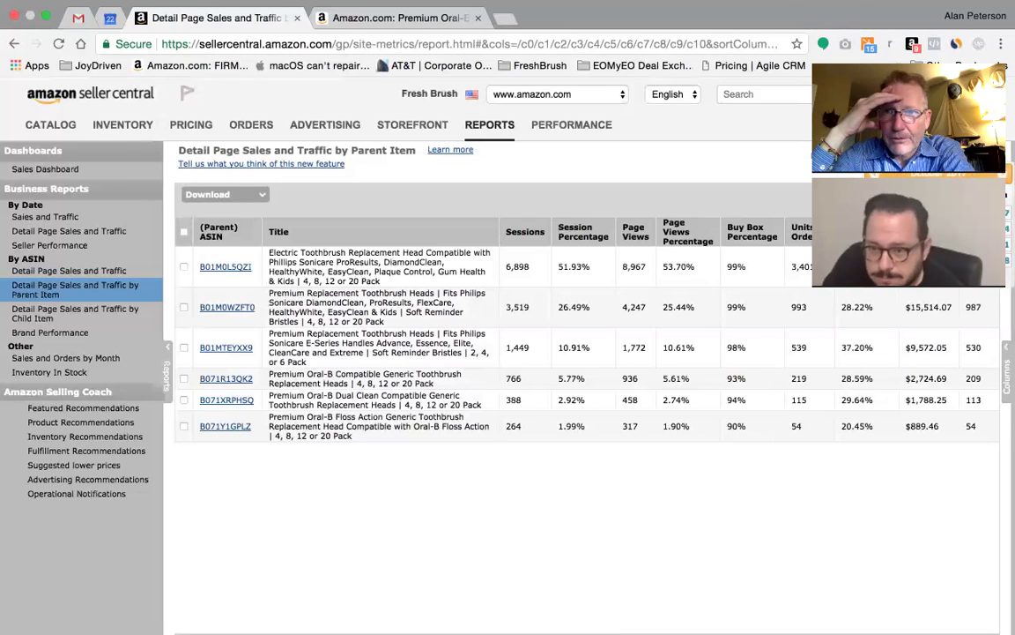
# Move the report's from and to dates back to September 2017 to view that period's sales and traffic
pyautogui.click(874, 174)
pyautogui.click(987, 212)
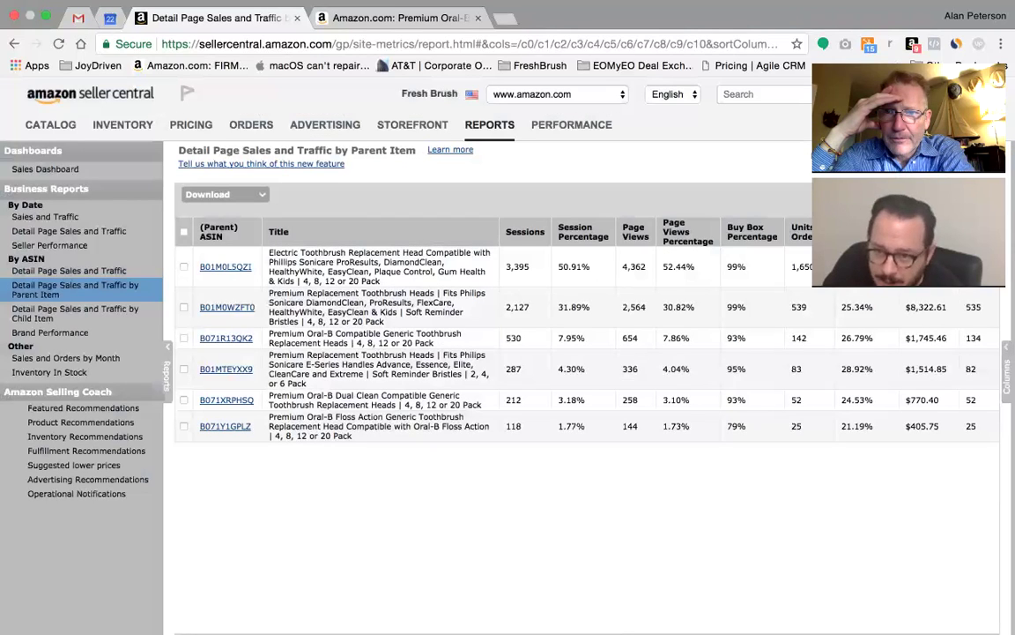
pyautogui.click(865, 162)
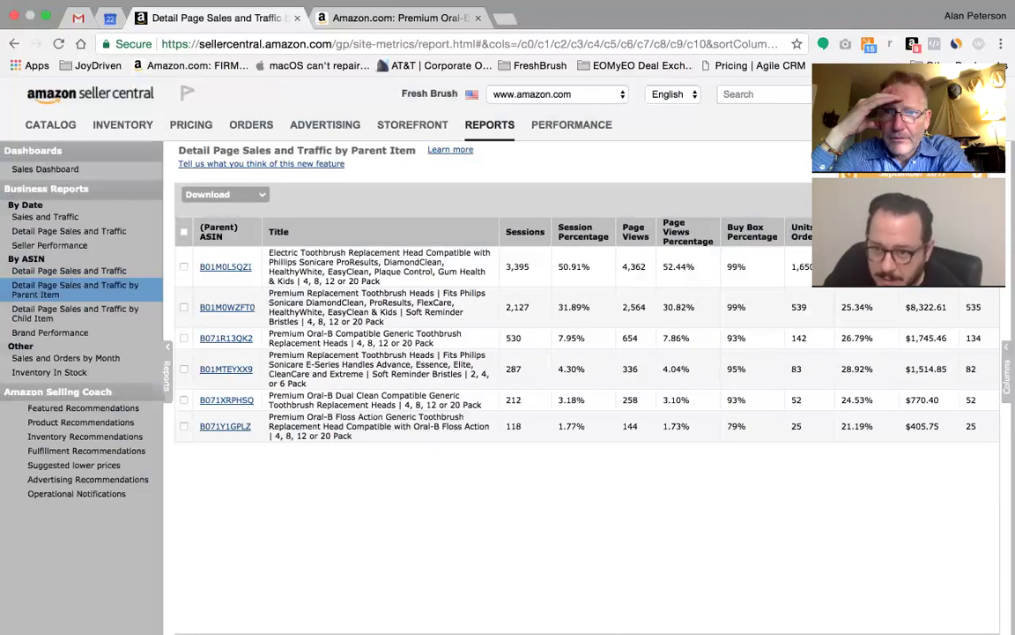
pyautogui.click(891, 213)
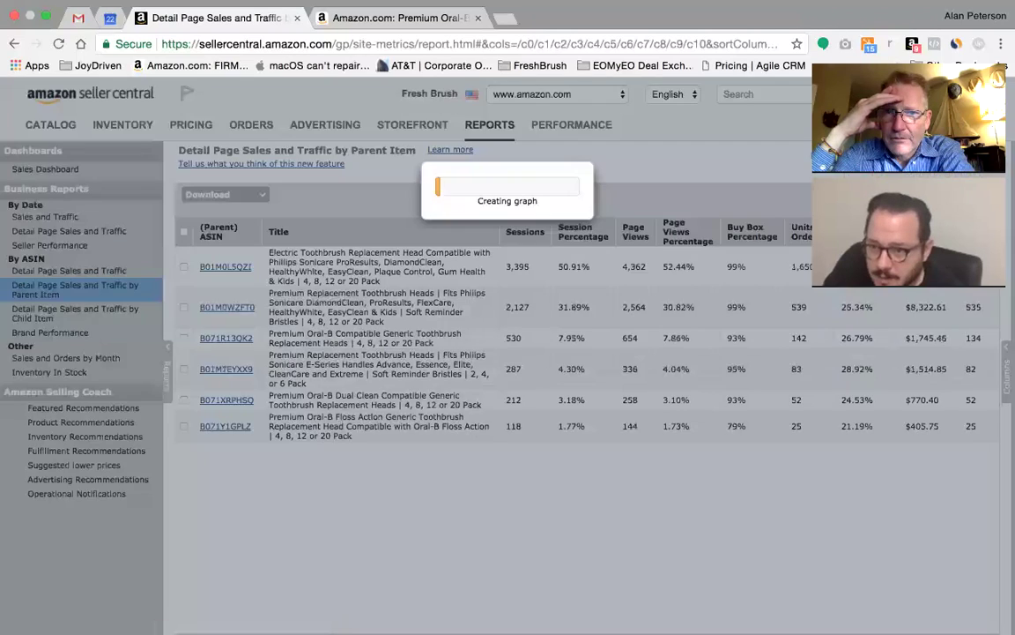
pyautogui.click(943, 162)
pyautogui.click(872, 173)
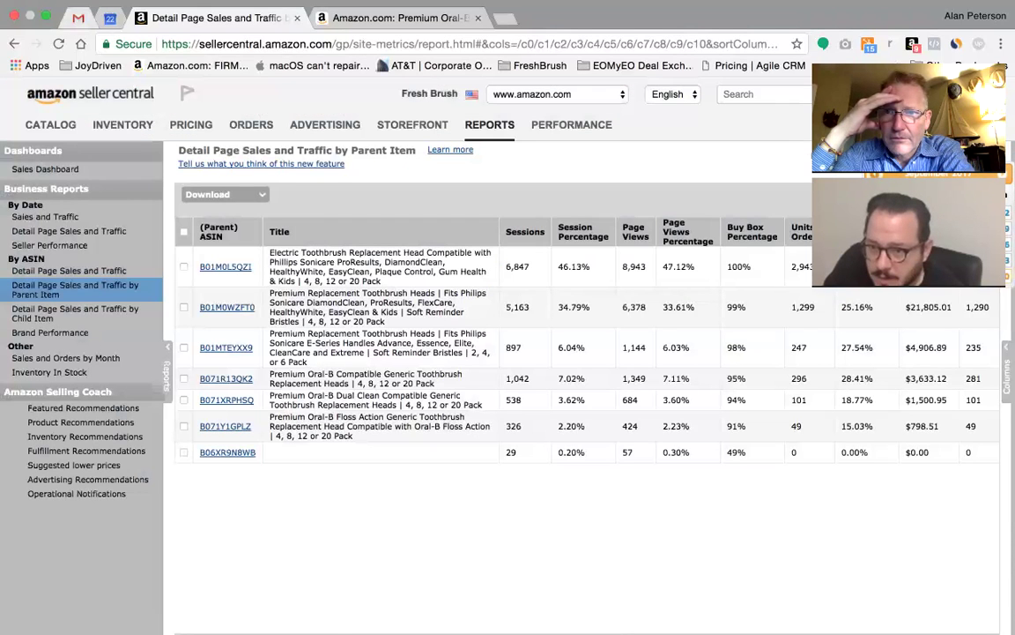
pyautogui.click(961, 275)
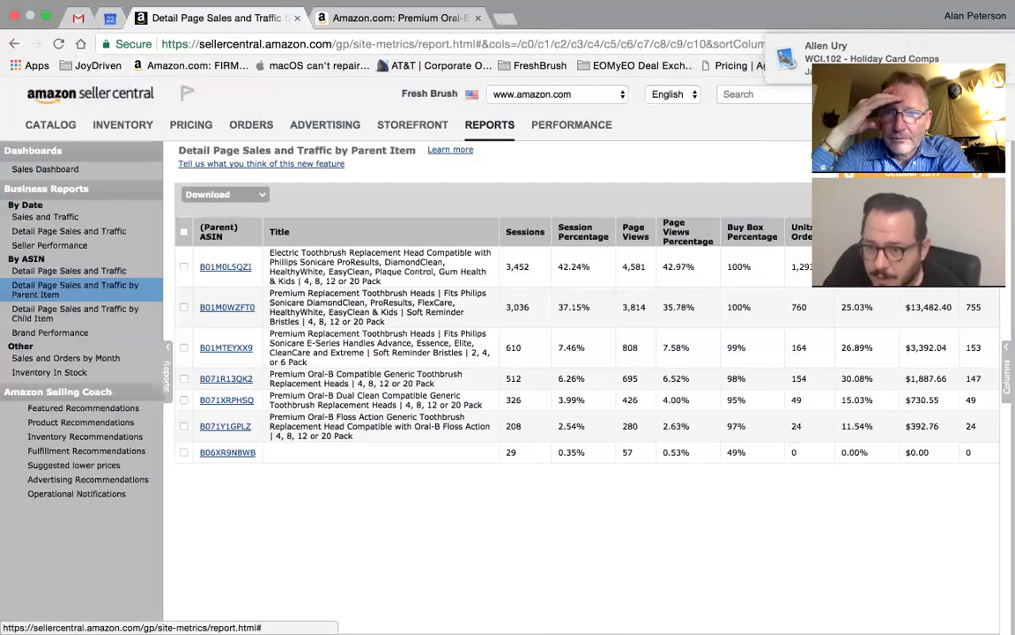
# Bring the report's date range forward from September to October 2017 by setting both dates
pyautogui.click(747, 128)
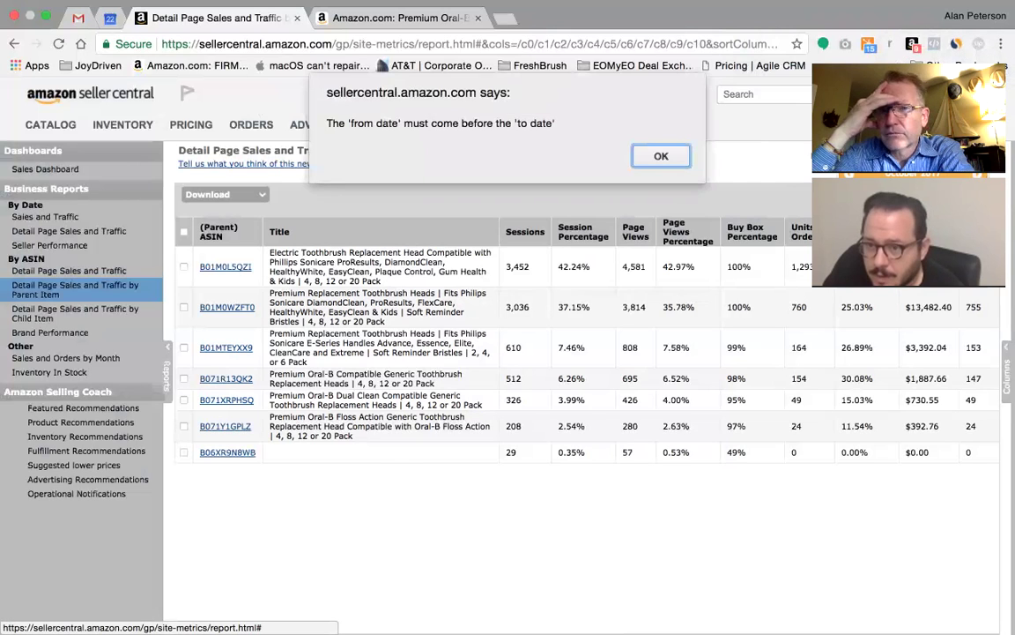
pyautogui.click(663, 156)
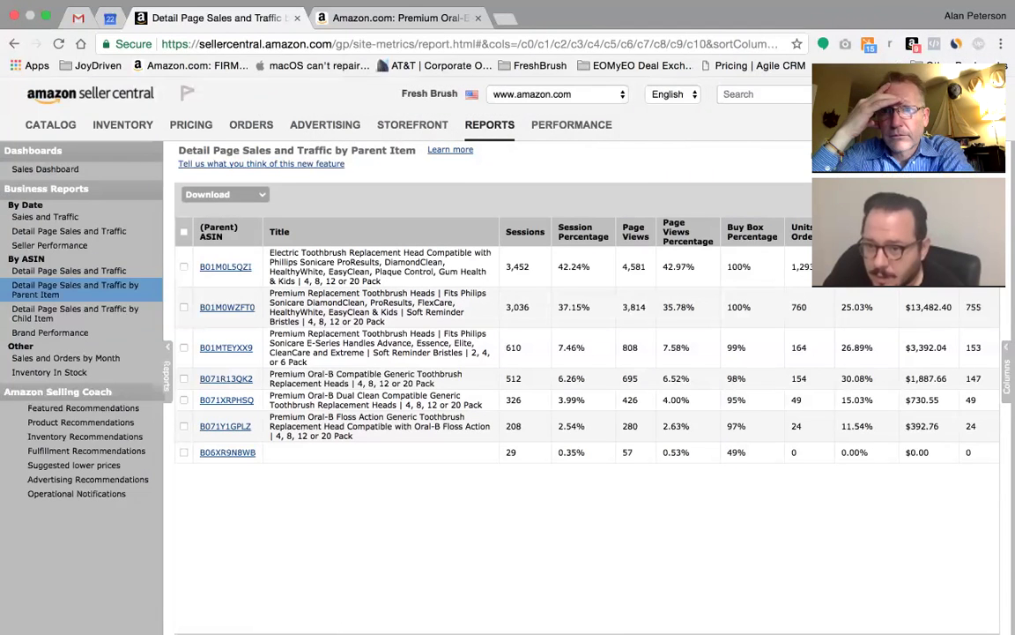
pyautogui.click(1004, 174)
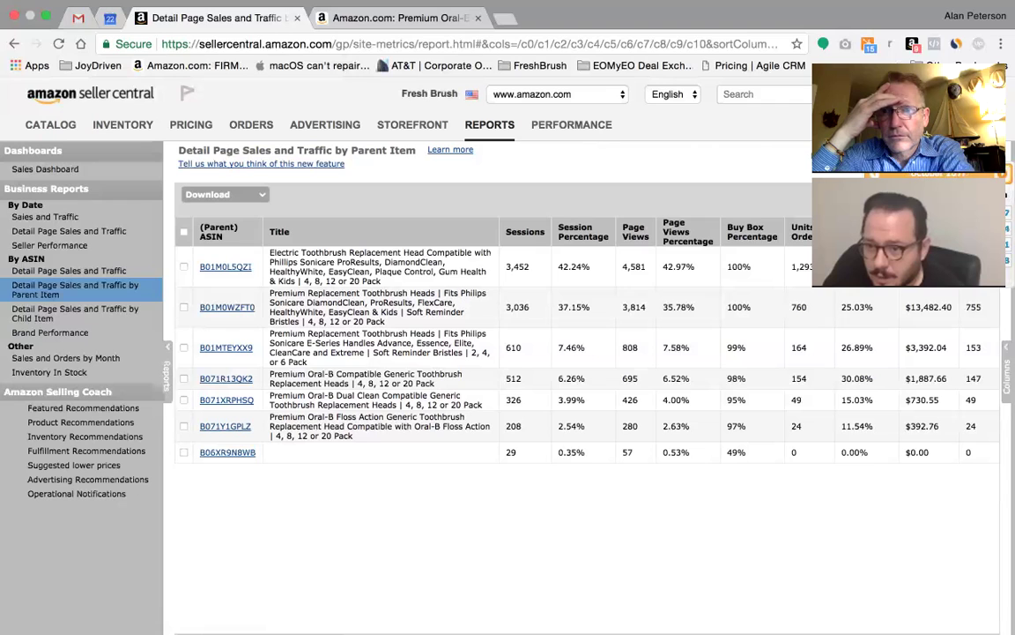
pyautogui.click(919, 275)
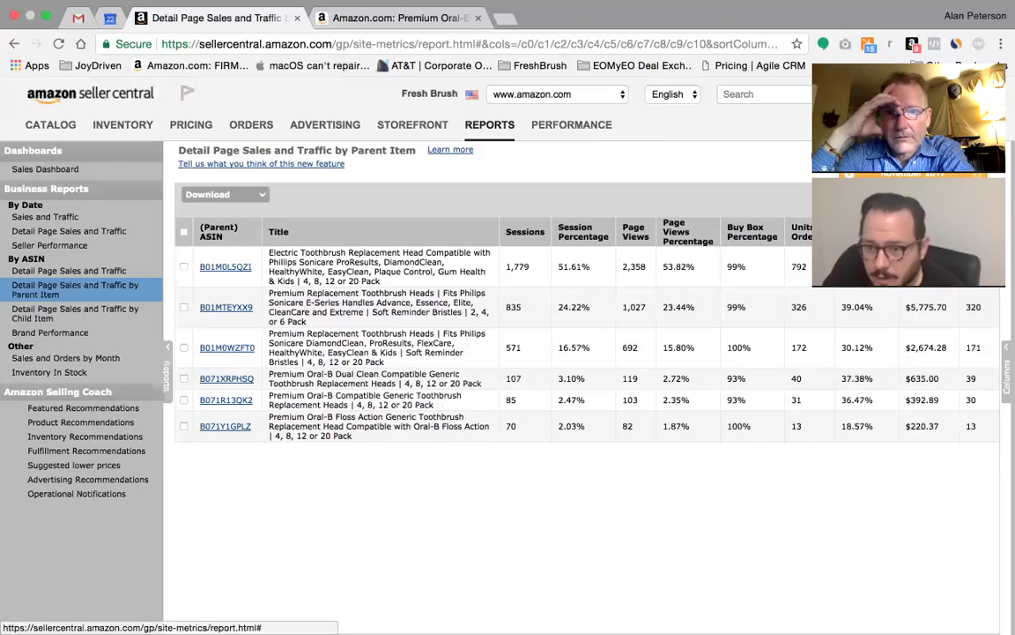
# Set the report's from and to dates to November 2017 and load that period
pyautogui.click(912, 225)
pyautogui.click(643, 161)
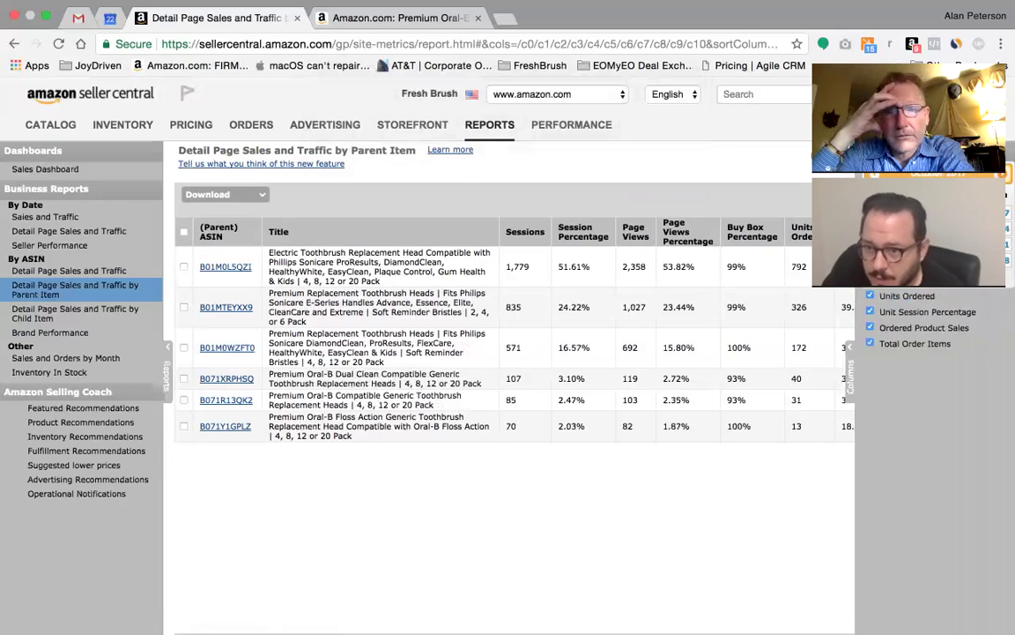
pyautogui.click(1003, 174)
pyautogui.click(943, 215)
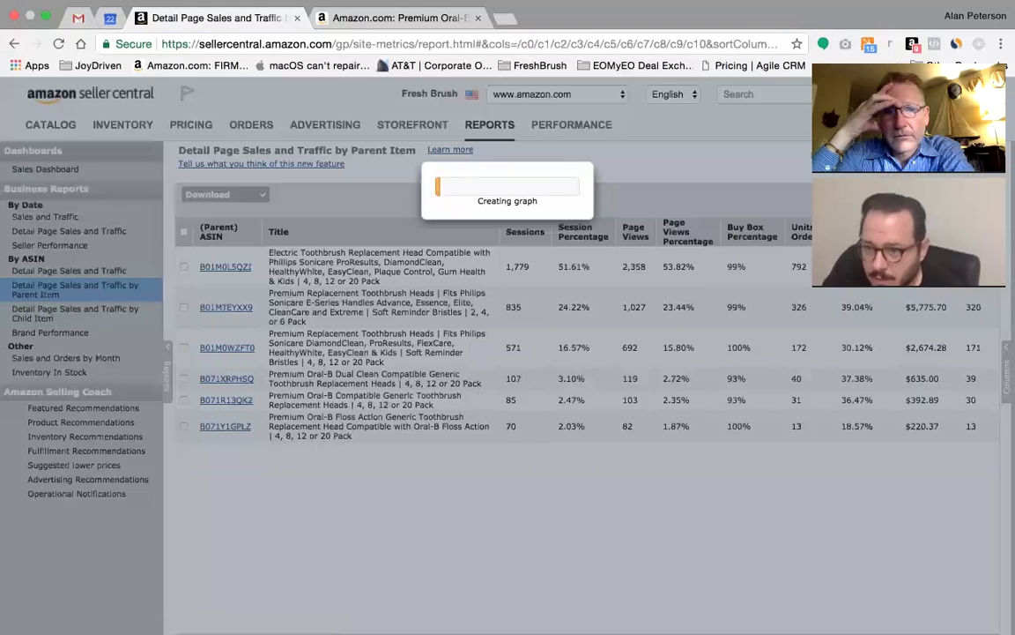
pyautogui.click(872, 157)
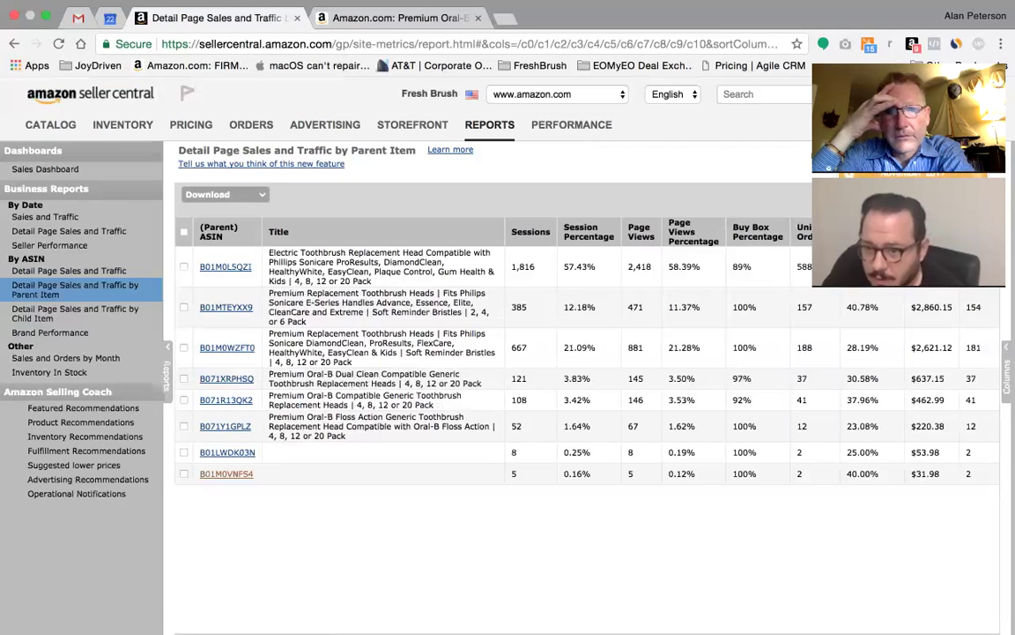
pyautogui.click(921, 225)
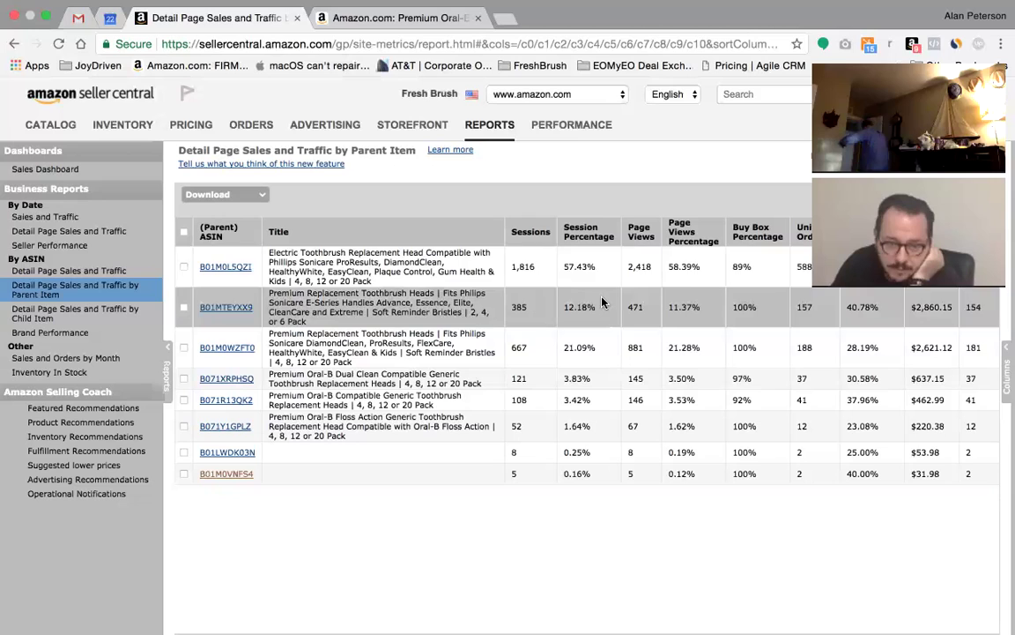
# Open the Amazon product page for parent ASIN B01M0L5QZI and view its 8- and 12-count options
pyautogui.click(236, 267)
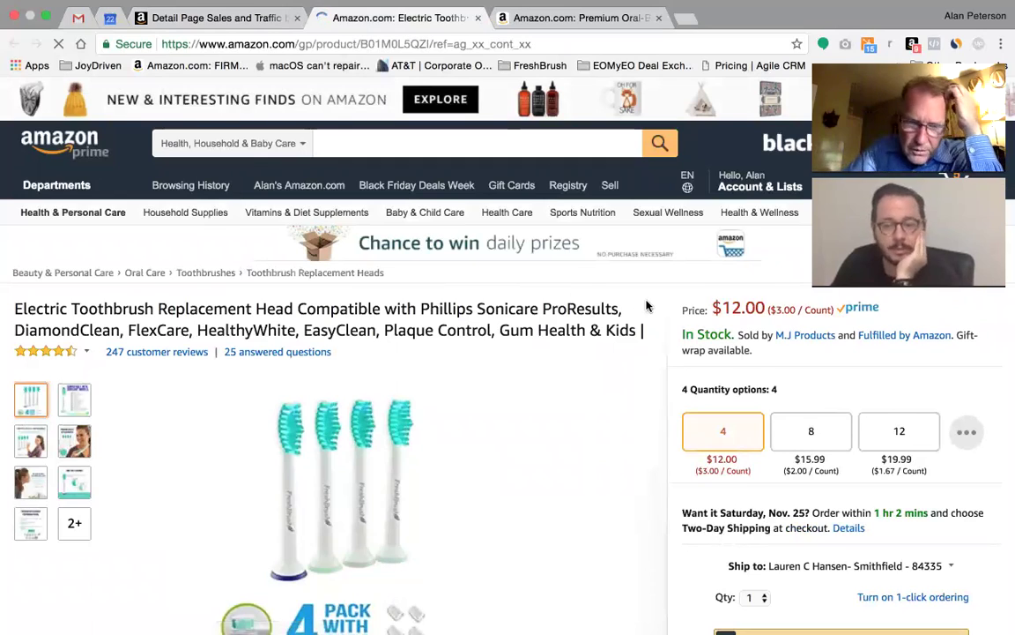
pyautogui.scroll(-1, 646, 305)
pyautogui.scroll(-1, 646, 305)
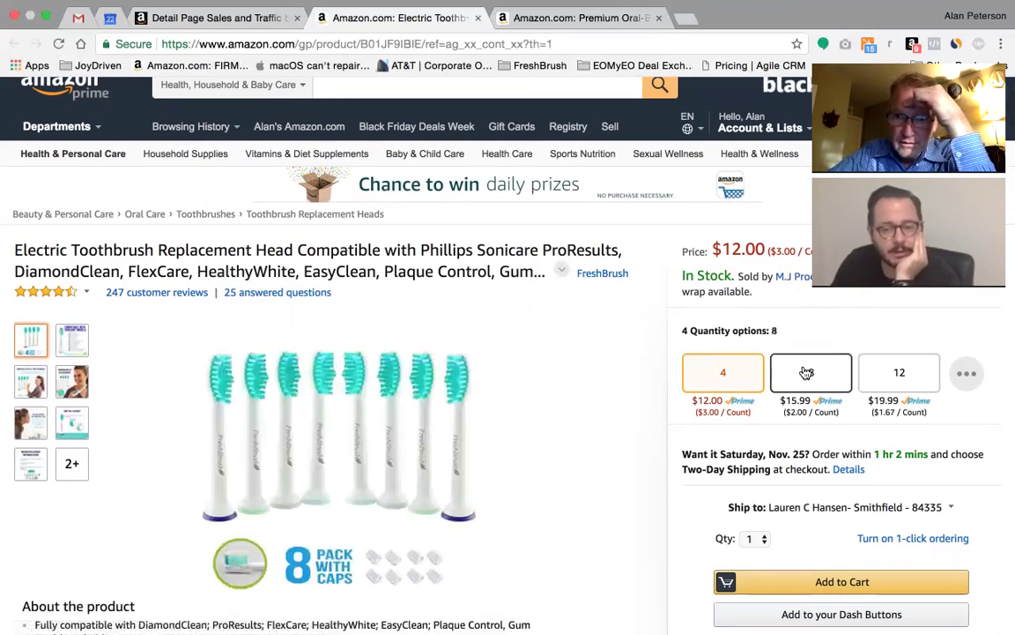
pyautogui.click(808, 371)
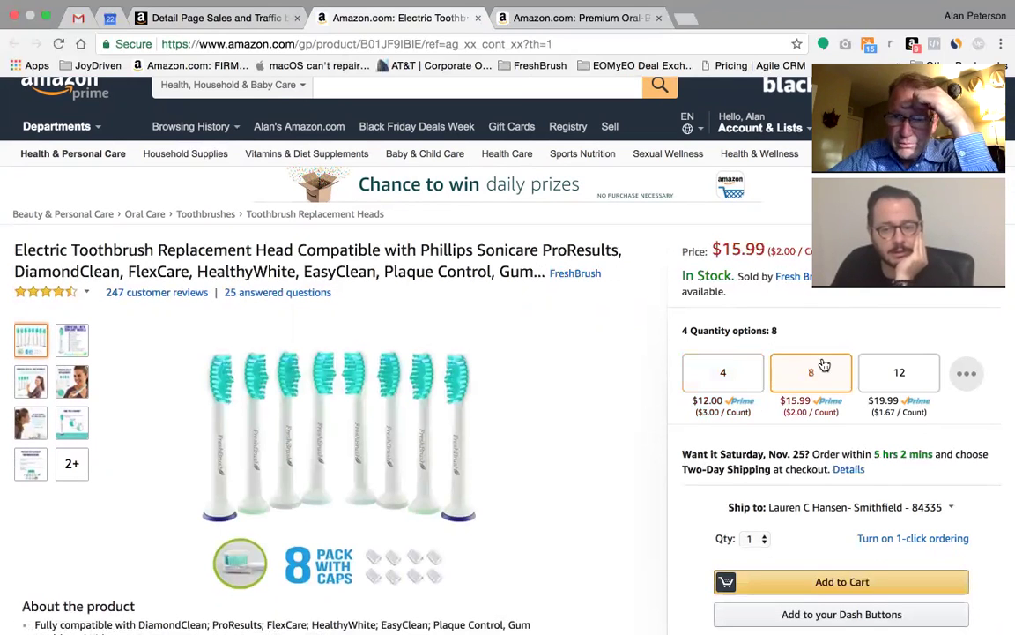
pyautogui.click(898, 368)
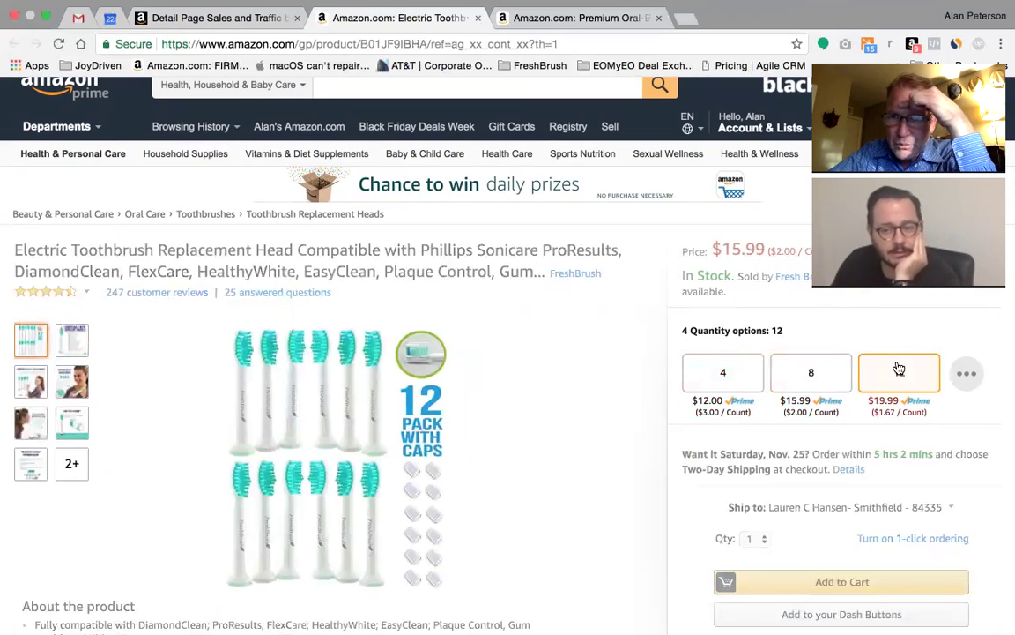
# Select the 4-count option and open the seller profile of M.J Products
pyautogui.click(743, 359)
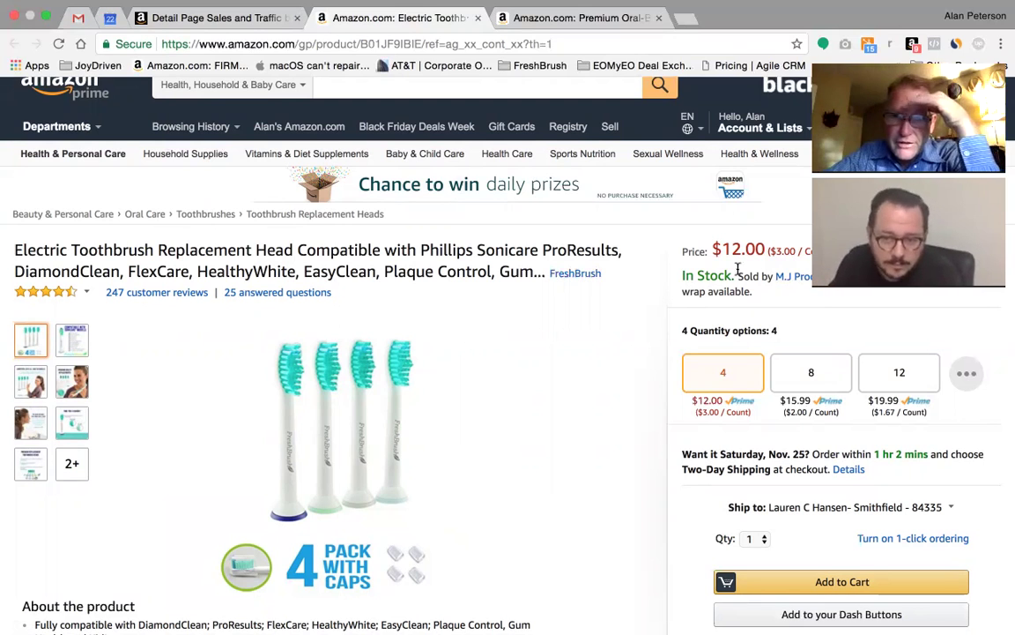
pyautogui.click(797, 277)
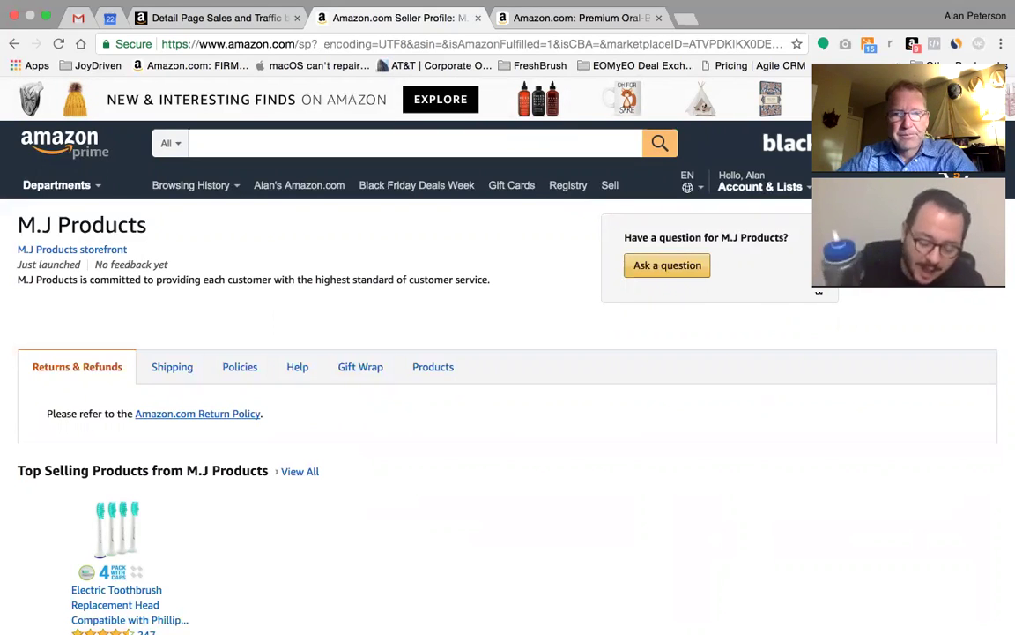
pyautogui.press('super+Tab')
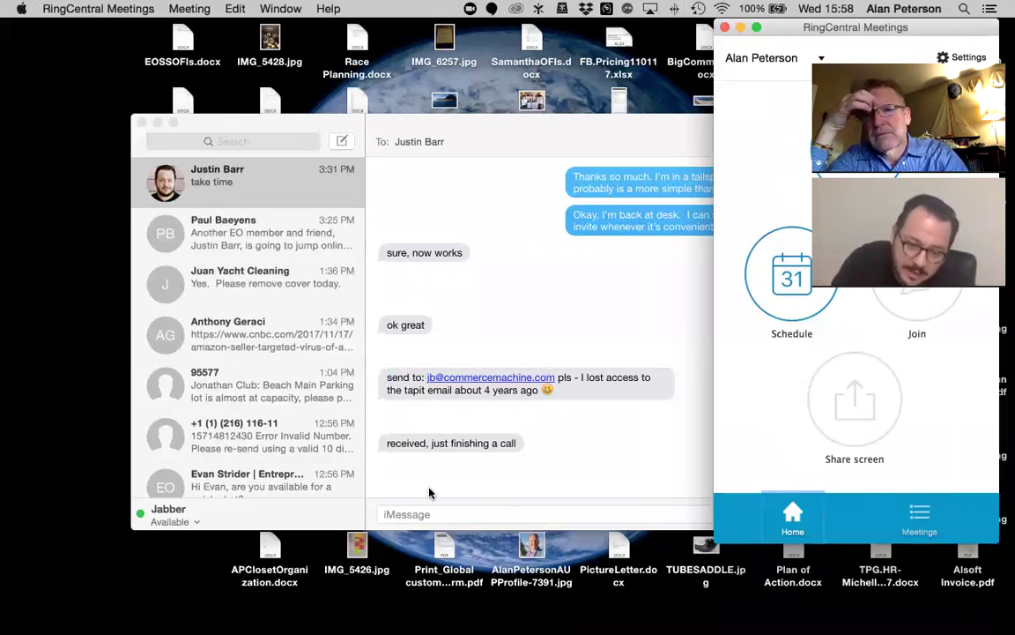
pyautogui.press('super+Tab')
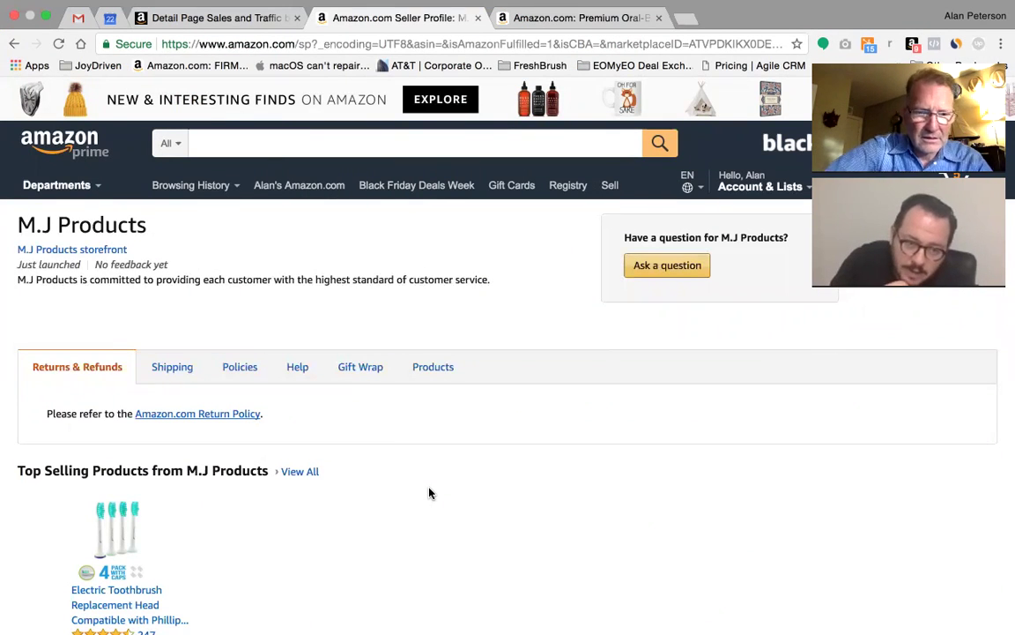
# Capture screenshots of the M.J Products seller profile page
pyautogui.press('super+shift+4')
pyautogui.moveTo(363, 417); pyautogui.dragTo(603, 569)
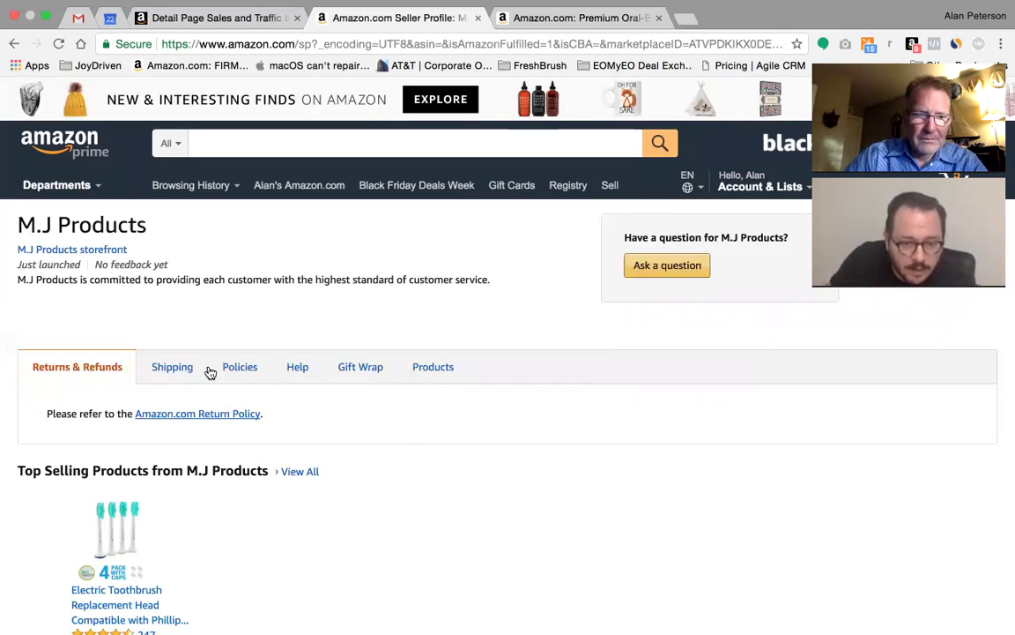
pyautogui.press('super+shift+4')
pyautogui.moveTo(4, 155); pyautogui.dragTo(483, 617)
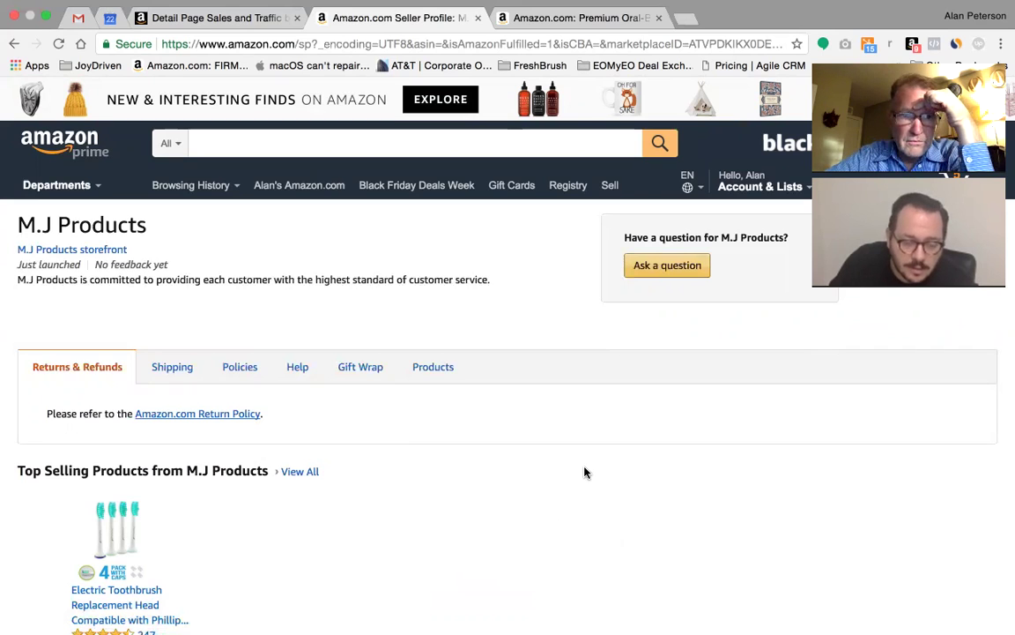
# Look through the M.J Products profile and top-selling products, and show its shipping information
pyautogui.scroll(-5, 75, 294)
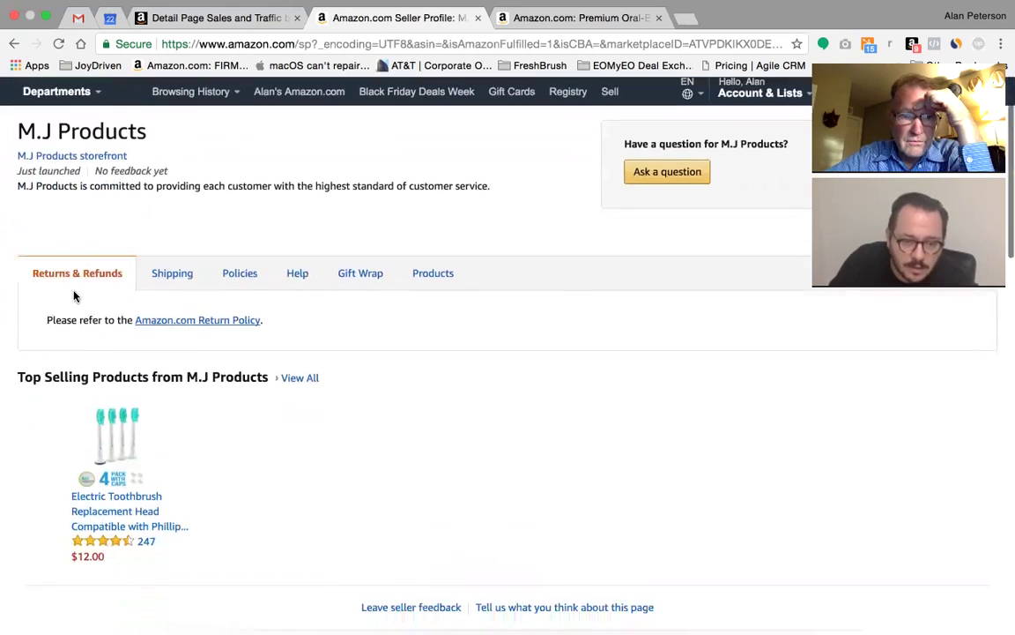
pyautogui.scroll(-5, 132, 313)
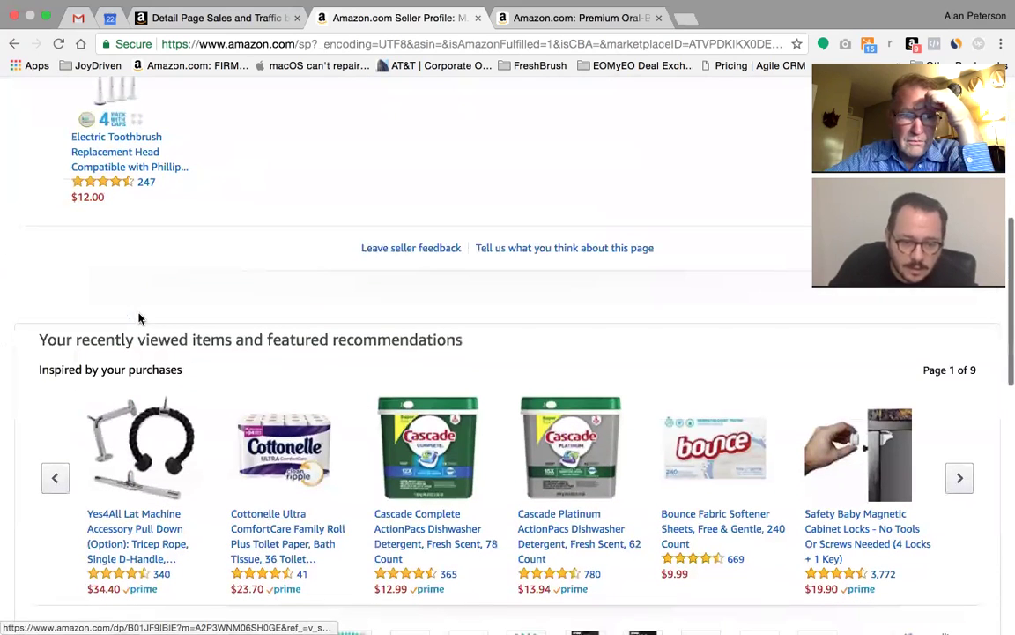
pyautogui.scroll(4, 143, 307)
pyautogui.scroll(5, 144, 307)
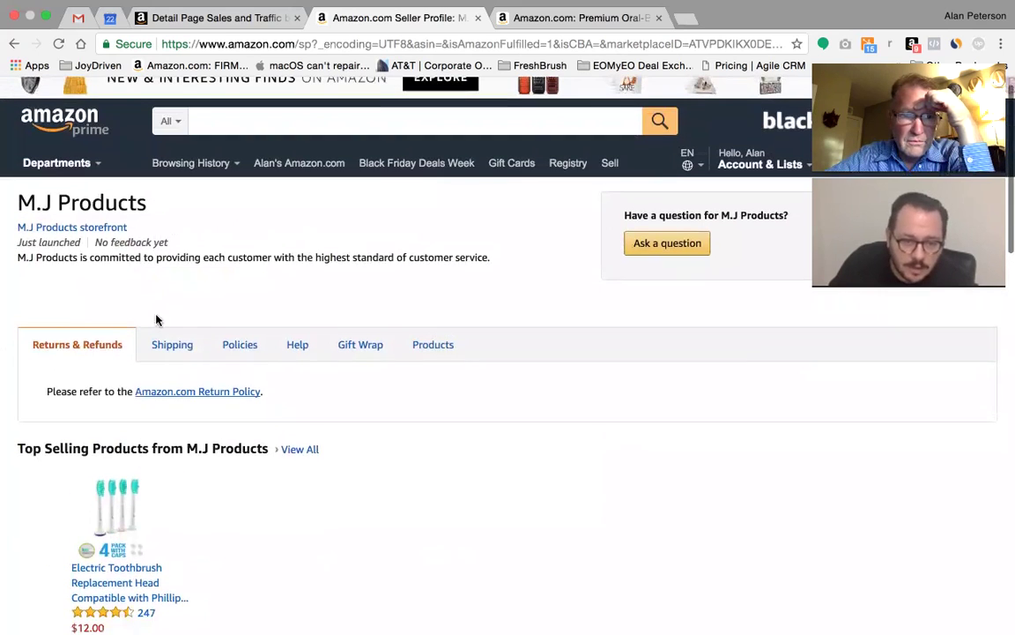
pyautogui.click(164, 345)
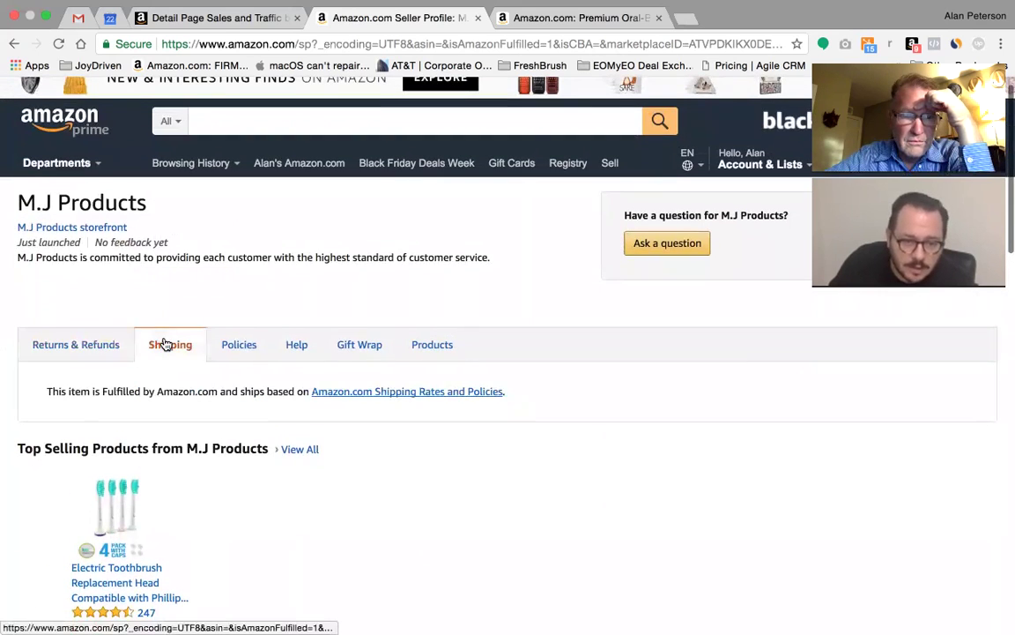
# Look through the policies, help, products and returns information on the M.J Products seller profile
pyautogui.click(249, 352)
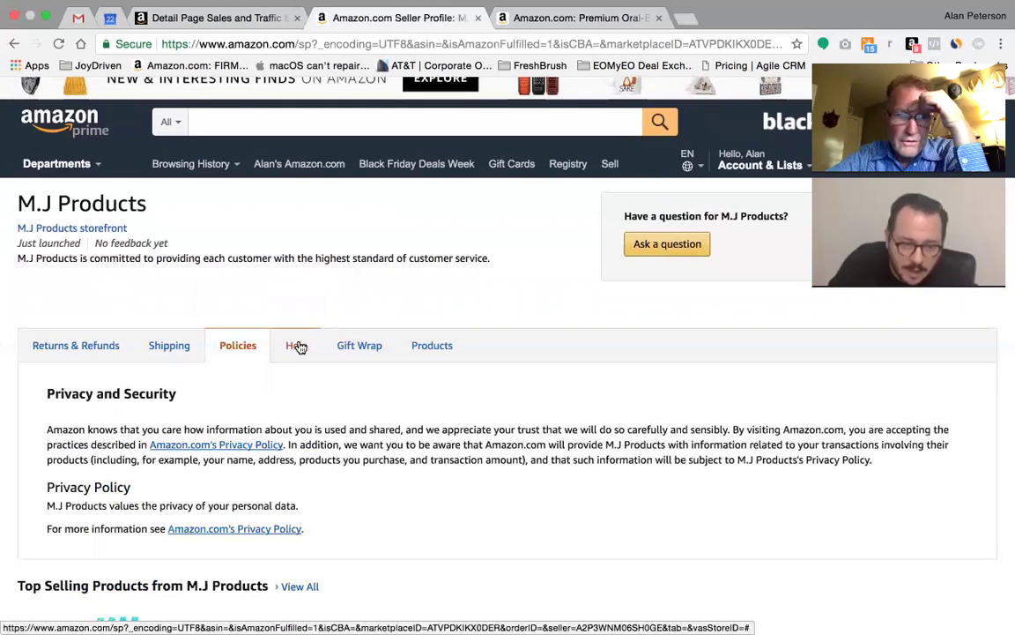
pyautogui.click(297, 345)
pyautogui.click(438, 346)
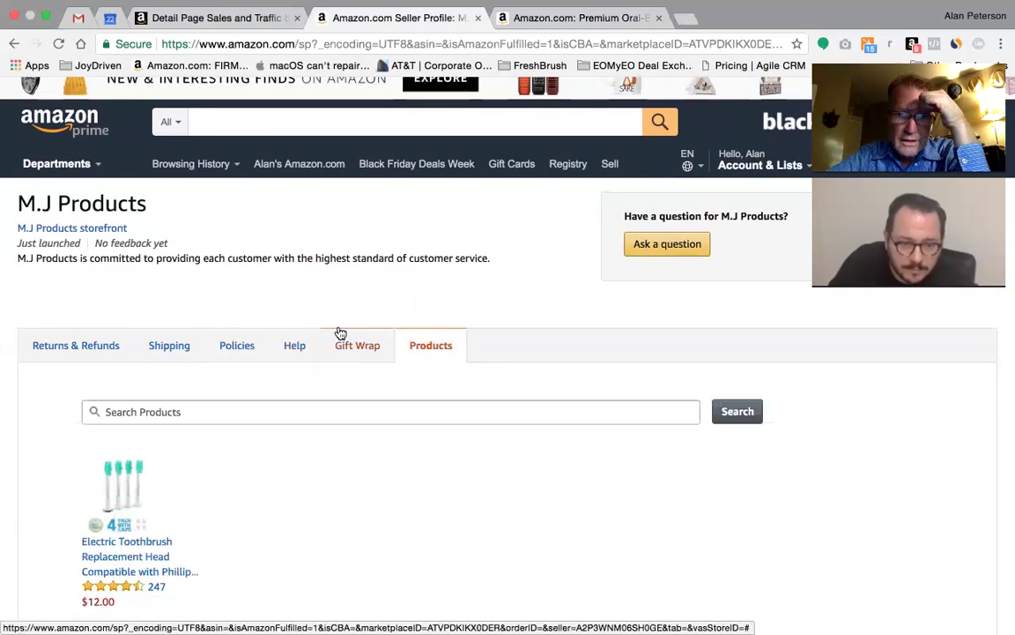
pyautogui.click(63, 353)
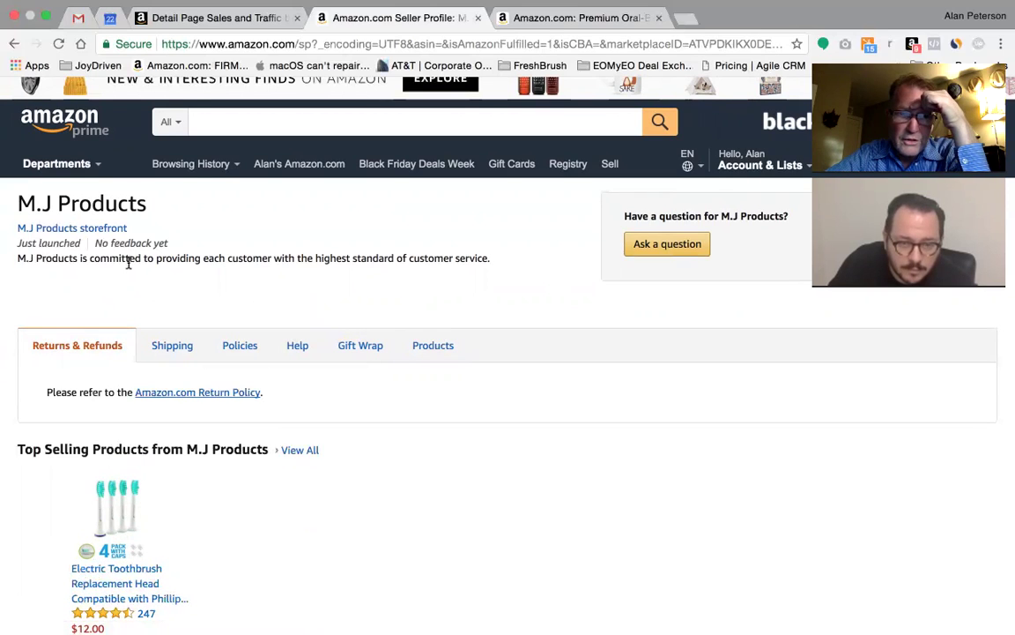
# Open the M.J Products storefront and its 4-pack toothbrush head listing, and capture a screenshot of the product page
pyautogui.click(107, 229)
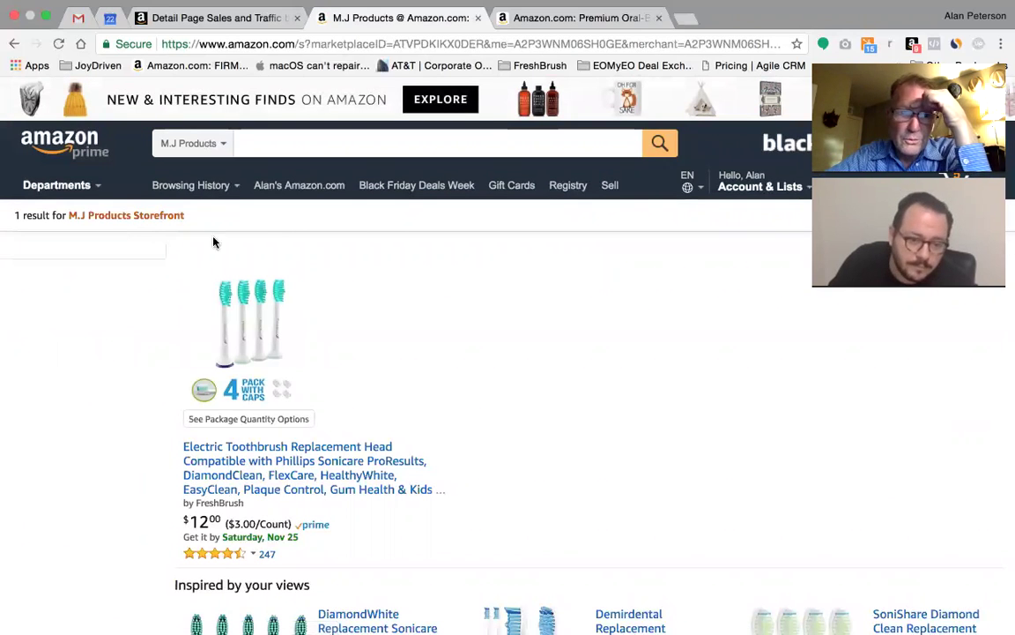
pyautogui.click(245, 340)
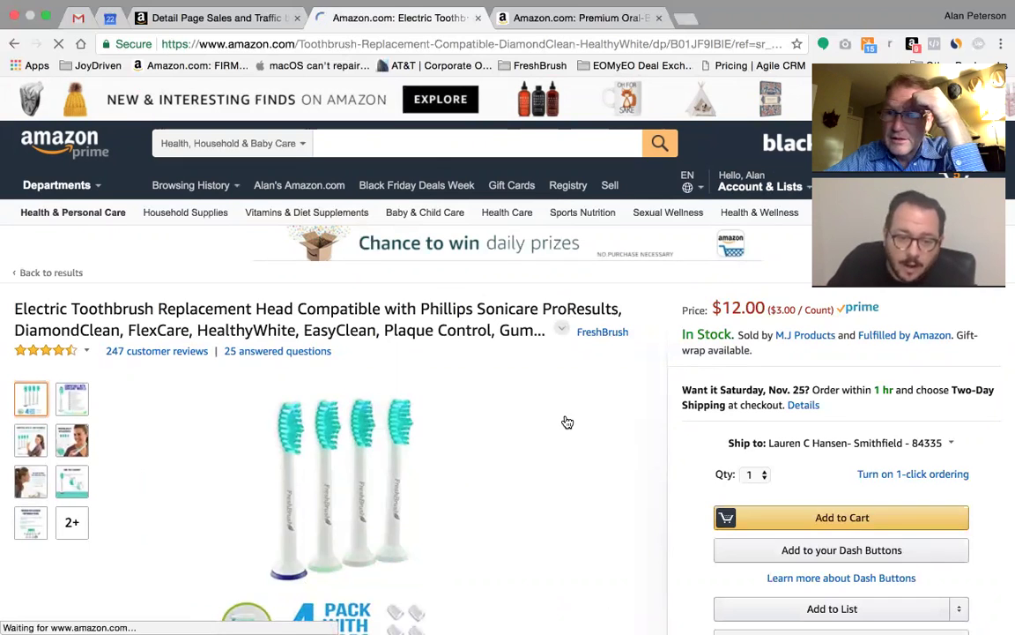
pyautogui.scroll(-3, 567, 421)
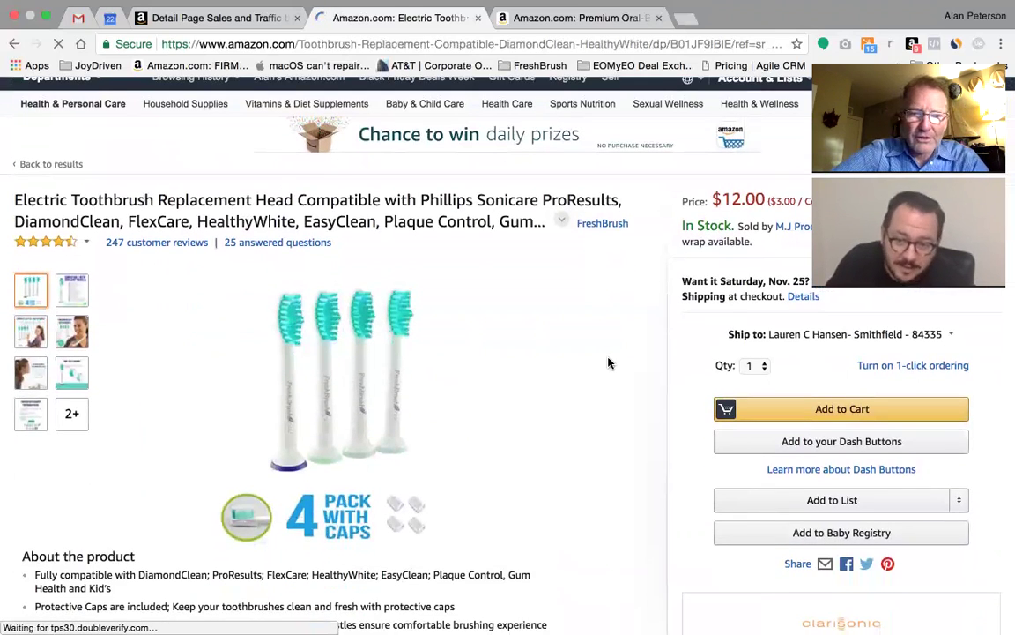
pyautogui.scroll(1, 607, 363)
pyautogui.press('super+shift+4')
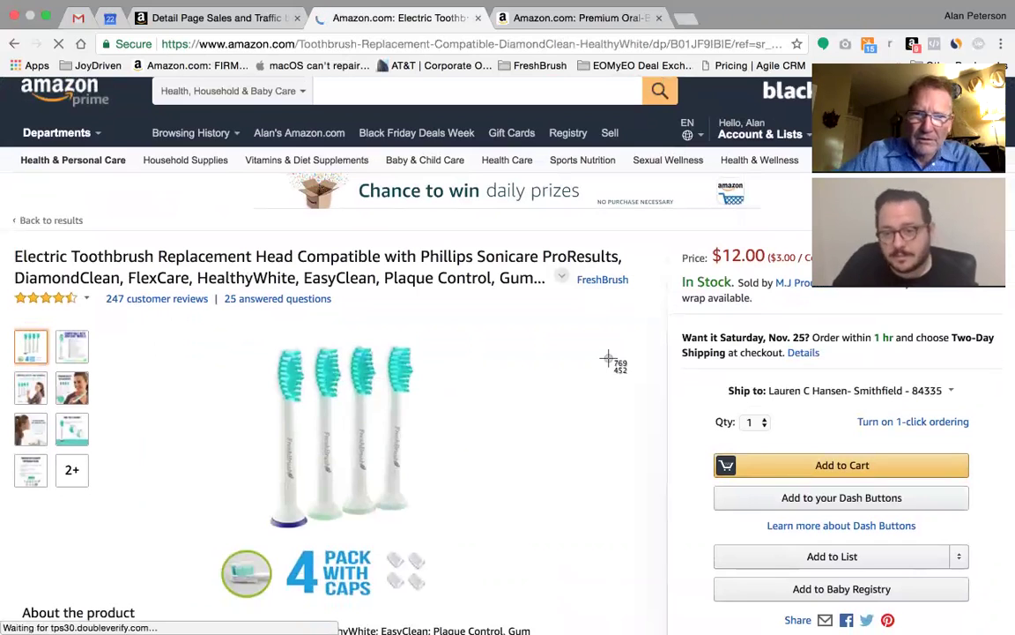
pyautogui.moveTo(4, 171); pyautogui.dragTo(992, 623)
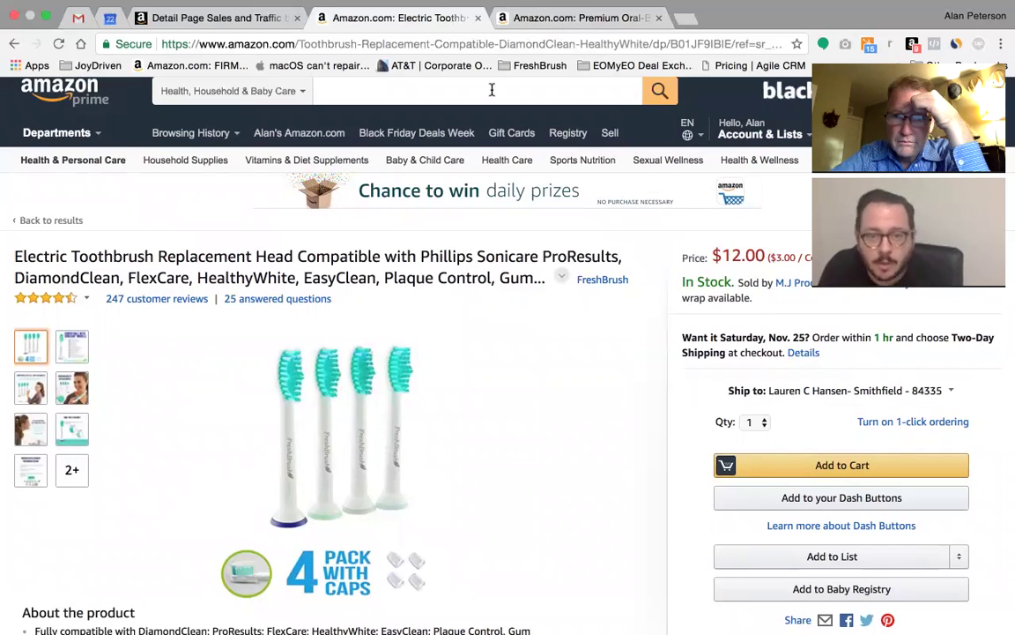
# Examine the 4-pack listing's images, title, seller and price details, and product description
pyautogui.scroll(-2, 542, 379)
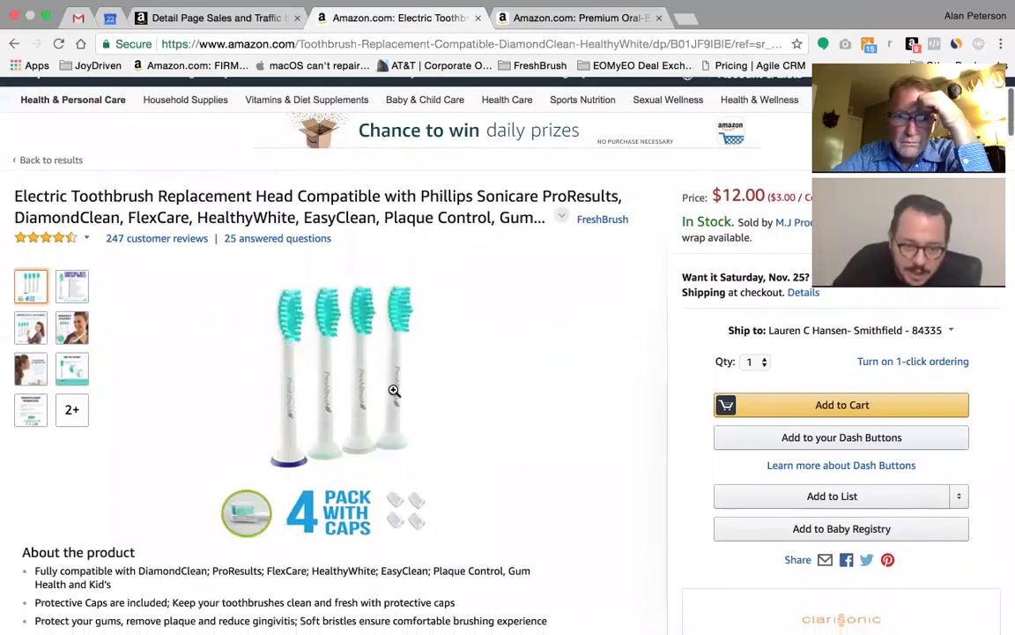
pyautogui.scroll(-4, 406, 389)
pyautogui.scroll(-1, 419, 388)
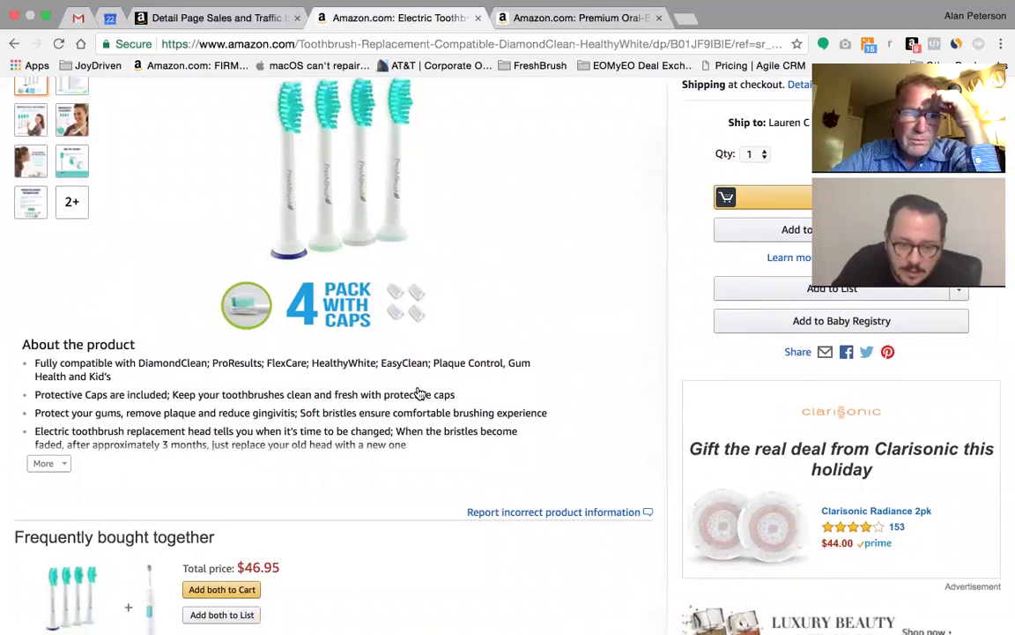
pyautogui.scroll(4, 420, 392)
pyautogui.scroll(-2, 419, 390)
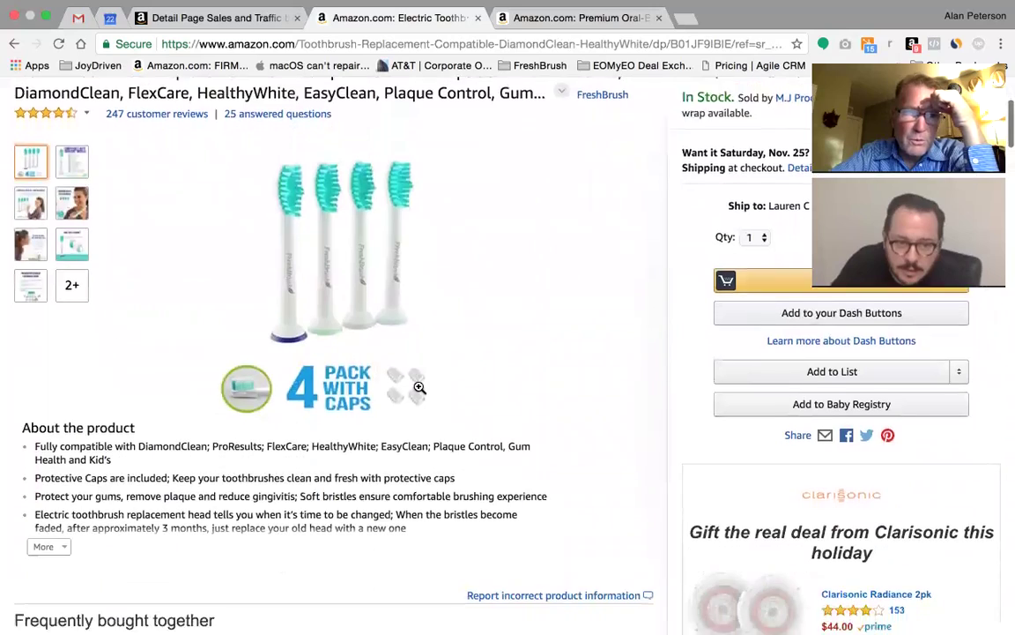
pyautogui.scroll(-2, 419, 388)
pyautogui.scroll(5, 419, 388)
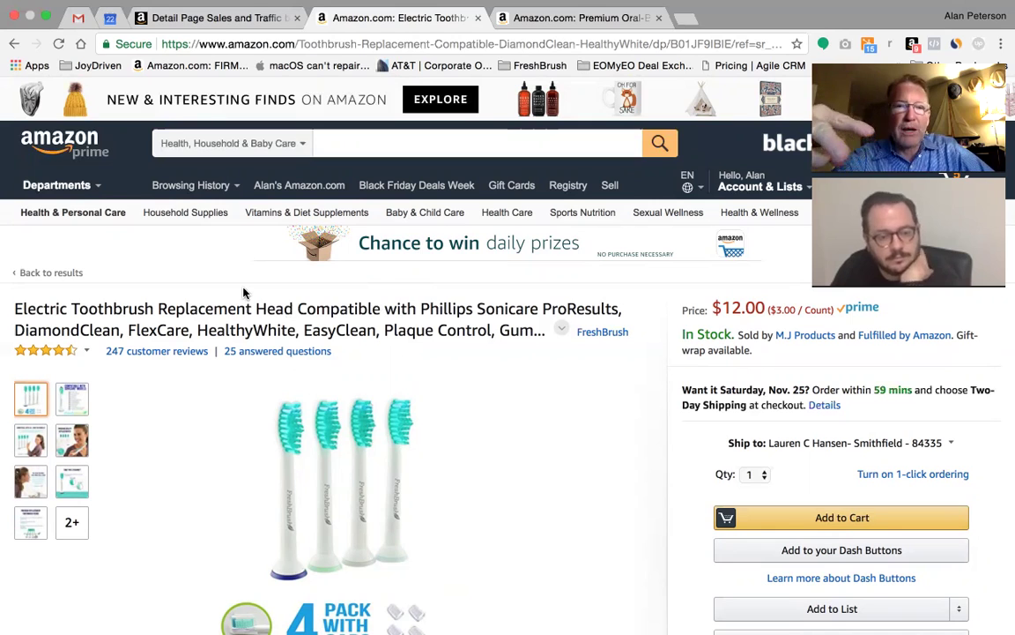
pyautogui.doubleClick(59, 317)
pyautogui.click(59, 318)
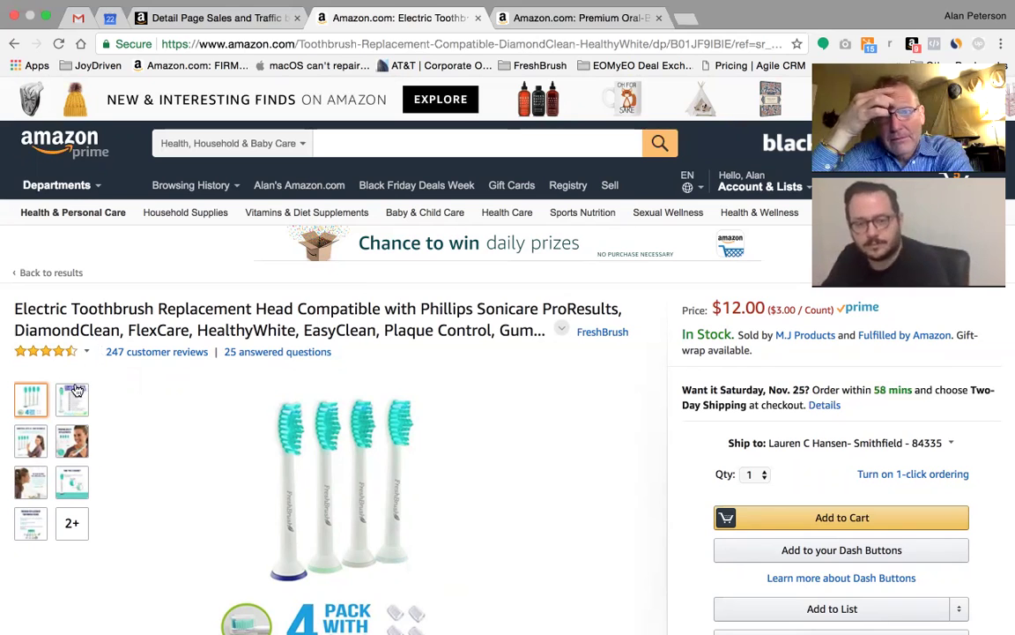
# Return to the Seller Central report by parent item and capture a screenshot of its sales and traffic table
pyautogui.click(236, 20)
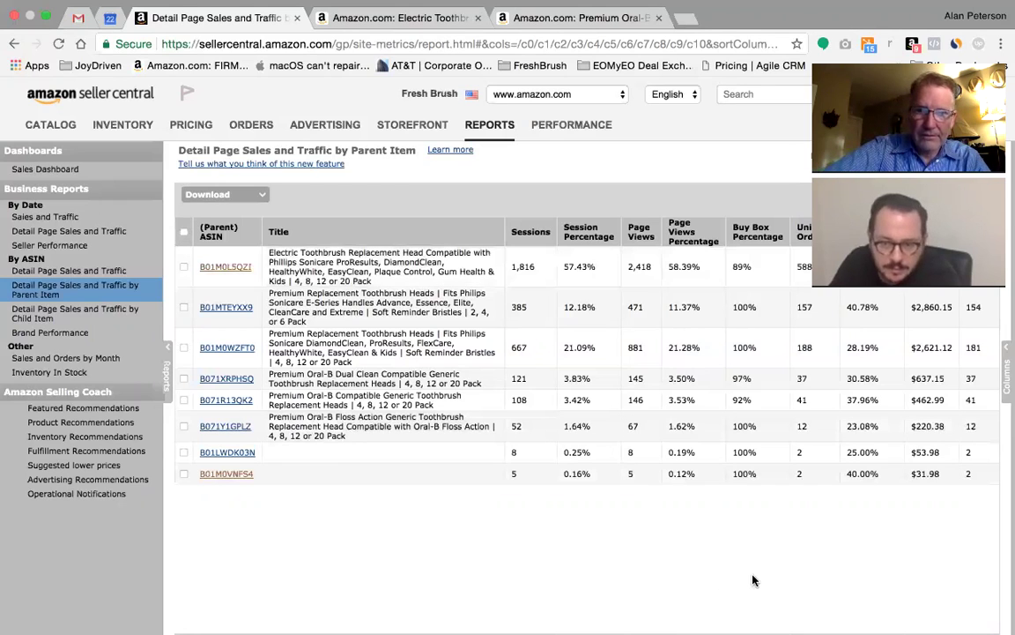
pyautogui.press('super+shift+4')
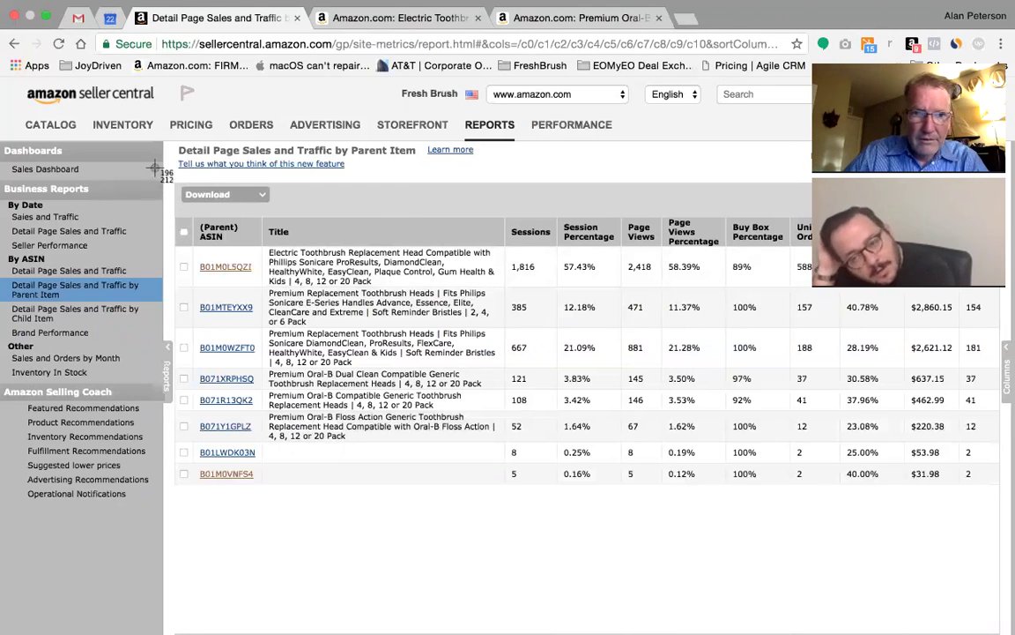
pyautogui.moveTo(163, 139); pyautogui.dragTo(1002, 532)
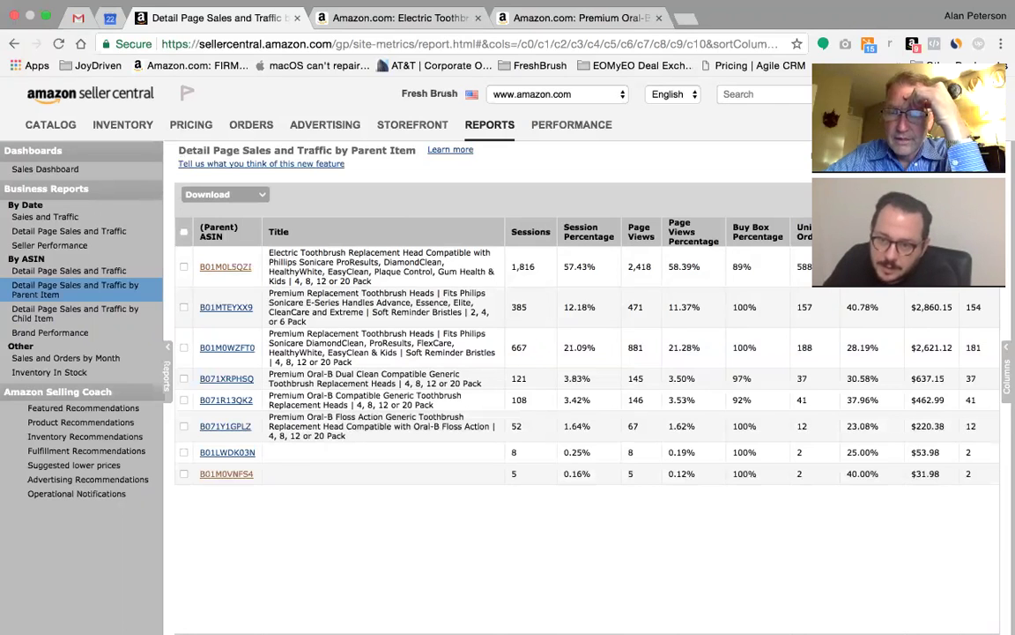
# Reload the parent item report for a different date range and check the Brand Performance report
pyautogui.click(914, 216)
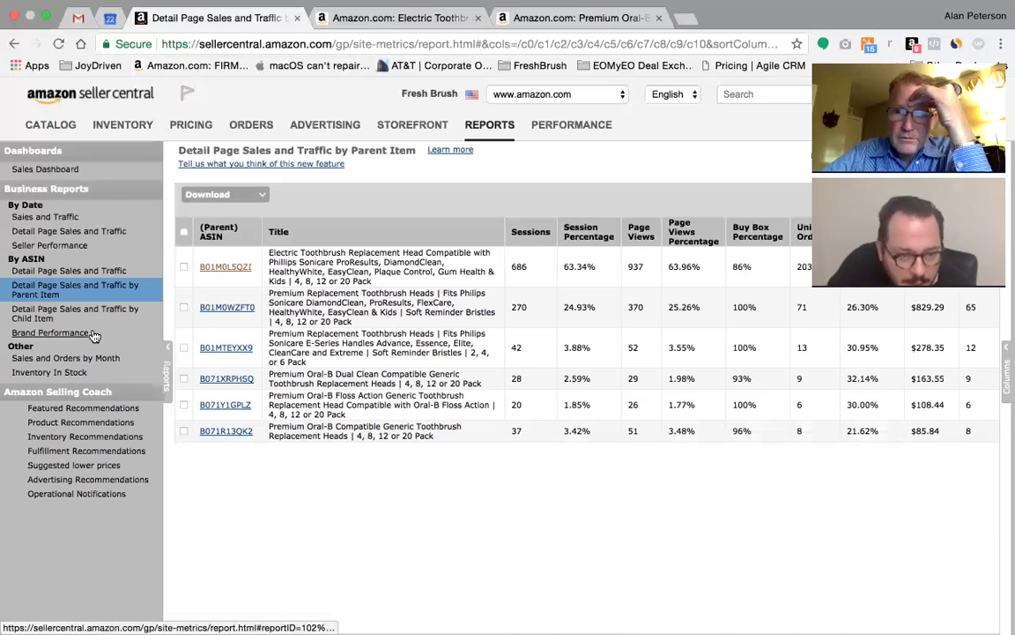
pyautogui.click(51, 332)
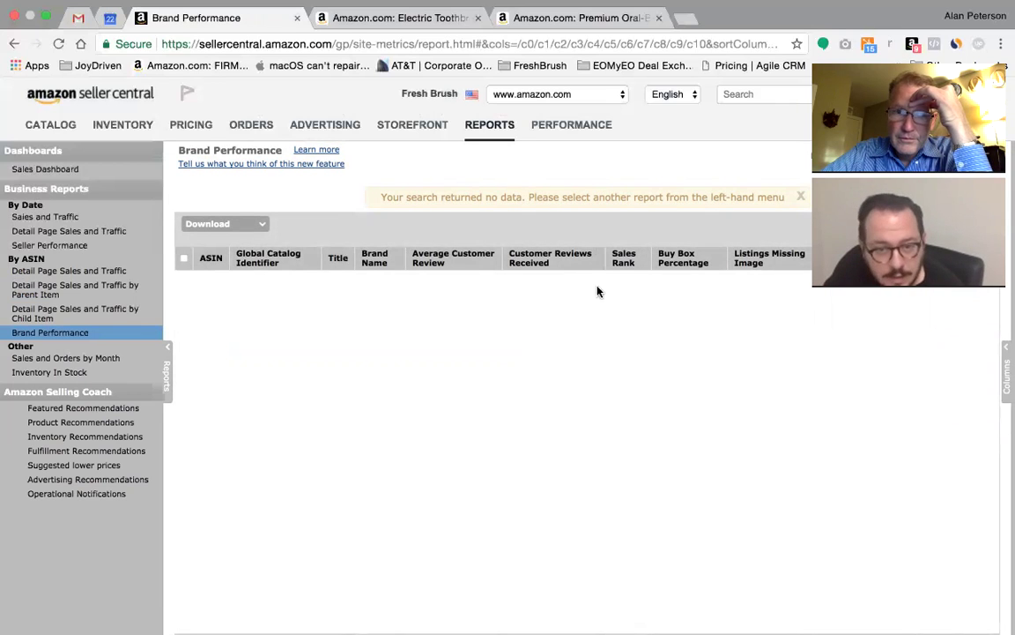
# Reopen the parent item report, check the Buy Box percentage of B01M0L5QZI, and compare the figures across several date ranges
pyautogui.click(38, 293)
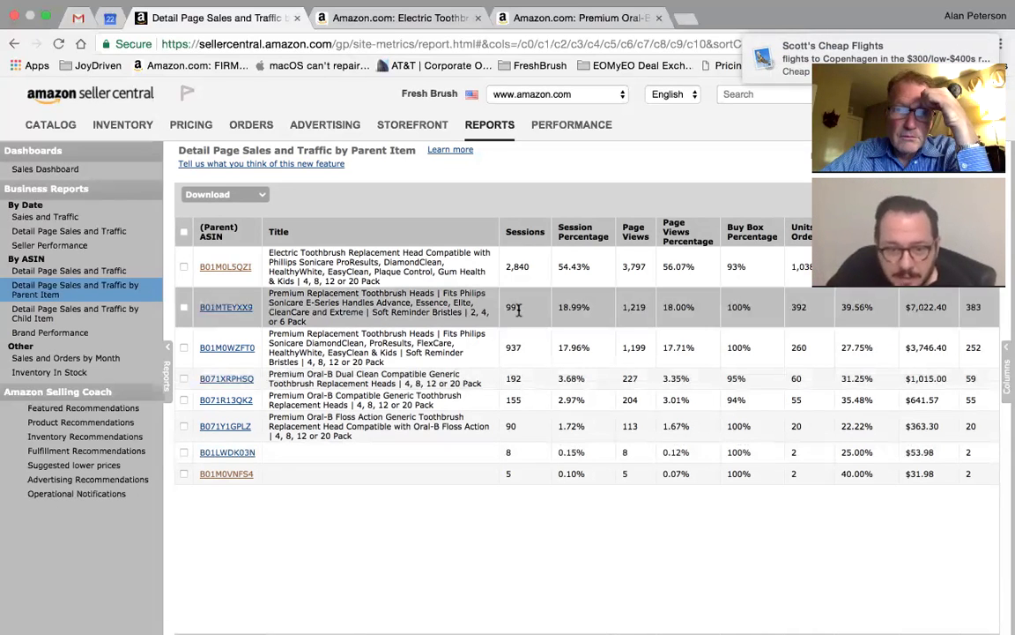
pyautogui.moveTo(730, 266); pyautogui.dragTo(744, 267)
pyautogui.click(744, 266)
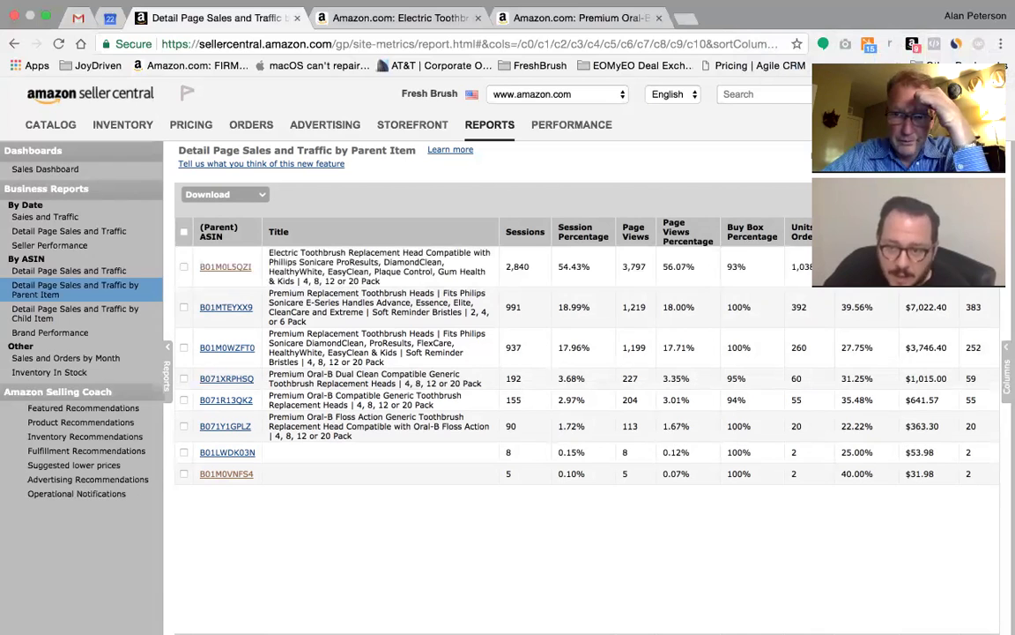
pyautogui.click(912, 227)
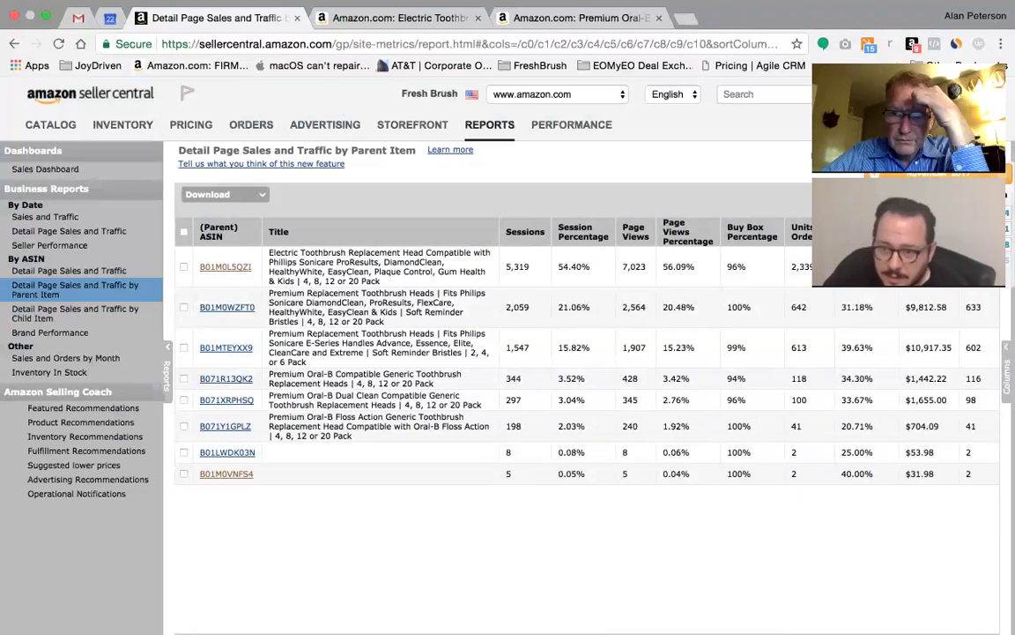
pyautogui.click(913, 229)
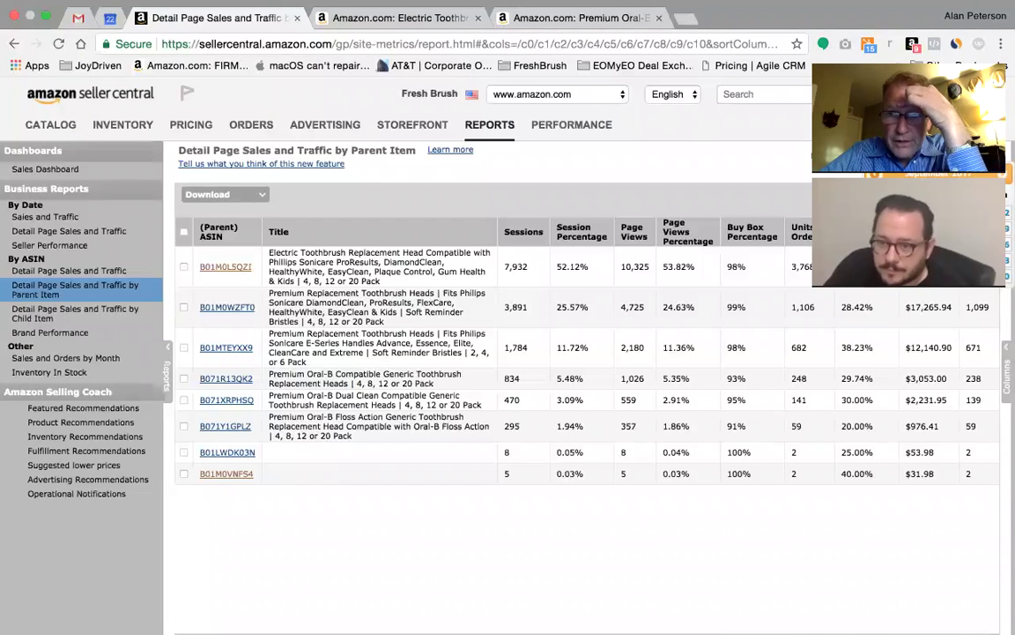
pyautogui.click(987, 213)
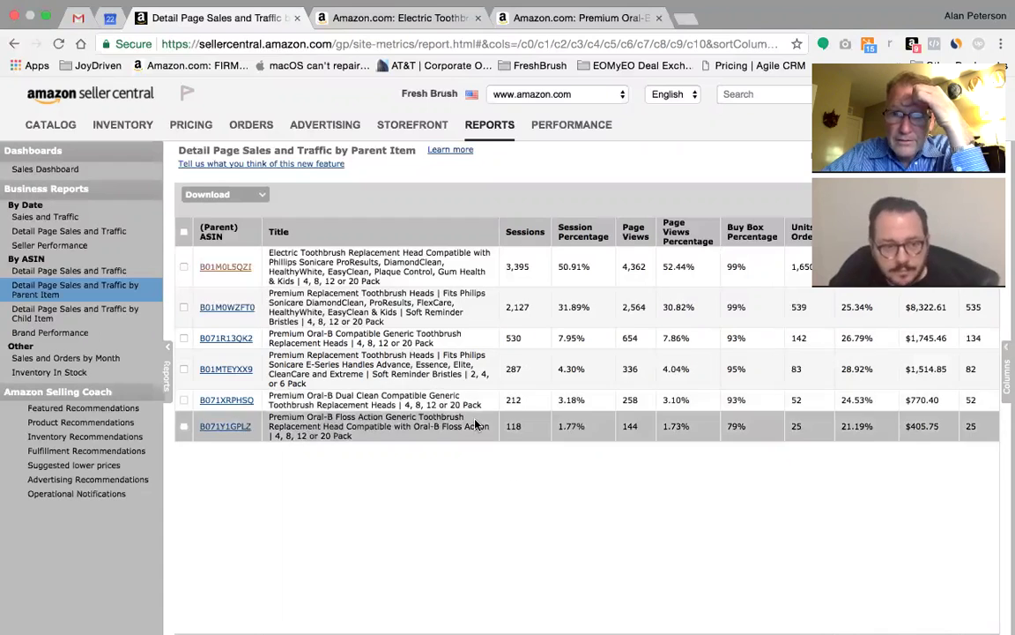
# Open the Sales and Traffic report by date to examine daily order items and sessions
pyautogui.click(71, 219)
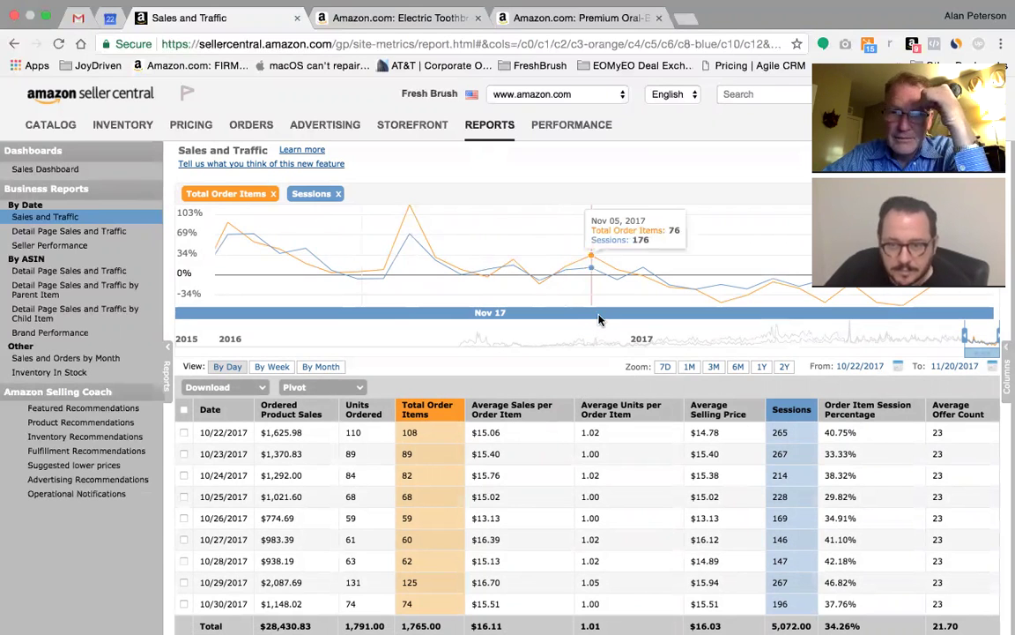
pyautogui.moveTo(326, 137)
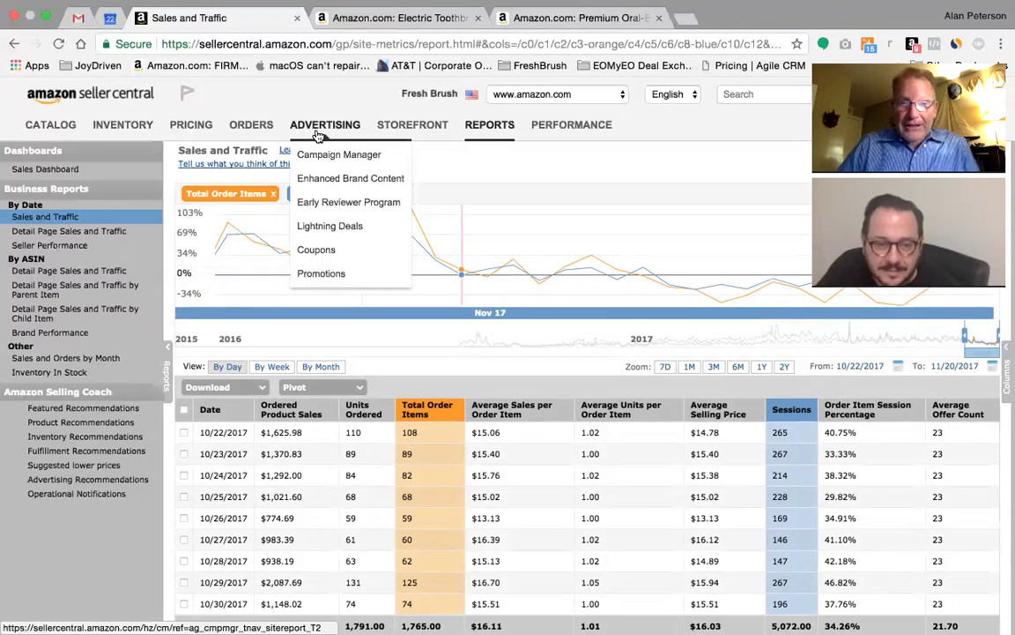
pyautogui.moveTo(129, 124)
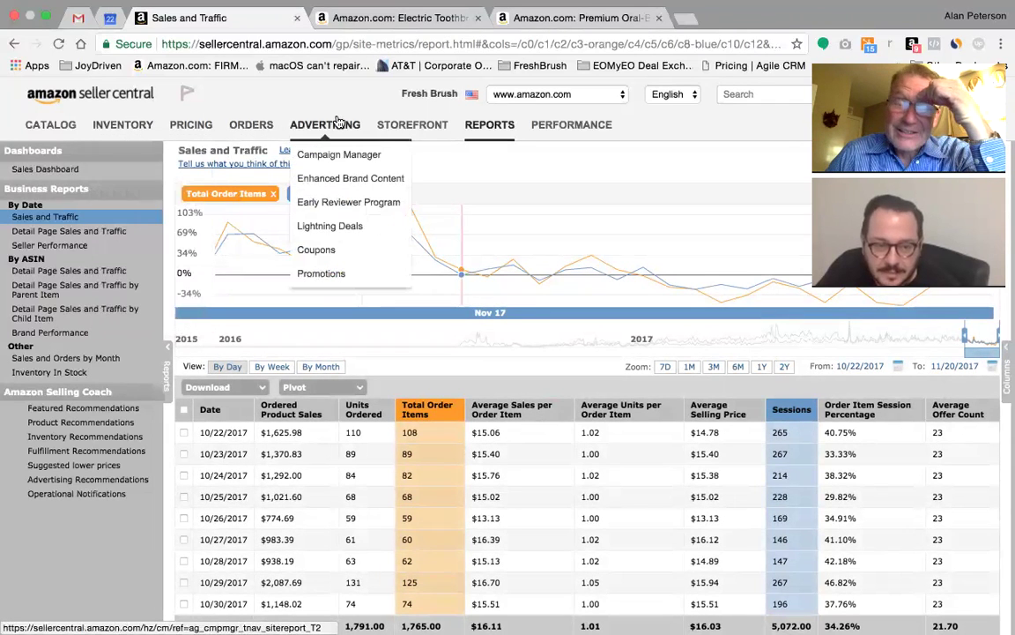
pyautogui.moveTo(498, 124)
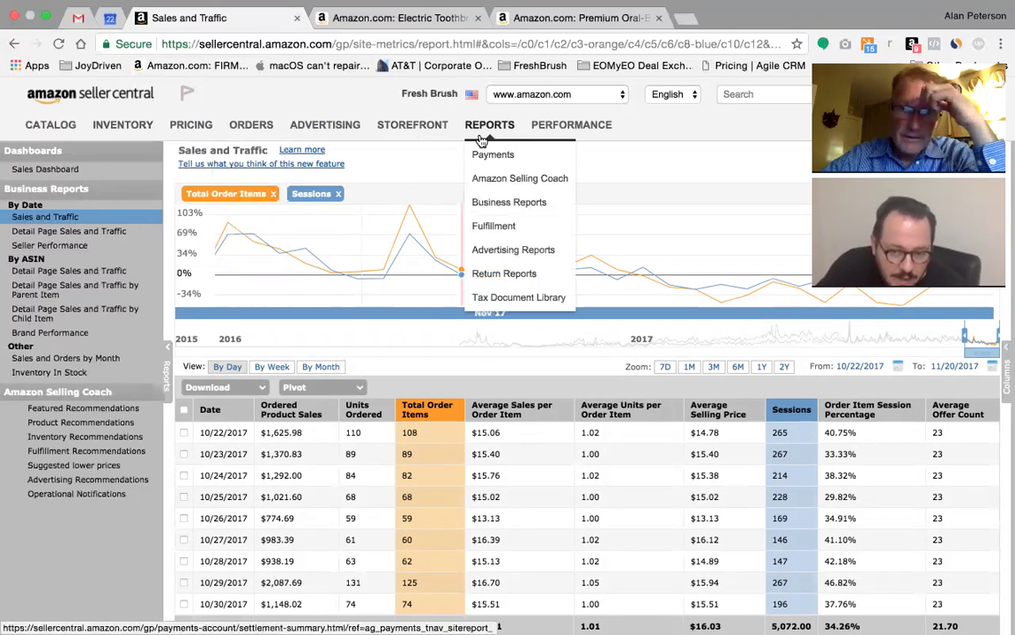
pyautogui.moveTo(327, 130)
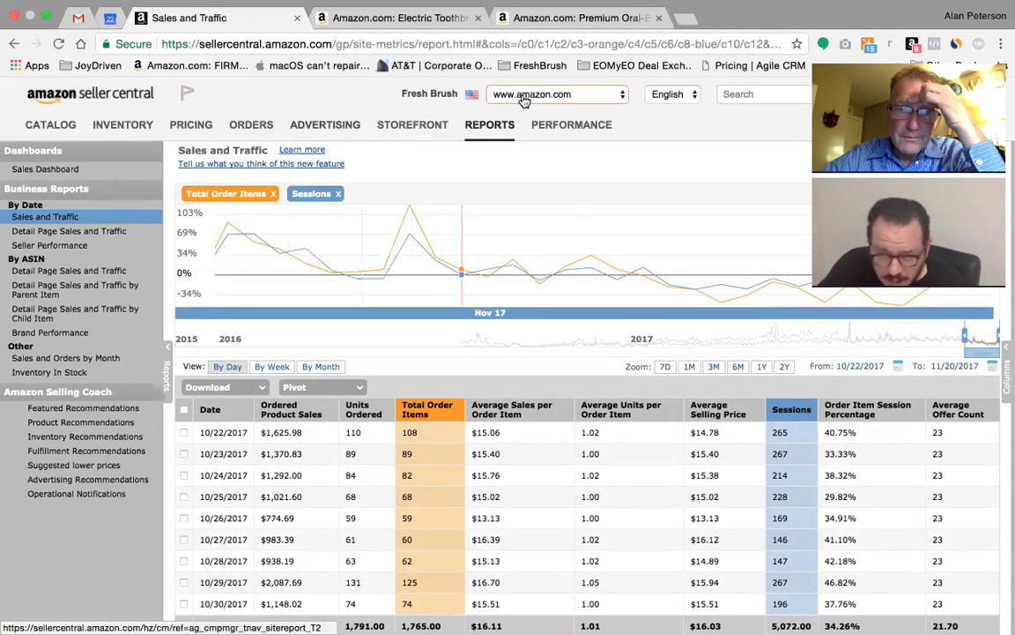
# Reopen Business Reports and view Detail Page Sales and Traffic by Parent Item for a different date range
pyautogui.moveTo(516, 137)
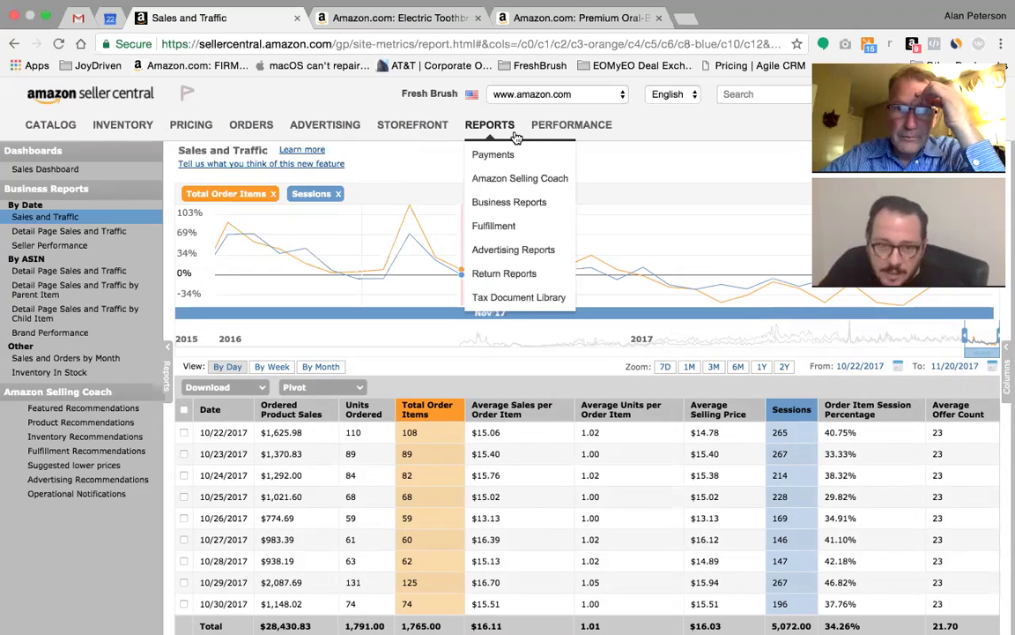
pyautogui.click(502, 203)
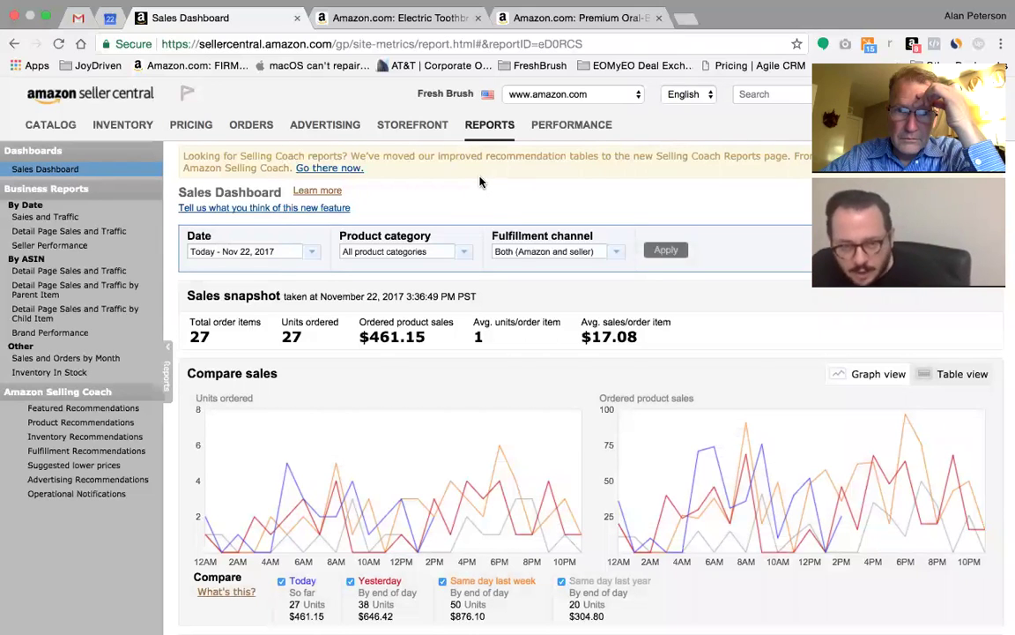
pyautogui.moveTo(489, 124)
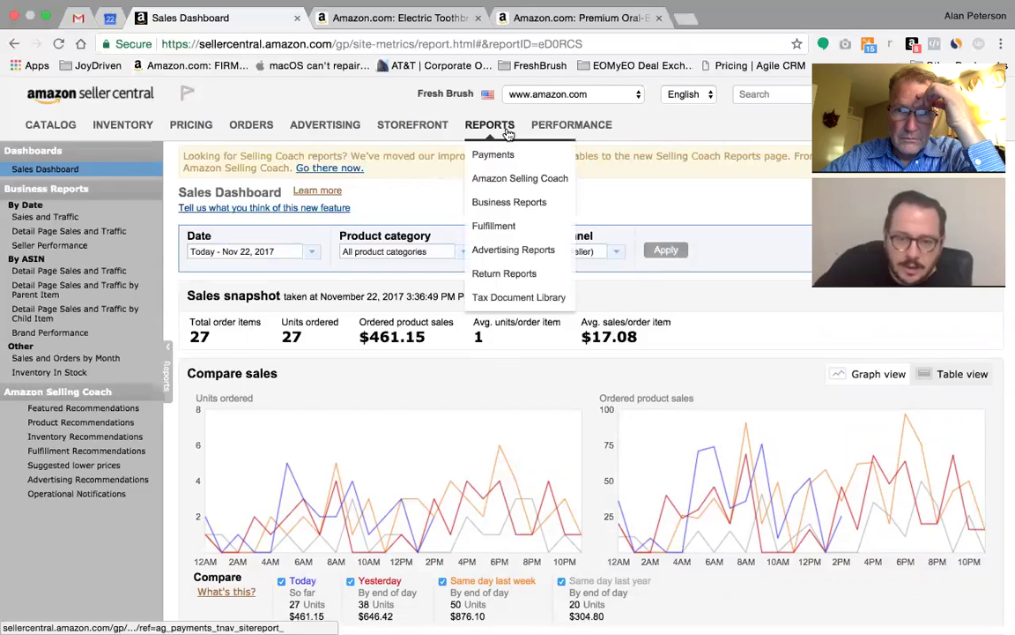
pyautogui.click(505, 204)
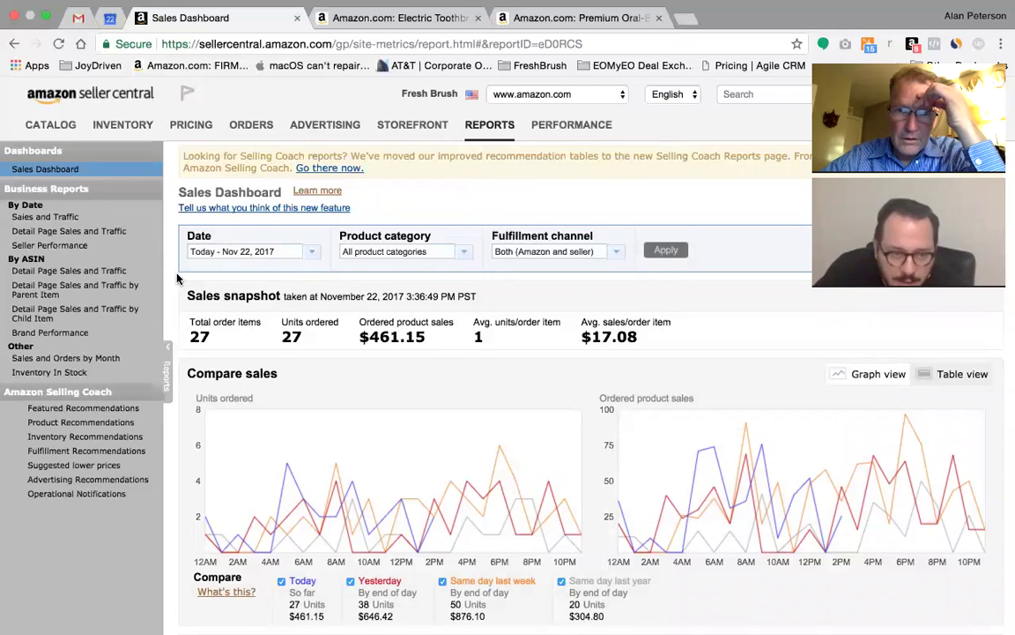
pyautogui.click(97, 294)
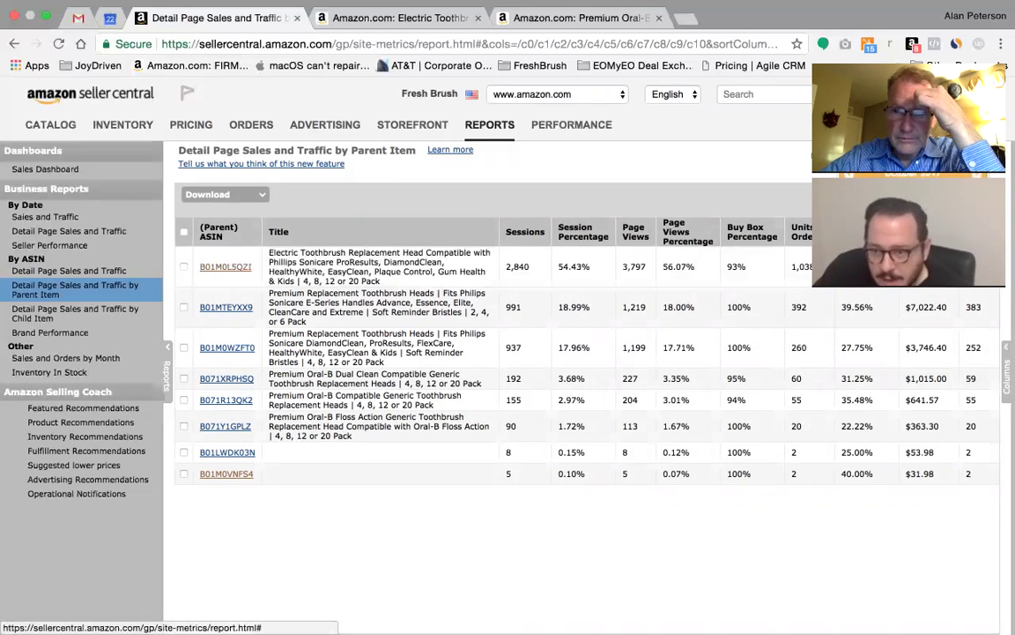
pyautogui.click(914, 231)
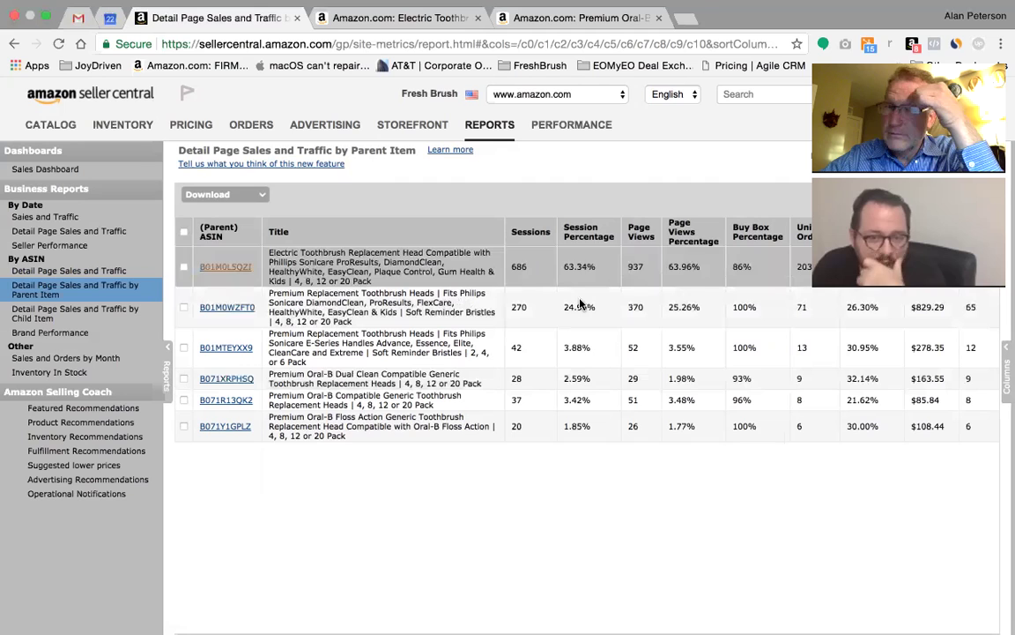
# Open Manage Inventory and expand the variations of the three Oral-B replacement head parent listings to check their stock and prices
pyautogui.moveTo(150, 130)
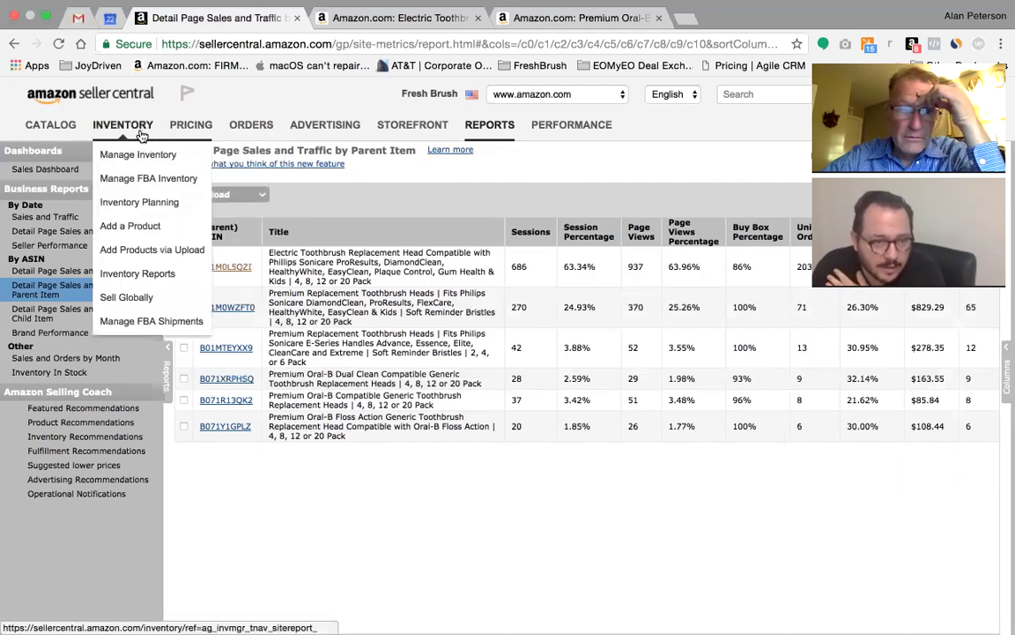
pyautogui.click(139, 156)
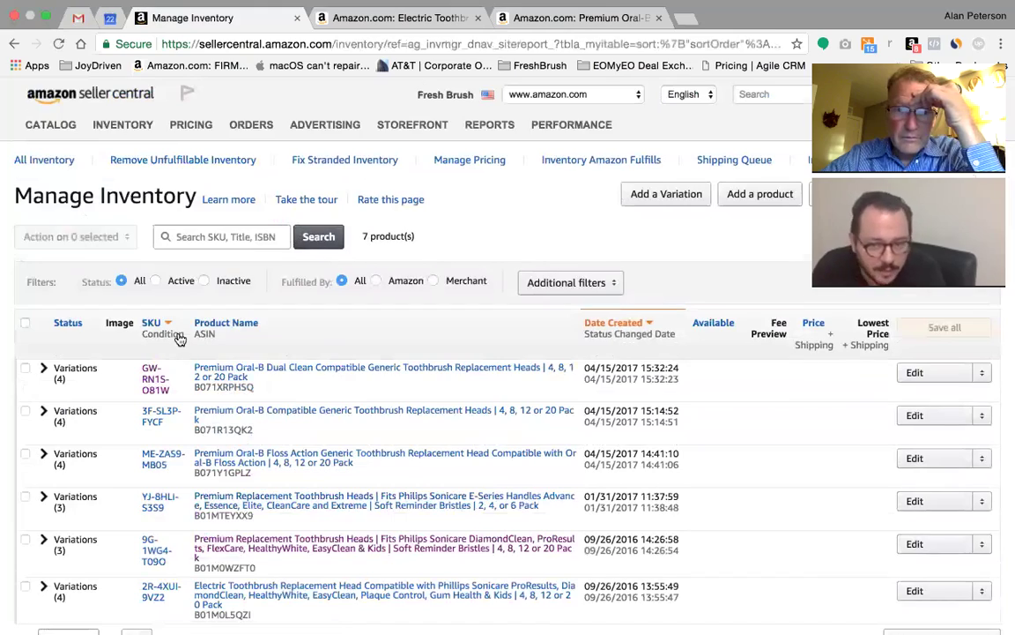
pyautogui.scroll(-2, 163, 309)
pyautogui.click(46, 363)
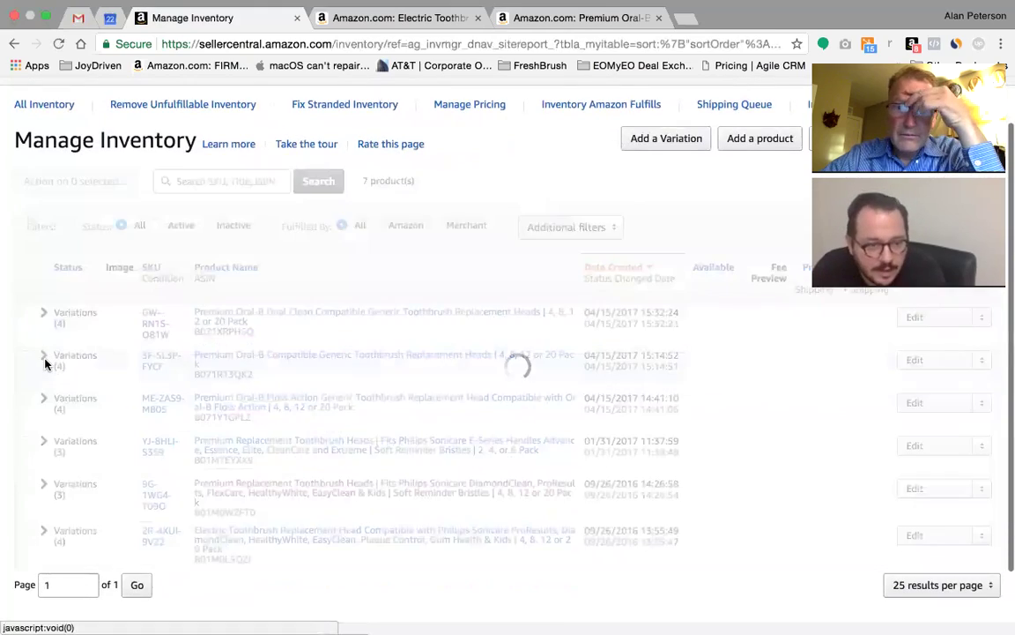
pyautogui.scroll(-2, 48, 362)
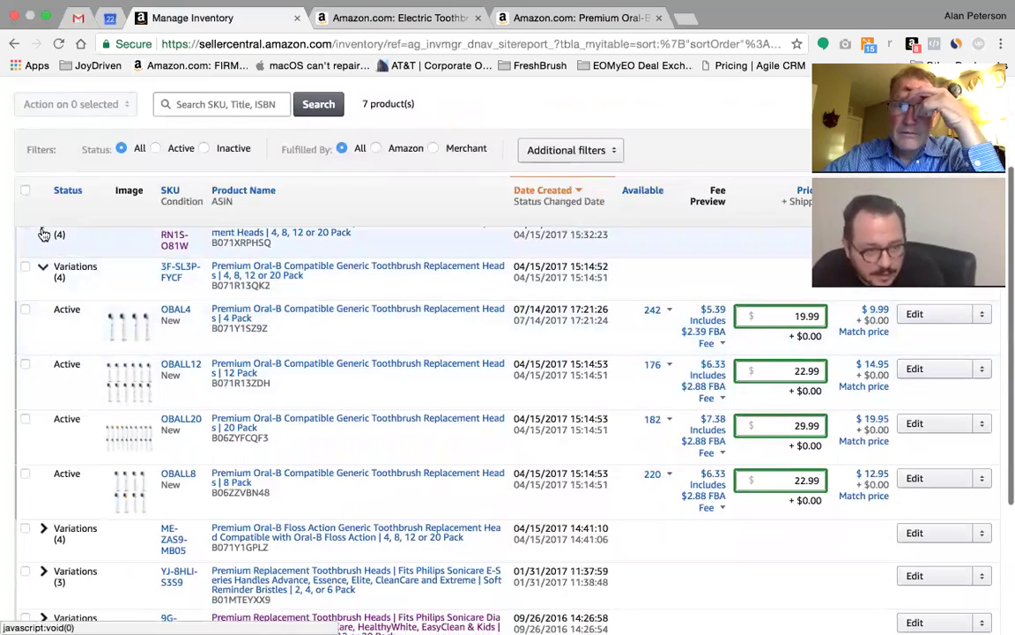
pyautogui.click(42, 233)
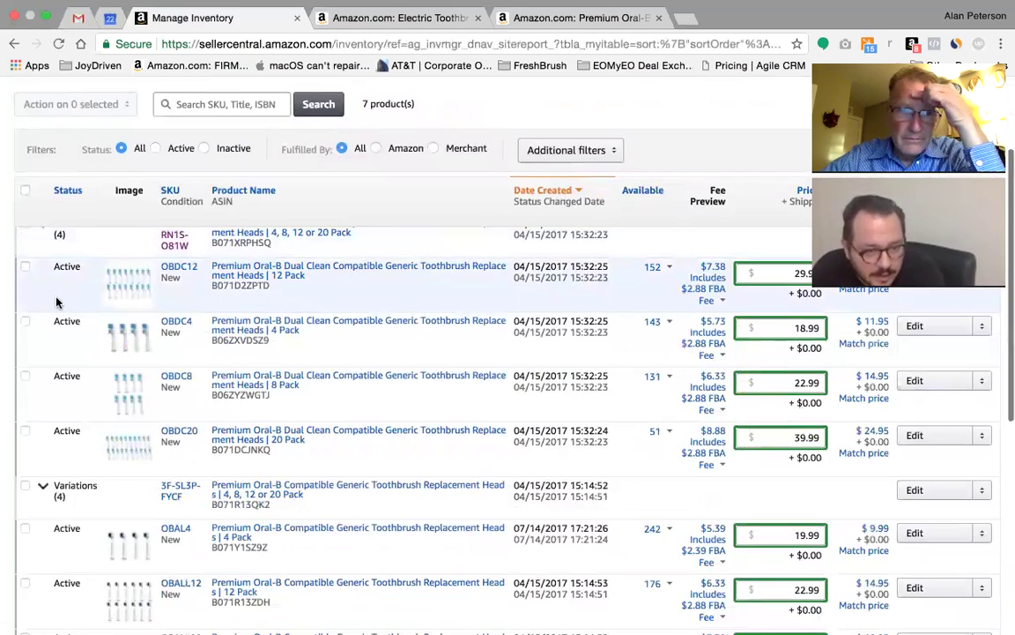
pyautogui.scroll(-7, 55, 302)
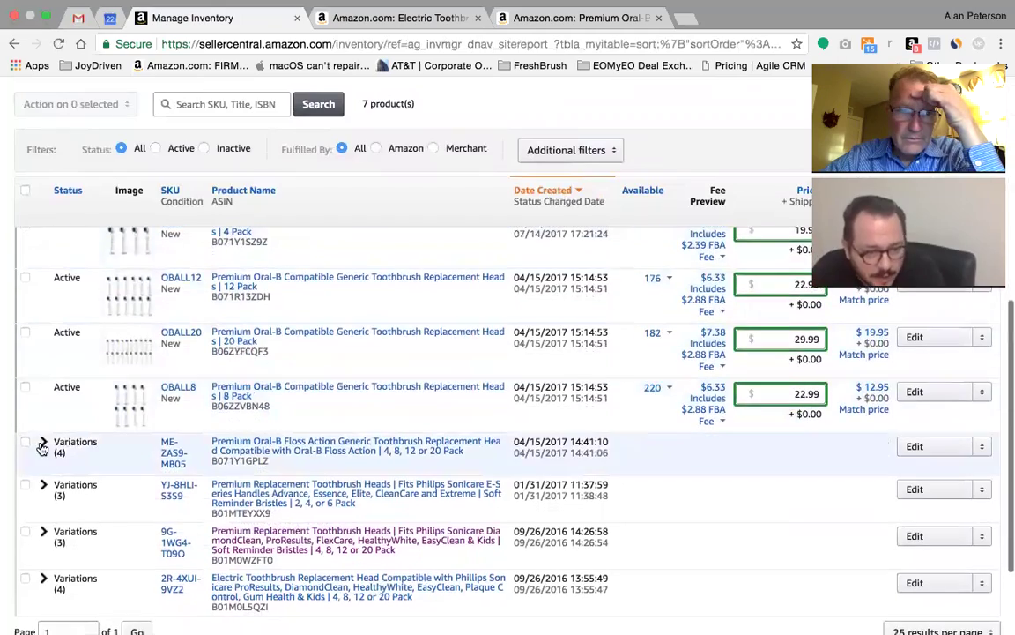
pyautogui.click(42, 442)
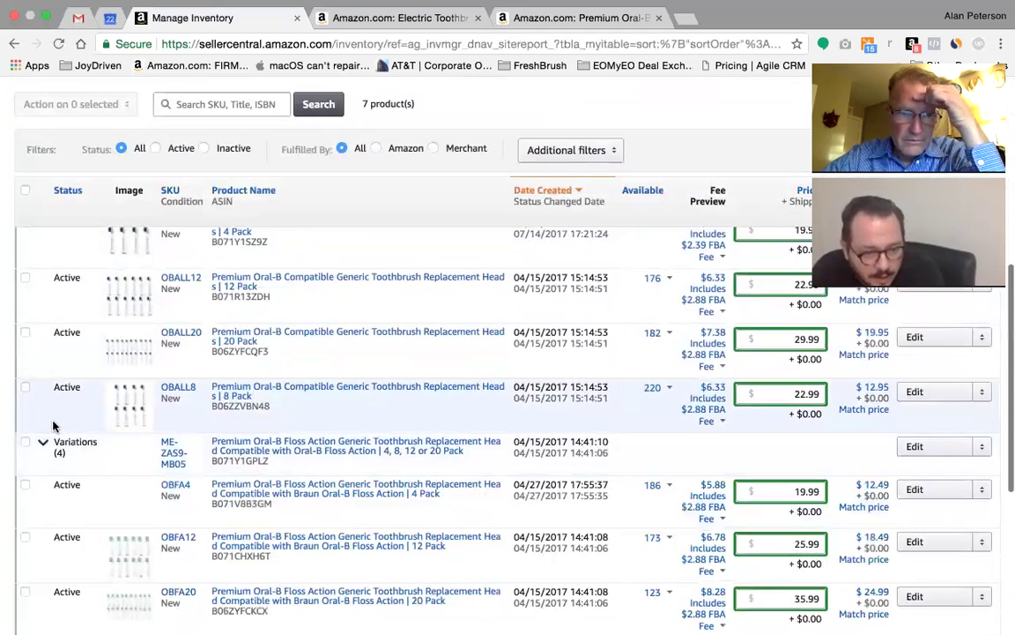
# Expand the variations of the three Philips Sonicare parent listings and review status, stock and pricing across the whole inventory
pyautogui.scroll(-5, 51, 432)
pyautogui.scroll(-3, 53, 427)
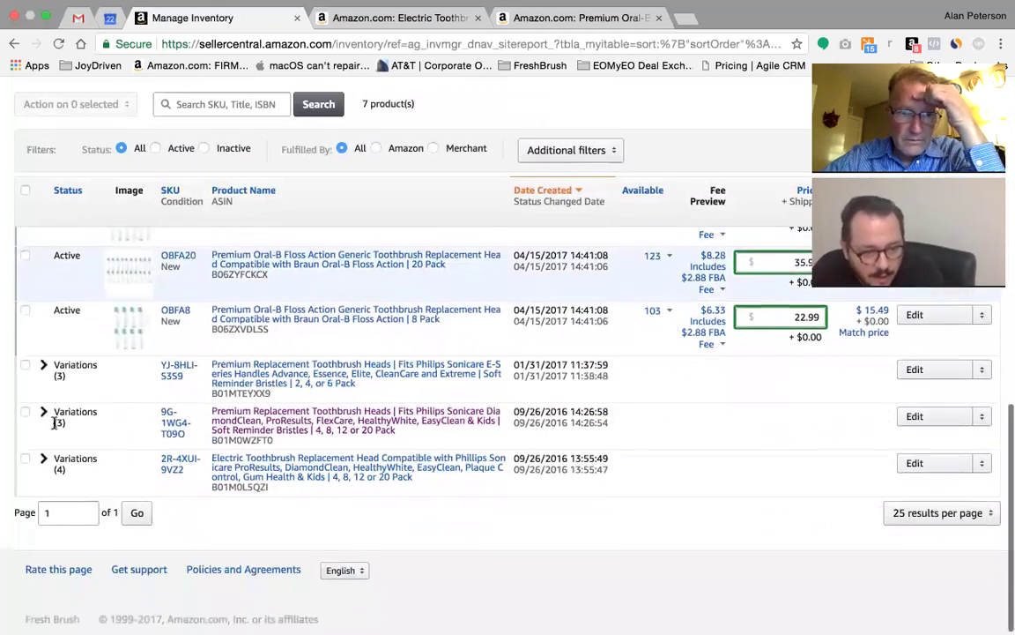
pyautogui.click(43, 366)
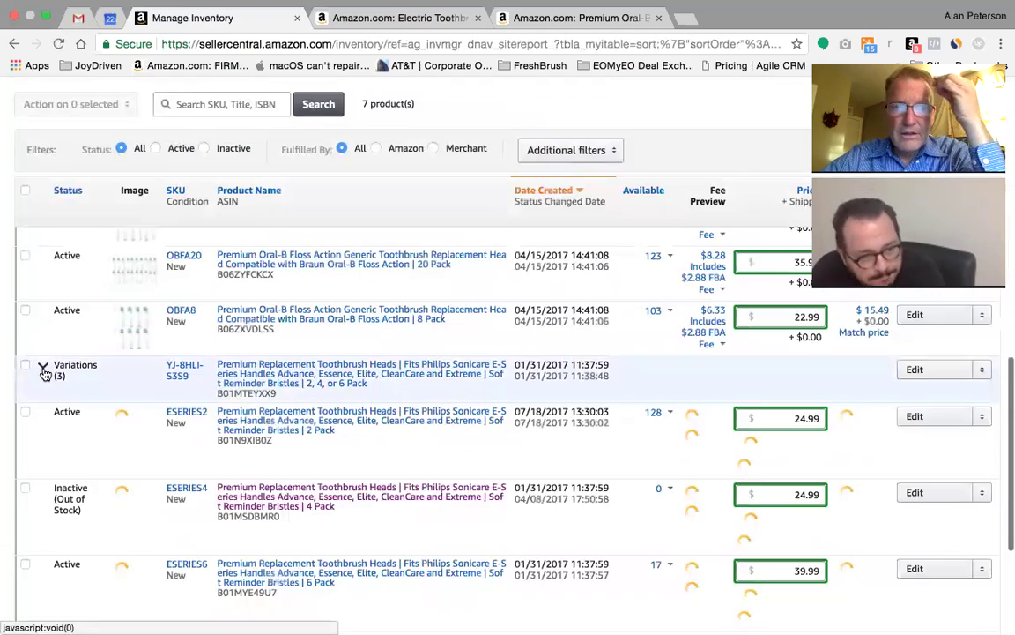
pyautogui.scroll(-2, 44, 371)
pyautogui.scroll(-1, 44, 372)
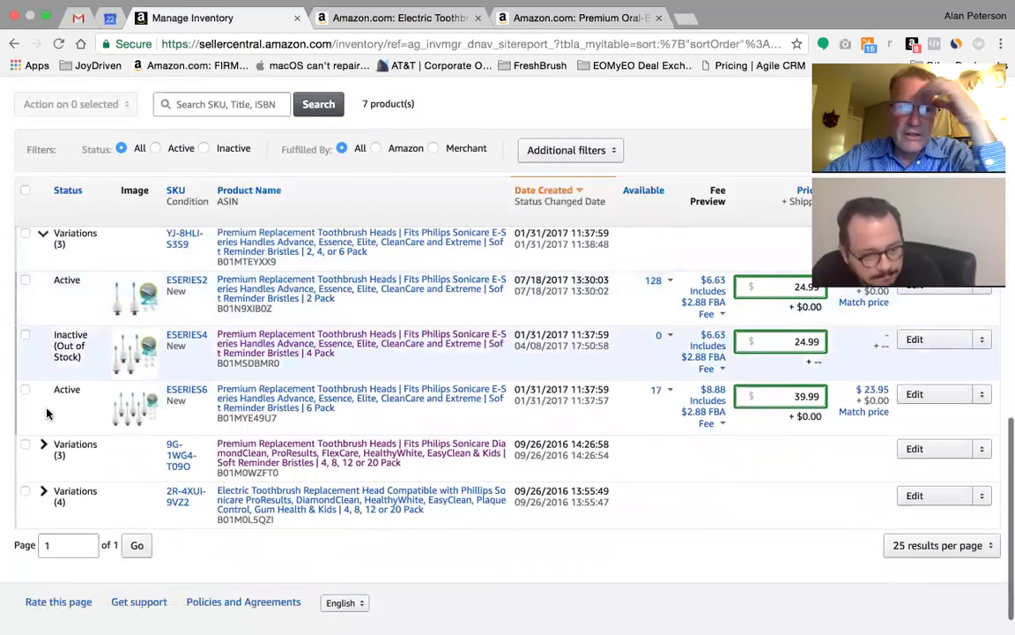
pyautogui.click(43, 446)
pyautogui.scroll(-8, 50, 434)
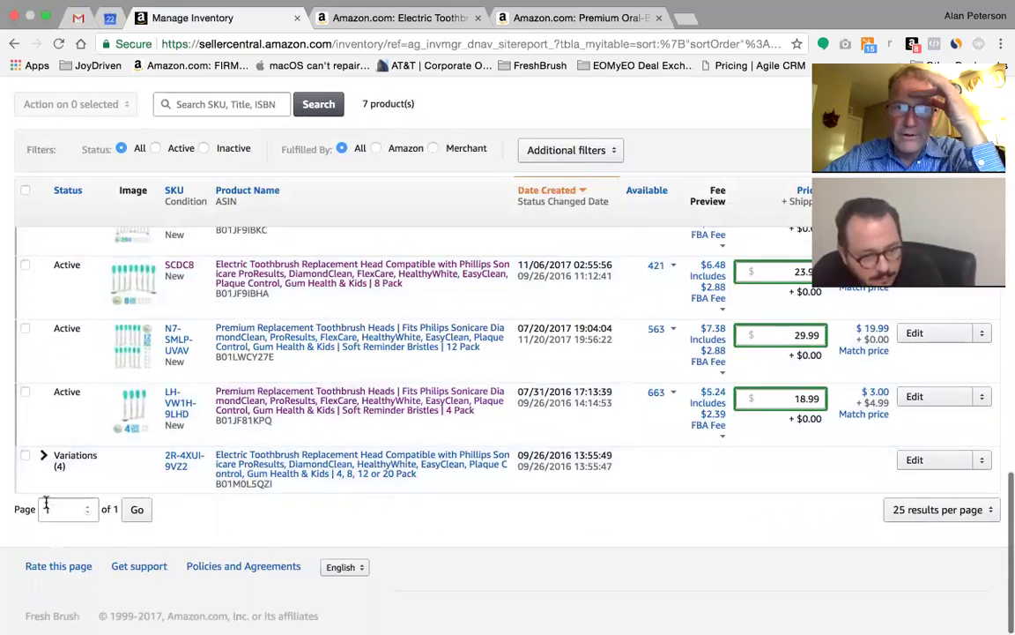
pyautogui.click(44, 455)
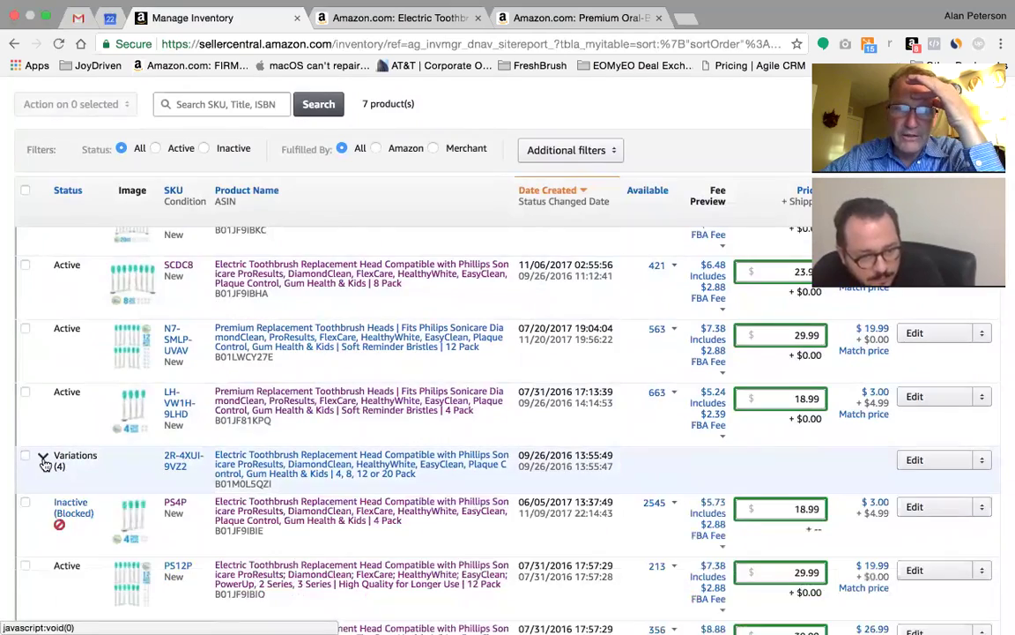
pyautogui.scroll(-5, 46, 460)
pyautogui.scroll(10, 46, 458)
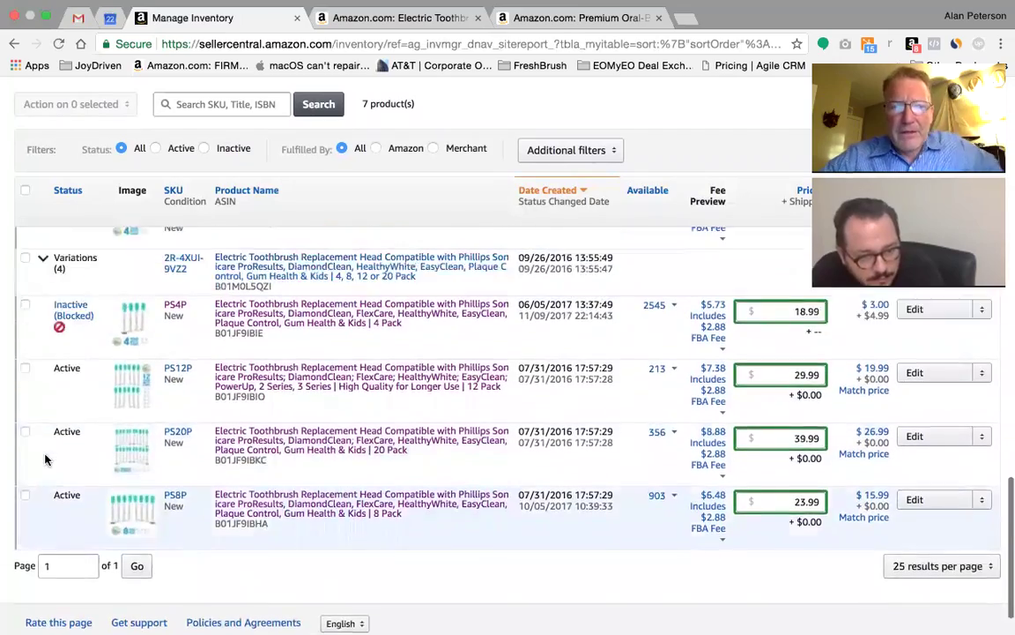
pyautogui.scroll(8, 52, 443)
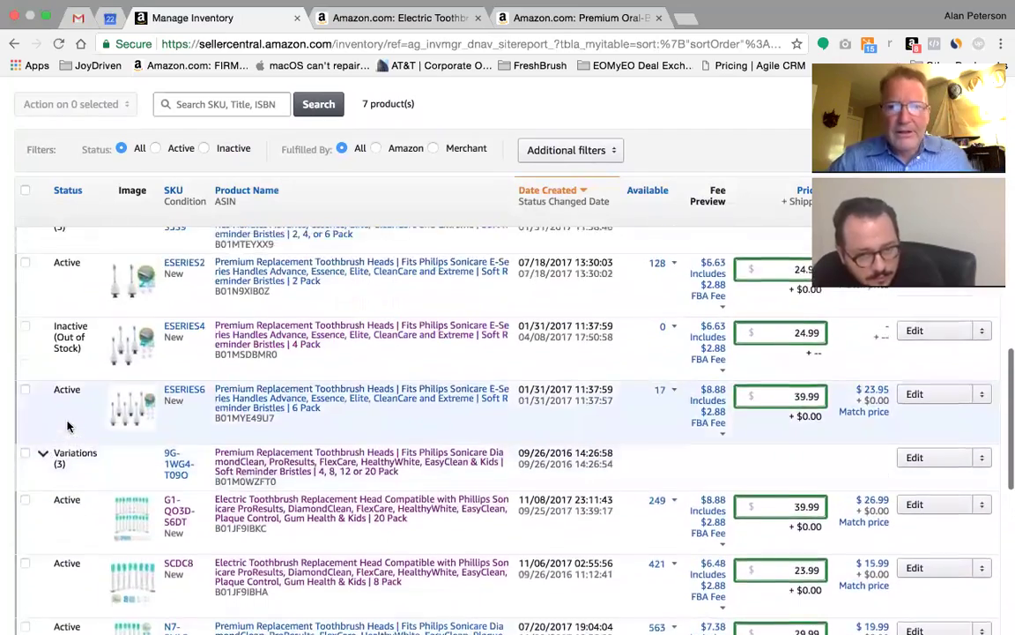
pyautogui.scroll(15, 102, 380)
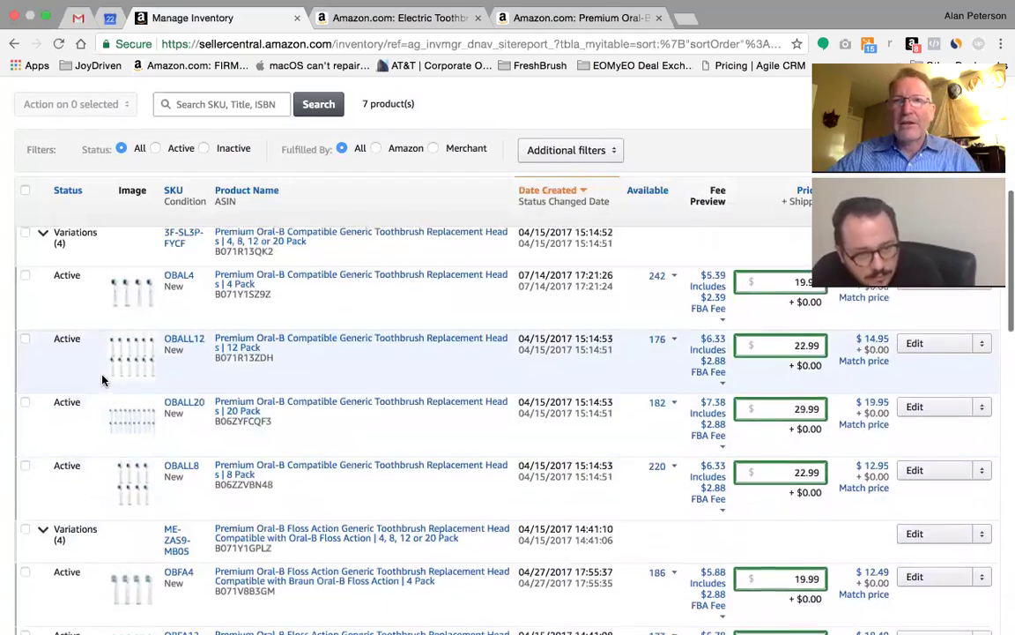
pyautogui.scroll(2, 179, 332)
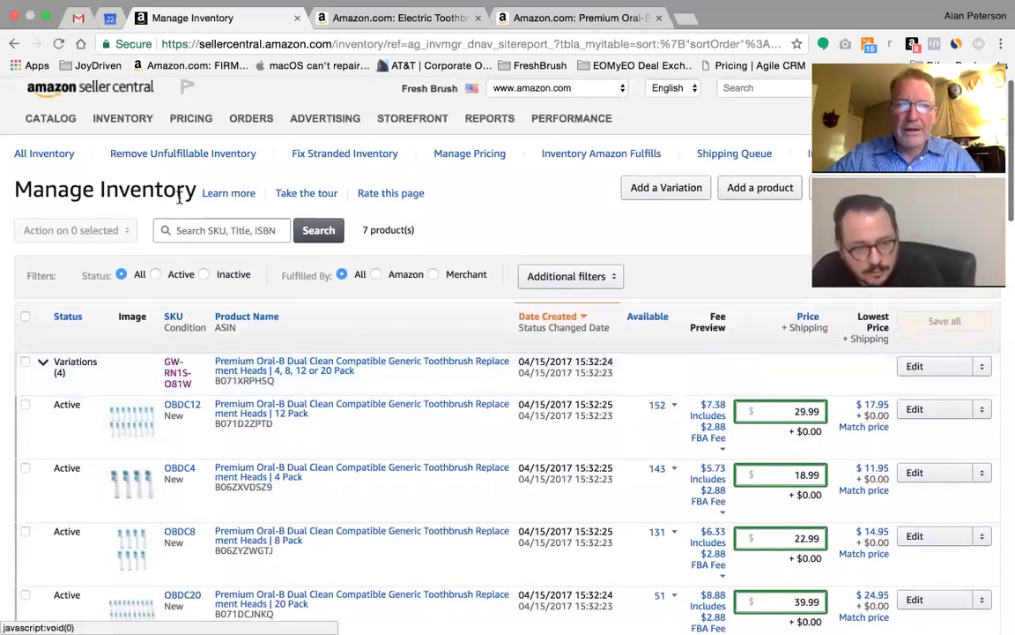
# Open Campaign Manager and review the budget, spend, sales and ACoS of all Sponsored Products campaigns
pyautogui.moveTo(333, 113)
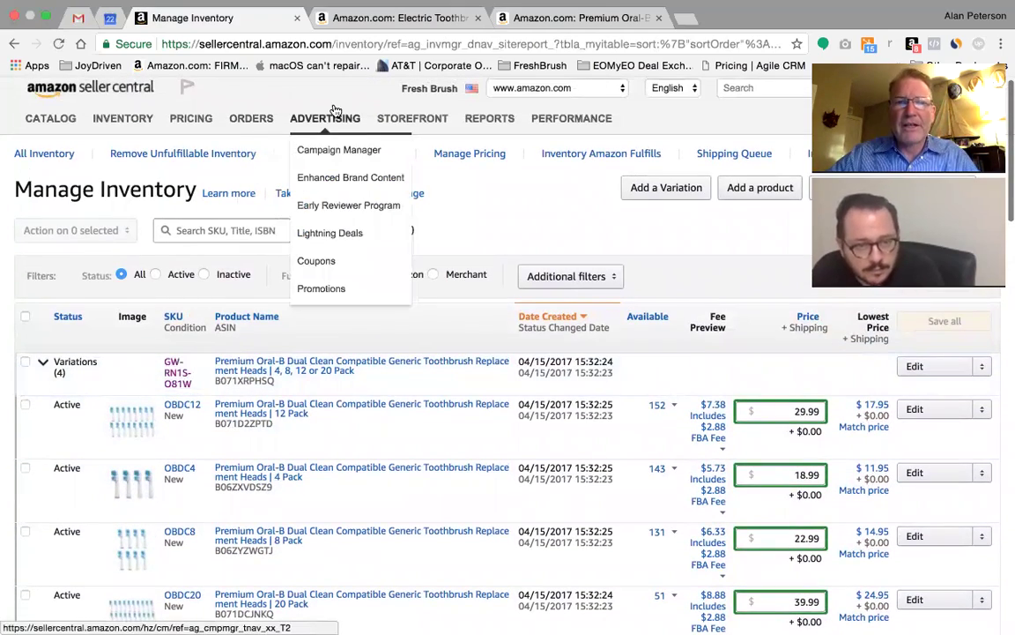
pyautogui.click(322, 151)
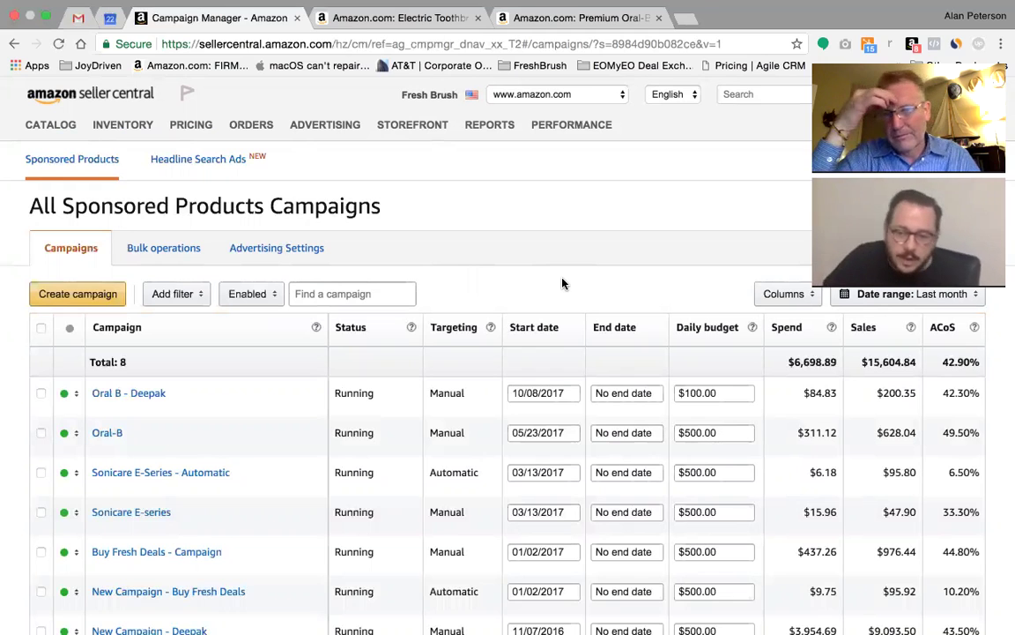
pyautogui.scroll(-2, 562, 283)
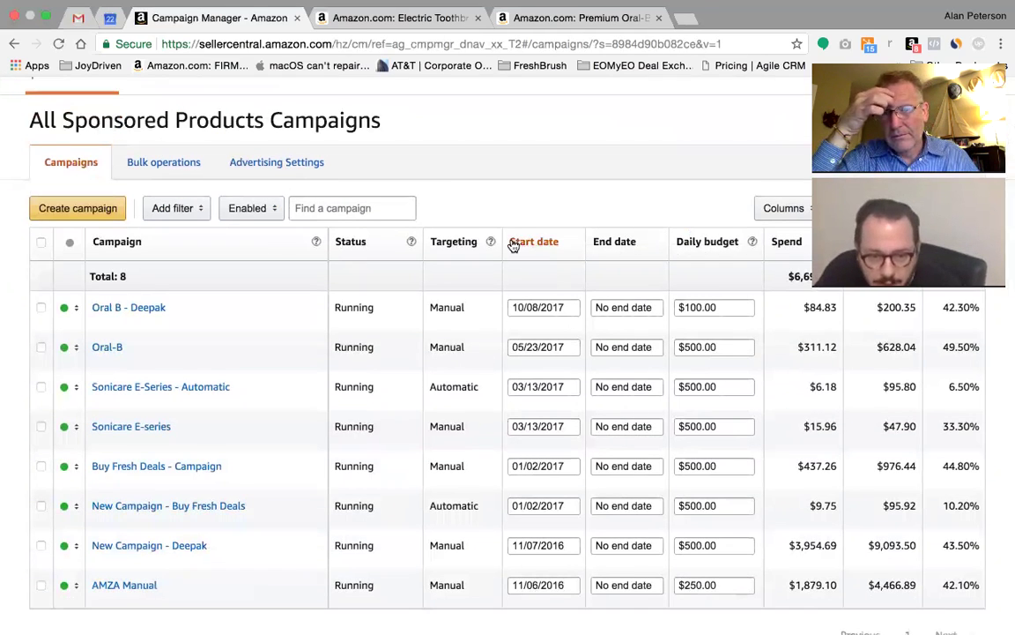
pyautogui.scroll(-1, 513, 246)
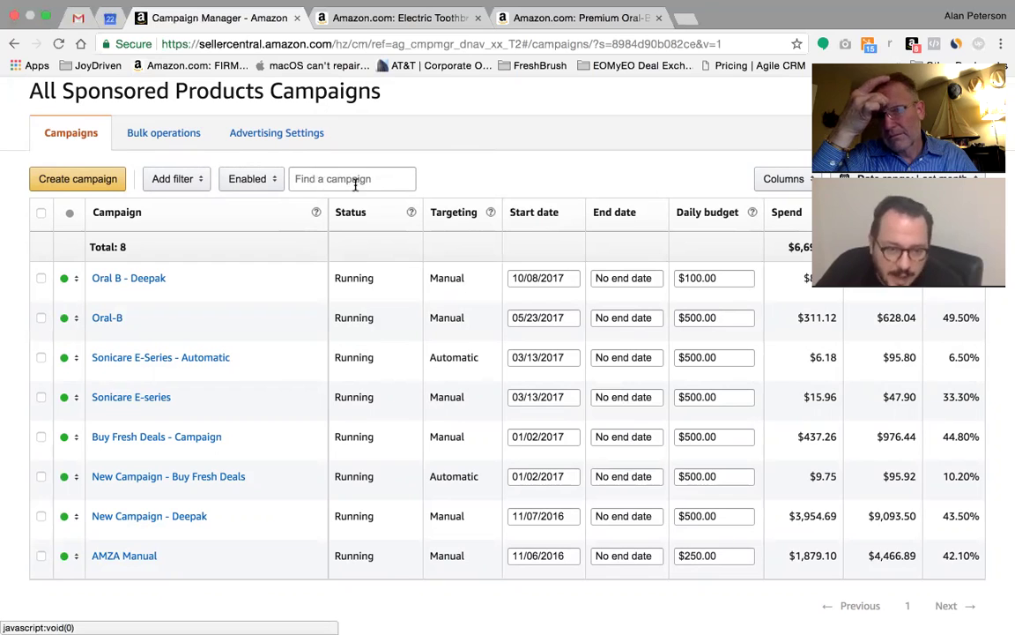
pyautogui.scroll(-2, 295, 238)
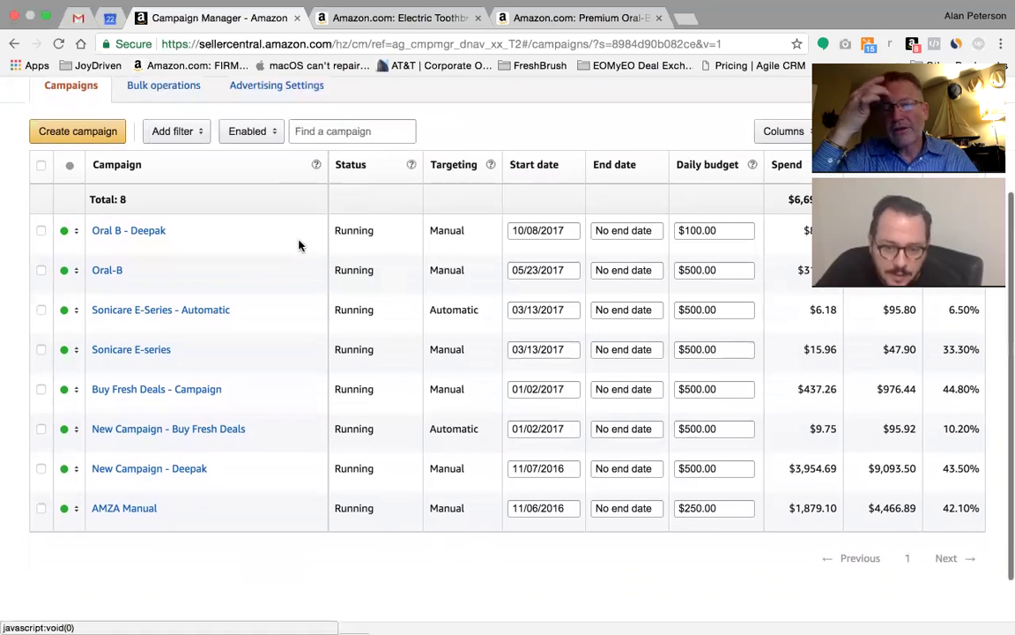
pyautogui.scroll(2, 295, 238)
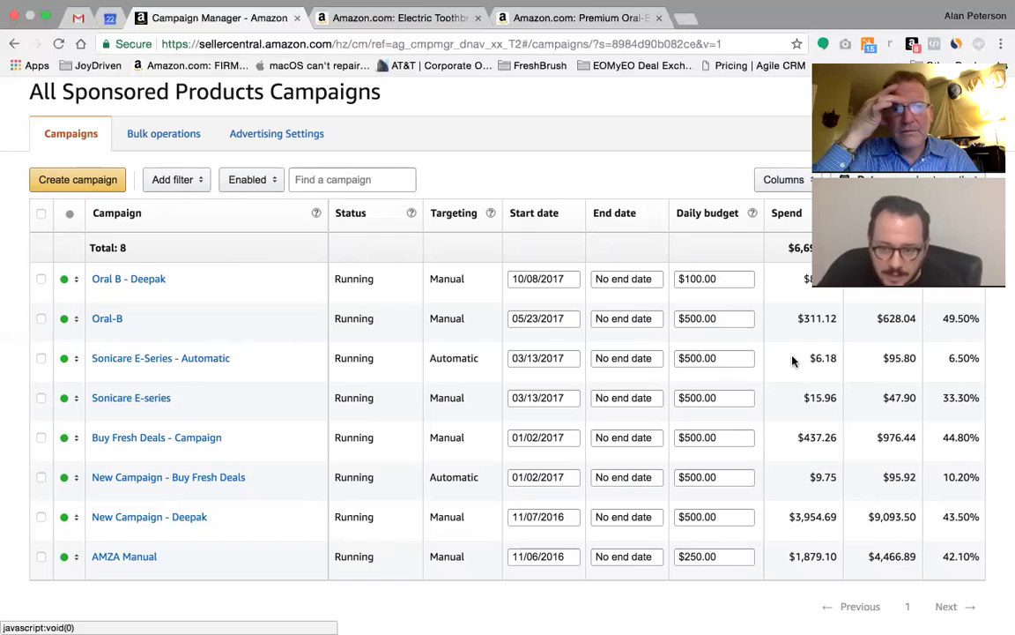
# Open the Sonicare E-Series - Automatic campaign and check its ad group performance for today and week to date
pyautogui.click(154, 359)
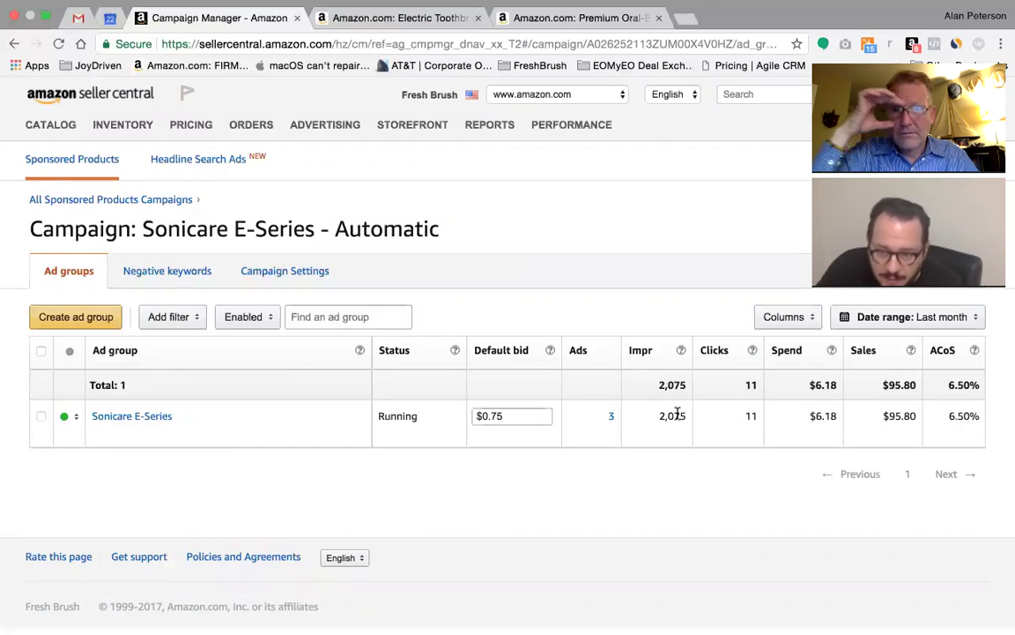
pyautogui.click(904, 323)
pyautogui.click(904, 323)
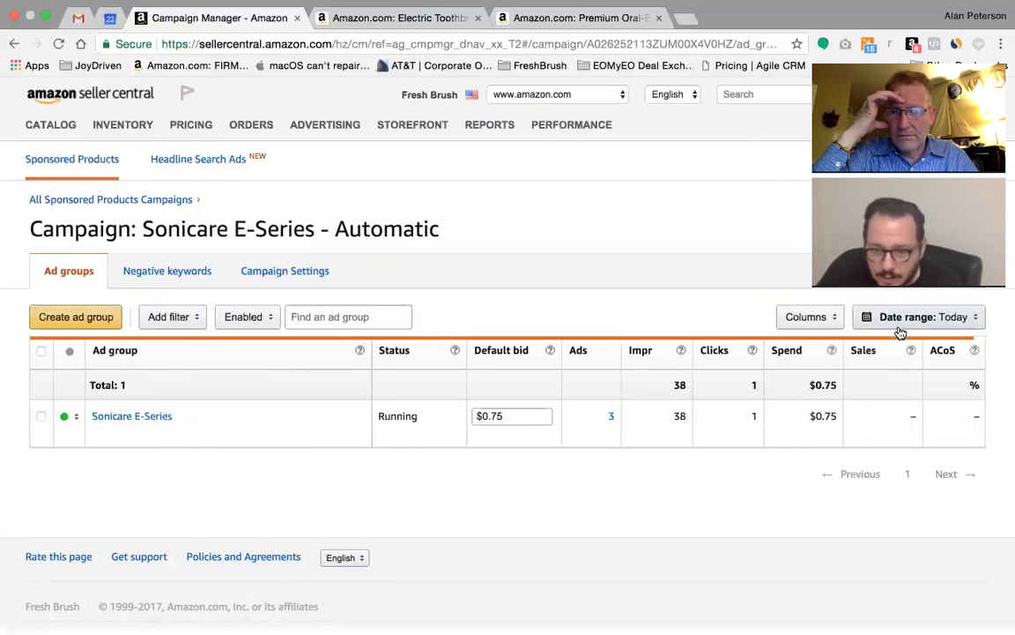
pyautogui.click(906, 326)
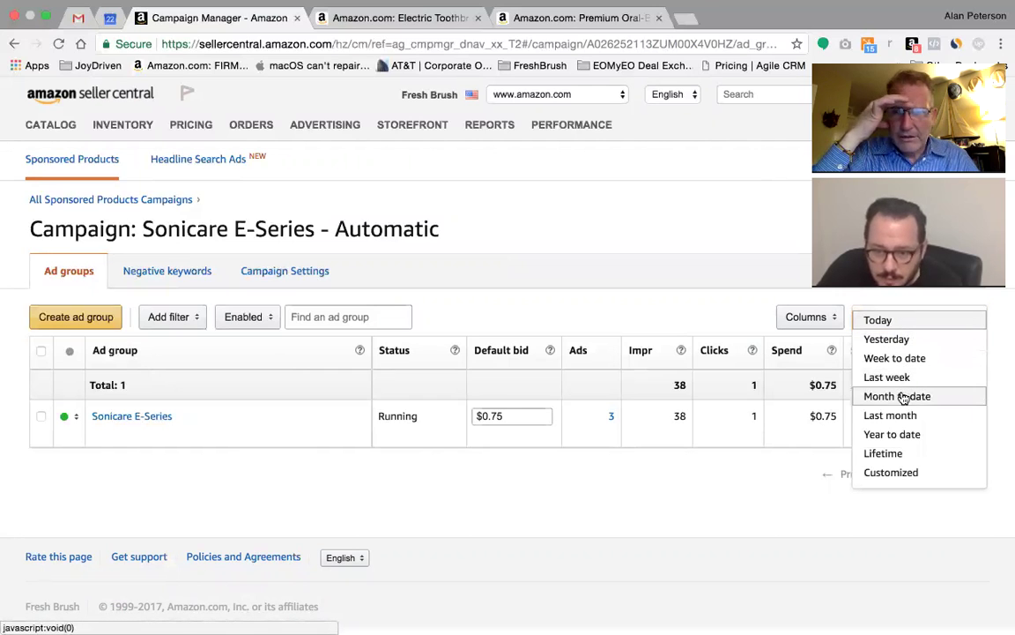
pyautogui.click(903, 360)
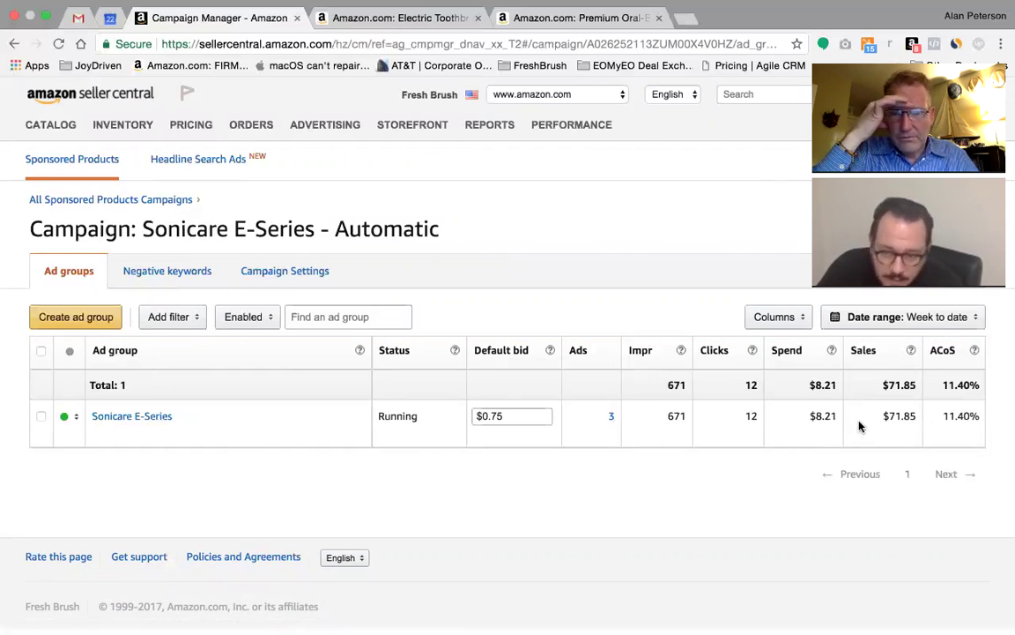
# Return to all Sponsored Products campaigns and compare their week-to-date spend, sales and ACoS
pyautogui.click(102, 199)
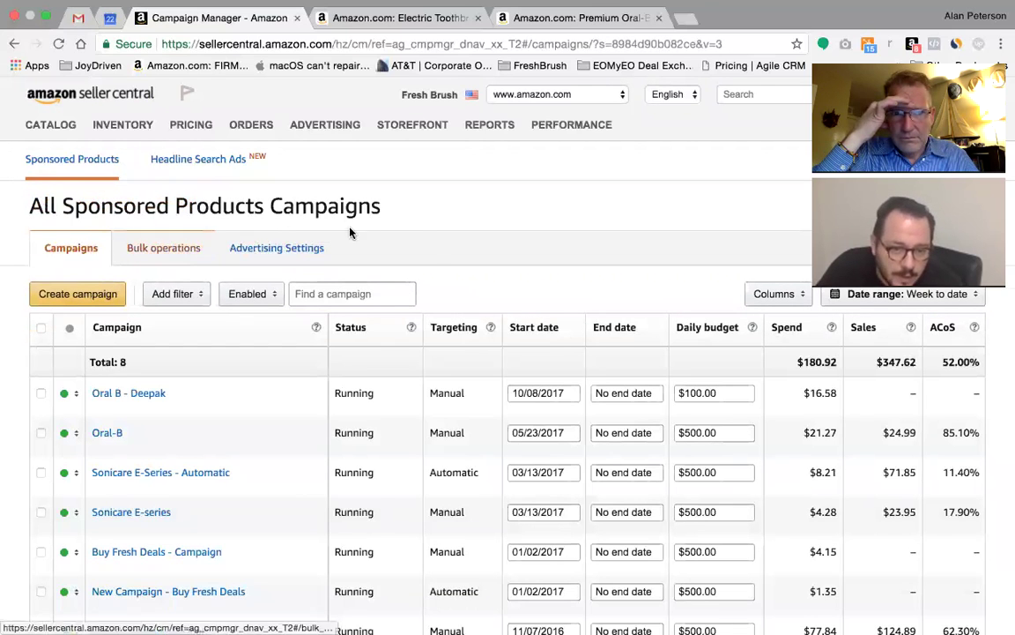
pyautogui.scroll(-1, 436, 260)
pyautogui.scroll(-2, 435, 260)
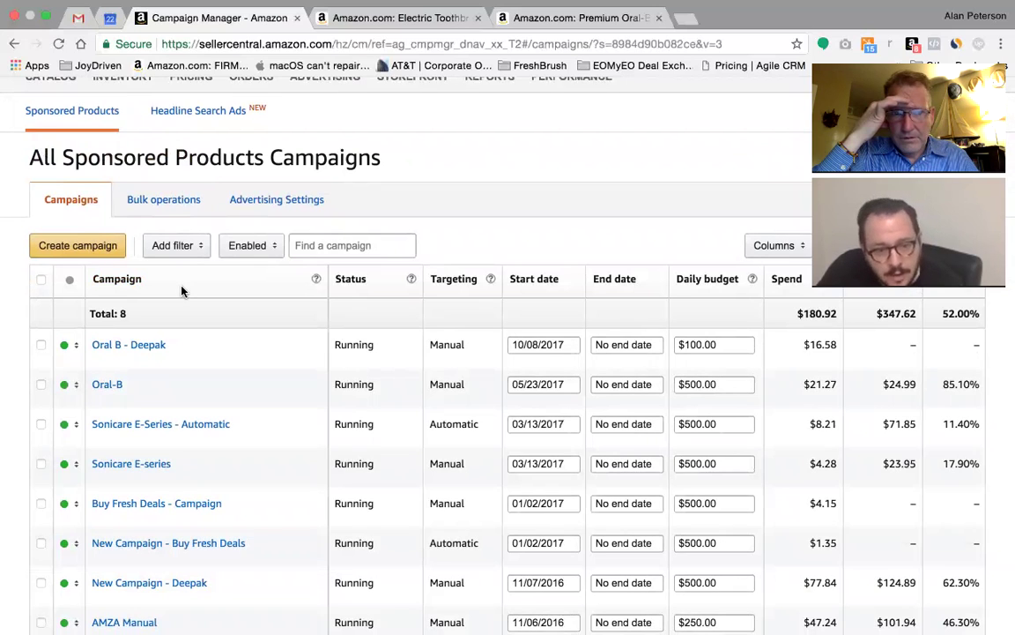
# Start a new Sponsored Products campaign named "Best Seller - Automatic" with a daily budget of $30
pyautogui.click(65, 250)
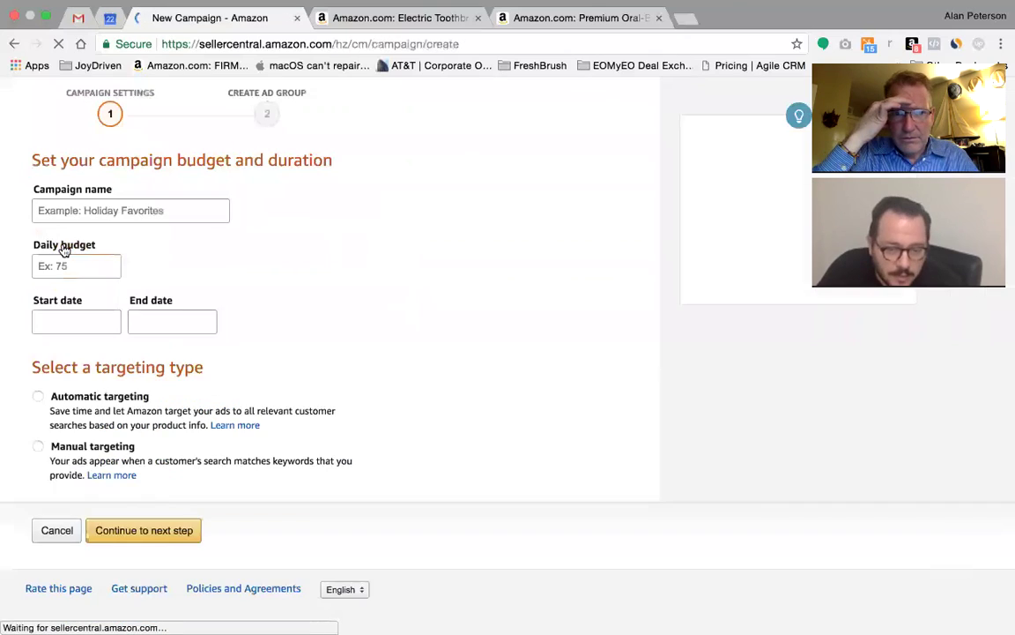
pyautogui.click(95, 274)
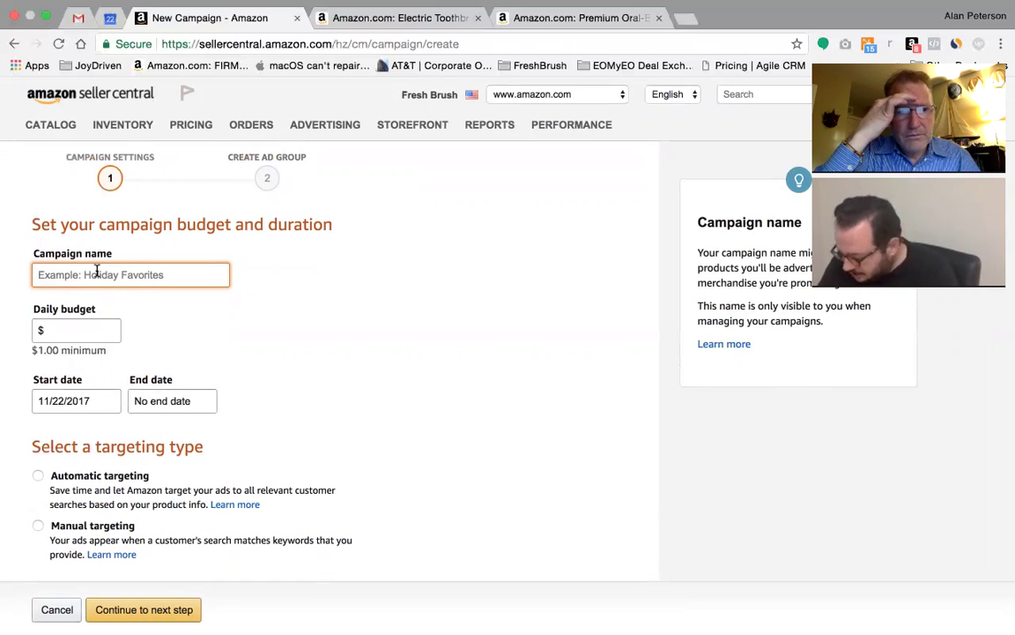
pyautogui.write('Best Sel')
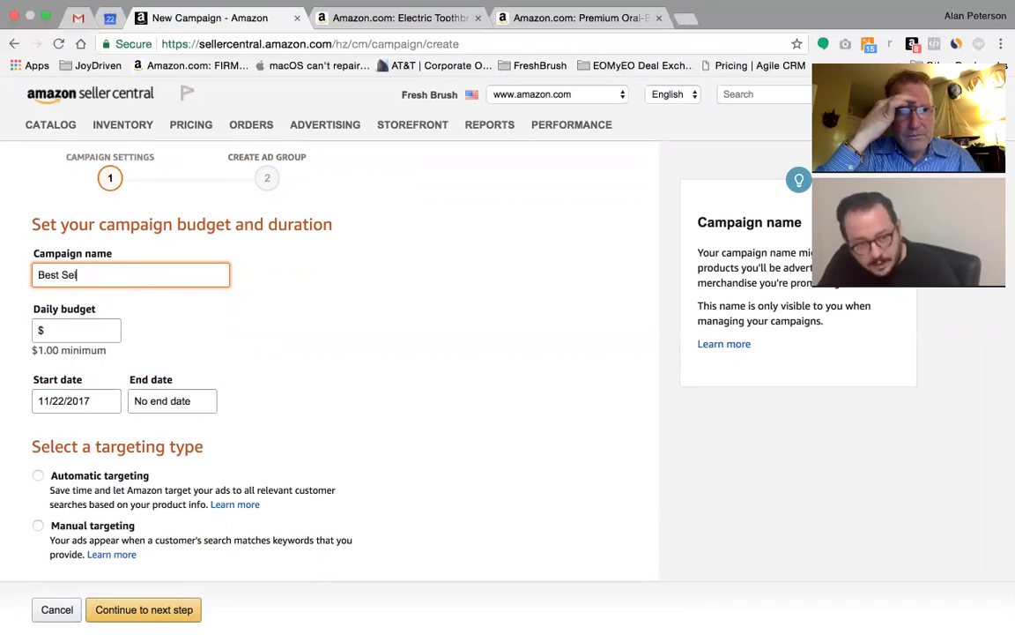
pyautogui.write('ler - Automatic')
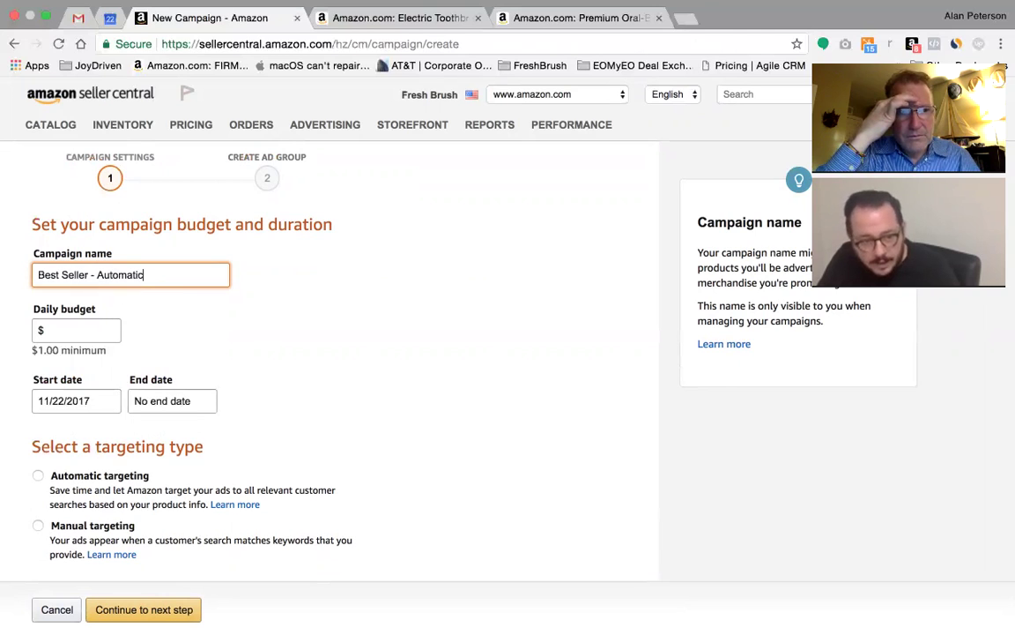
pyautogui.press('Tab')
pyautogui.write('30')
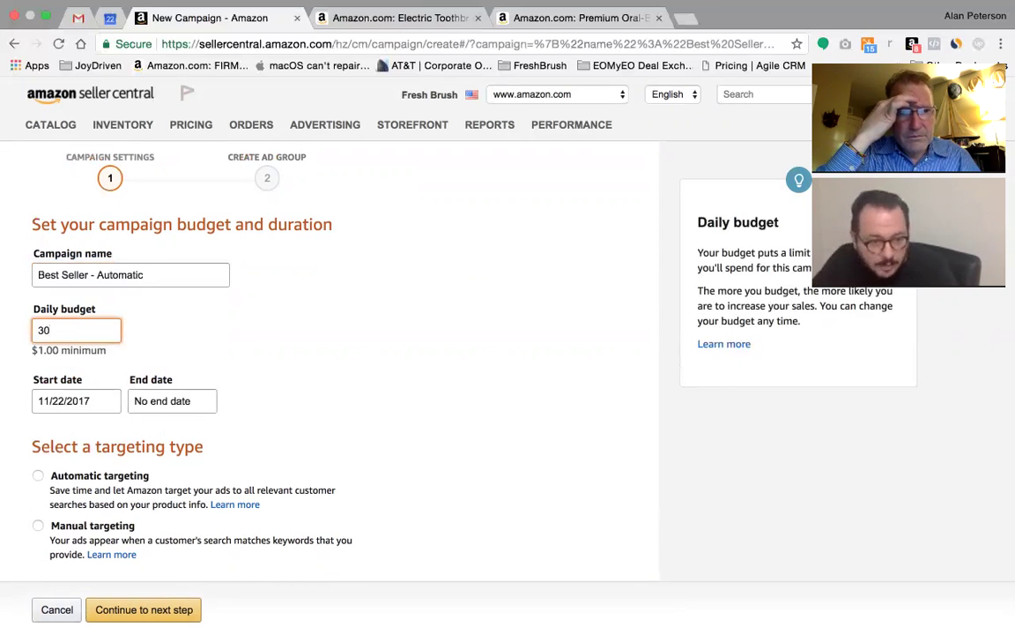
# Select automatic targeting for the new campaign and continue to ad group creation
pyautogui.scroll(-1, 261, 410)
pyautogui.click(37, 448)
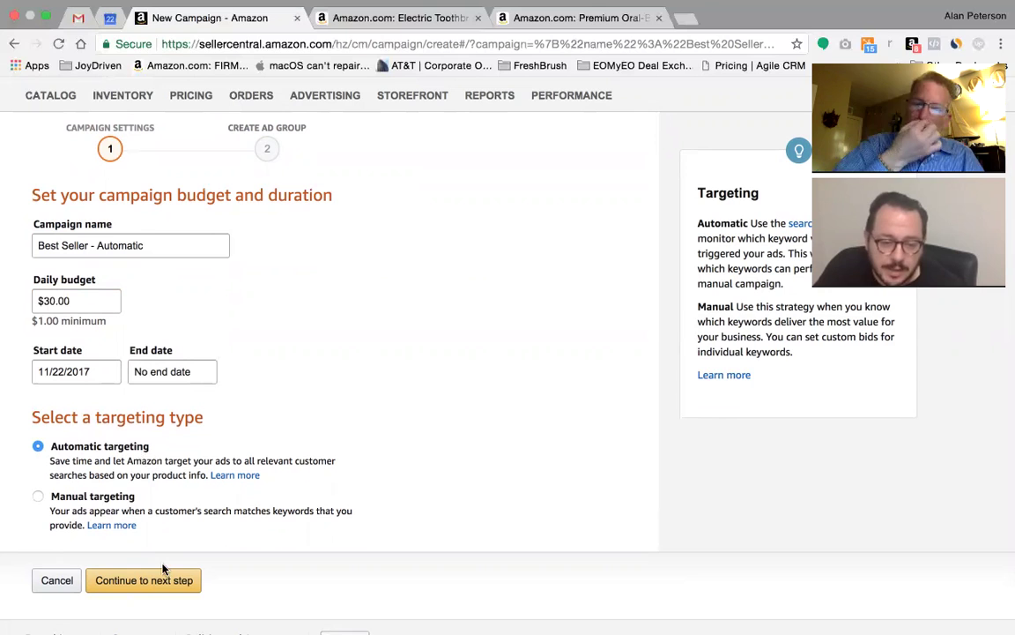
pyautogui.click(144, 580)
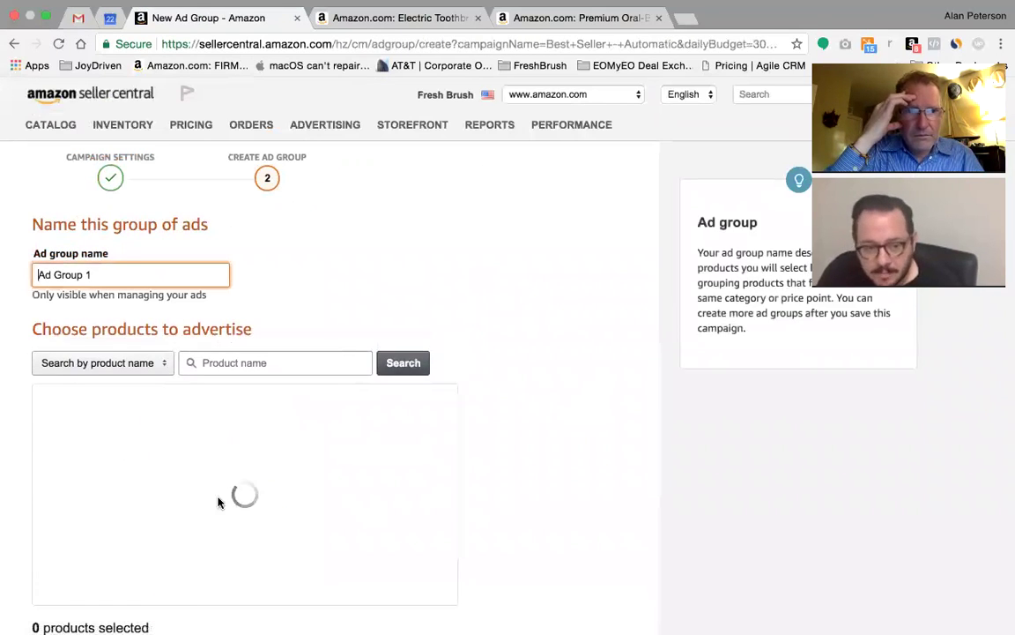
# Look over the products available for the ad group and open a second copy of the page in a new browser tab
pyautogui.scroll(-2, 563, 384)
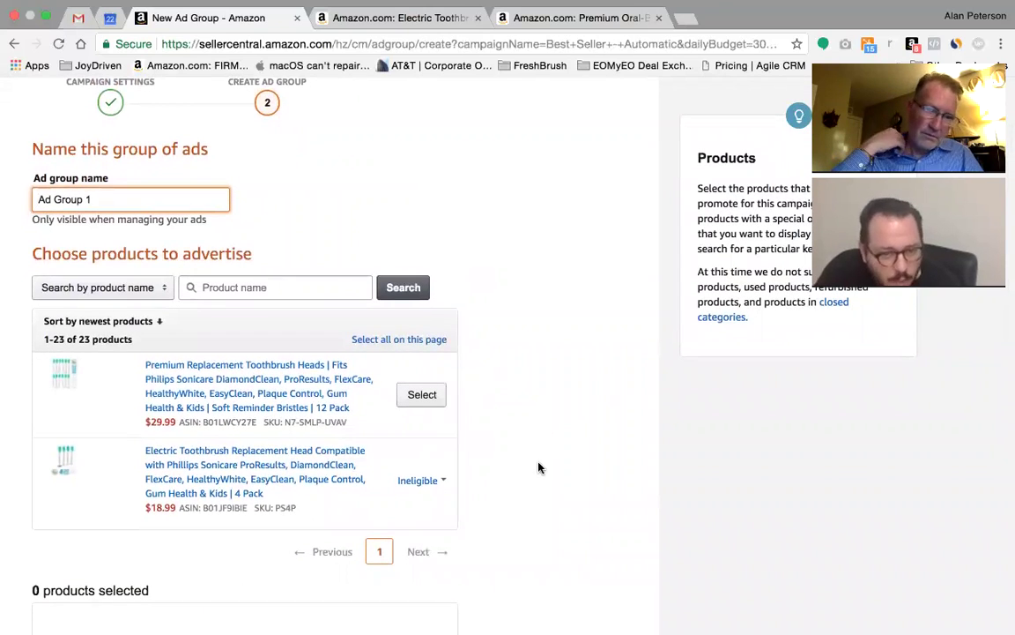
pyautogui.scroll(-3, 269, 408)
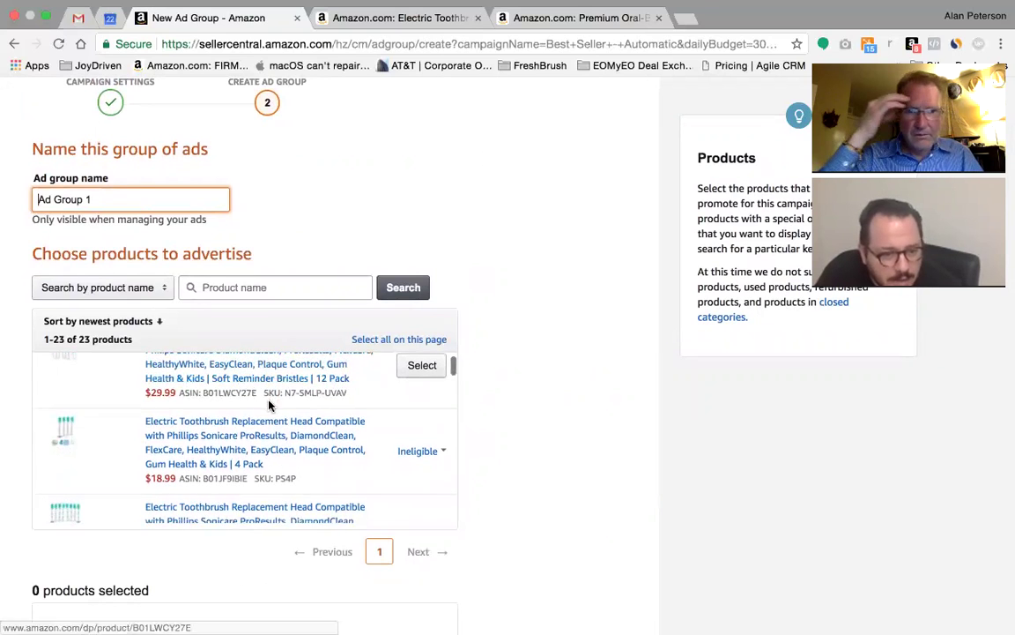
pyautogui.scroll(2, 269, 405)
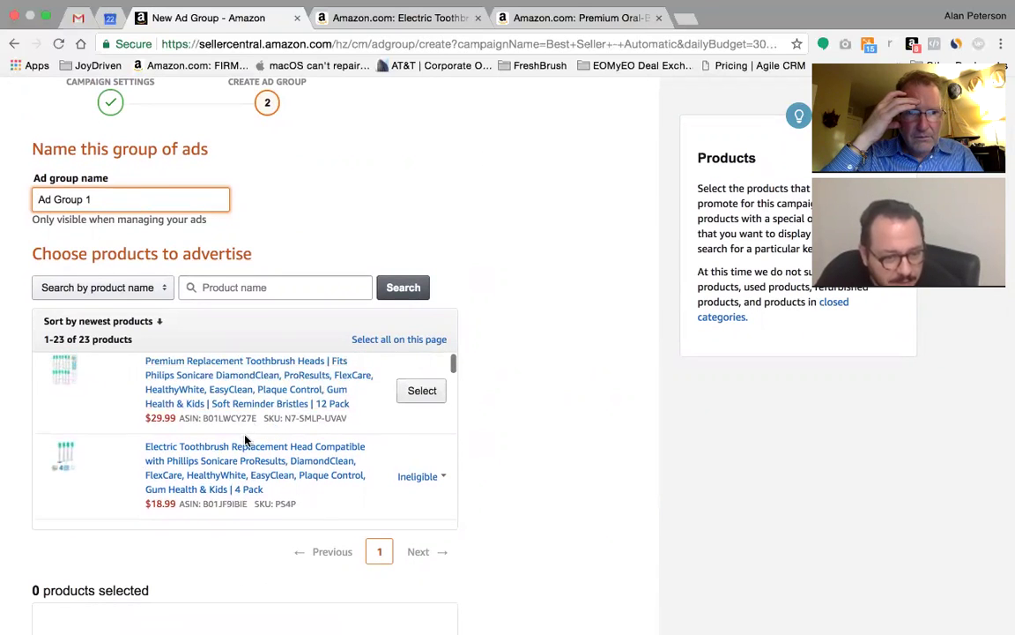
pyautogui.scroll(-2, 238, 414)
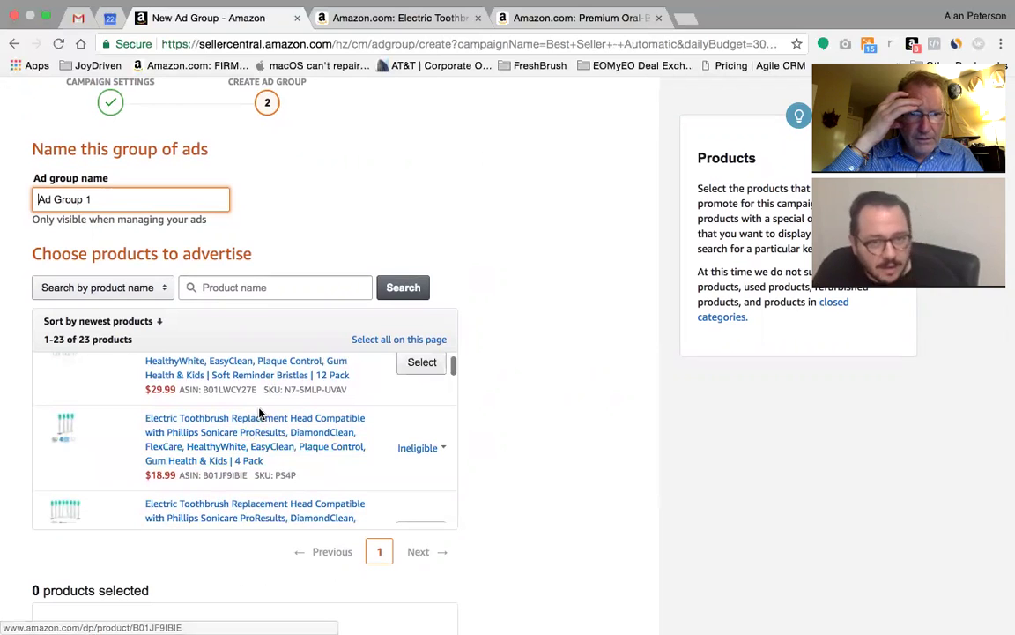
pyautogui.click(247, 44)
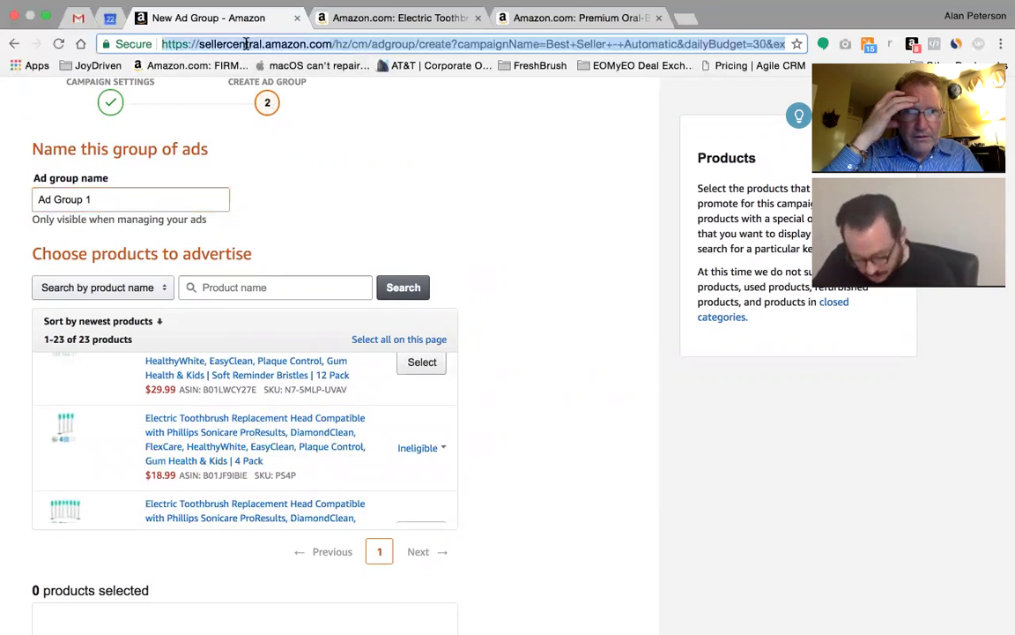
pyautogui.hotkey('ctrl', 'c')
pyautogui.hotkey('ctrl', 't')
pyautogui.hotkey('ctrl', 'v')
pyautogui.press('Return')
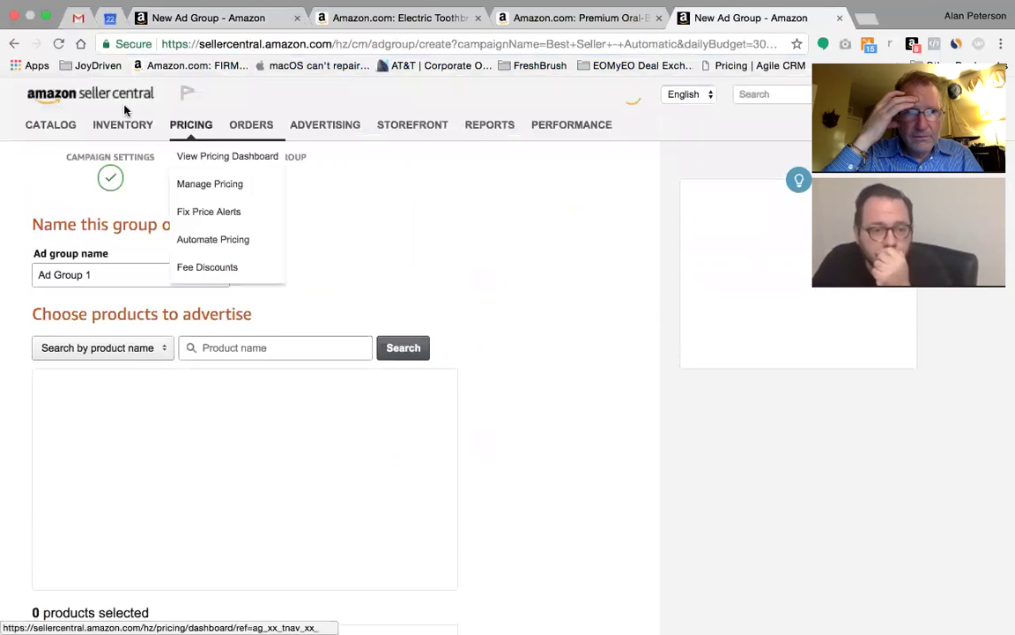
# Open the Business Reports from the Seller Central home page and show Detail Page Sales and Traffic by Parent Item
pyautogui.click(99, 101)
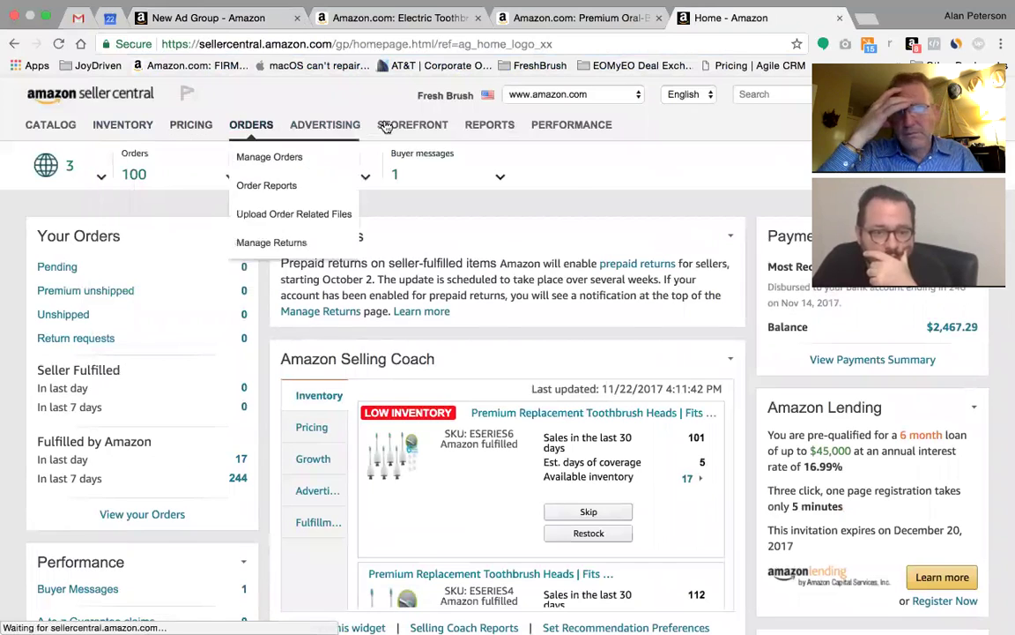
pyautogui.moveTo(498, 128)
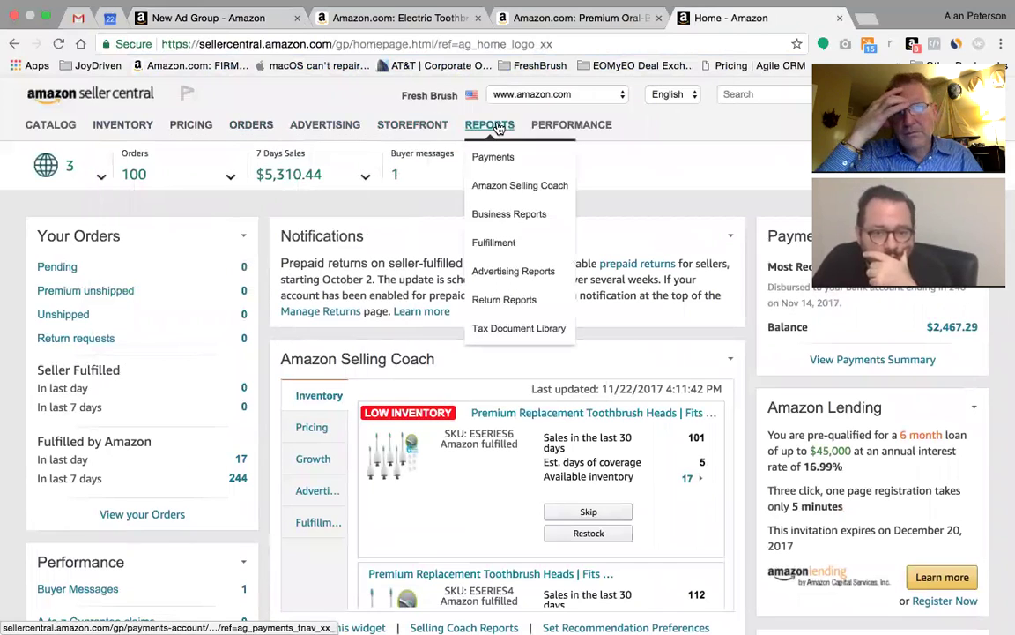
pyautogui.click(514, 215)
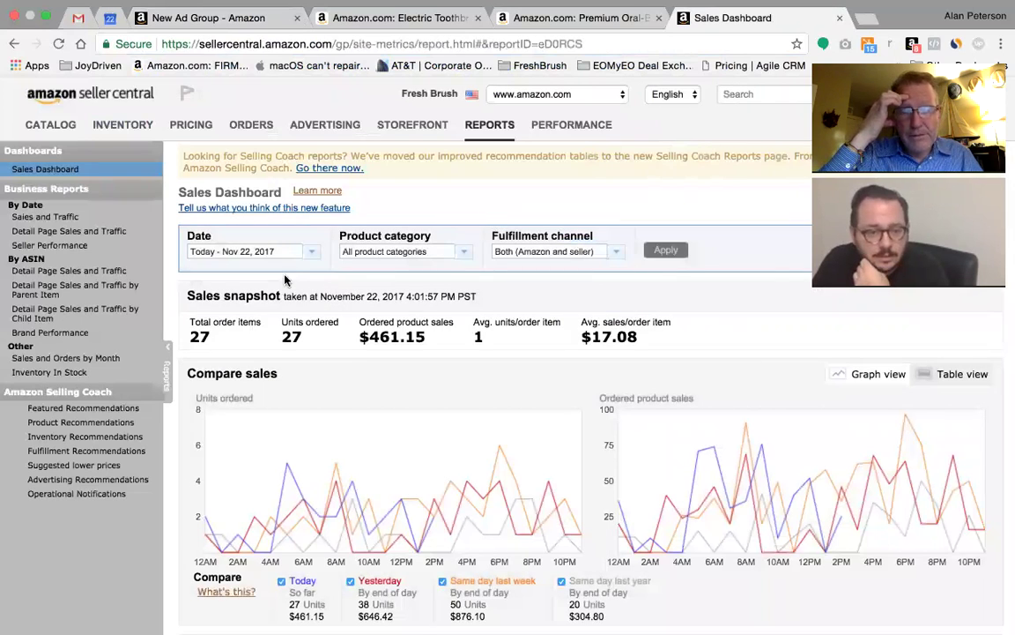
pyautogui.click(67, 289)
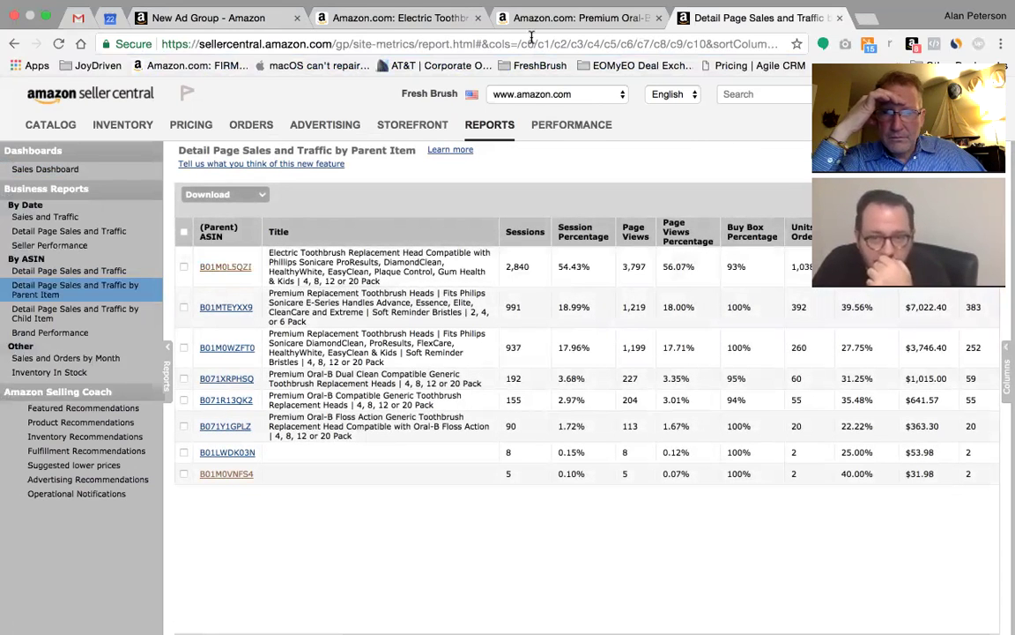
# Return to the new ad group and browse its product list for the listings shown in the report
pyautogui.click(259, 21)
pyautogui.scroll(-3, 305, 424)
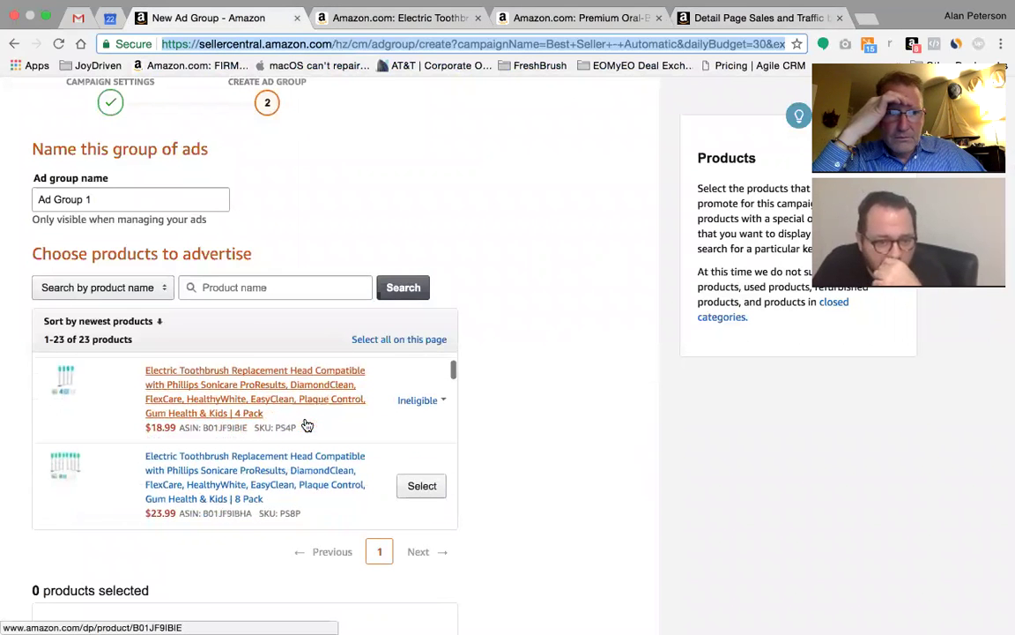
pyautogui.scroll(-5, 306, 424)
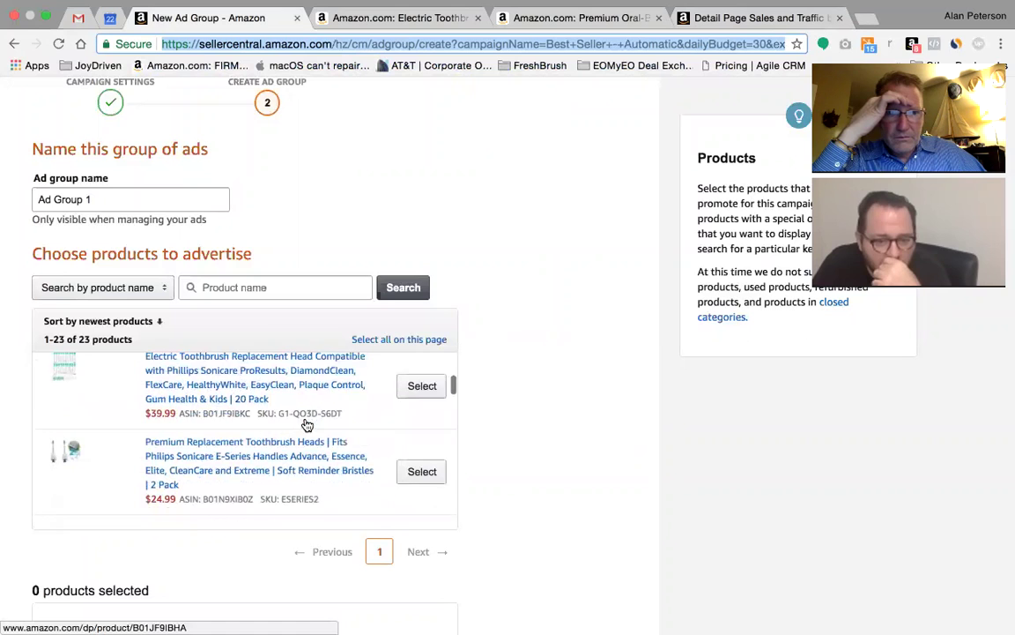
pyautogui.scroll(-4, 284, 438)
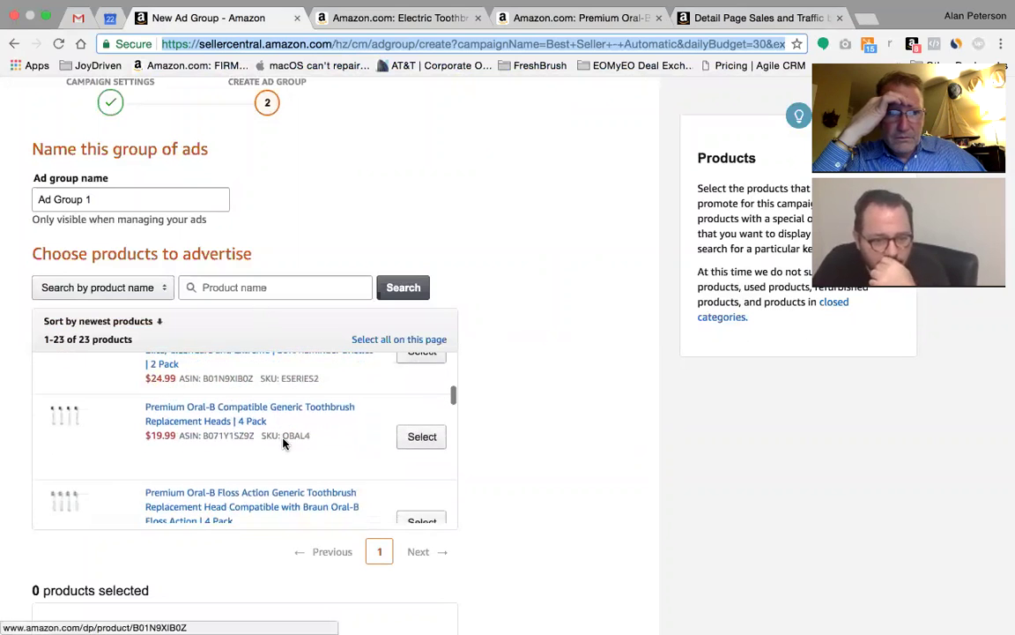
pyautogui.scroll(-4, 286, 440)
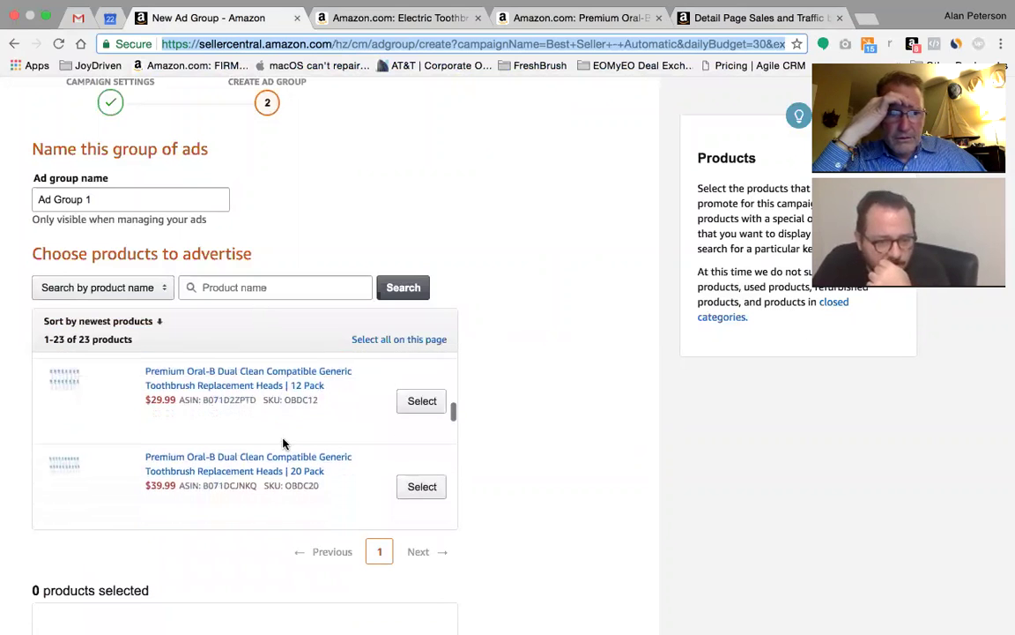
# Show the Detail Page Sales and Traffic report with child ASINs and sort it by ordered product sales, highest first
pyautogui.click(775, 18)
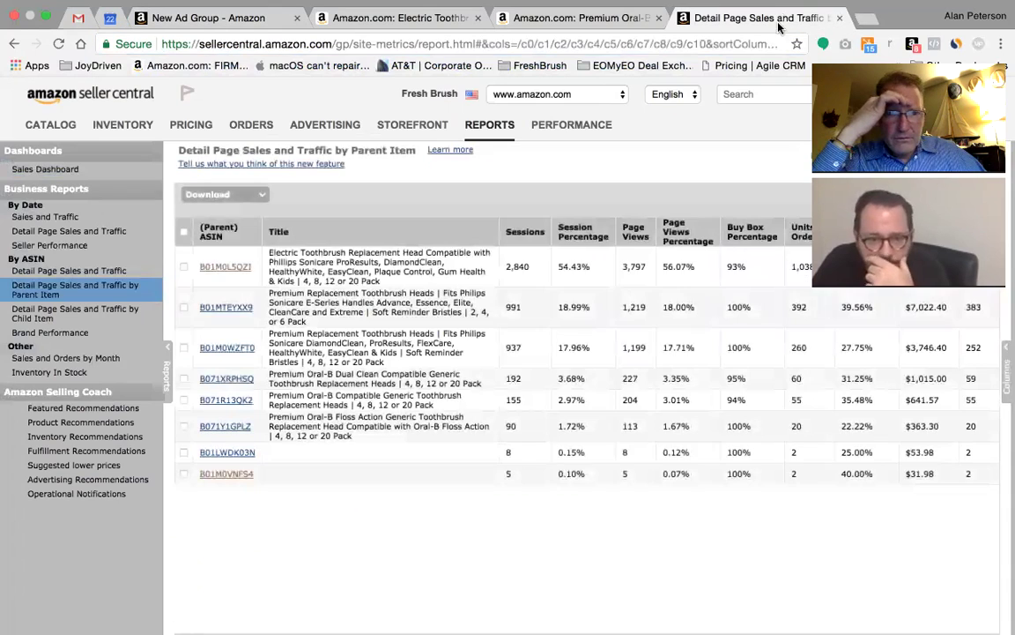
pyautogui.click(104, 270)
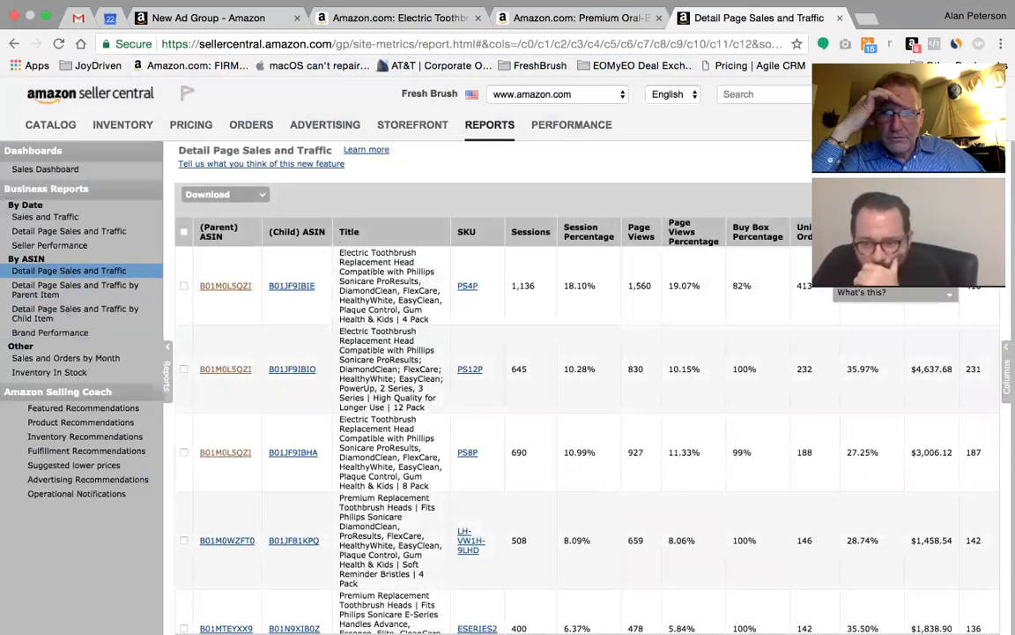
pyautogui.click(936, 231)
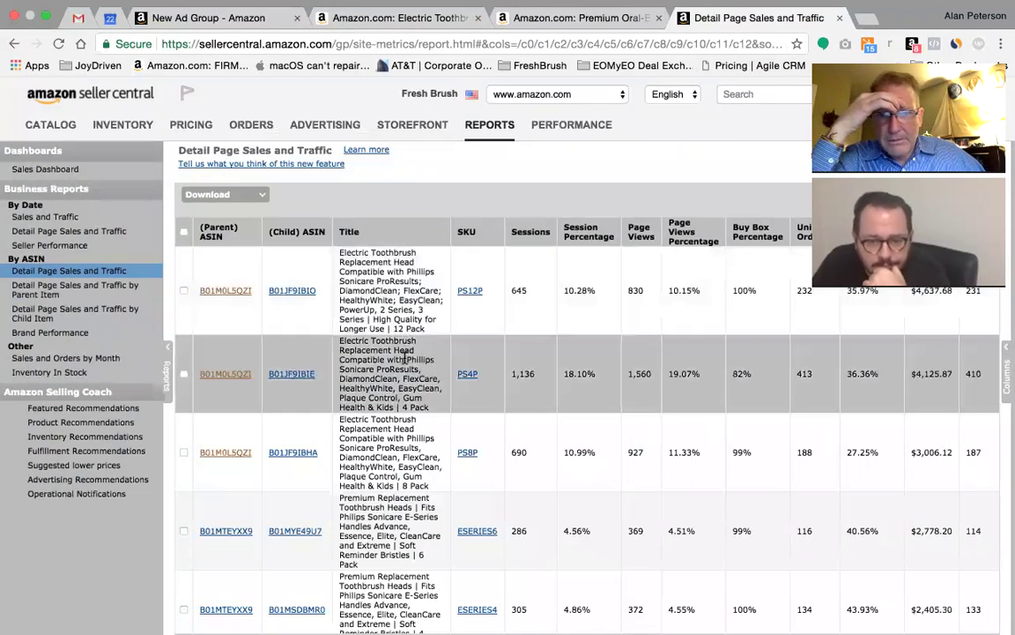
# Find the Electric Toothbrush Replacement Head 12 Pack (SKU PS12P) among the ad group's products and select it for advertising
pyautogui.click(272, 27)
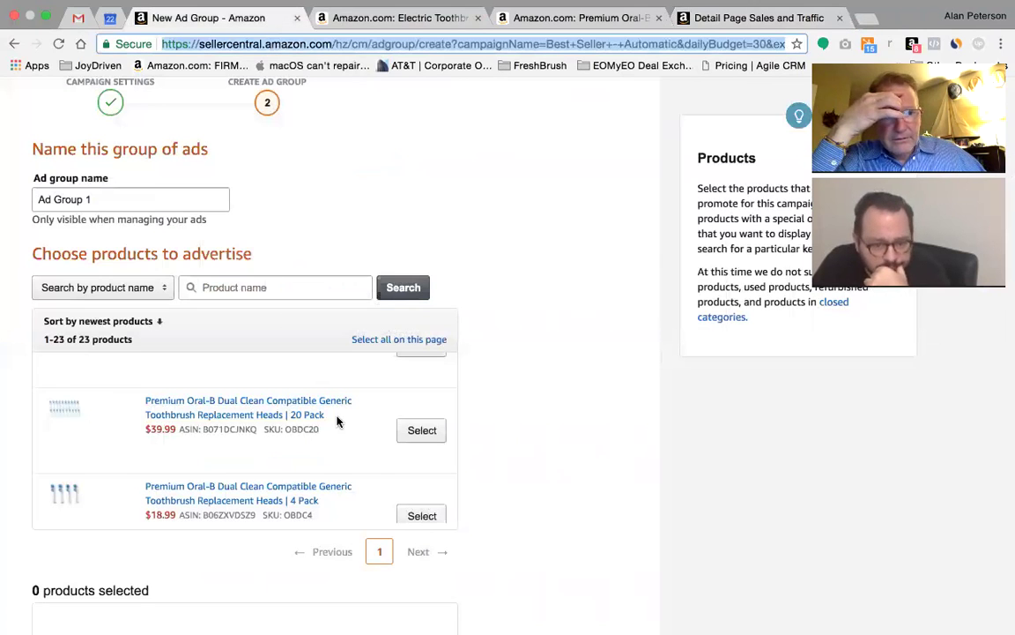
pyautogui.scroll(1, 334, 419)
pyautogui.scroll(2, 297, 388)
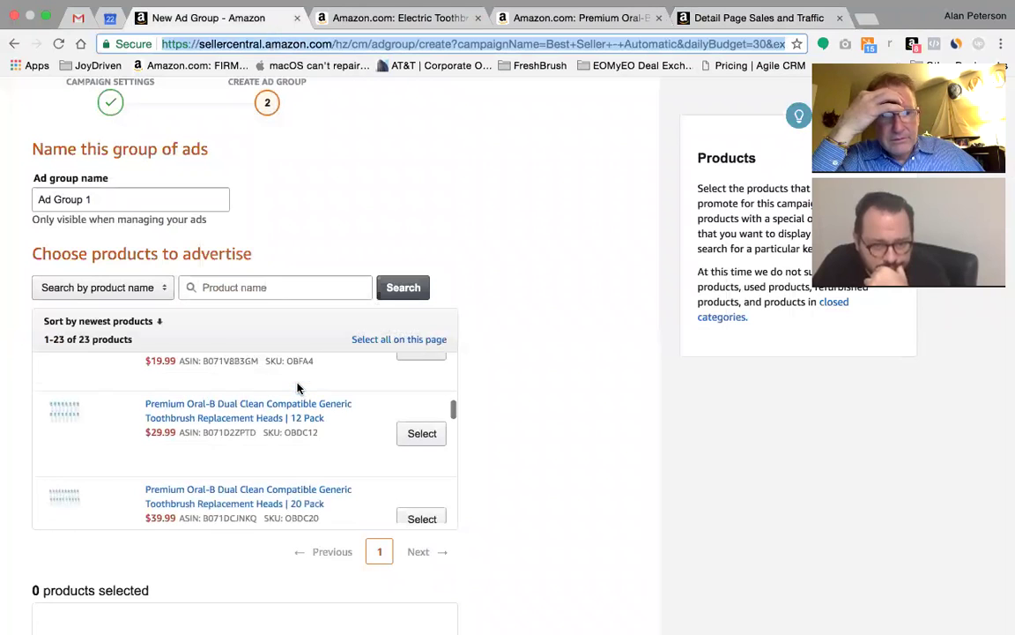
pyautogui.scroll(10, 318, 414)
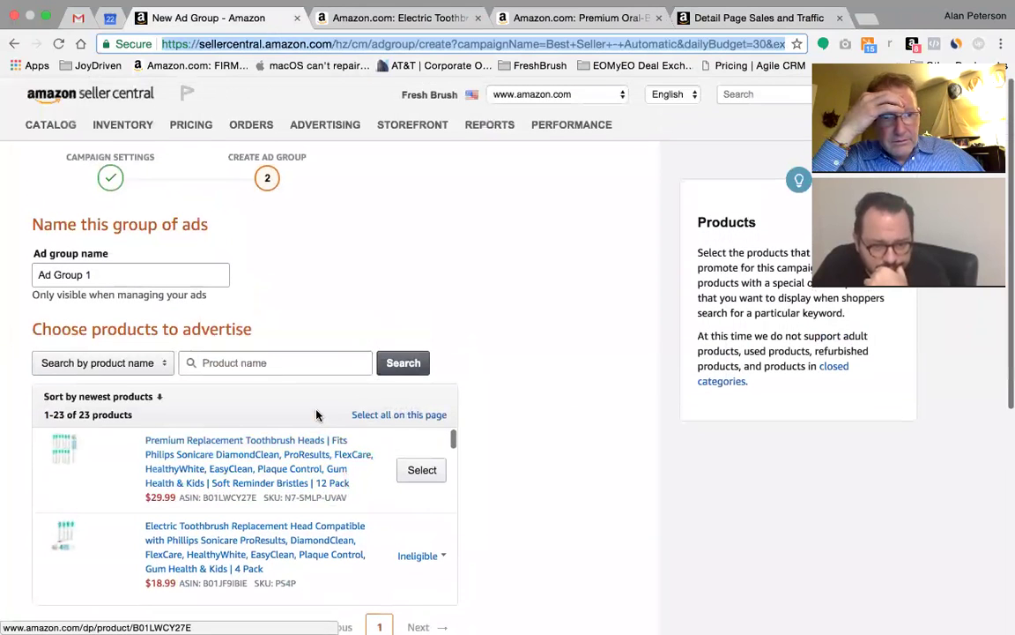
pyautogui.scroll(-3, 340, 480)
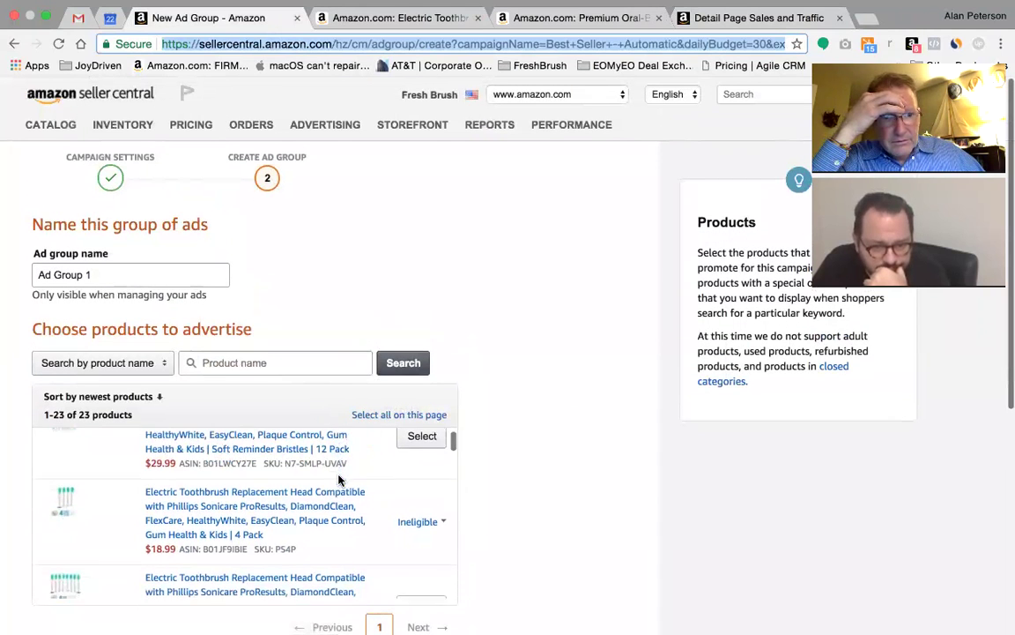
pyautogui.scroll(-1, 340, 480)
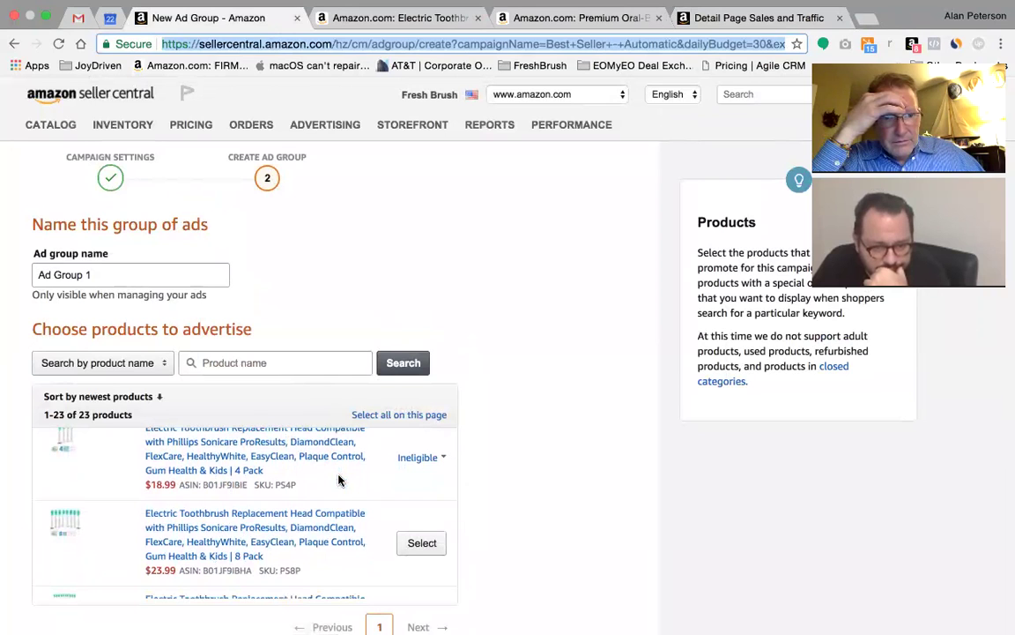
pyautogui.scroll(1, 339, 480)
pyautogui.scroll(-5, 340, 480)
pyautogui.scroll(-3, 339, 480)
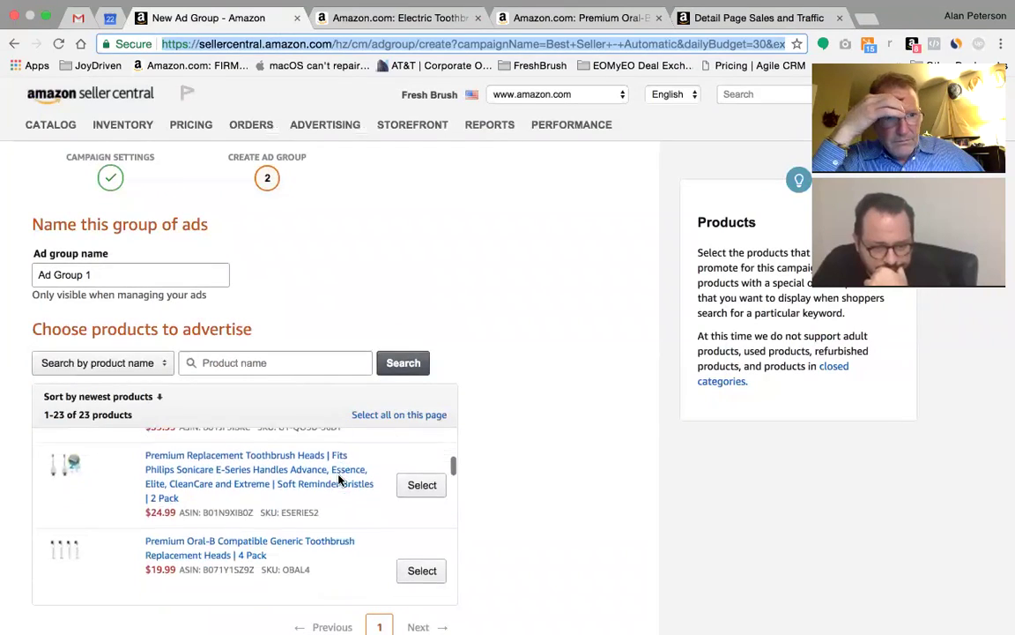
pyautogui.scroll(-6, 339, 481)
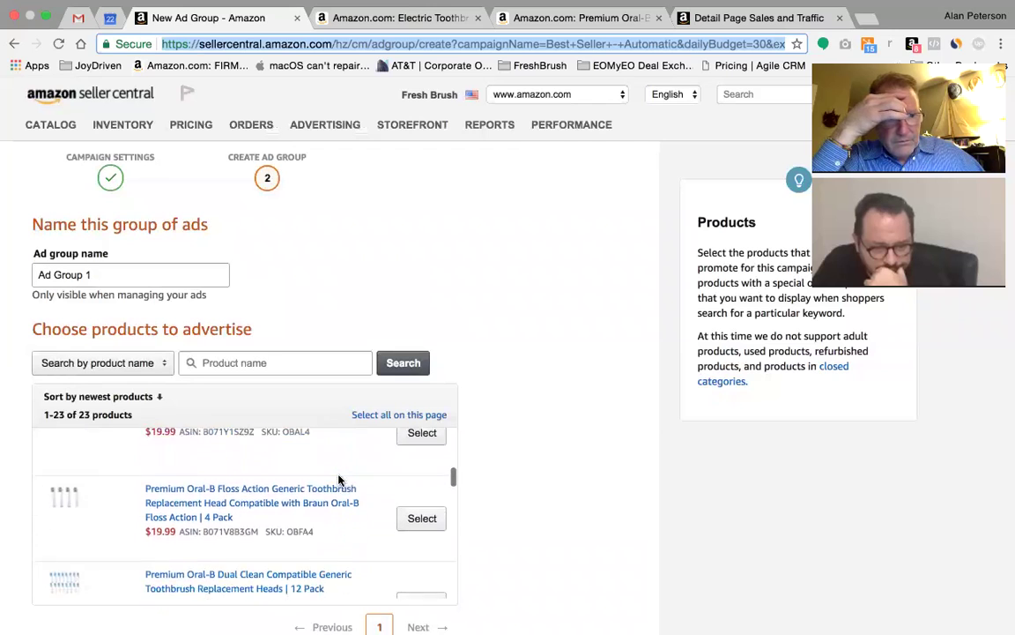
pyautogui.scroll(-5, 339, 480)
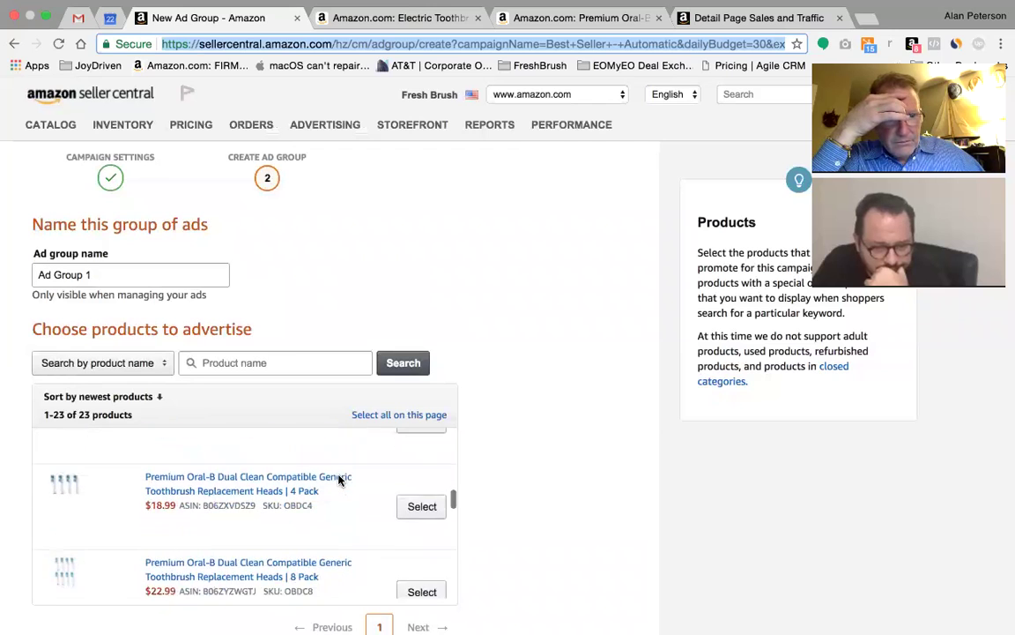
pyautogui.scroll(-5, 339, 480)
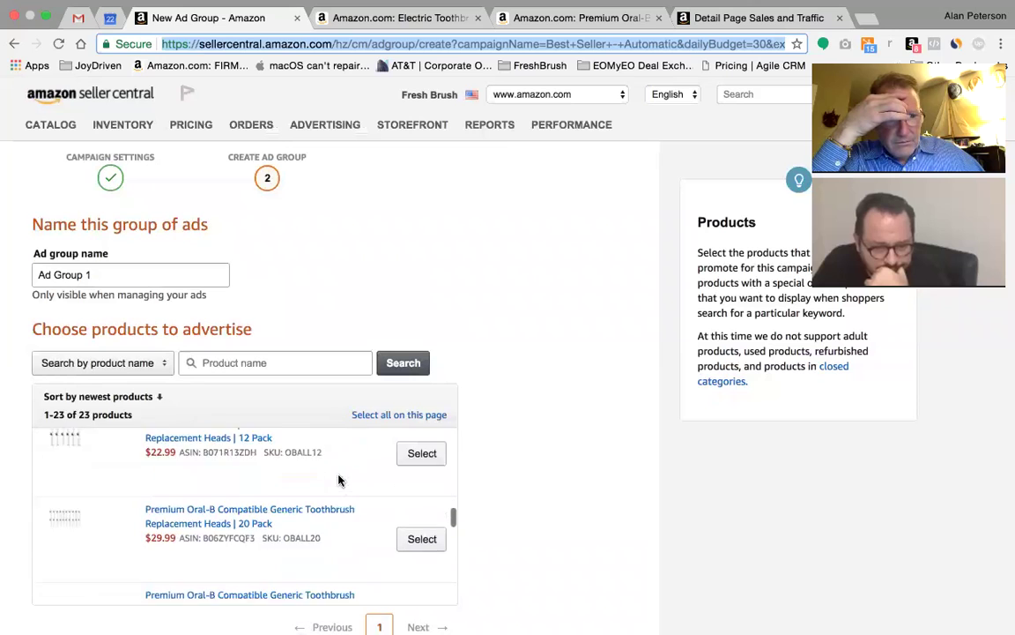
pyautogui.scroll(-5, 339, 480)
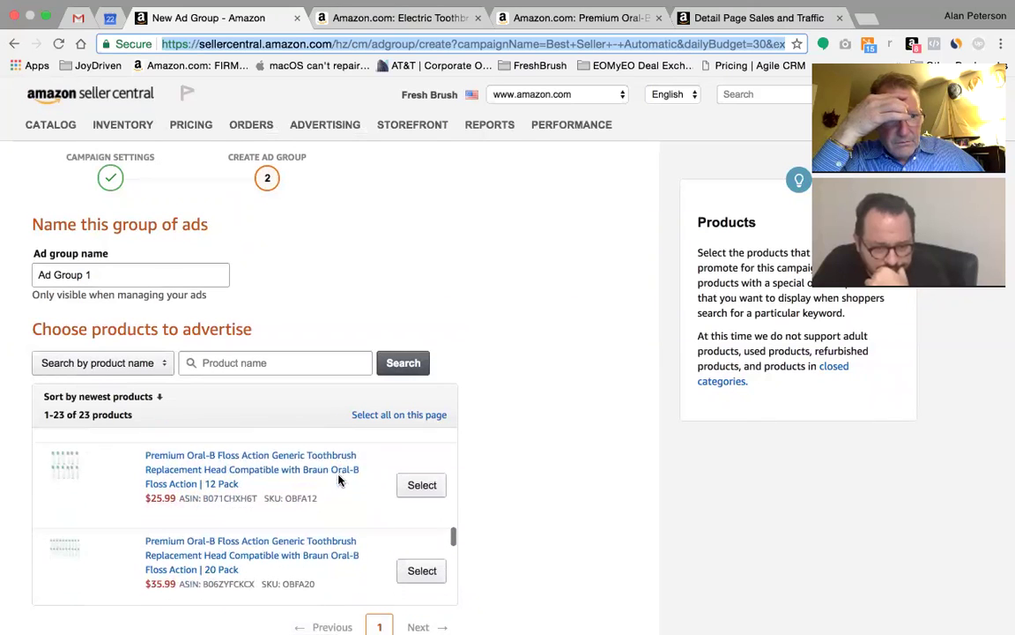
pyautogui.scroll(-5, 339, 480)
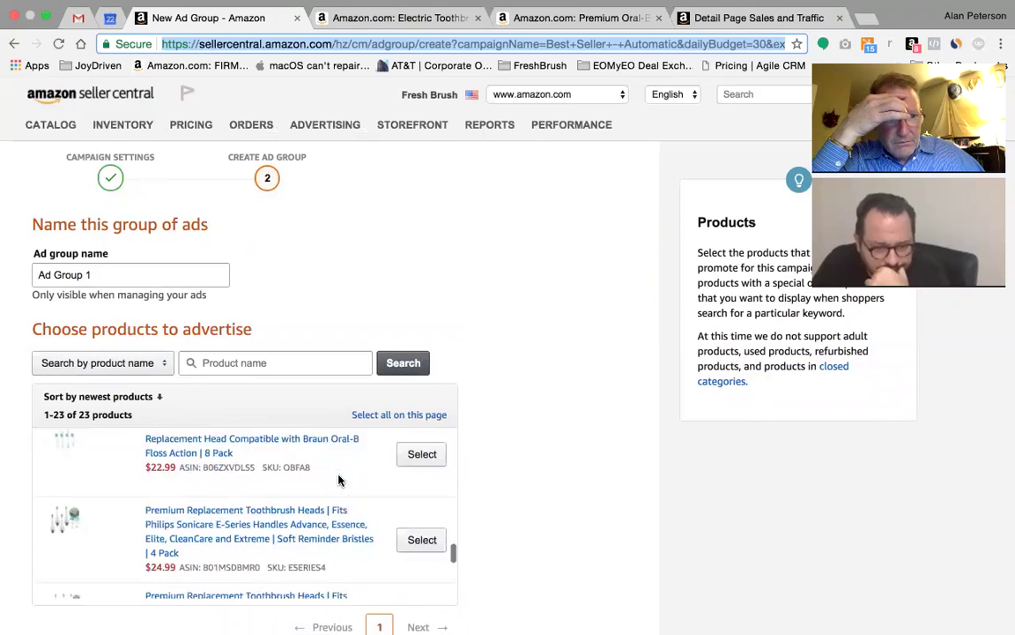
pyautogui.scroll(-5, 340, 481)
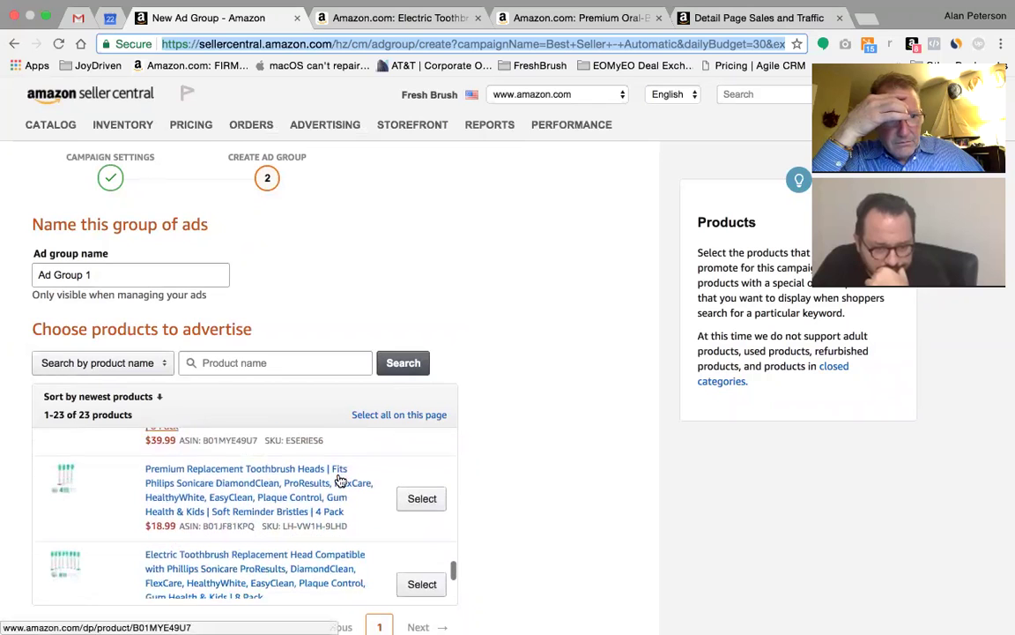
pyautogui.scroll(-2, 340, 480)
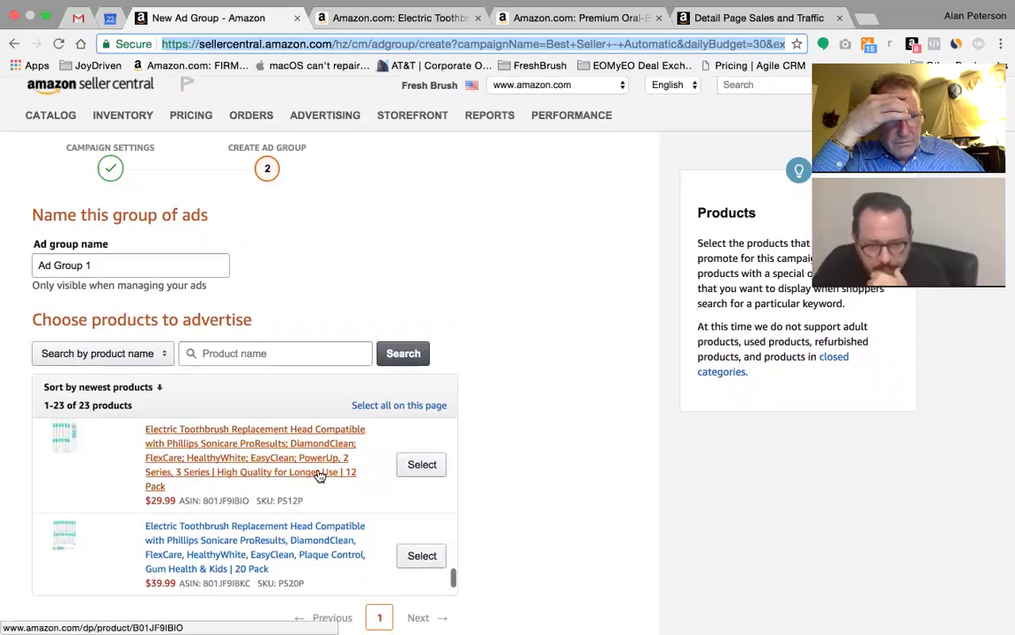
pyautogui.click(420, 469)
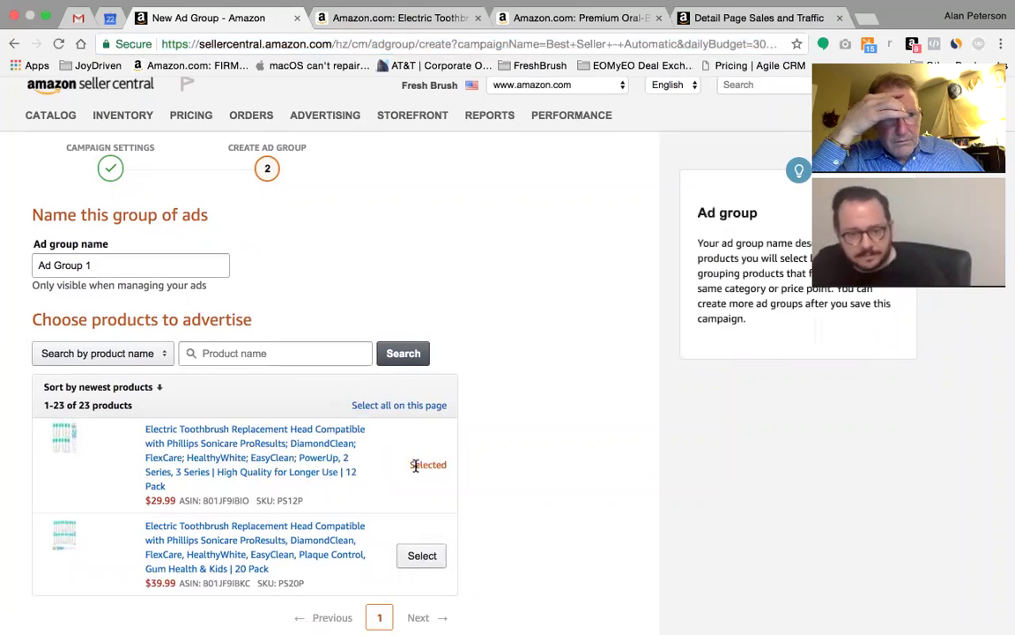
# Keep the suggested default bid of $1.84 and save the ad group to finish creating the campaign
pyautogui.scroll(-5, 592, 365)
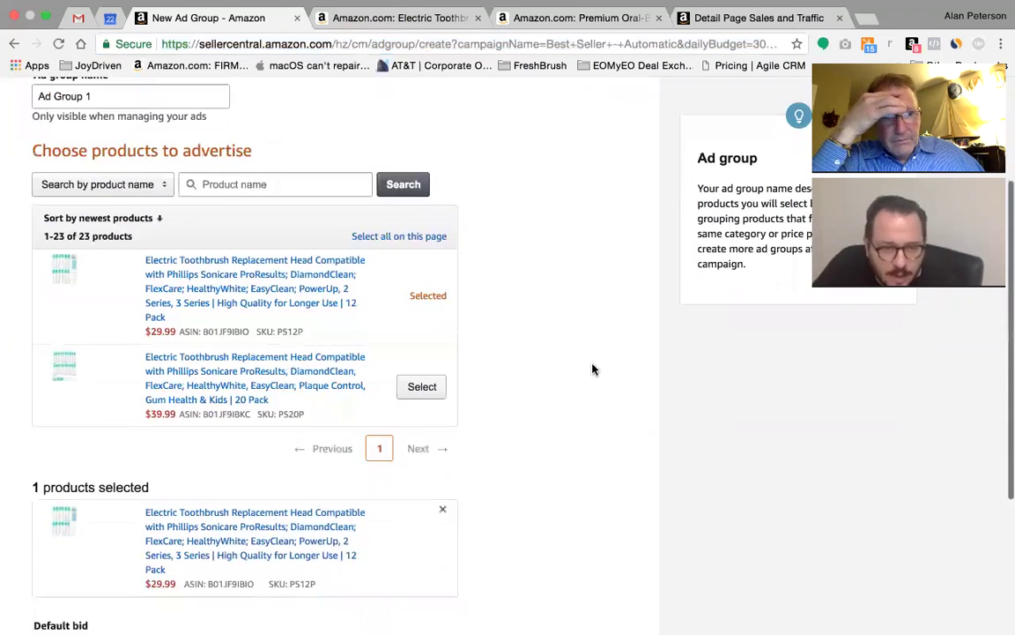
pyautogui.scroll(-2, 592, 368)
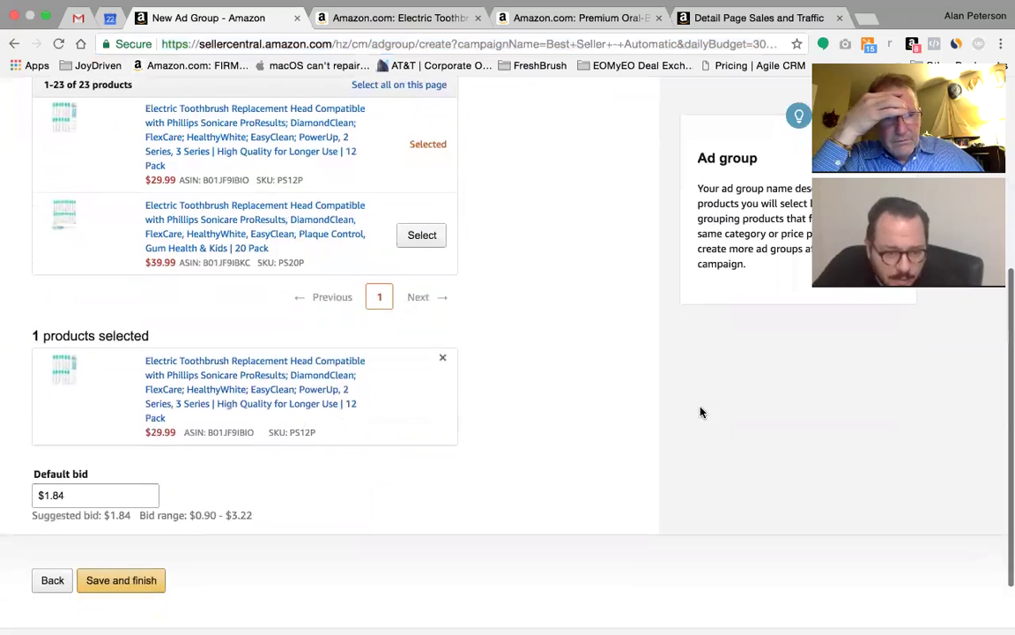
pyautogui.scroll(-2, 669, 414)
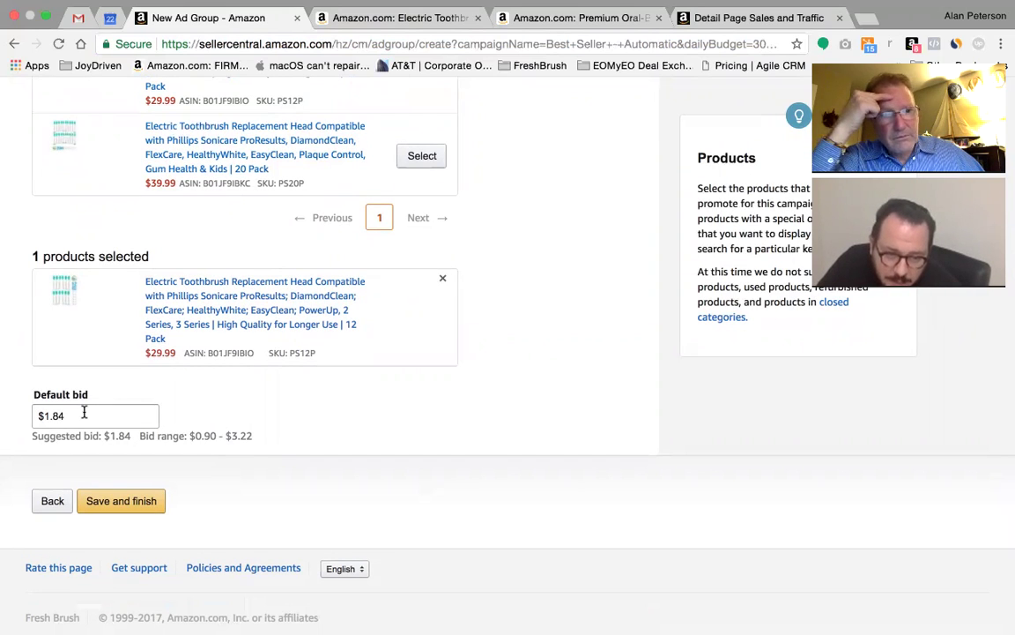
pyautogui.click(129, 509)
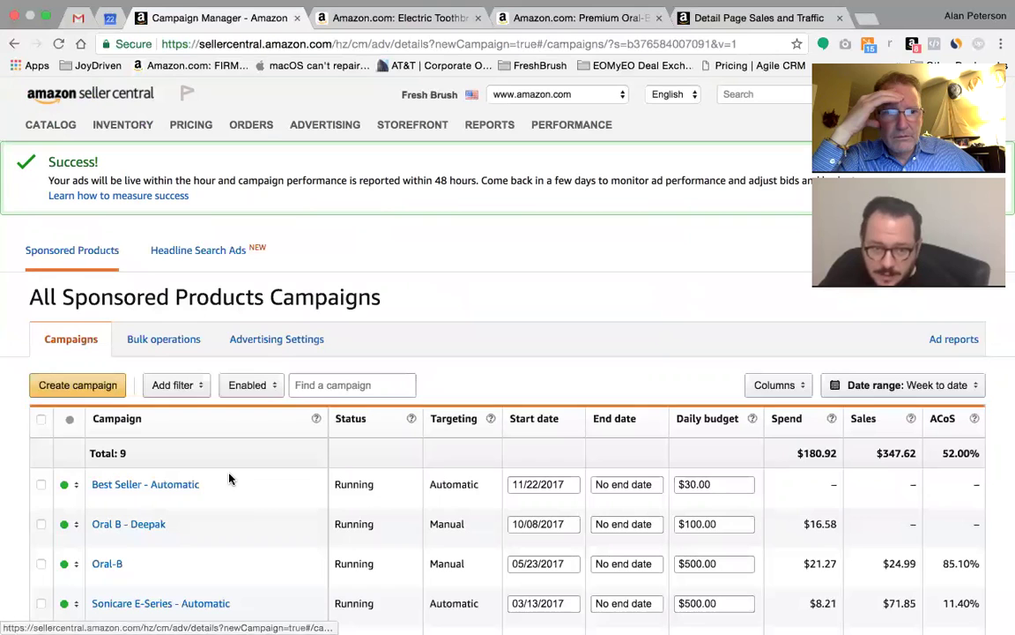
# Open the Sonicare E-Series - Automatic campaign's Sonicare E-Series ad group and review the performance of its ads
pyautogui.scroll(-1, 483, 311)
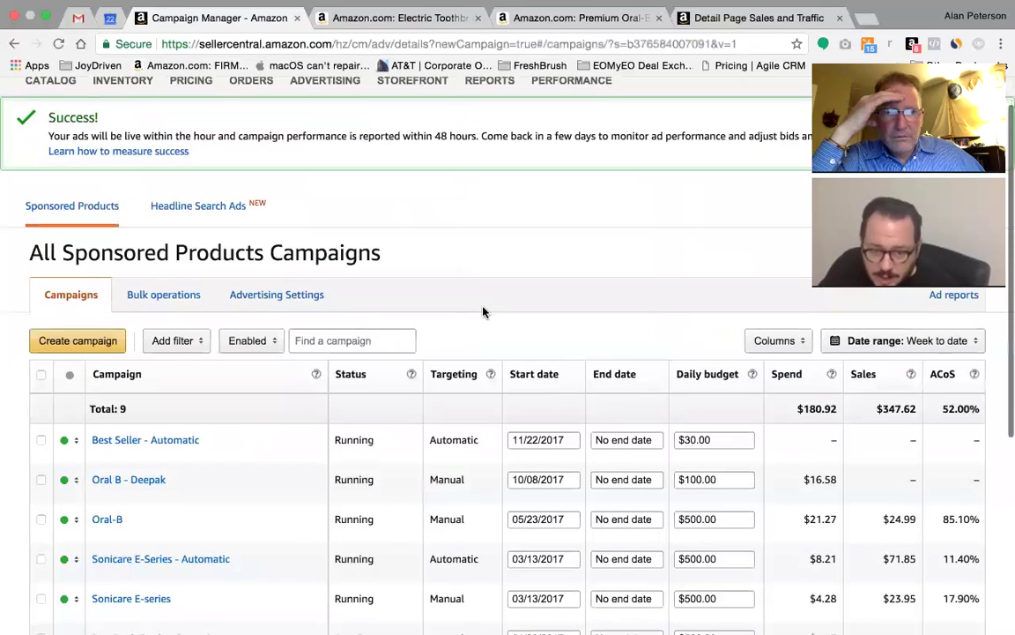
pyautogui.scroll(-1, 483, 311)
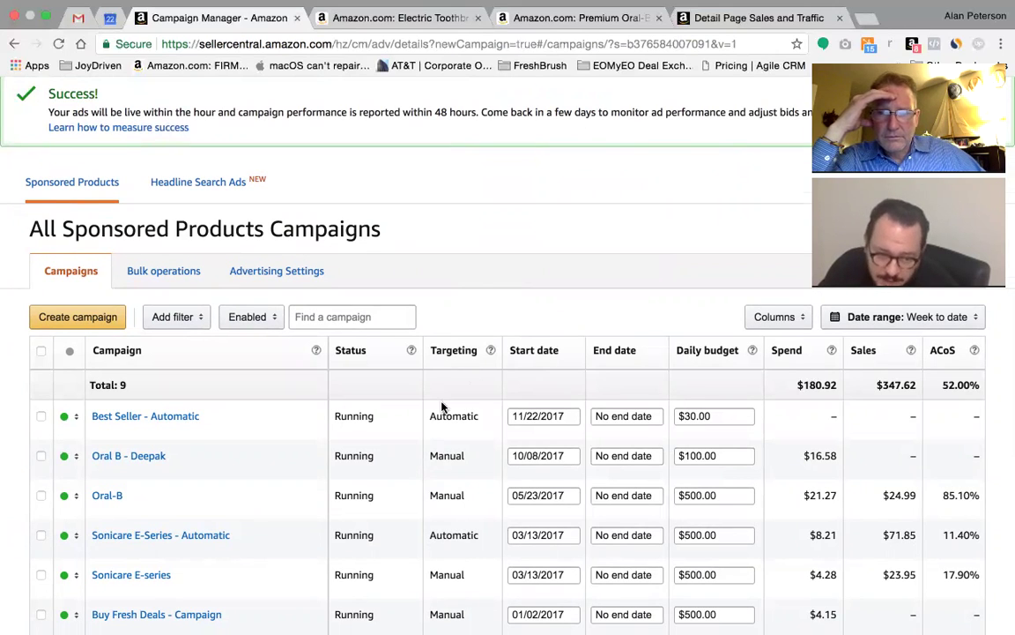
pyautogui.scroll(-1, 439, 404)
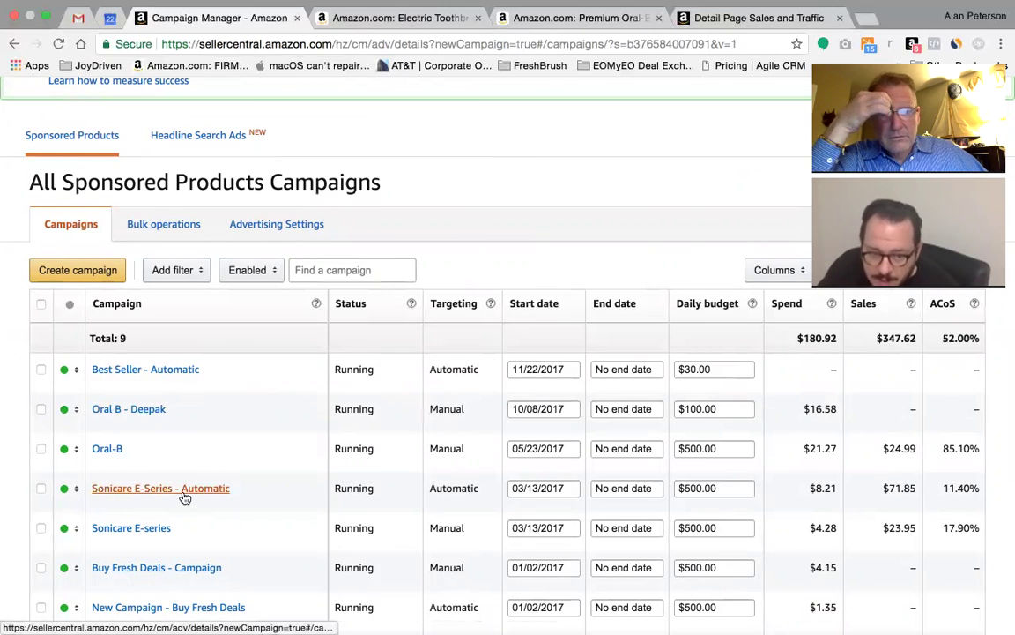
pyautogui.click(136, 489)
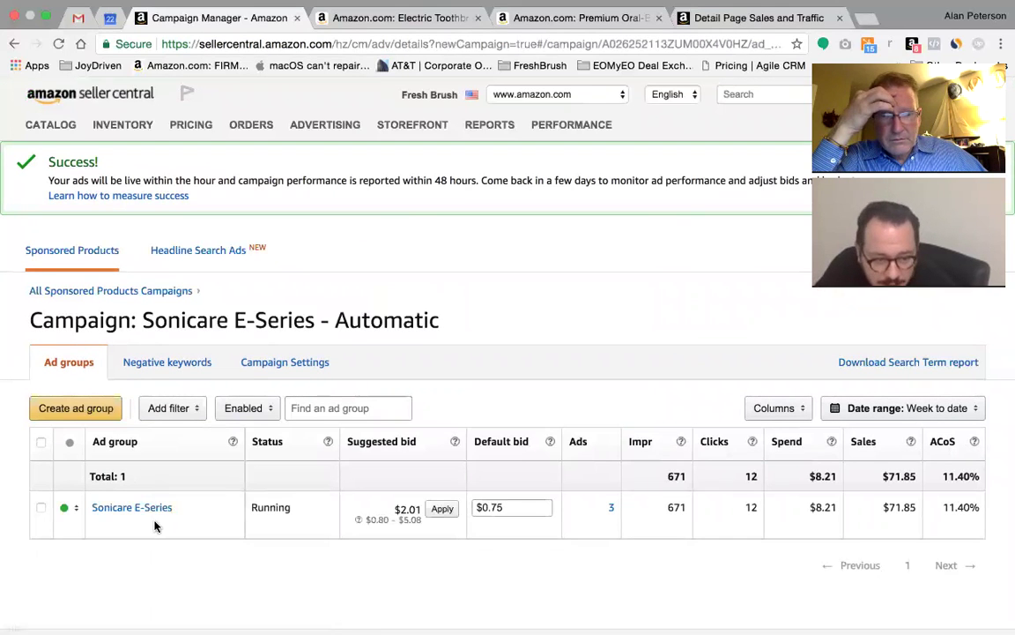
pyautogui.click(145, 512)
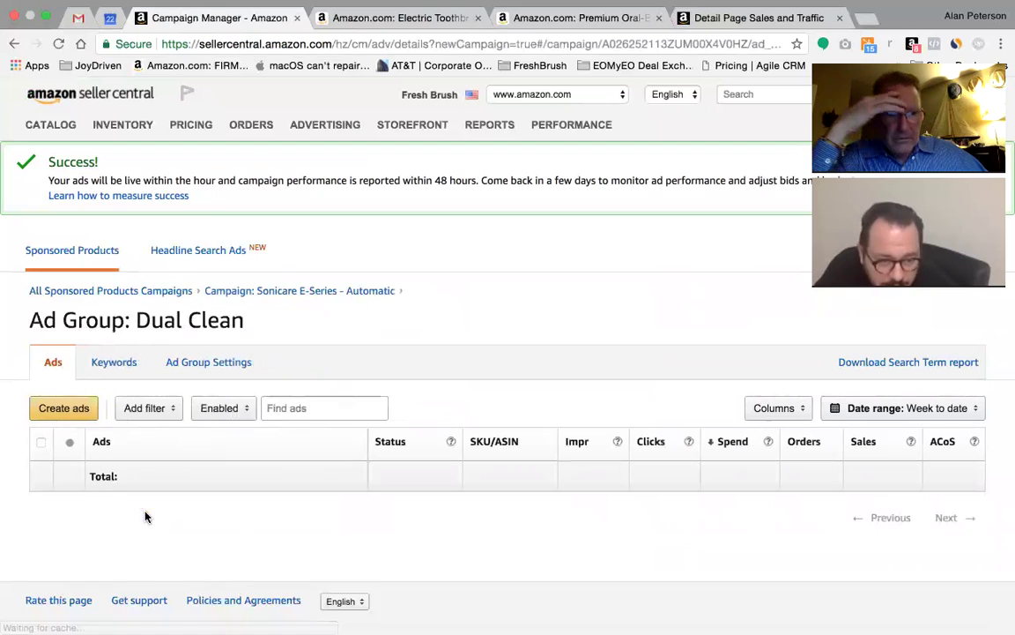
pyautogui.scroll(-5, 323, 456)
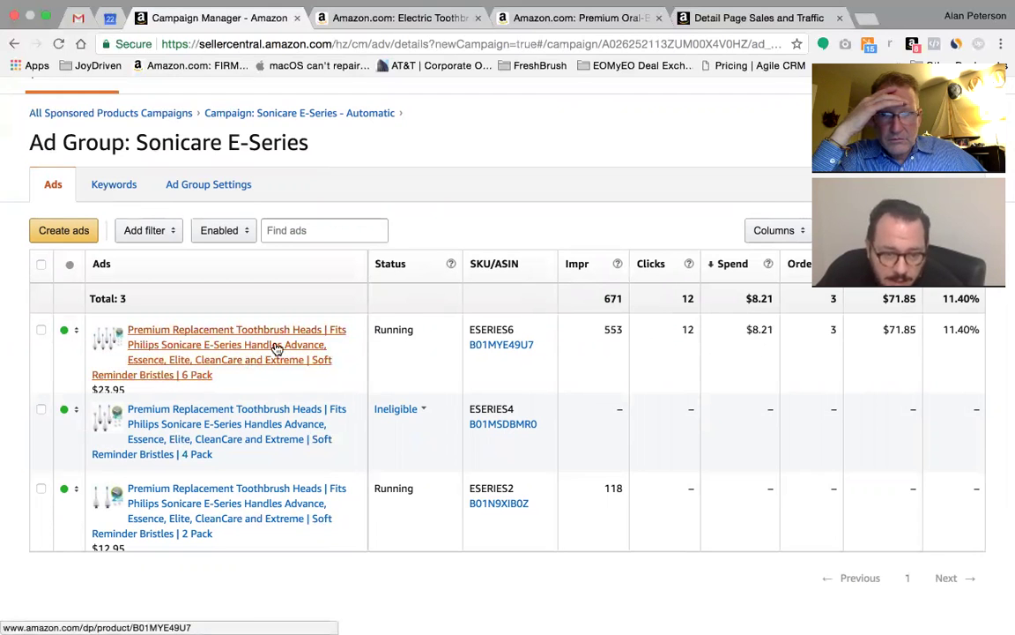
pyautogui.scroll(-2, 276, 349)
pyautogui.scroll(1, 276, 349)
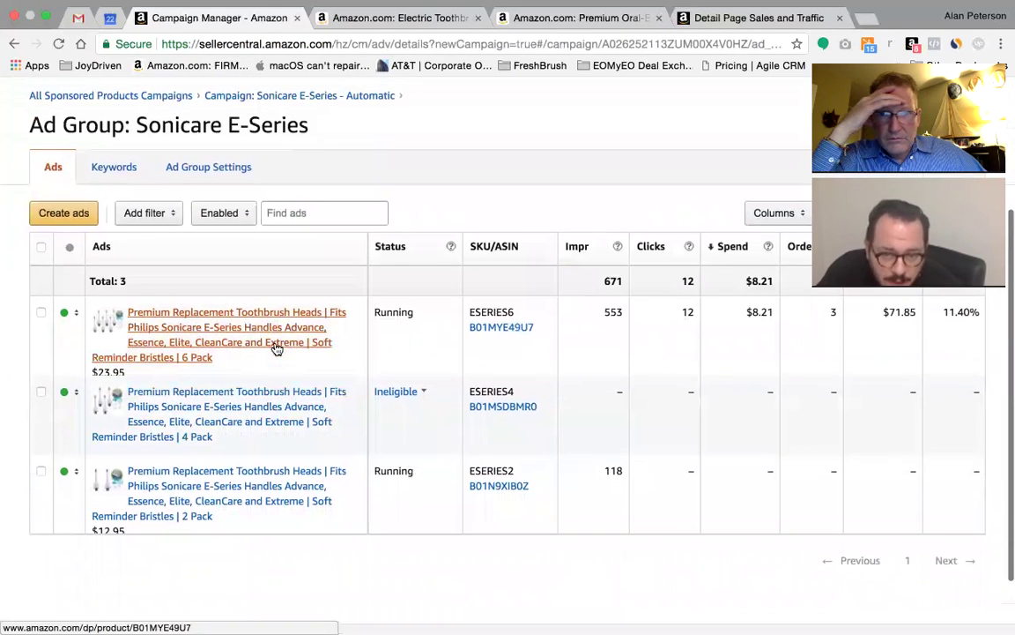
# Check the keyword targeting and the ad group settings of the Sonicare E-Series ad group
pyautogui.click(132, 195)
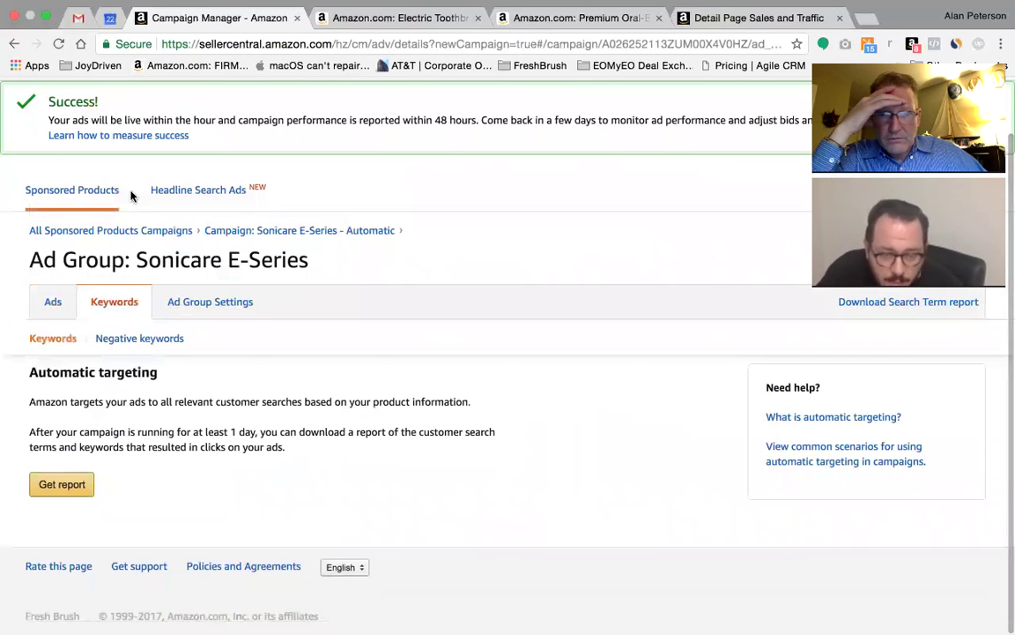
pyautogui.click(189, 309)
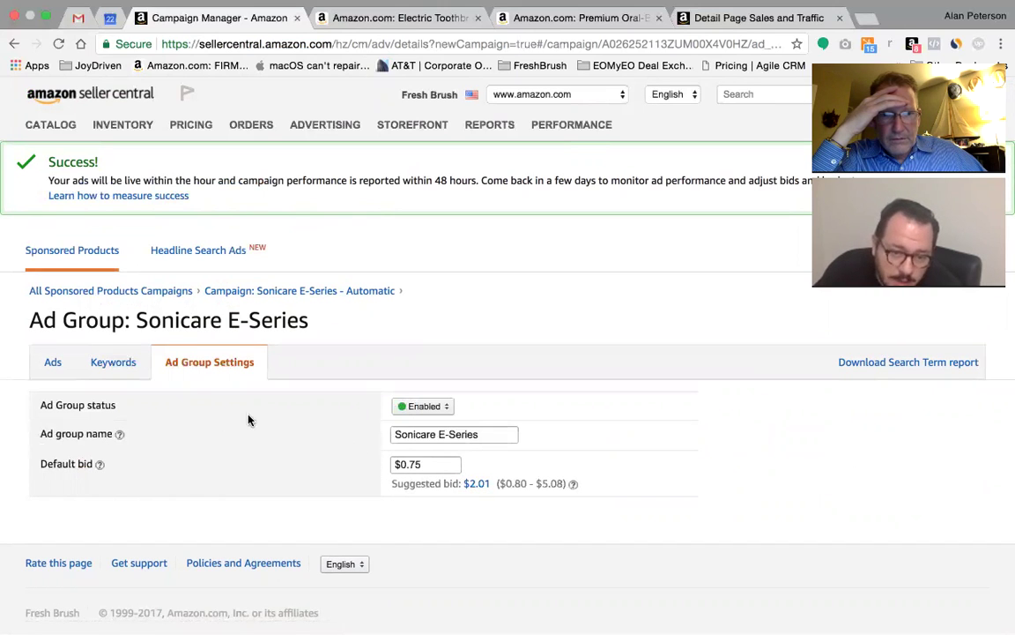
pyautogui.click(123, 372)
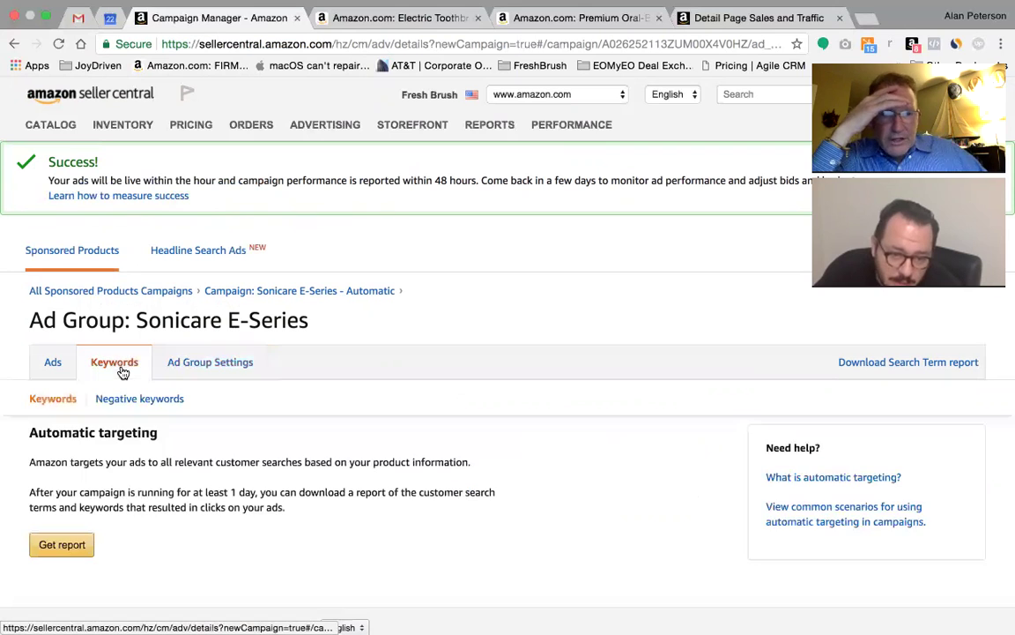
pyautogui.scroll(-2, 269, 371)
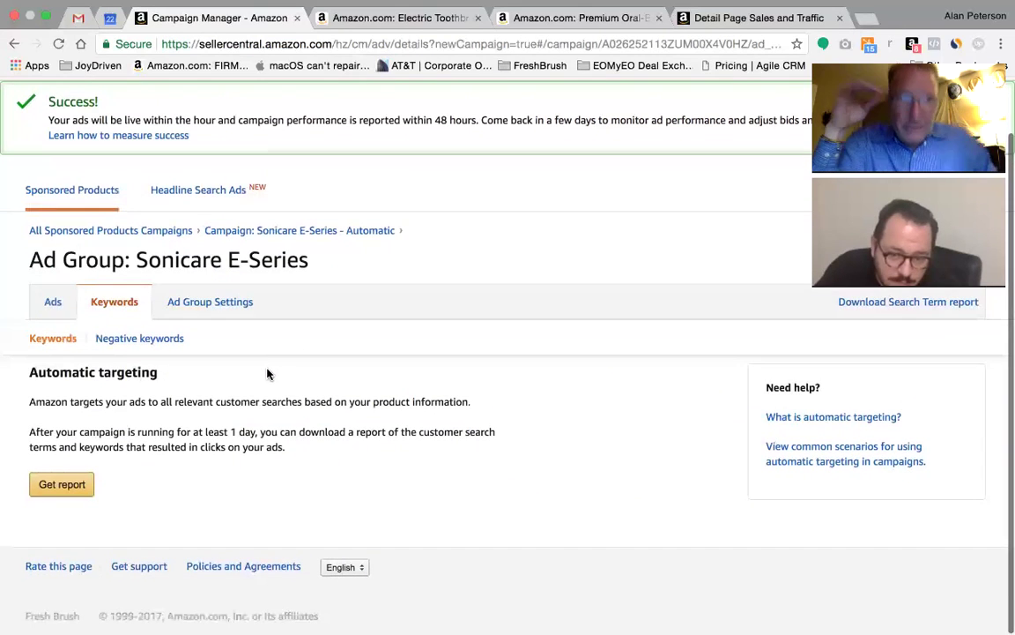
# Review the SKUs in the Sonicare E-Series ad list again and return to the overview of all Sponsored Products campaigns
pyautogui.click(63, 307)
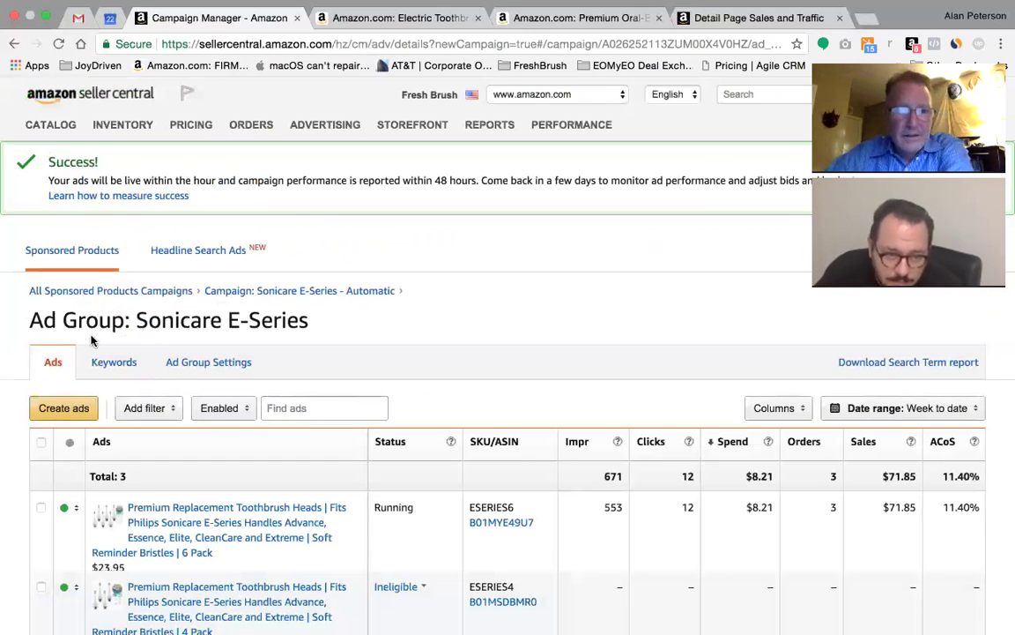
pyautogui.scroll(-3, 256, 358)
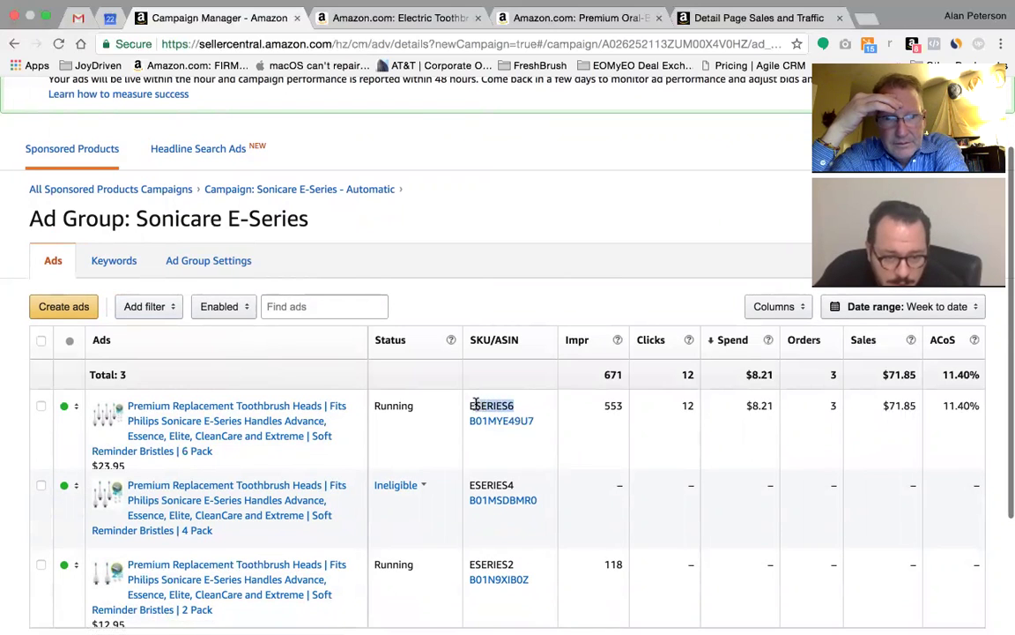
pyautogui.click(493, 404)
pyautogui.click(146, 307)
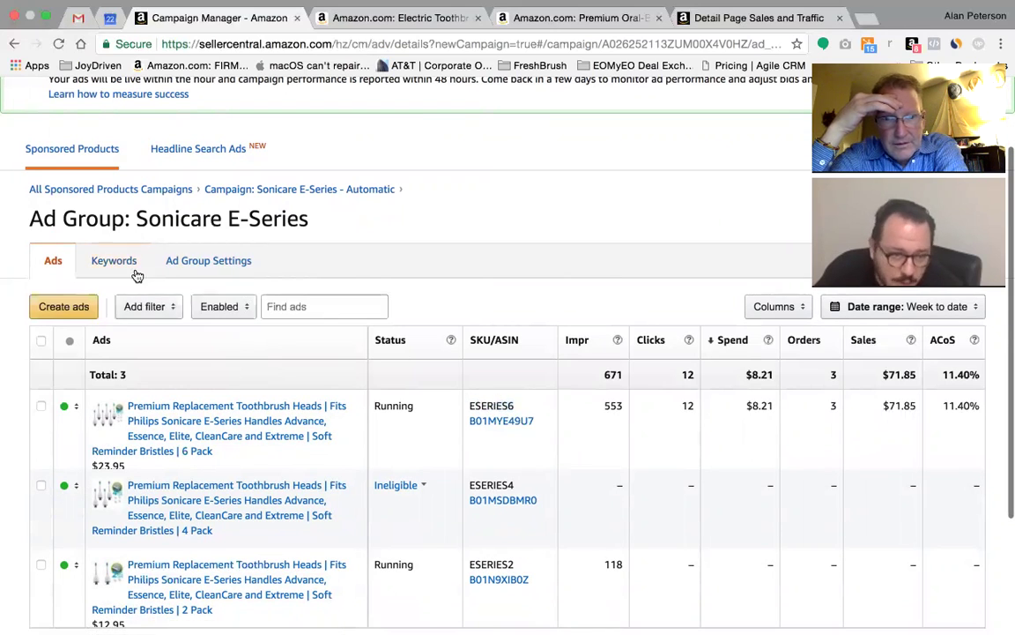
pyautogui.click(276, 192)
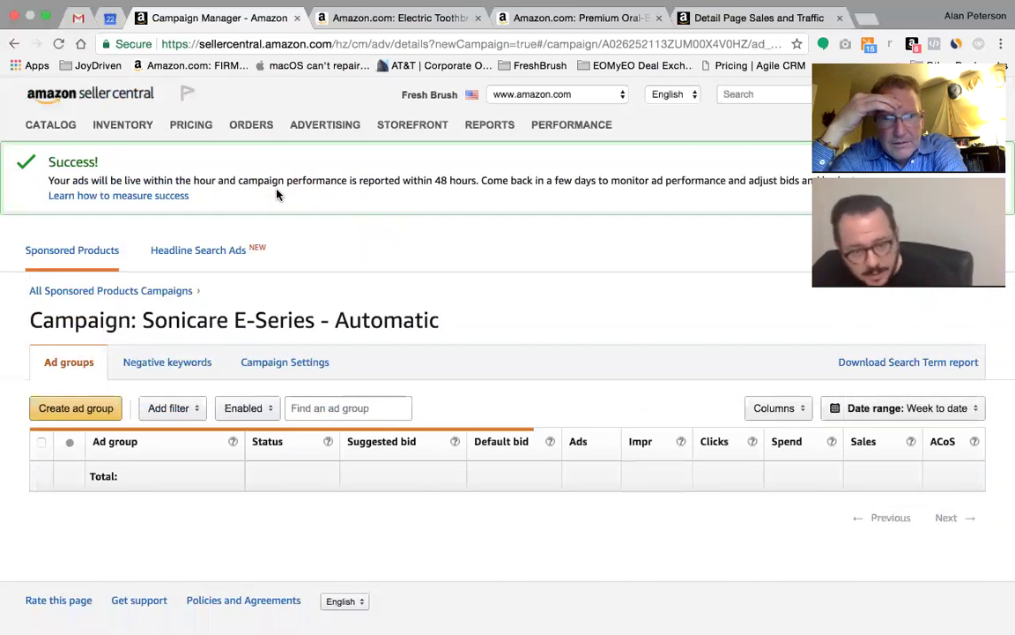
pyautogui.click(101, 290)
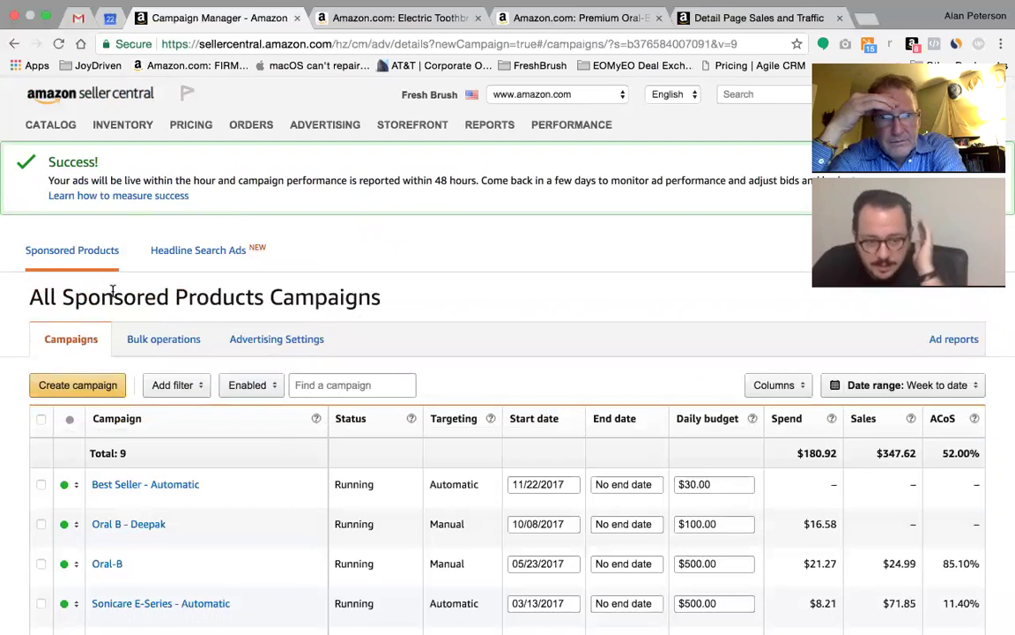
# Start a new Sponsored Products campaign and name it Sonicare - Automatic
pyautogui.click(78, 386)
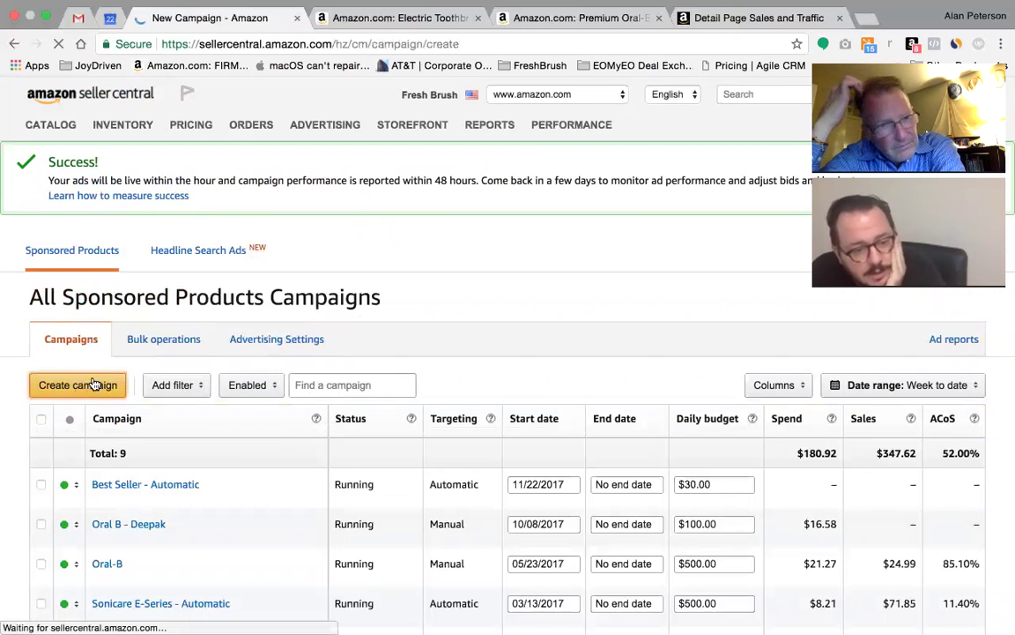
pyautogui.click(108, 274)
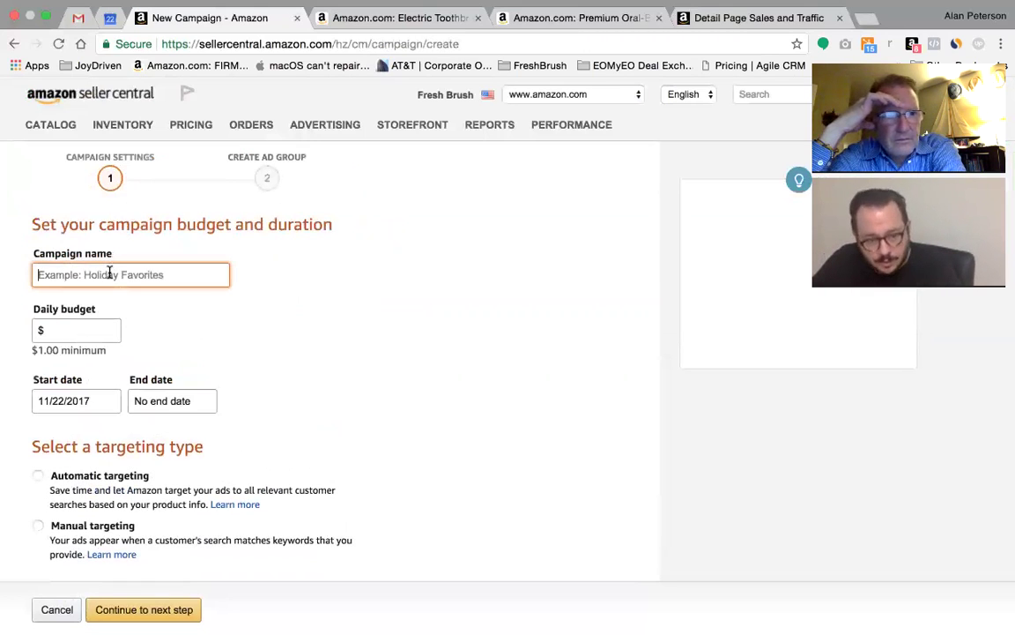
pyautogui.write('s')
pyautogui.press('BackSpace')
pyautogui.write('Sonicare - Aut')
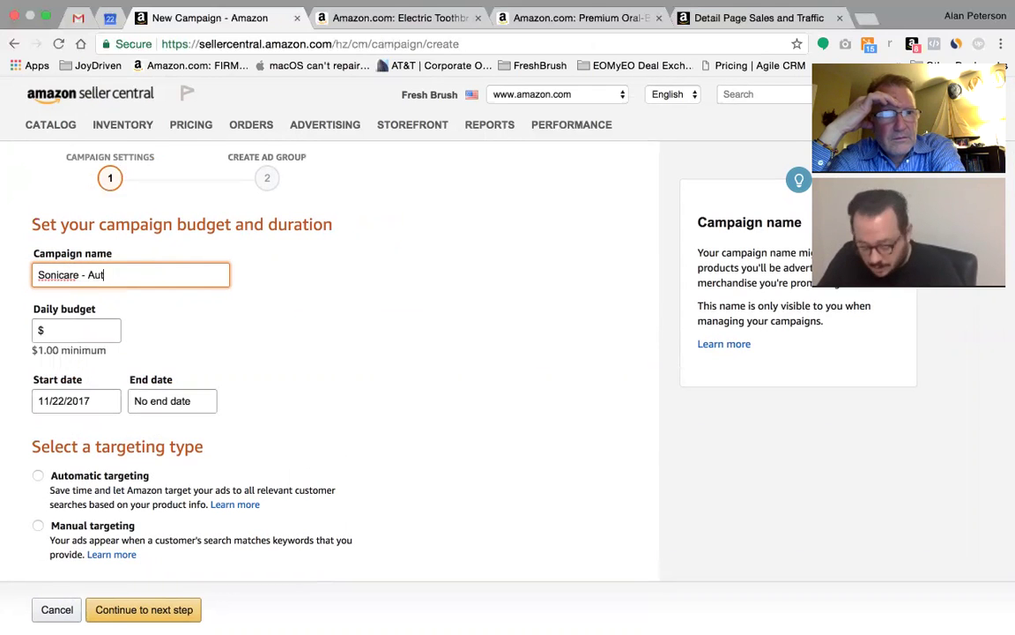
pyautogui.write('omatic')
# Set the campaign's daily budget to $20.00 with automatic targeting and continue to the ad group setup
pyautogui.scroll(-2, 92, 287)
pyautogui.click(89, 274)
pyautogui.write('20')
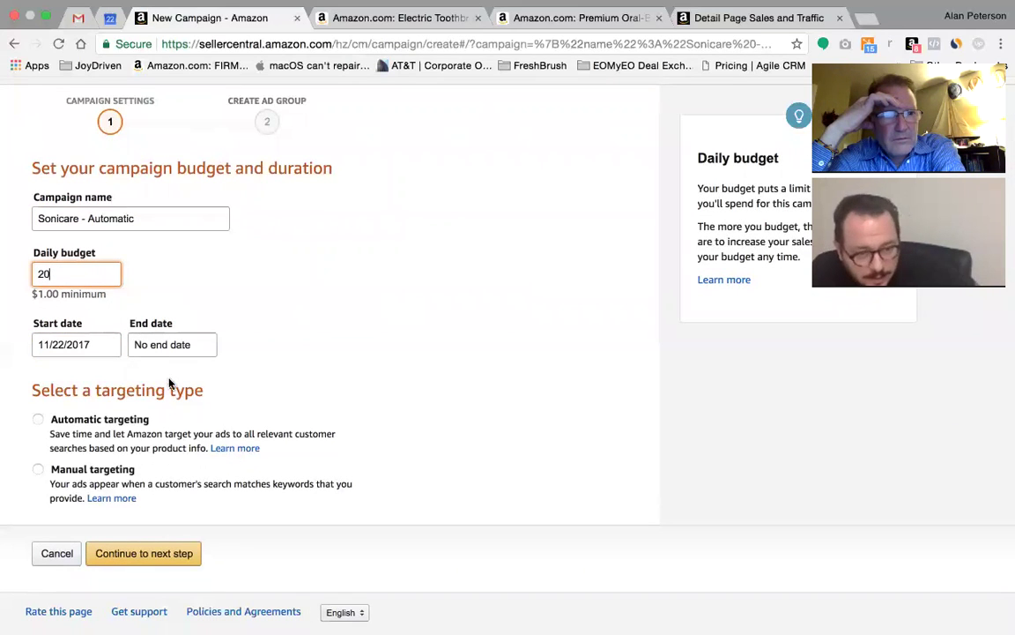
pyautogui.click(100, 421)
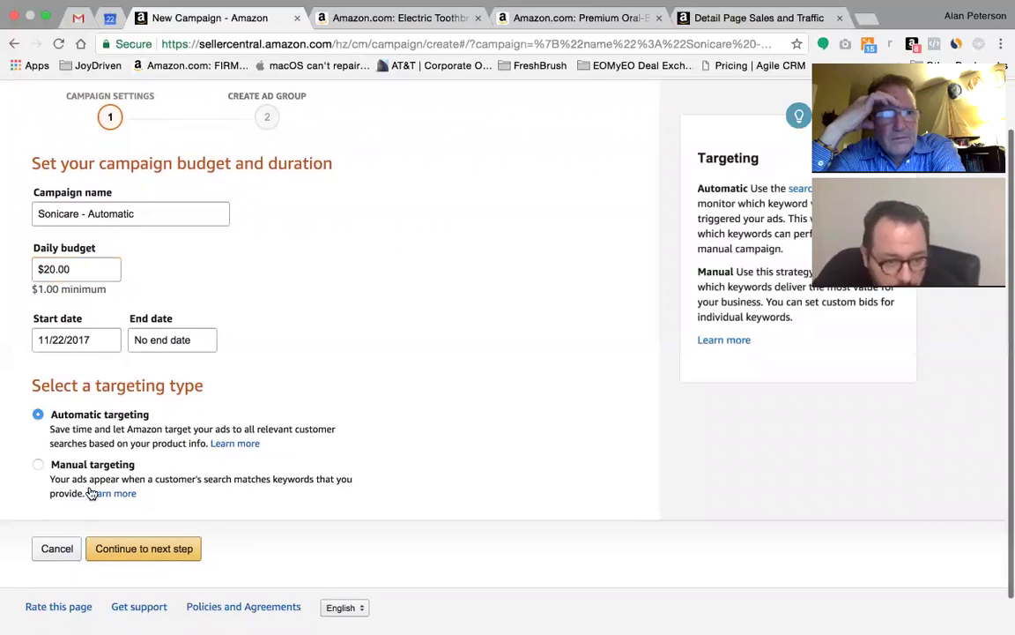
pyautogui.click(170, 550)
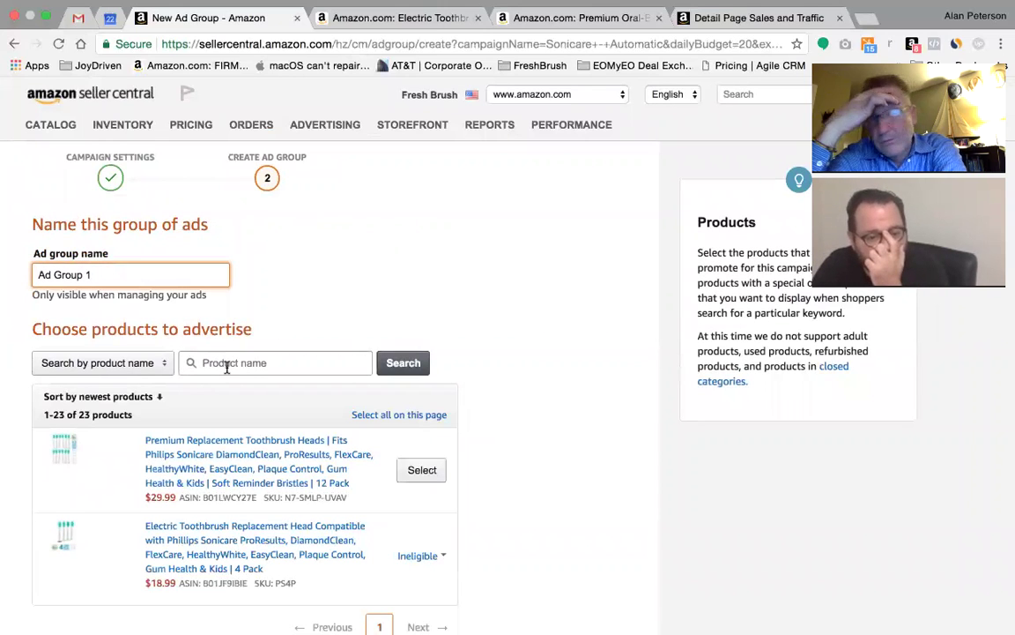
# Search the products to advertise by name, trying "sonic" and using "sonicare" instead
pyautogui.click(264, 362)
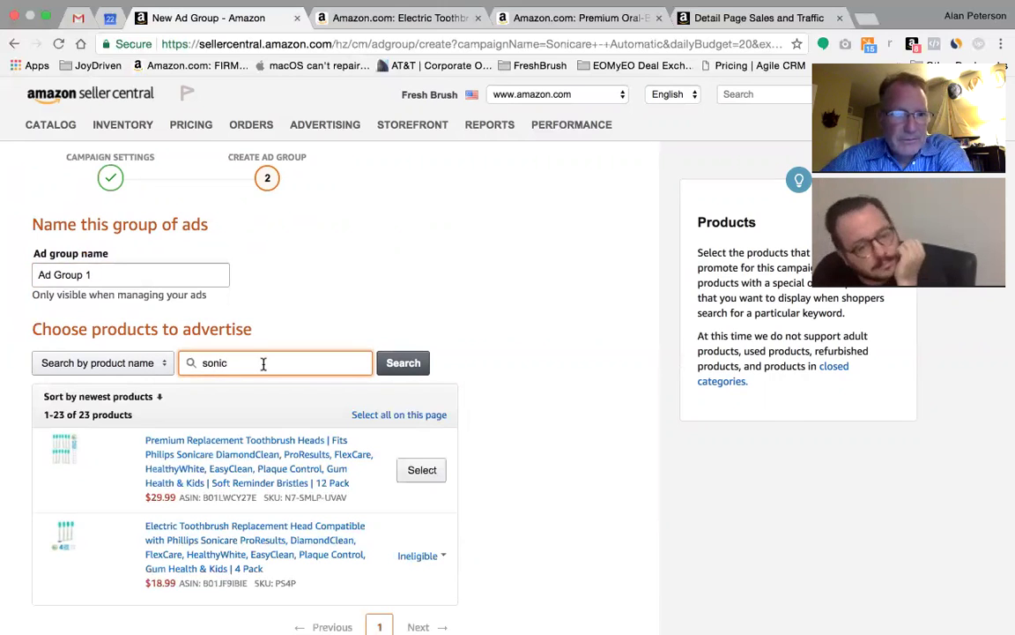
pyautogui.click(405, 365)
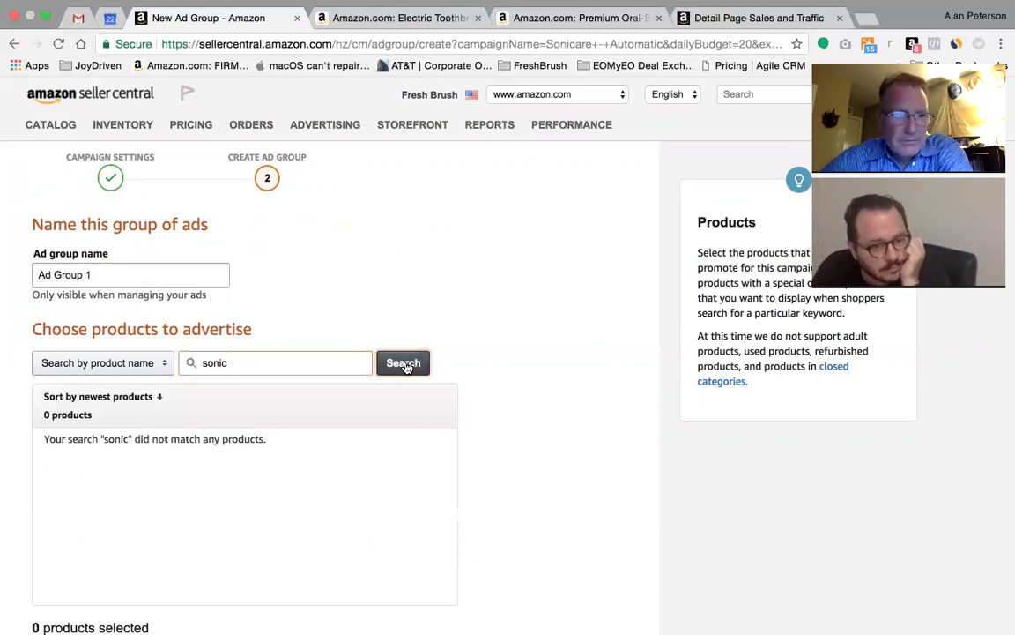
pyautogui.click(260, 358)
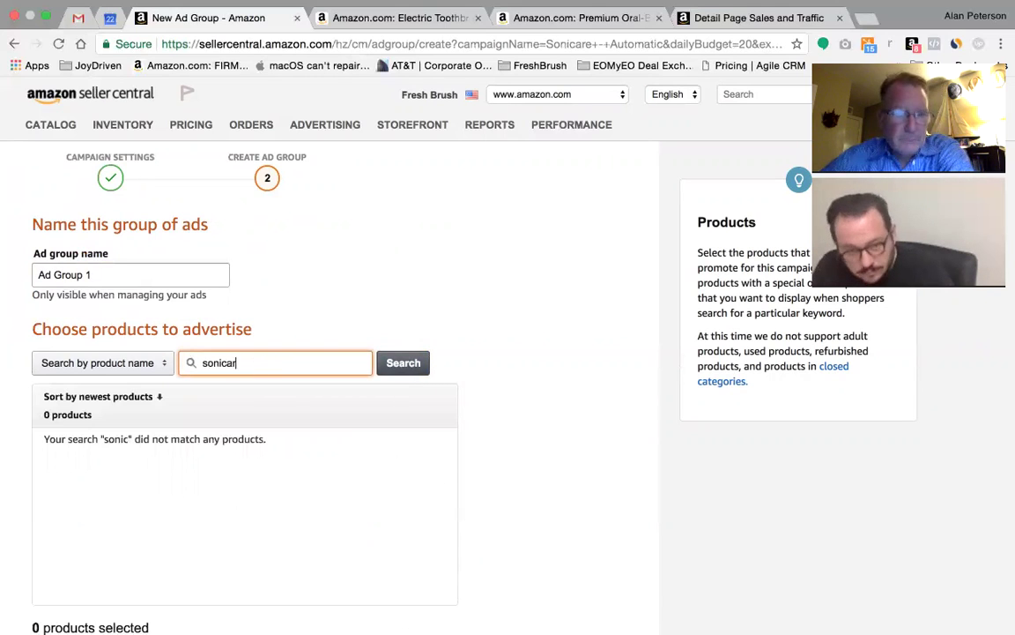
pyautogui.press('Return')
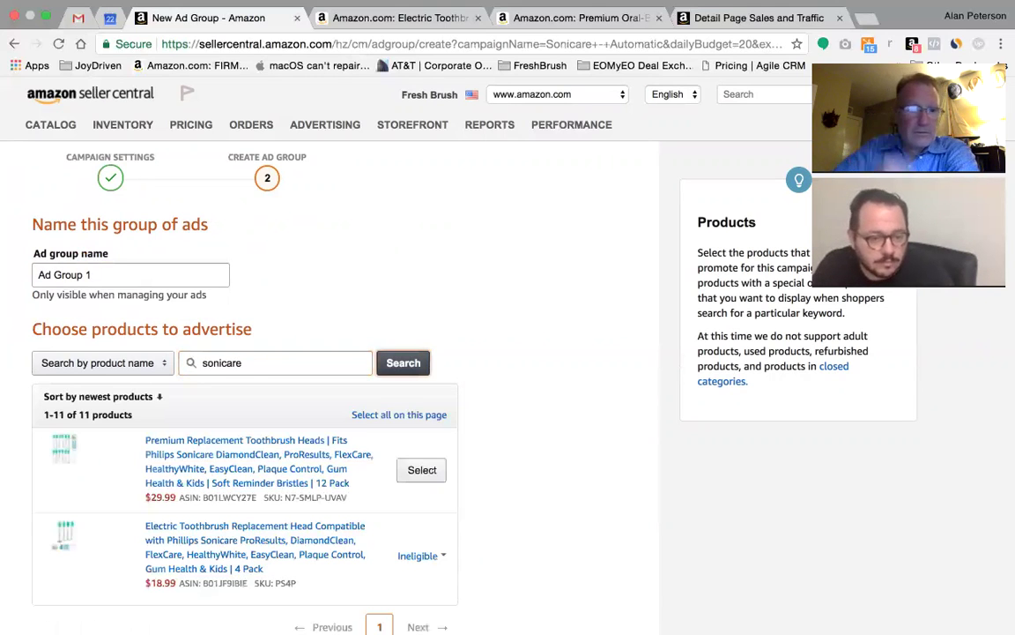
# Look through the Sonicare product results in the ad group setup, comparing pack sizes, prices, SKUs and ad eligibility
pyautogui.scroll(-2, 244, 511)
pyautogui.scroll(-4, 244, 511)
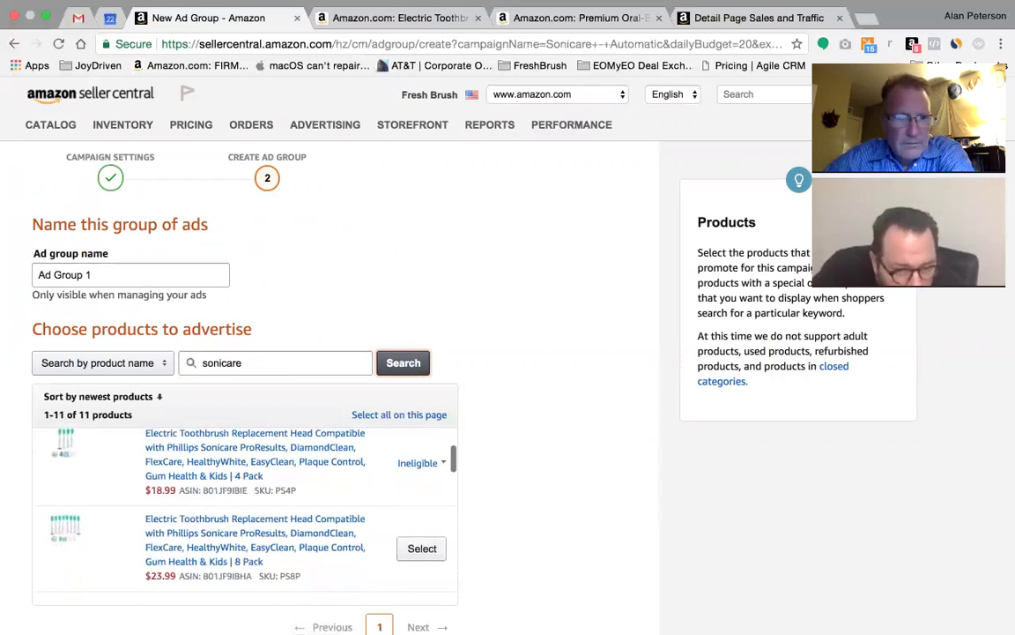
pyautogui.scroll(-5, 244, 512)
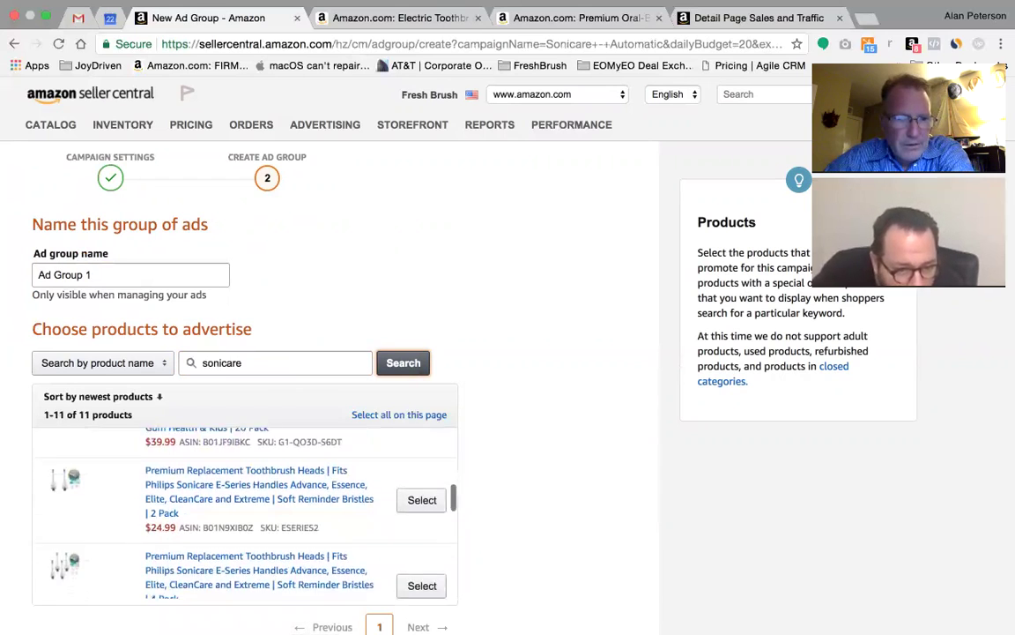
pyautogui.scroll(-5, 244, 511)
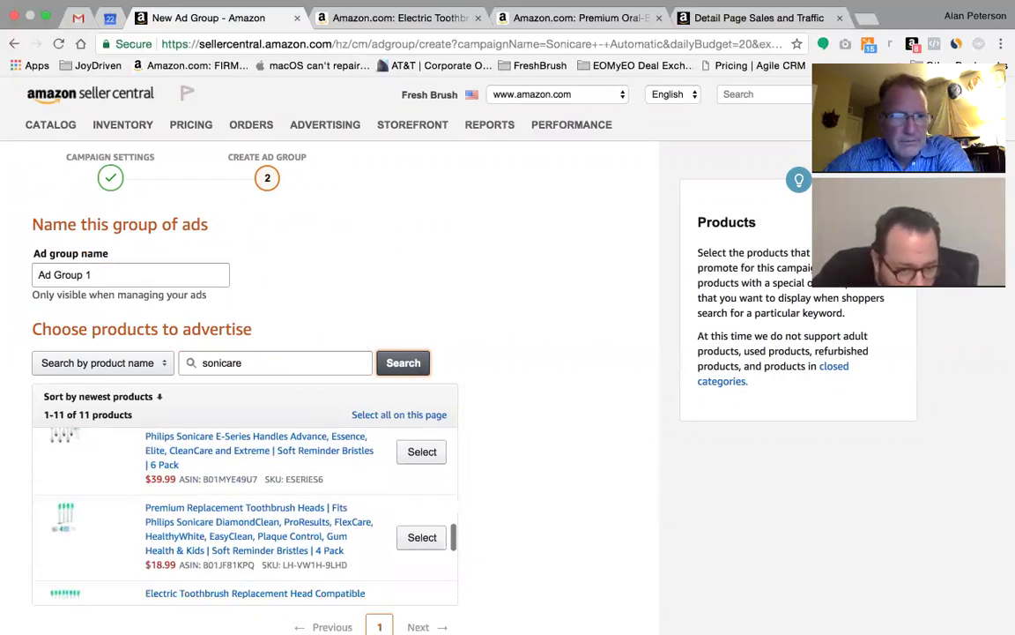
pyautogui.scroll(-5, 244, 512)
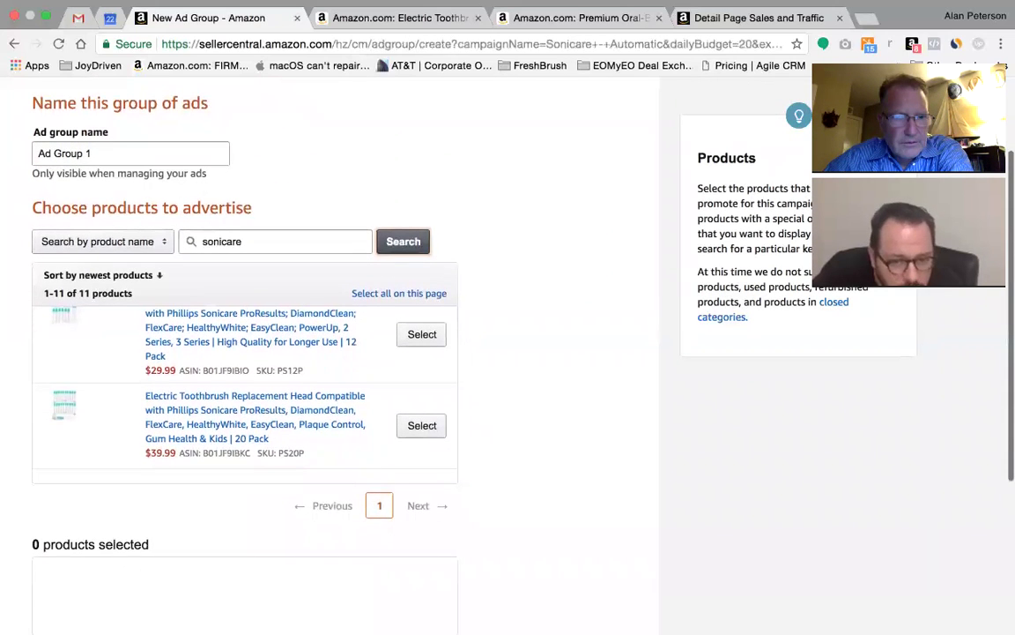
pyautogui.scroll(5, 256, 465)
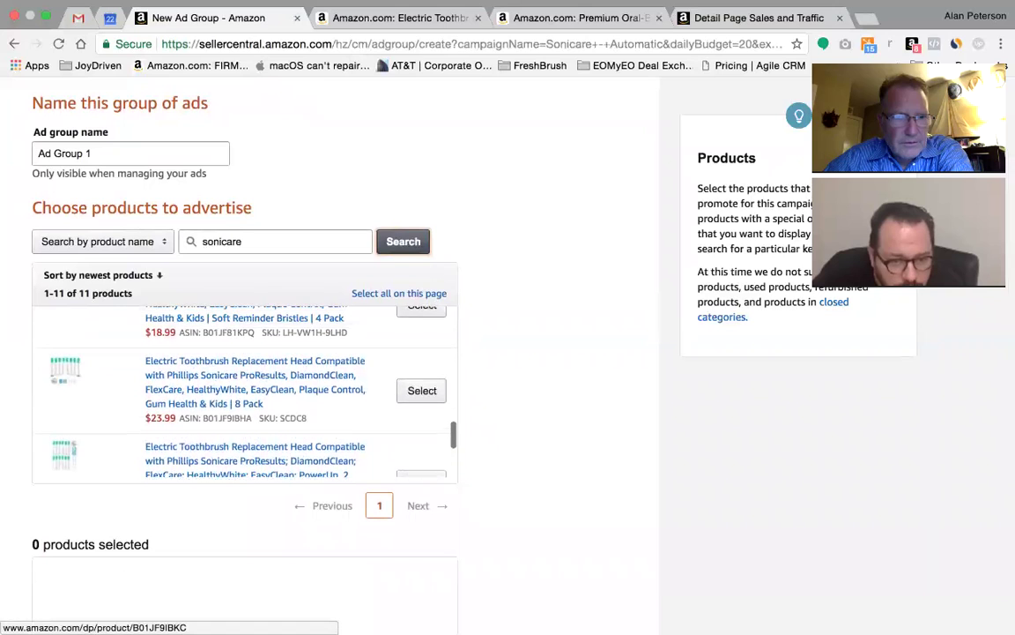
pyautogui.scroll(3, 256, 415)
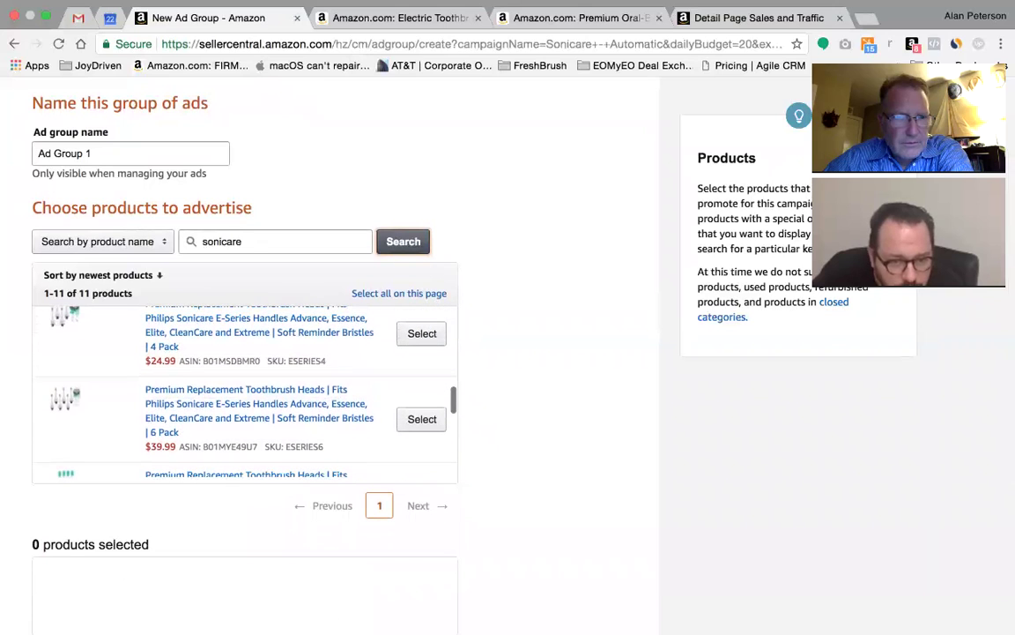
pyautogui.scroll(1, 255, 415)
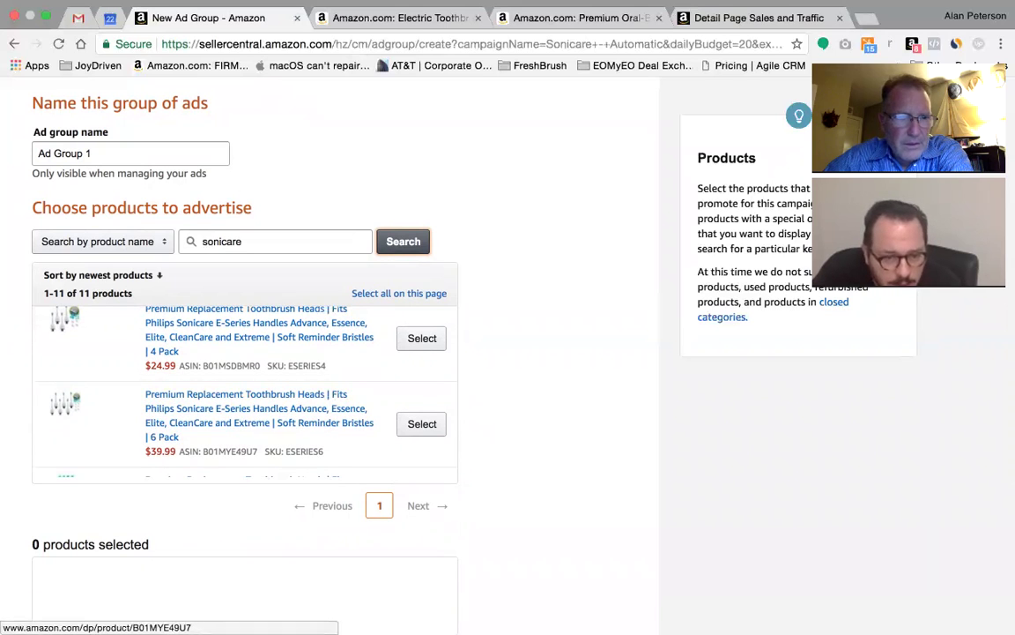
pyautogui.scroll(3, 255, 441)
pyautogui.scroll(2, 255, 441)
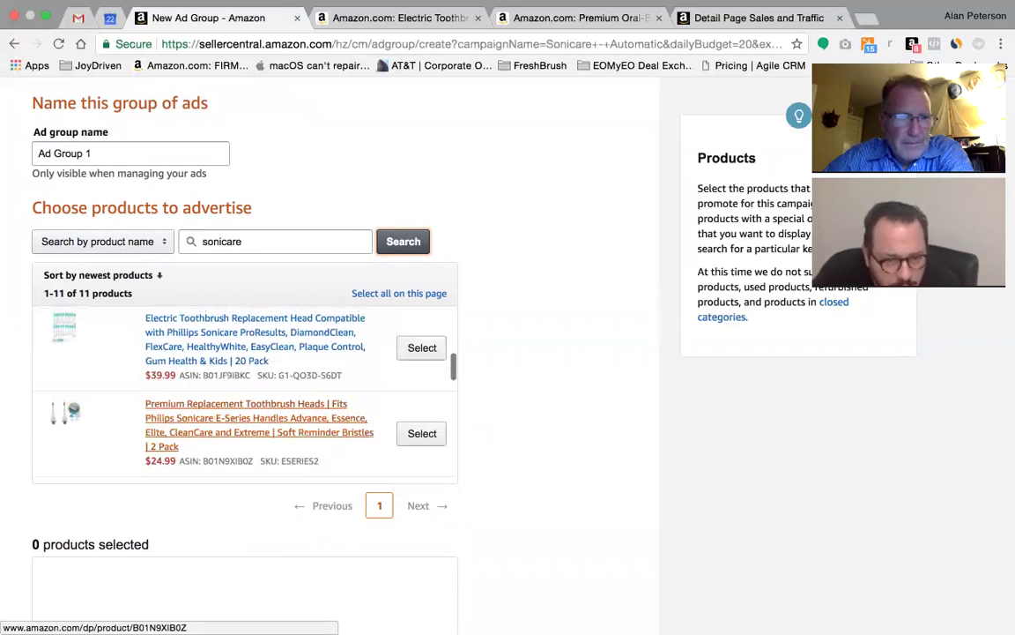
pyautogui.scroll(-5, 256, 432)
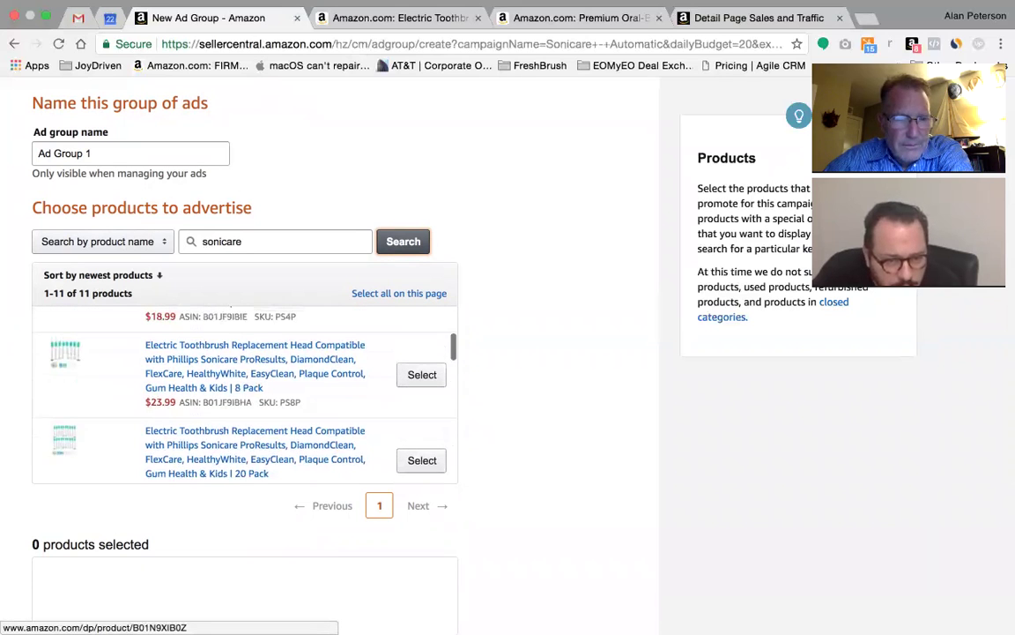
pyautogui.scroll(5, 256, 392)
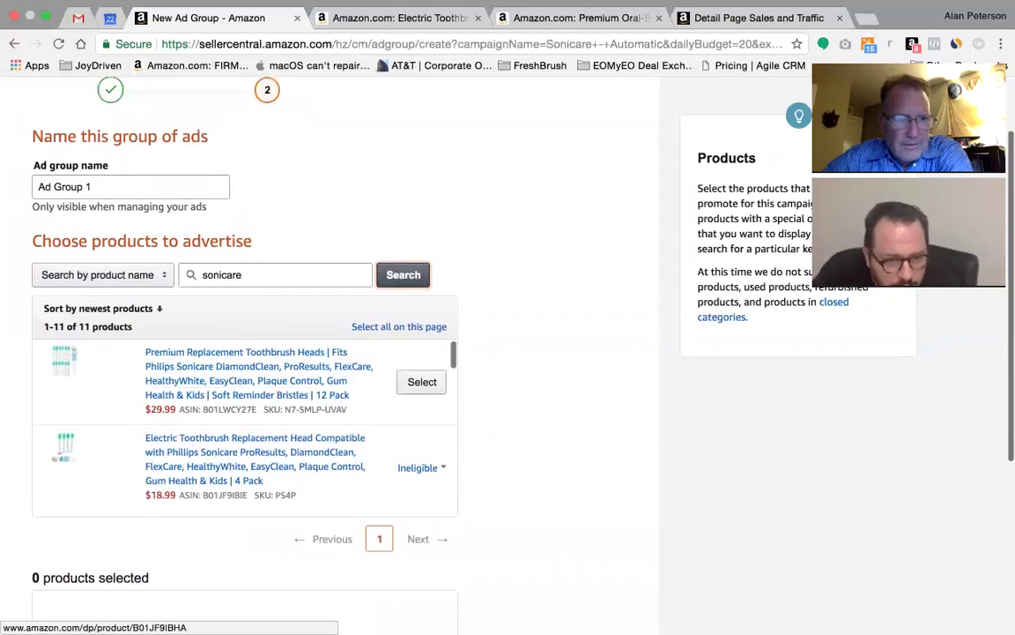
pyautogui.scroll(-2, 255, 384)
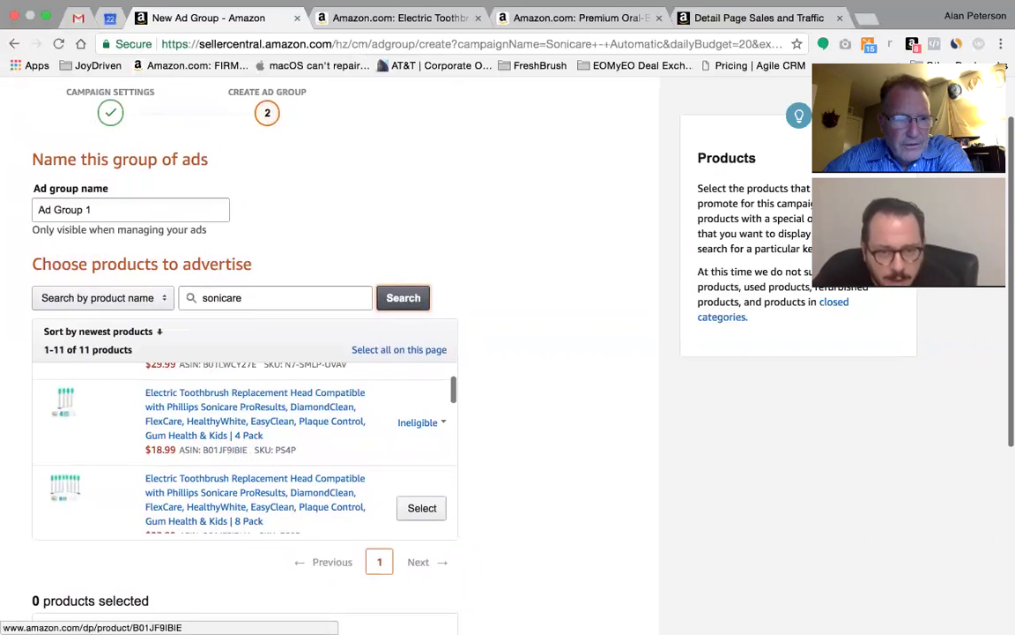
pyautogui.scroll(-1, 256, 384)
pyautogui.scroll(-3, 256, 379)
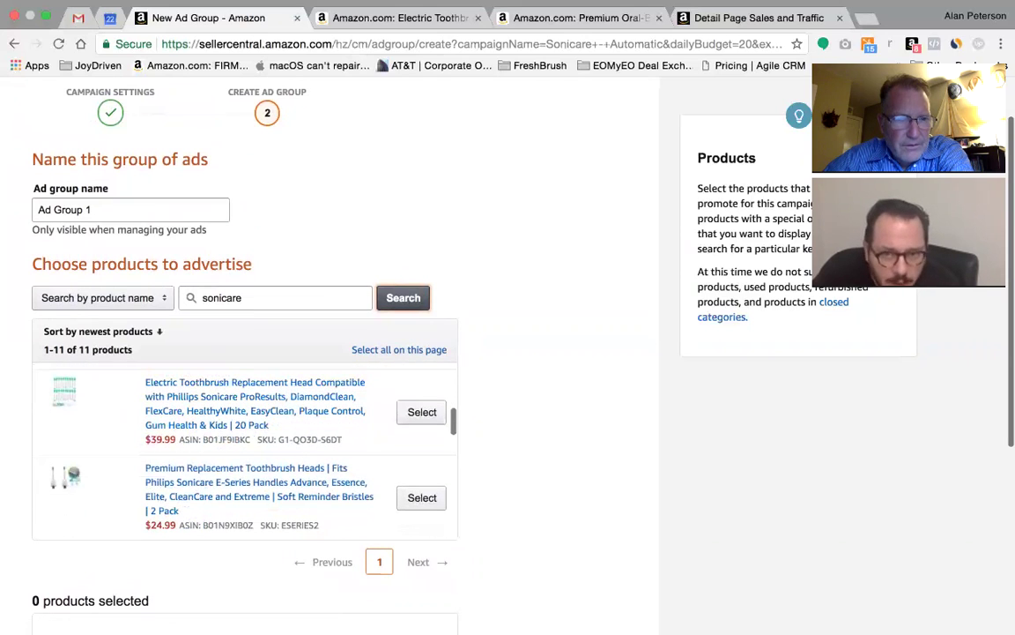
# Open the Sonicare E-Series ad group of the Sonicare E-Series - Automatic campaign in a separate tab and check its advertised SKUs
pyautogui.click(577, 17)
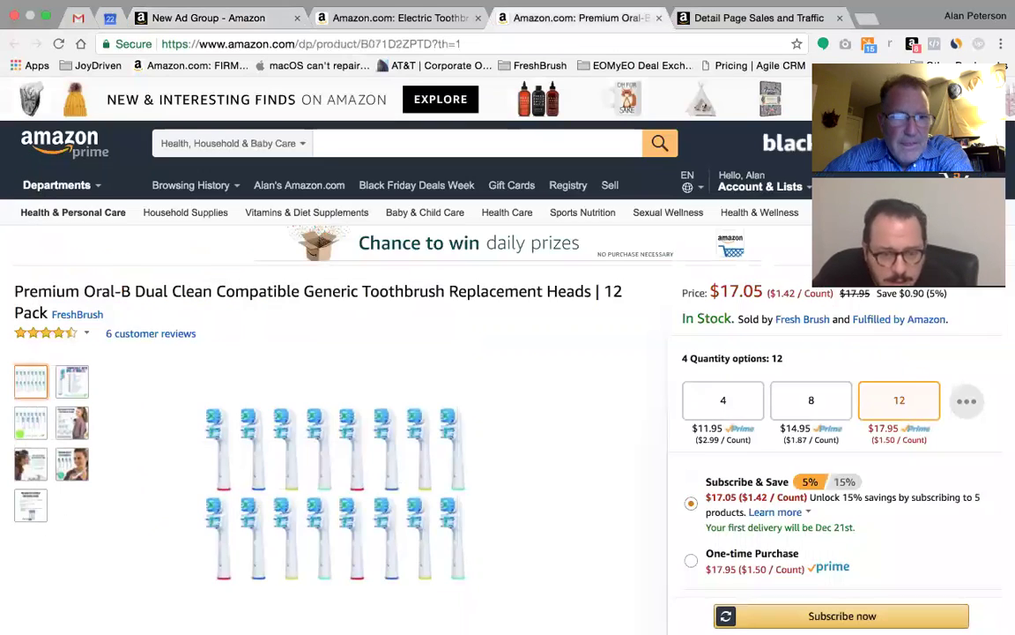
pyautogui.click(397, 18)
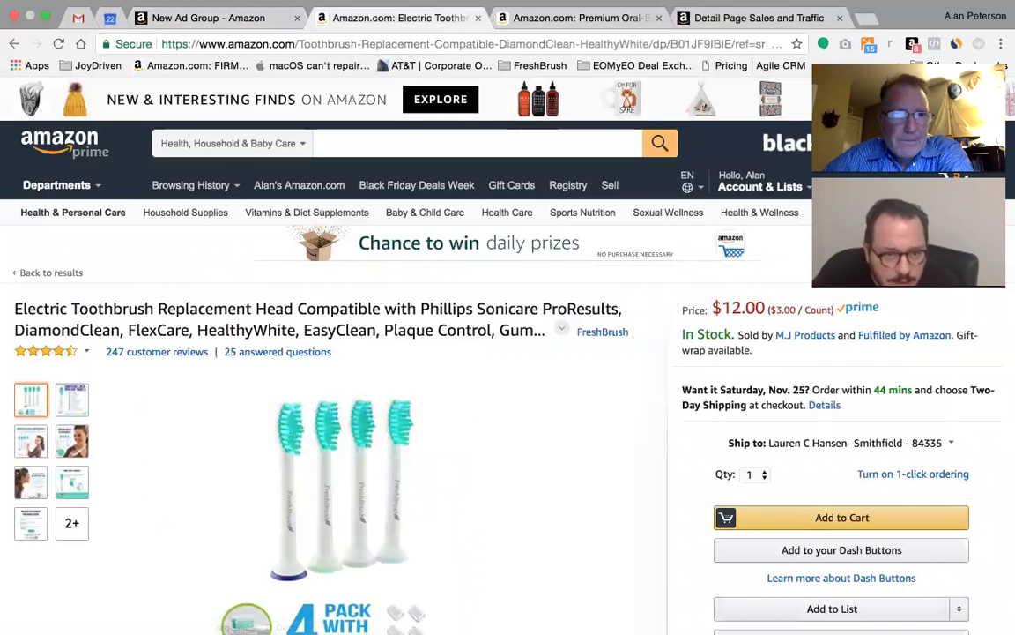
pyautogui.click(758, 18)
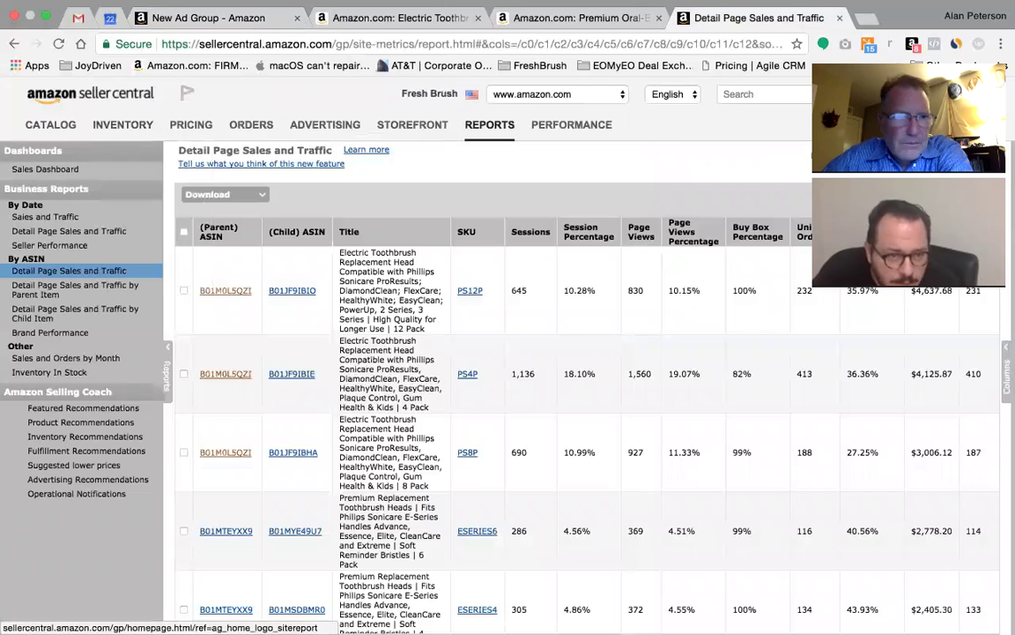
pyautogui.moveTo(325, 124)
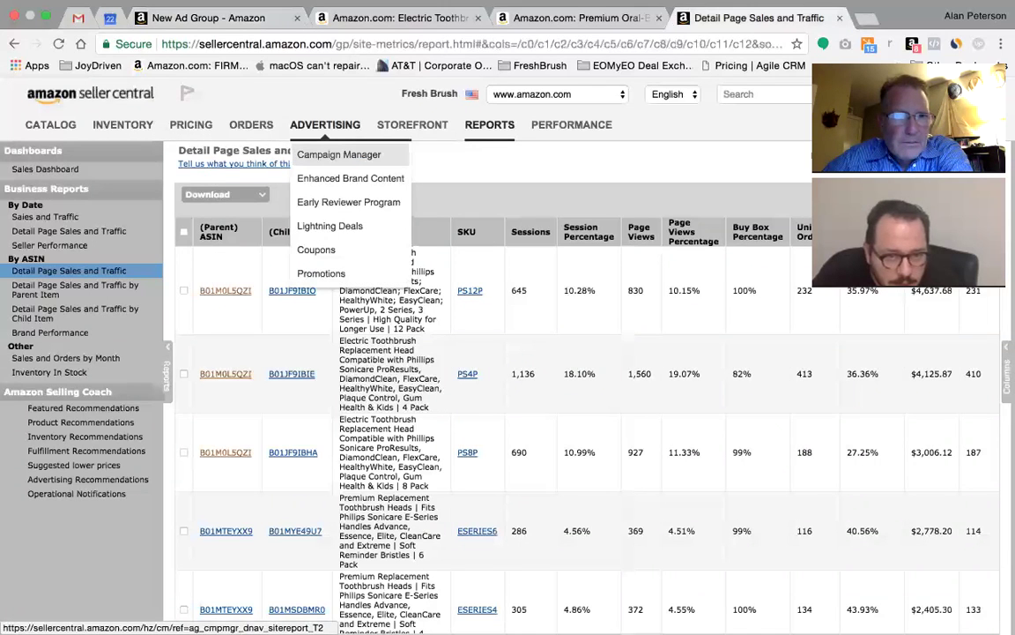
pyautogui.click(339, 154)
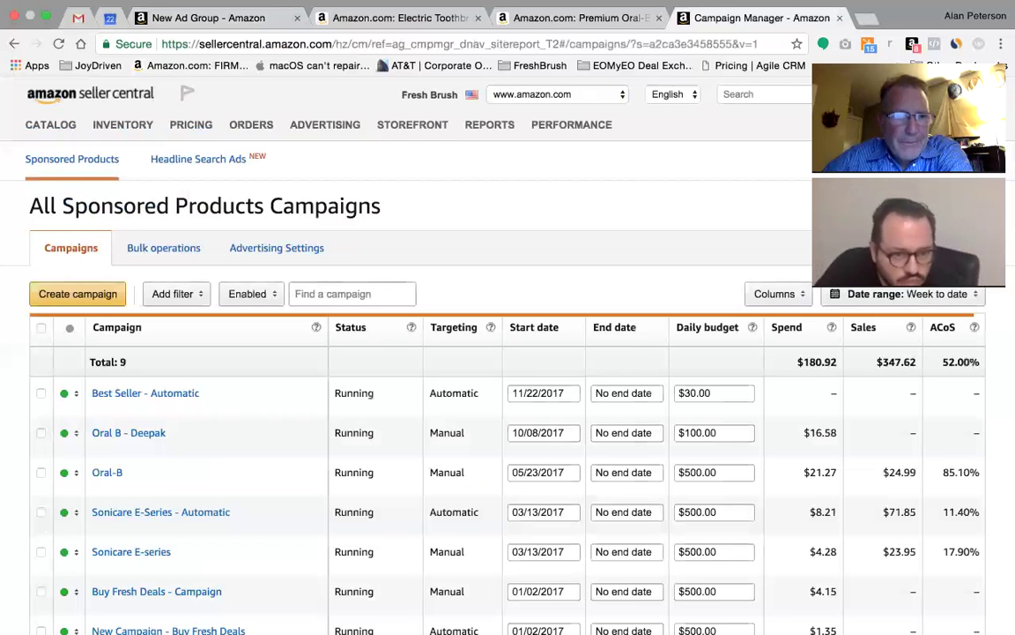
pyautogui.click(160, 512)
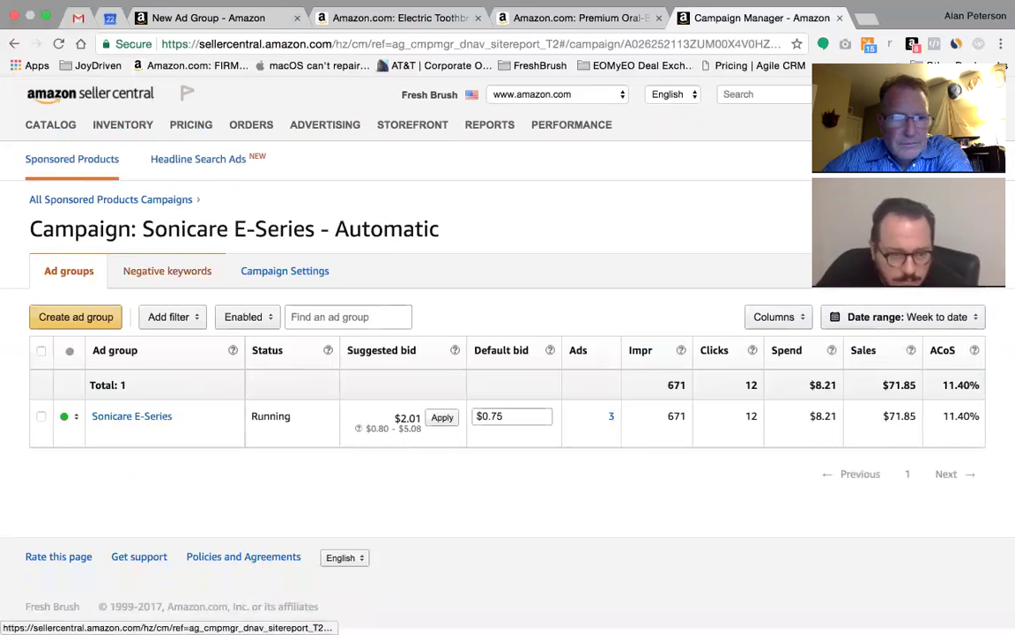
pyautogui.click(132, 416)
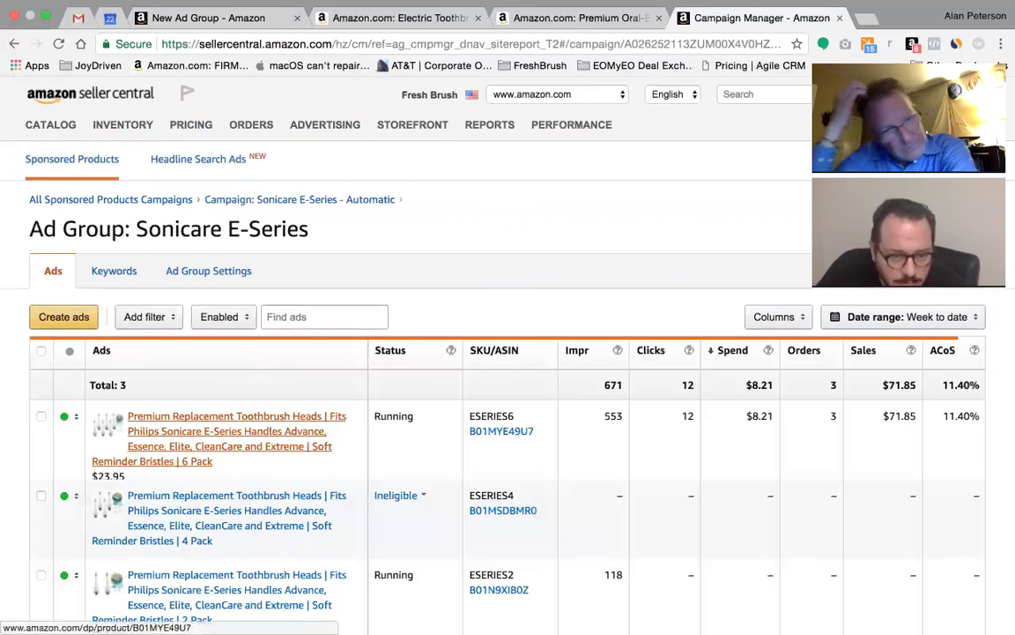
pyautogui.scroll(-1, 220, 432)
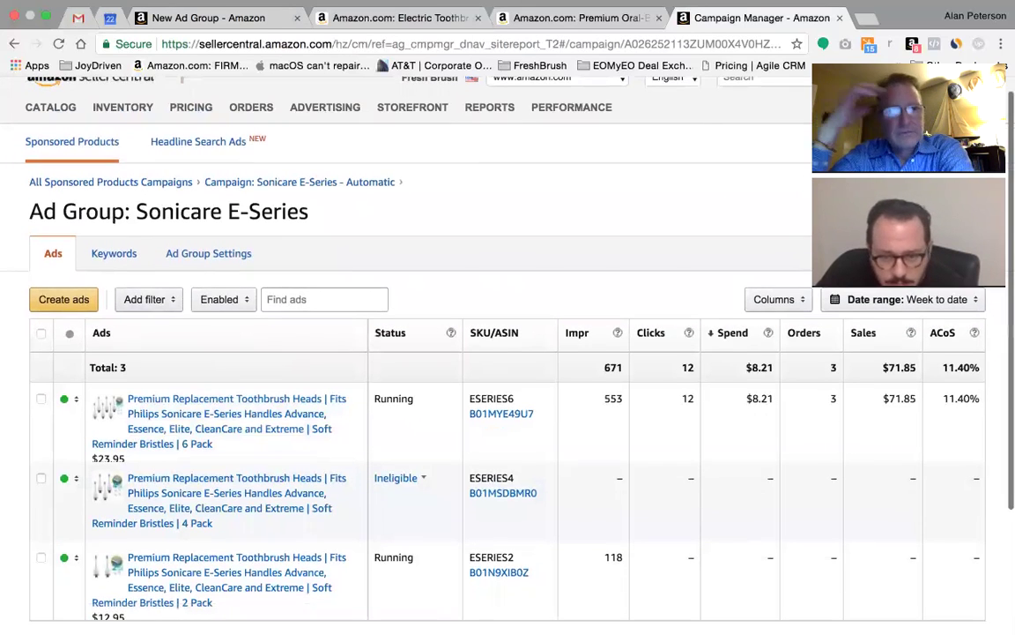
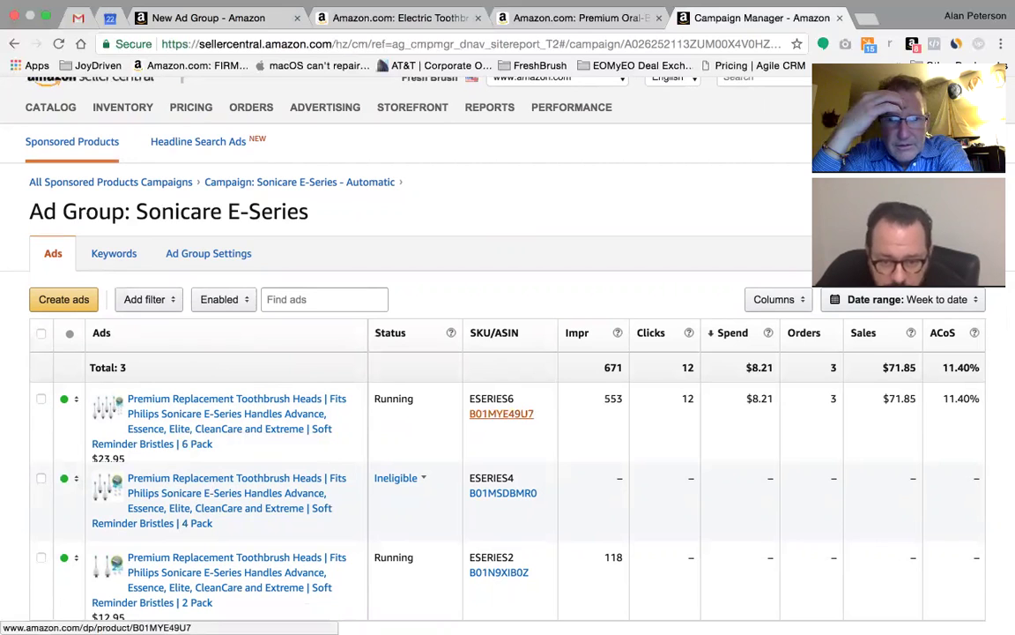
# Return to the new ad group setup and check the Sonicare E-Series 2, 4 and 6 Pack entries among the search results
pyautogui.click(208, 18)
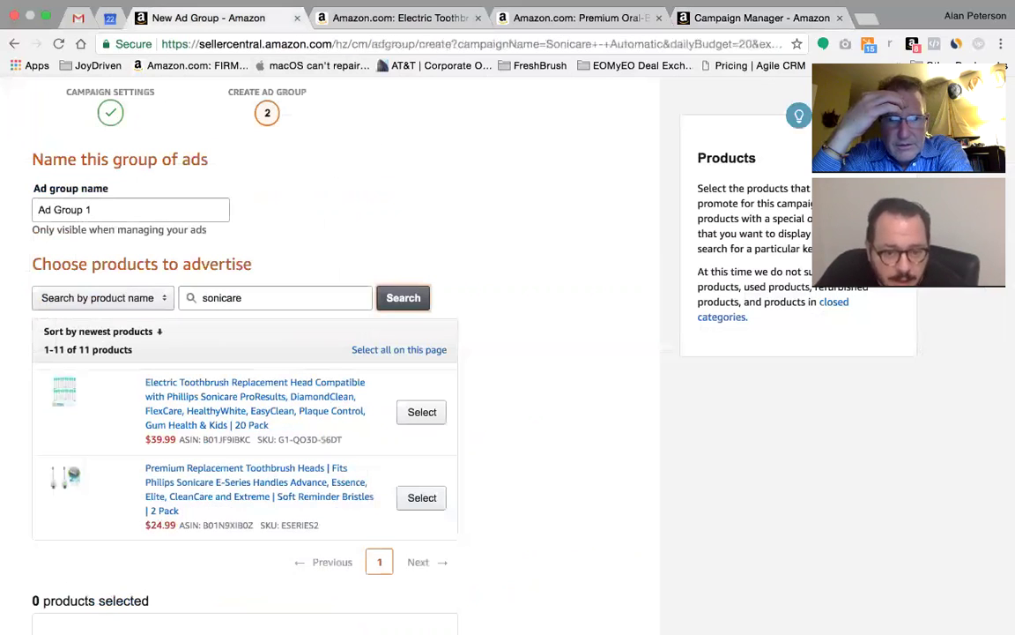
pyautogui.scroll(-3, 255, 428)
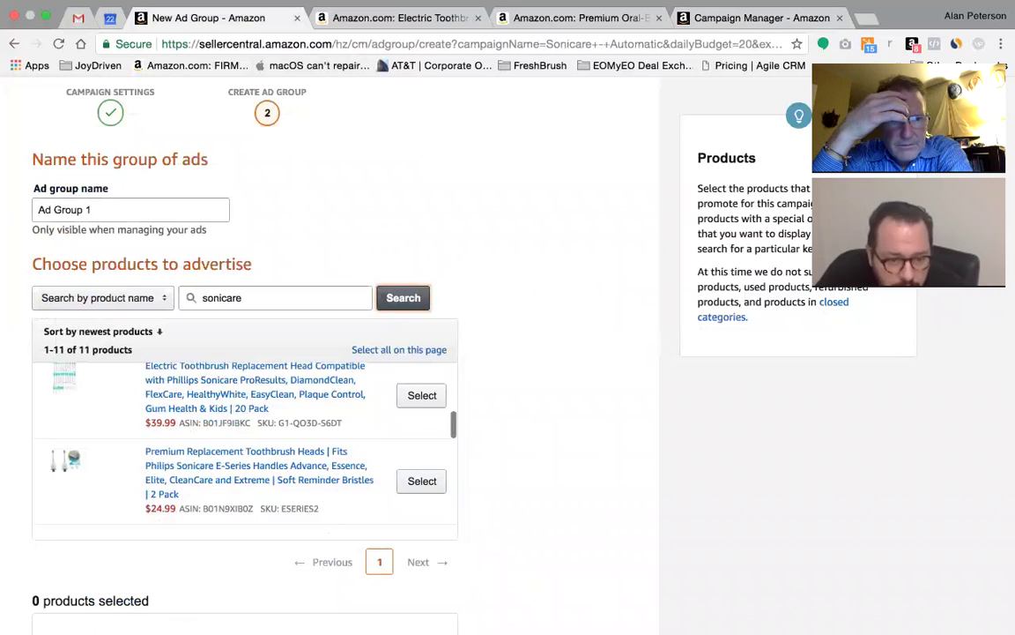
pyautogui.scroll(-3, 256, 454)
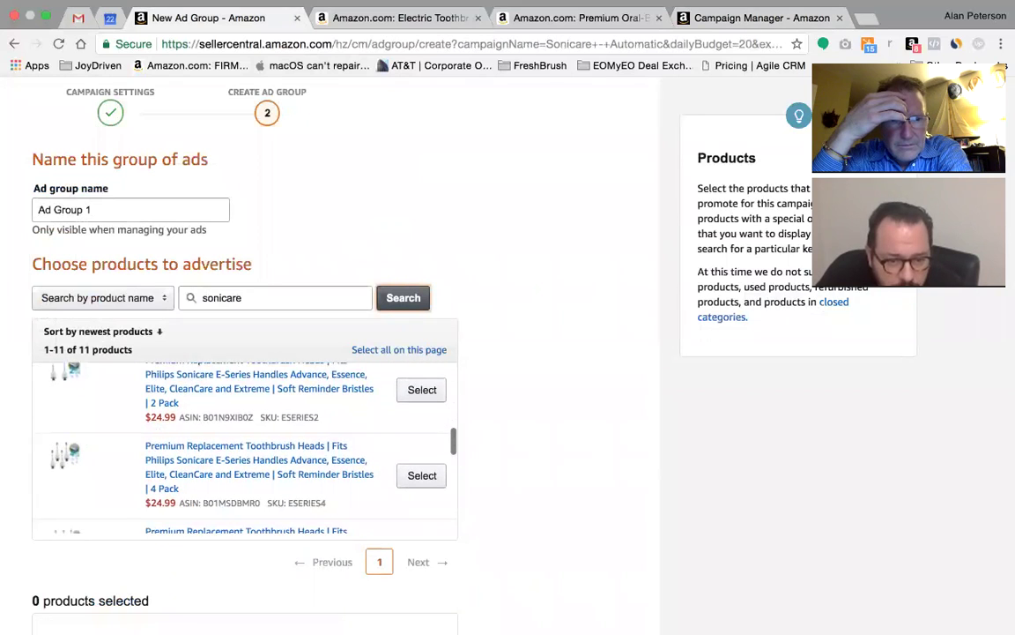
pyautogui.scroll(-2, 256, 454)
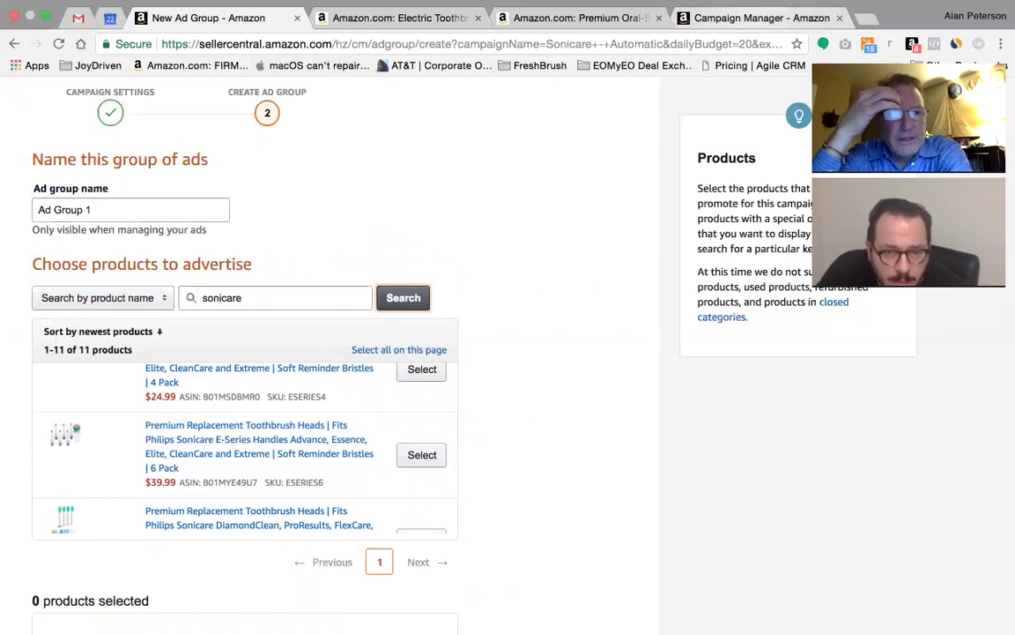
# Open the inventory management page and expand the Electric Toothbrush Replacement Head listing for Sonicare ProResults to inspect its pack variations
pyautogui.click(758, 18)
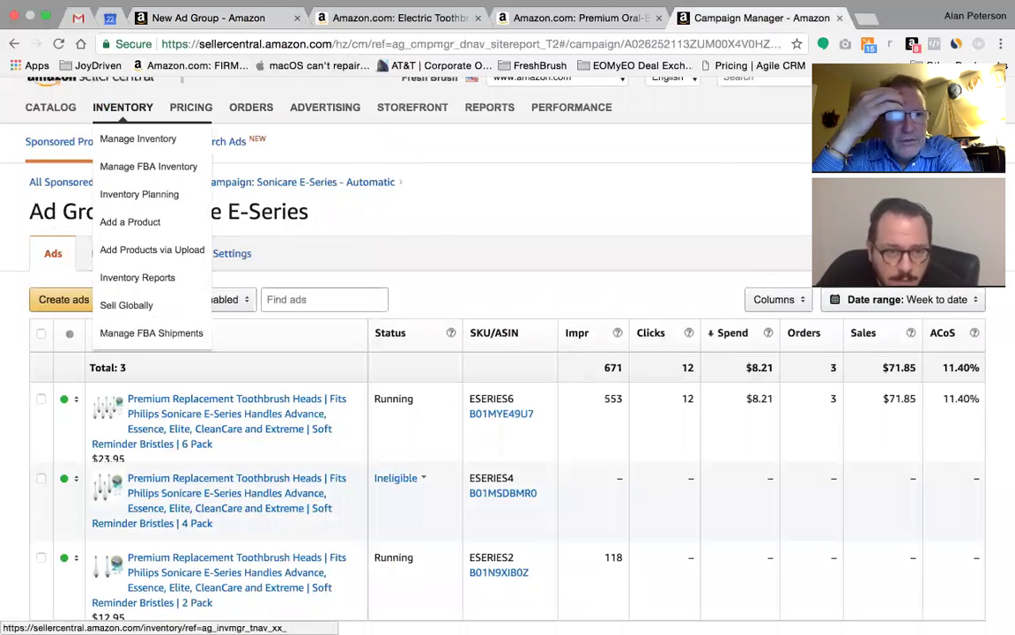
pyautogui.click(138, 139)
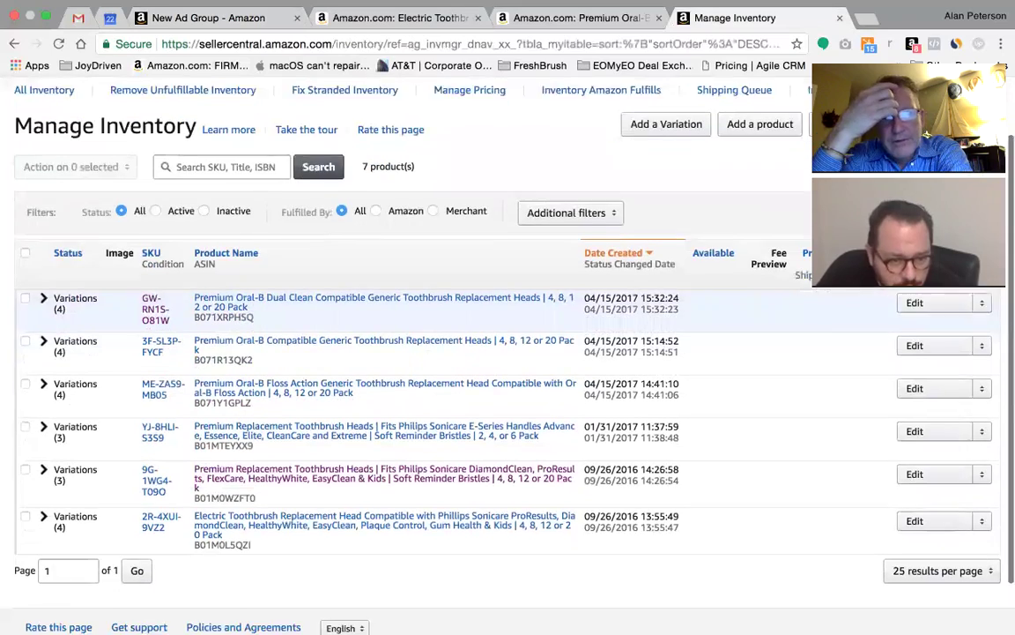
pyautogui.scroll(-1, 456, 324)
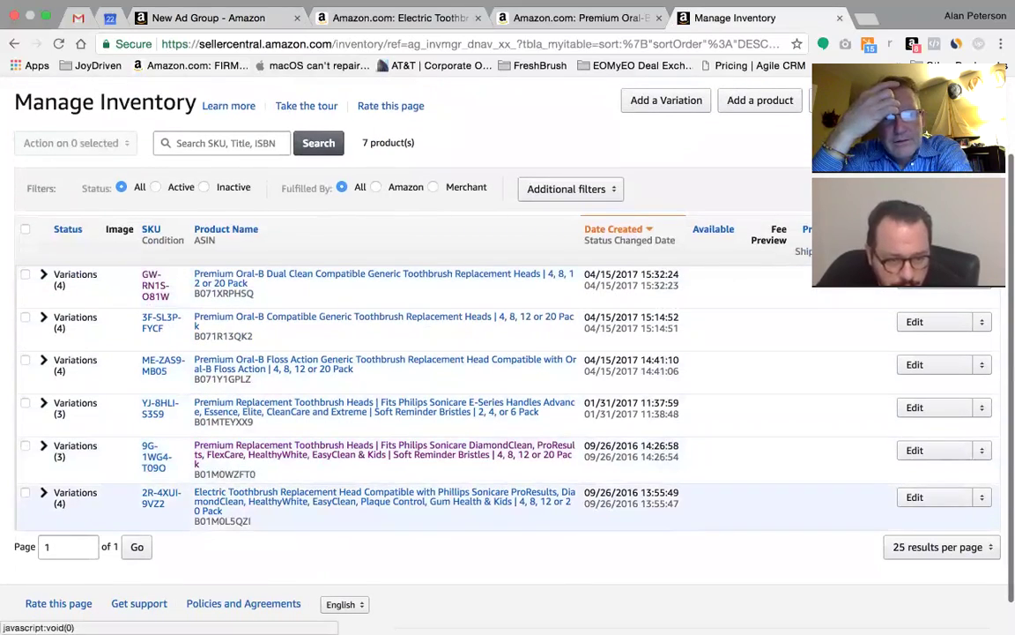
pyautogui.click(43, 494)
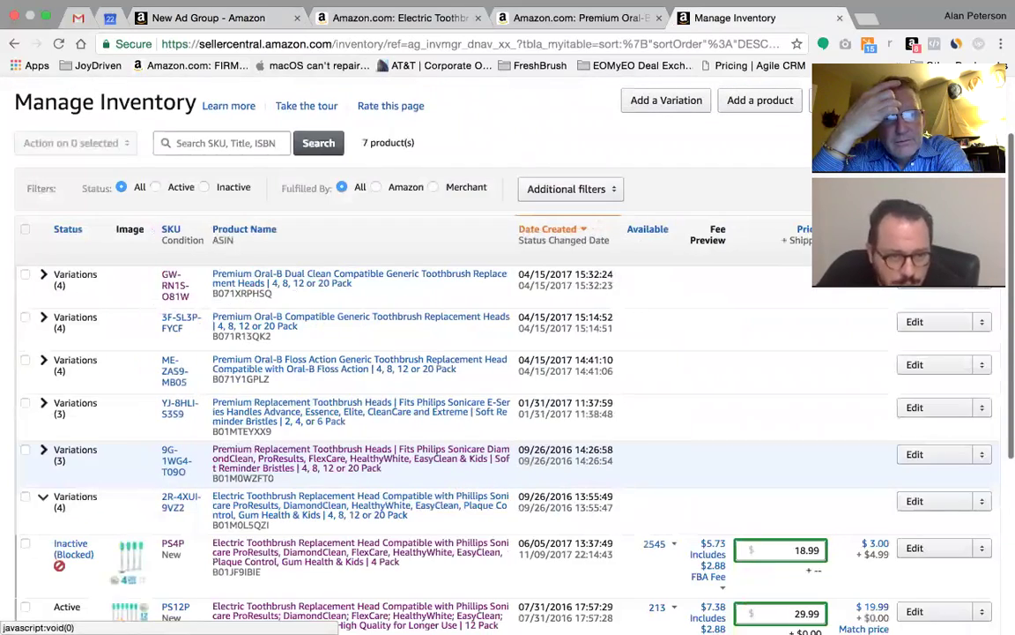
pyautogui.scroll(-5, 456, 365)
pyautogui.scroll(5, 456, 396)
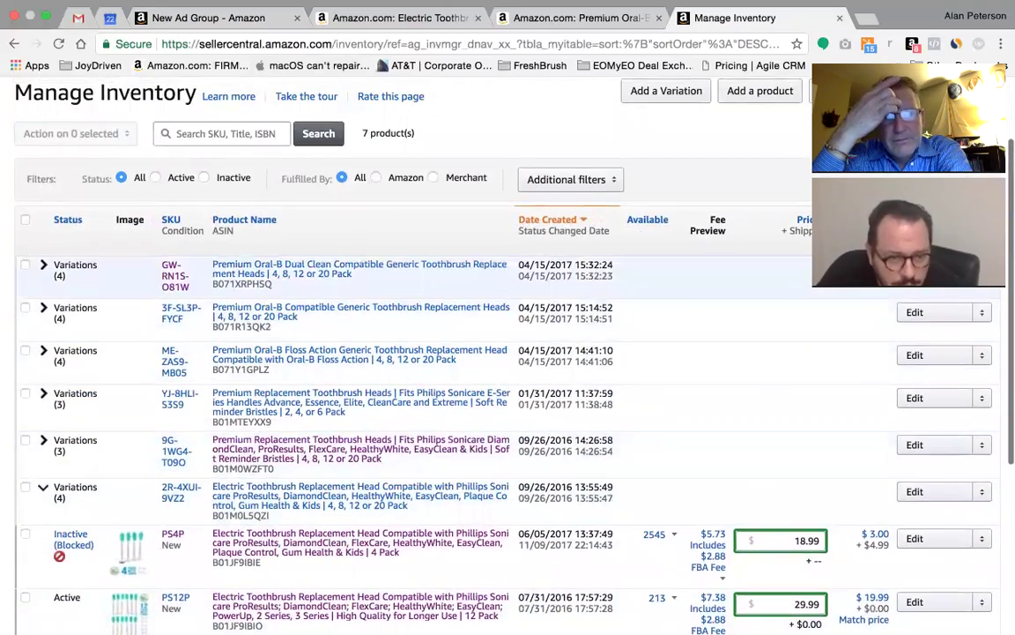
# Expand the Premium Oral-B Dual Clean listing in the inventory and inspect its pack variations, stock and prices
pyautogui.click(43, 264)
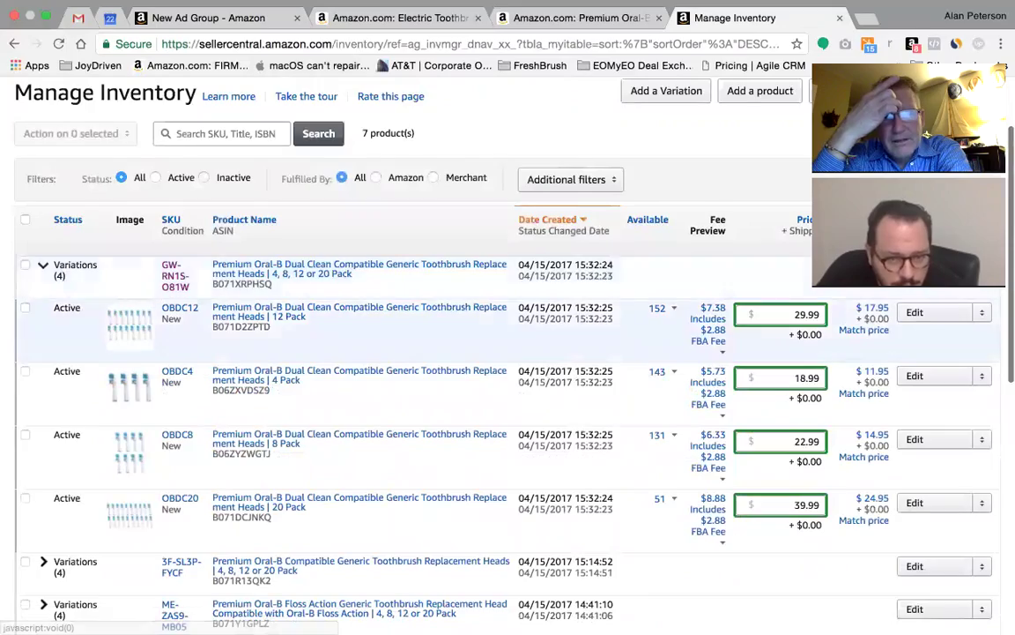
pyautogui.scroll(-3, 456, 365)
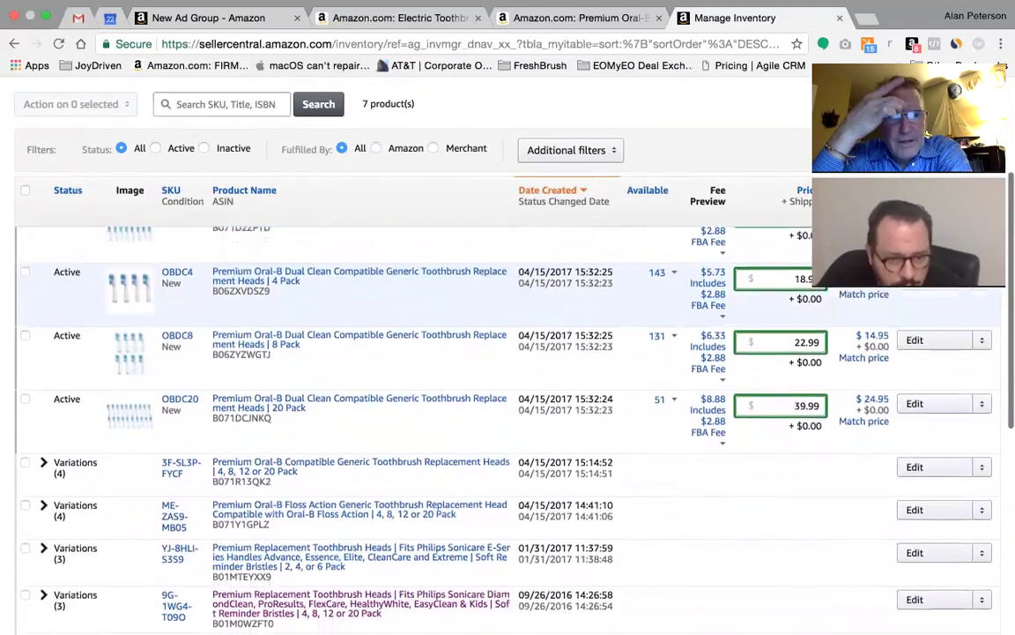
pyautogui.scroll(-2, 456, 364)
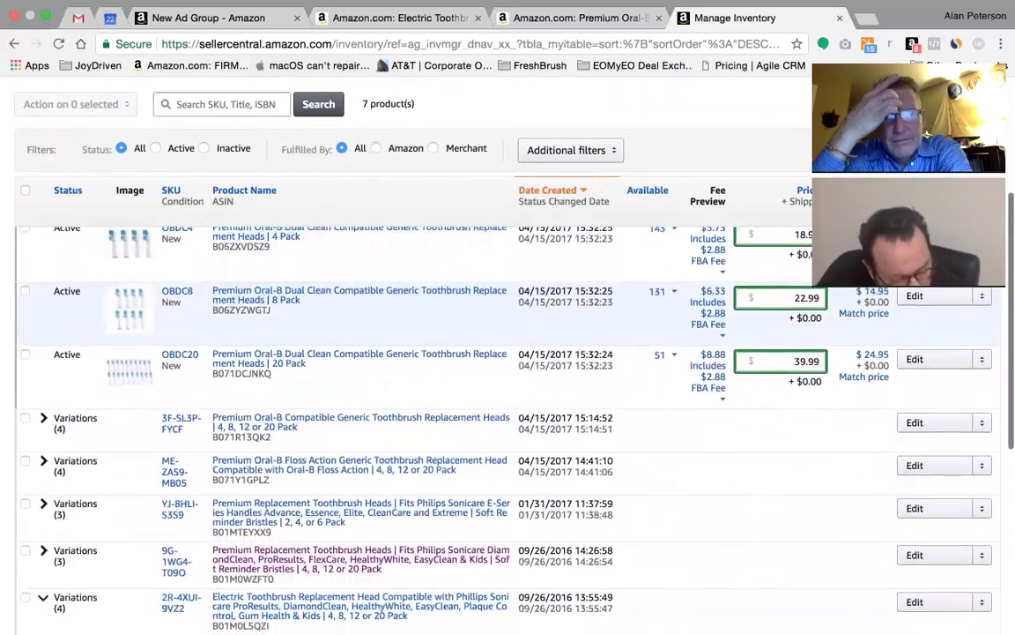
pyautogui.scroll(-1, 456, 365)
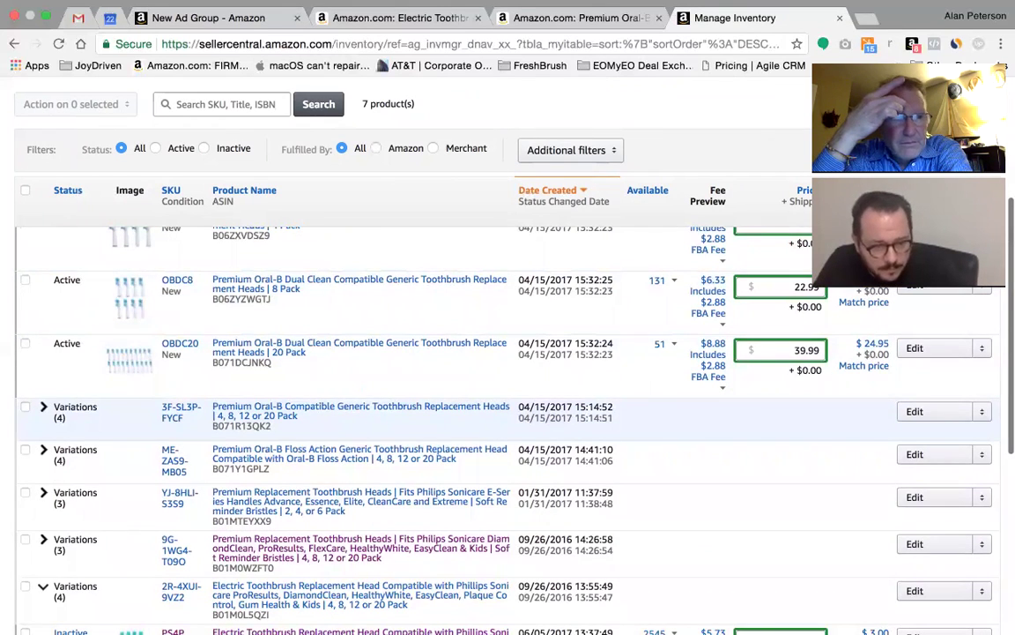
# Expand the Premium Oral-B Compatible and Oral-B Floss Action listings and review the stock and prices of their packs
pyautogui.click(43, 407)
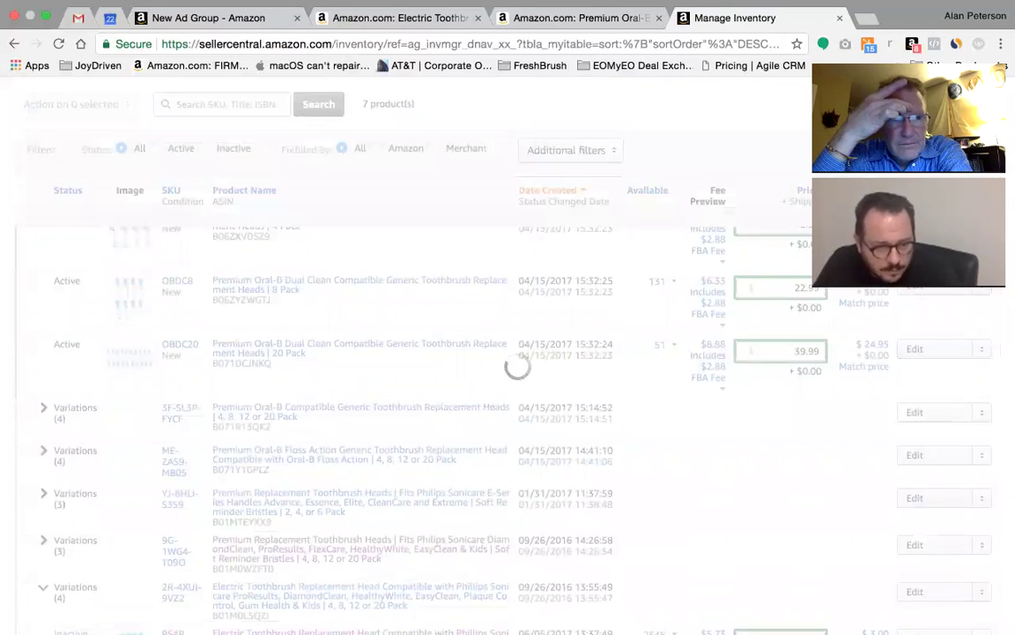
pyautogui.scroll(-5, 456, 379)
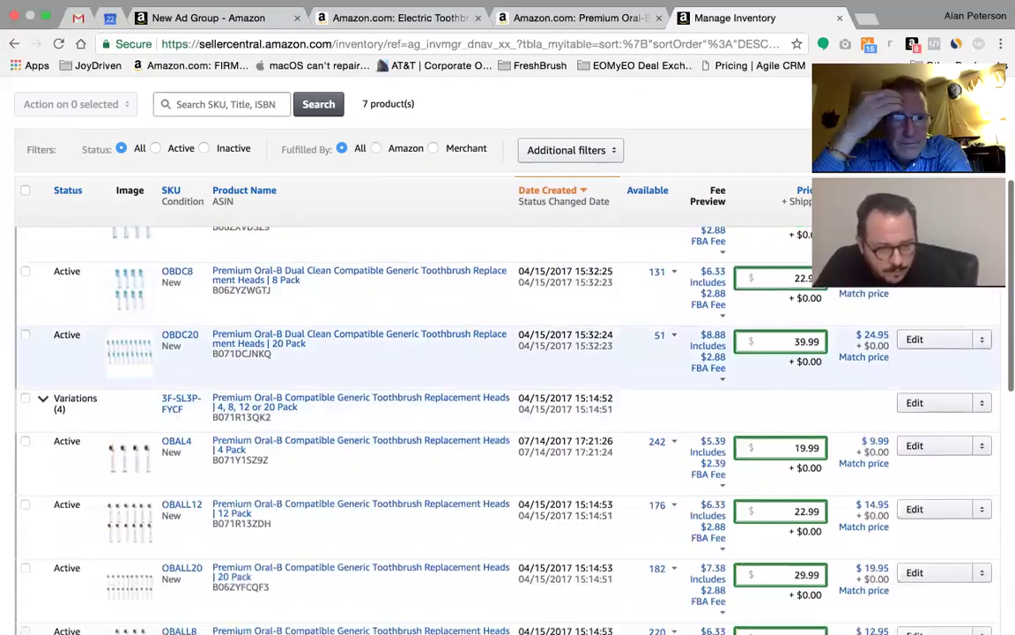
pyautogui.scroll(-5, 456, 397)
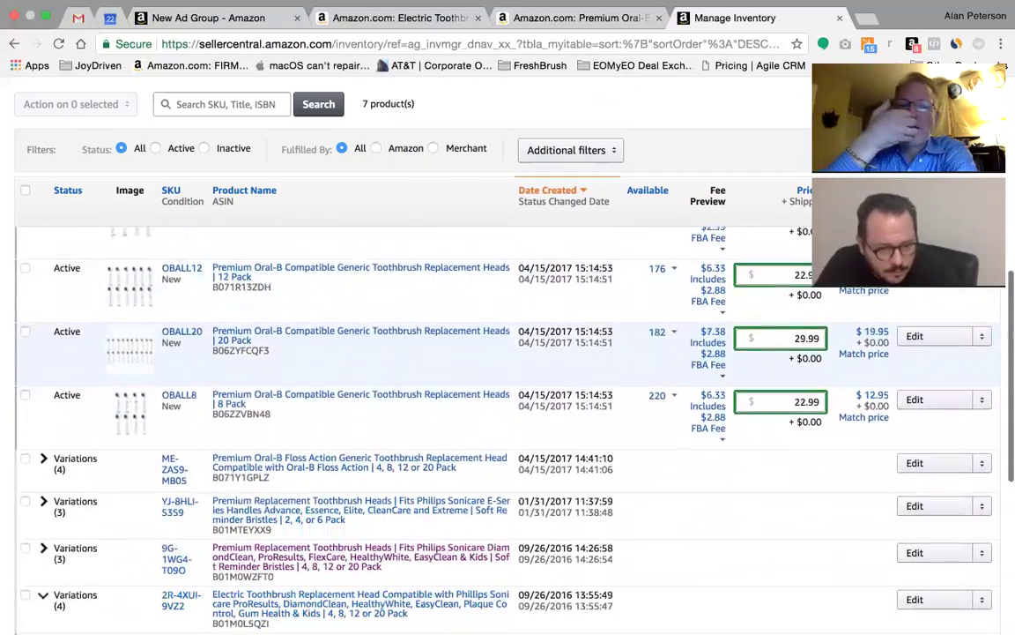
pyautogui.scroll(-1, 463, 387)
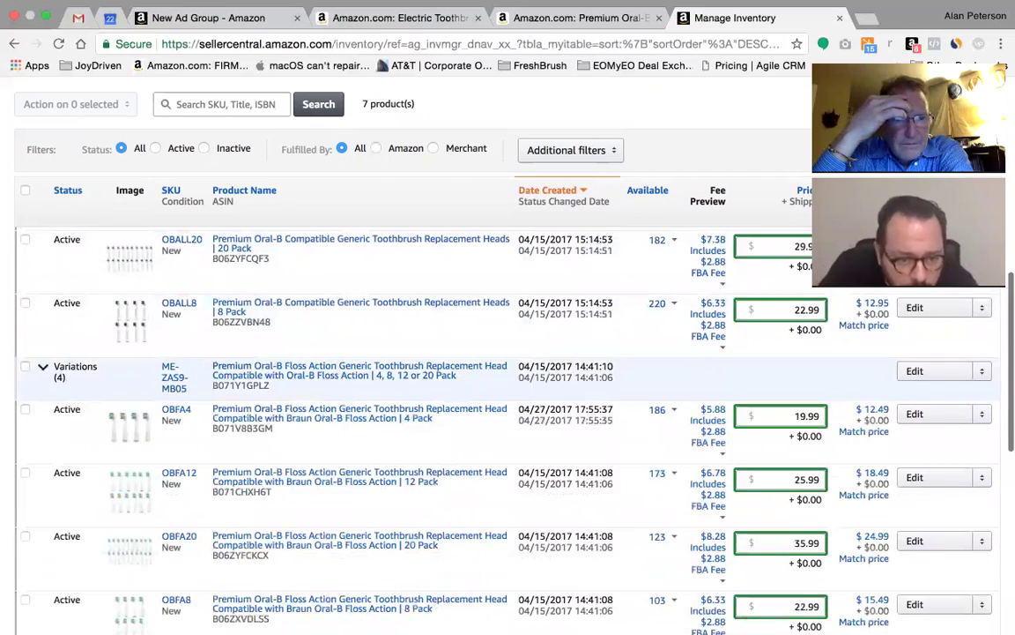
pyautogui.scroll(-5, 463, 396)
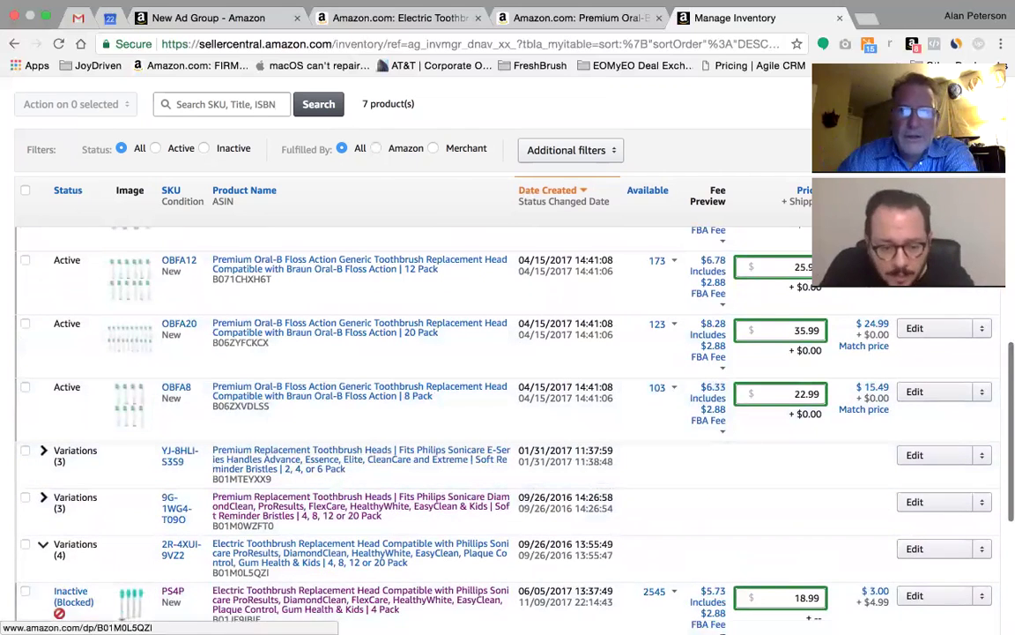
pyautogui.moveTo(3, 4)
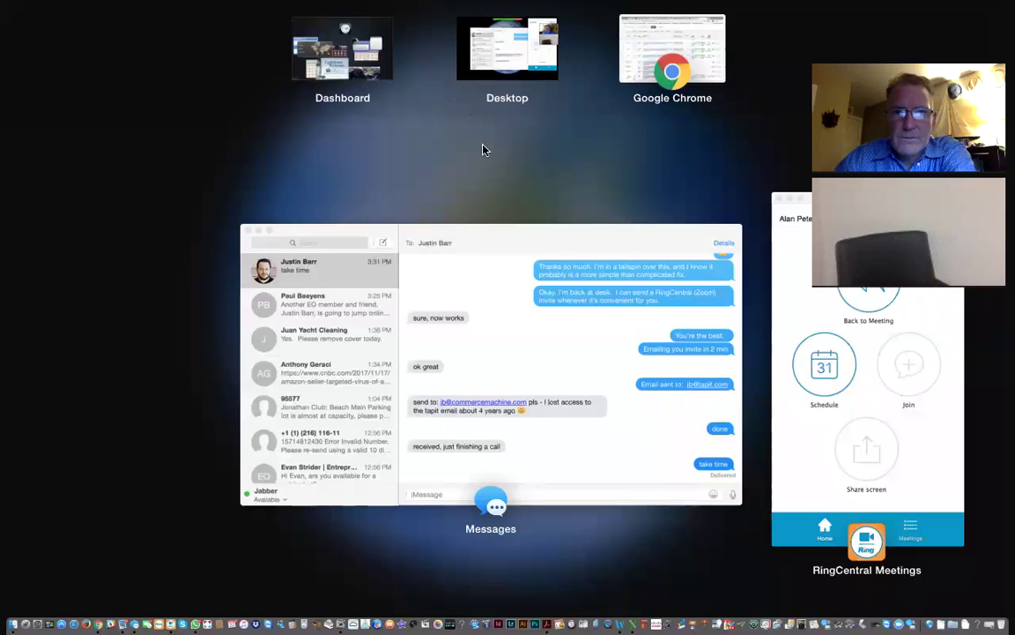
pyautogui.click(508, 39)
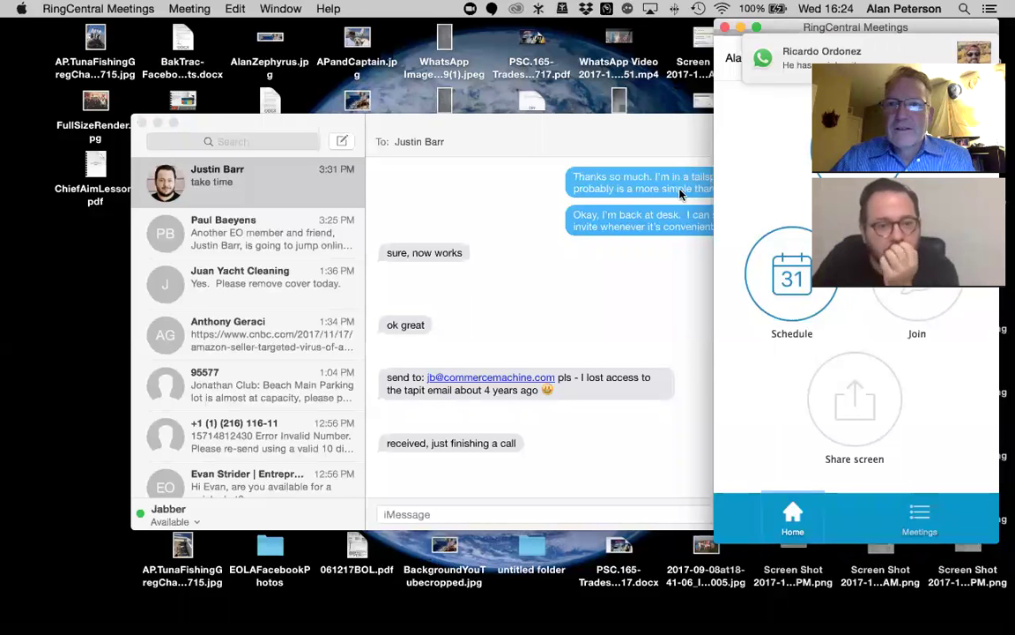
pyautogui.moveTo(3, 5)
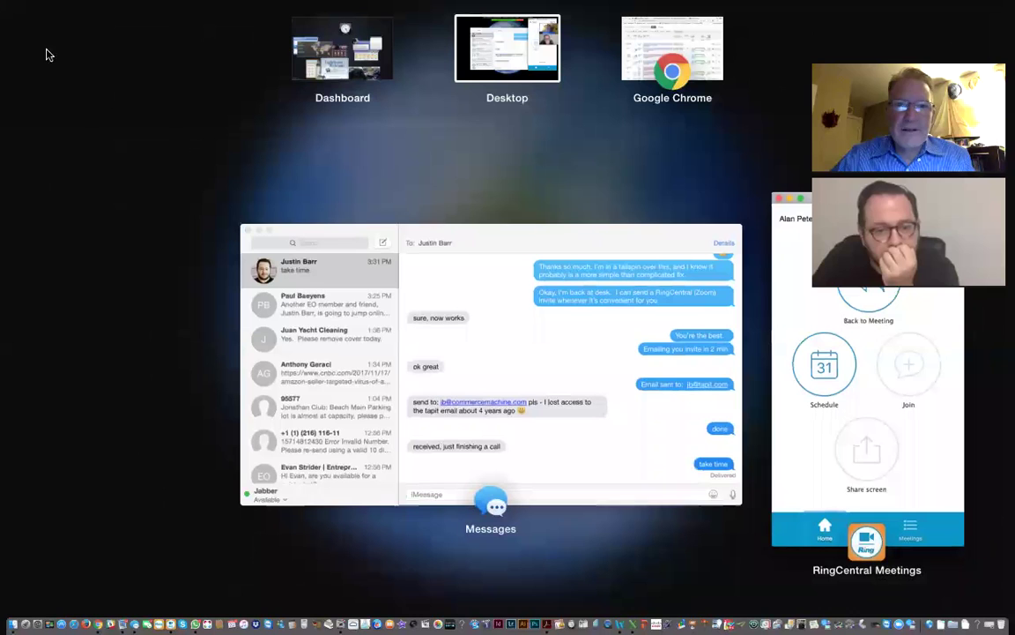
pyautogui.click(682, 34)
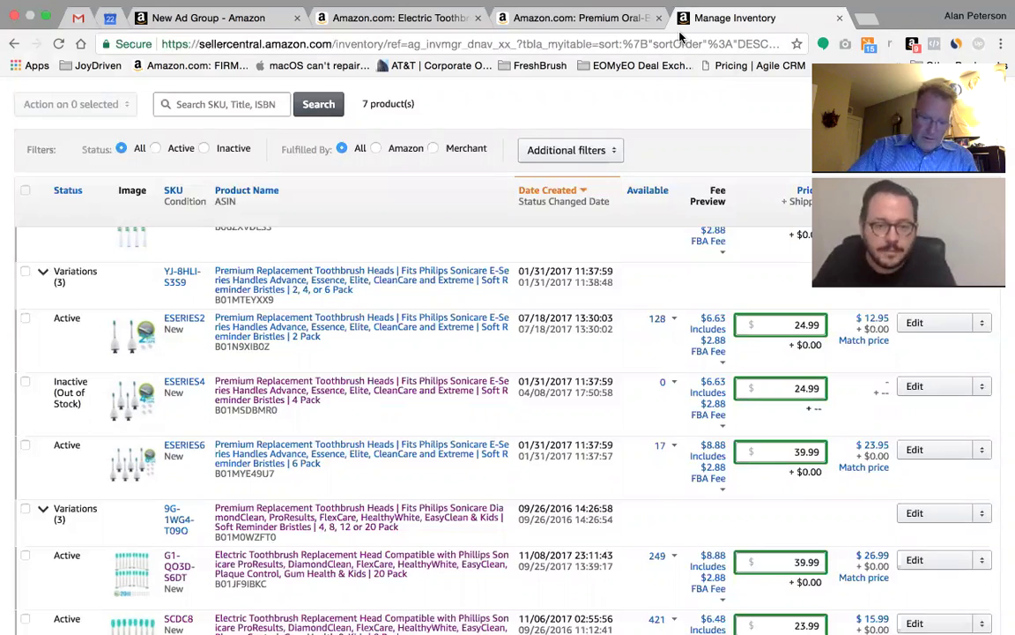
pyautogui.click(413, 20)
pyautogui.click(234, 18)
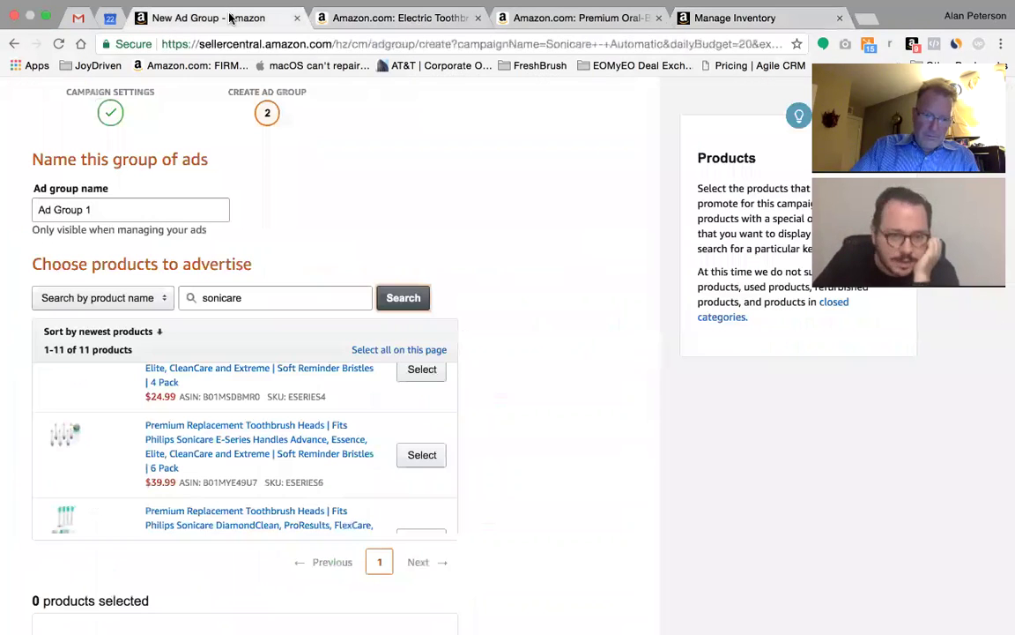
pyautogui.scroll(2, 346, 224)
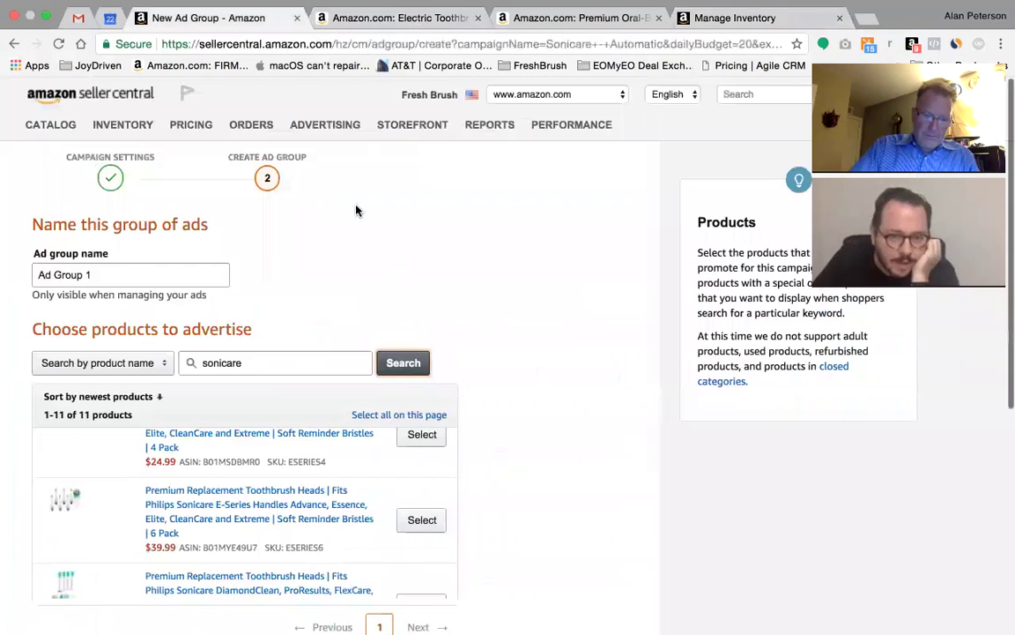
# Open the Detail Page Sales and Traffic report by ASIN from the business reports, starting from the inventory page
pyautogui.click(705, 16)
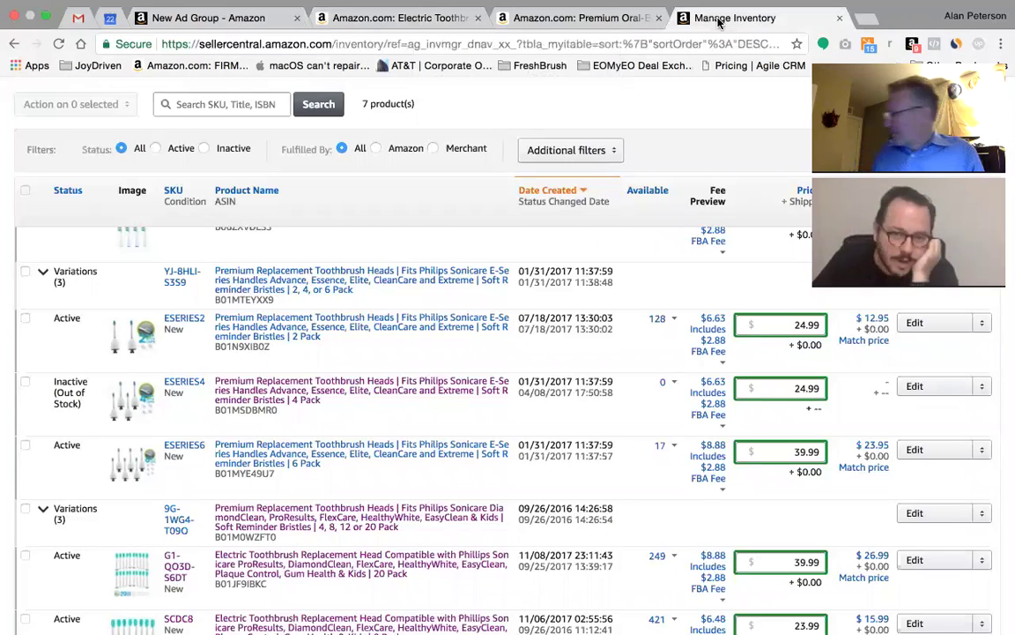
pyautogui.scroll(10, 575, 112)
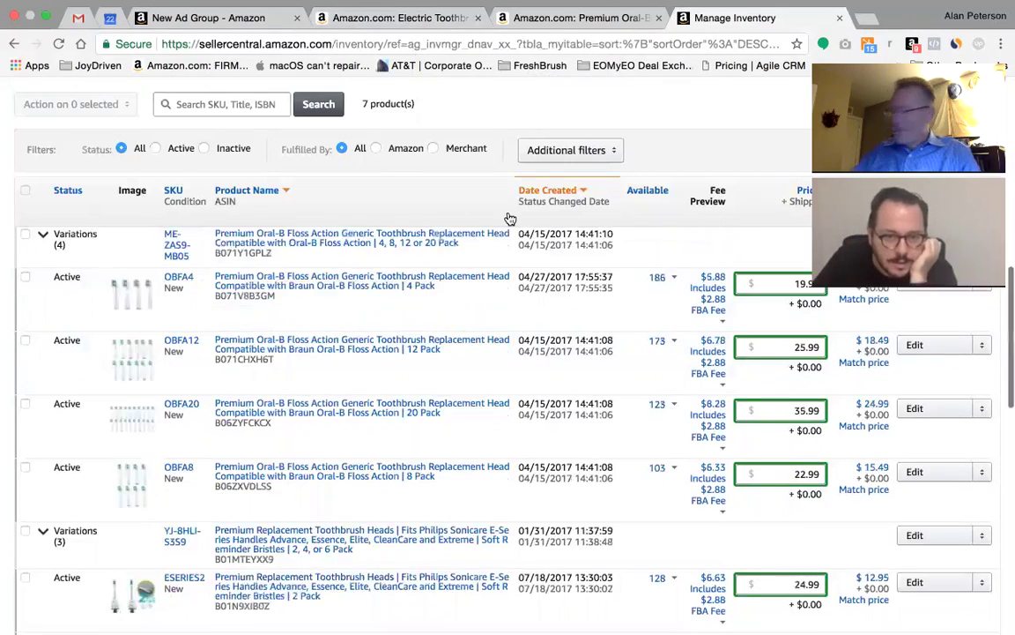
pyautogui.scroll(3, 575, 112)
pyautogui.moveTo(486, 128)
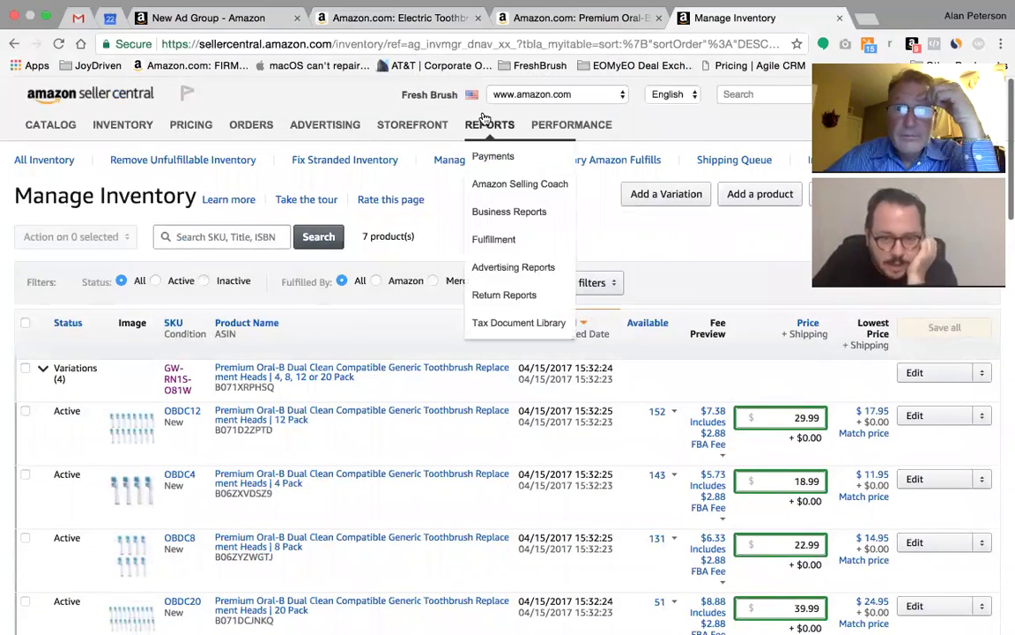
pyautogui.click(487, 212)
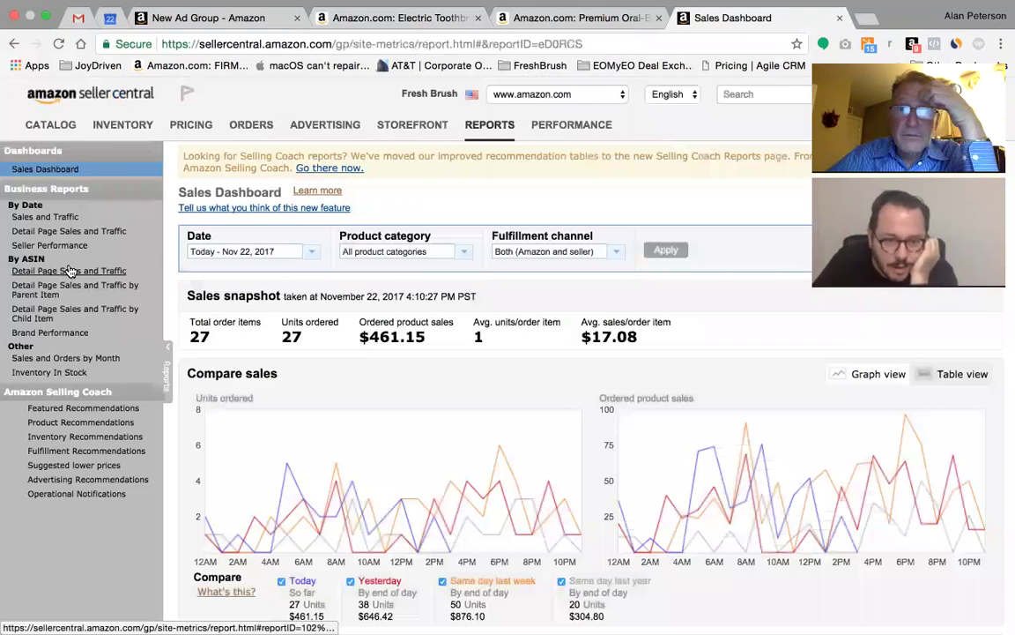
pyautogui.click(71, 270)
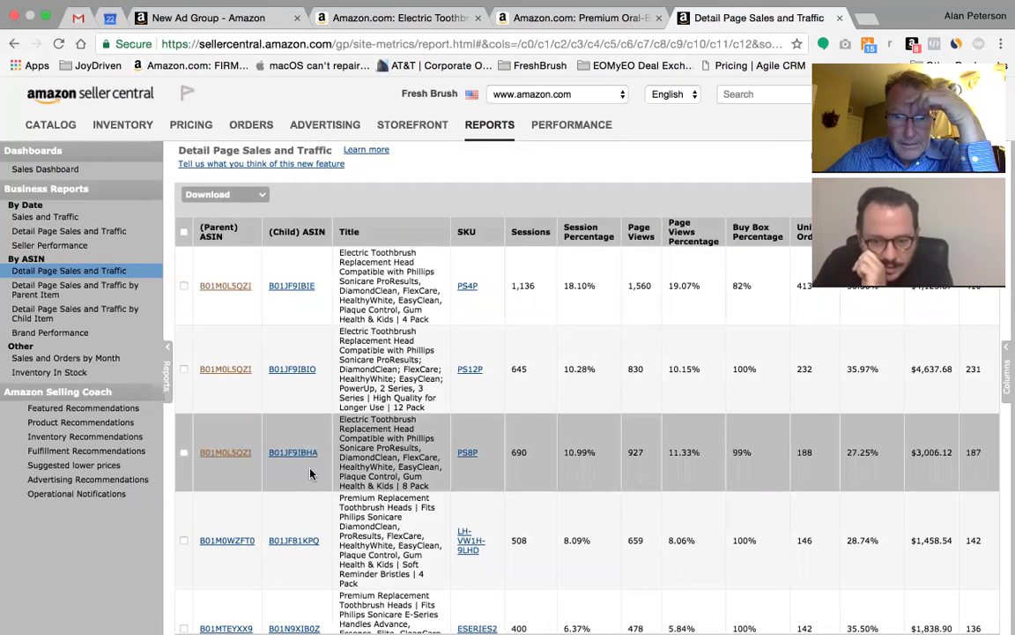
# Compare the sessions, units ordered and product sales of the Sonicare replacement head packs in the report
pyautogui.scroll(-3, 970, 423)
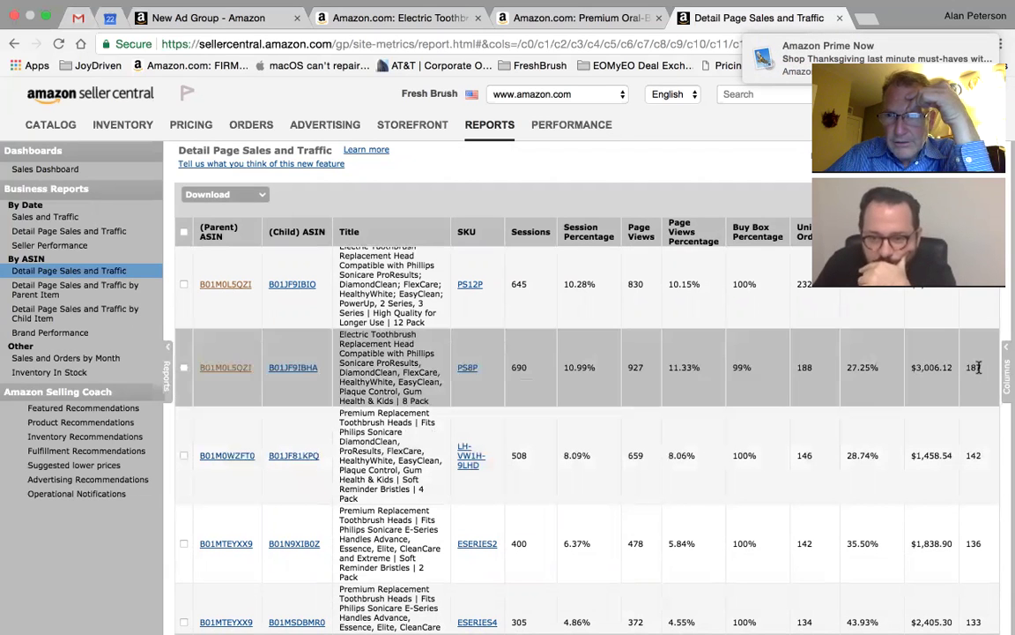
pyautogui.scroll(2, 923, 383)
pyautogui.scroll(-1, 924, 383)
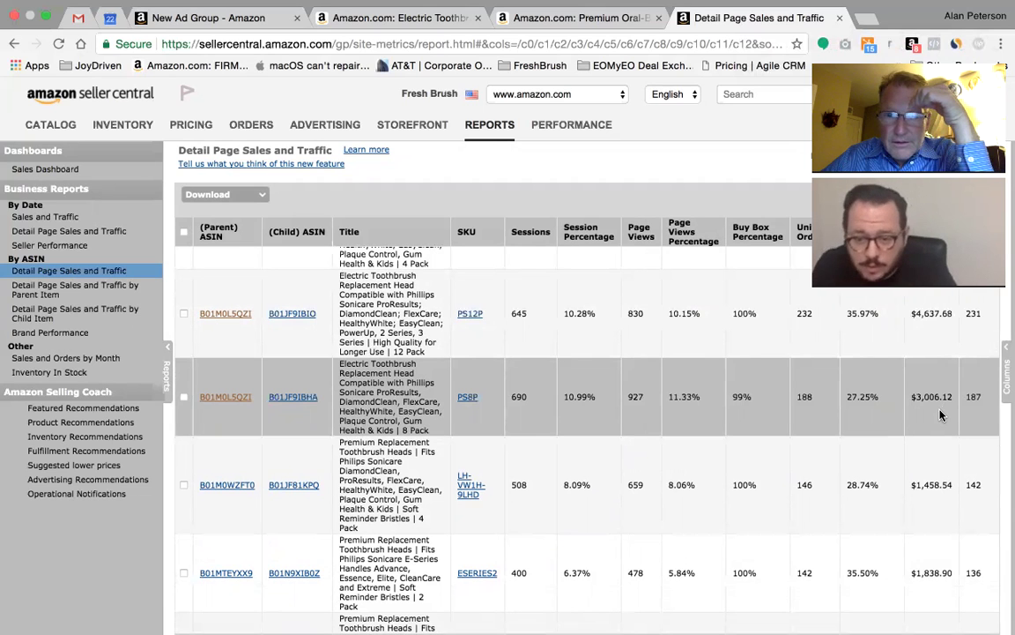
pyautogui.scroll(-2, 941, 415)
pyautogui.scroll(3, 941, 416)
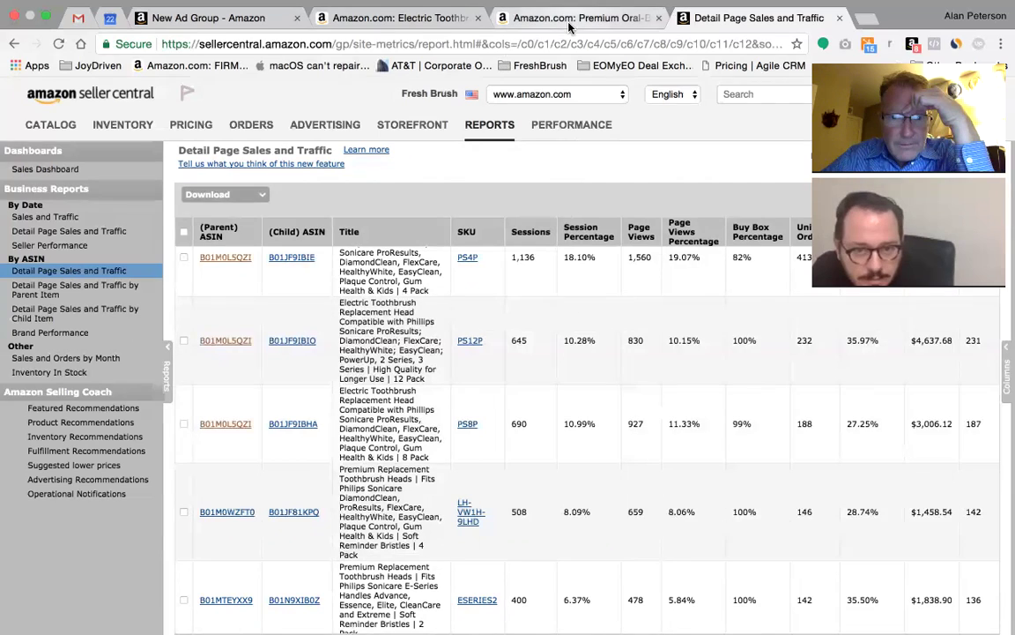
# Return to the new ad group setup and select the Electric Toothbrush Replacement Head 8 Pack with SKU PS8P for advertising
pyautogui.click(517, 25)
pyautogui.click(407, 26)
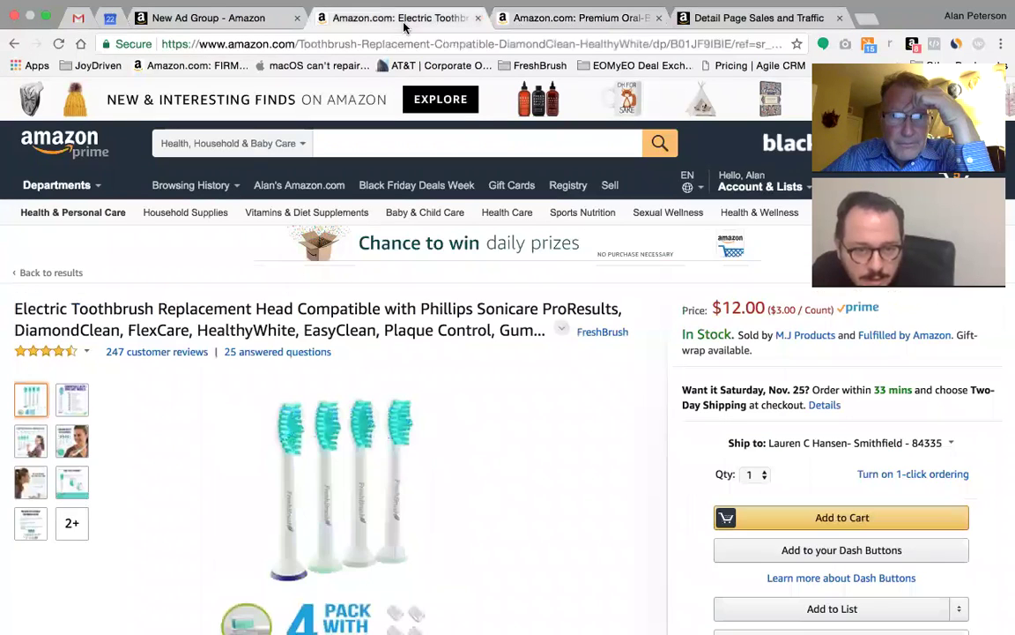
pyautogui.click(227, 19)
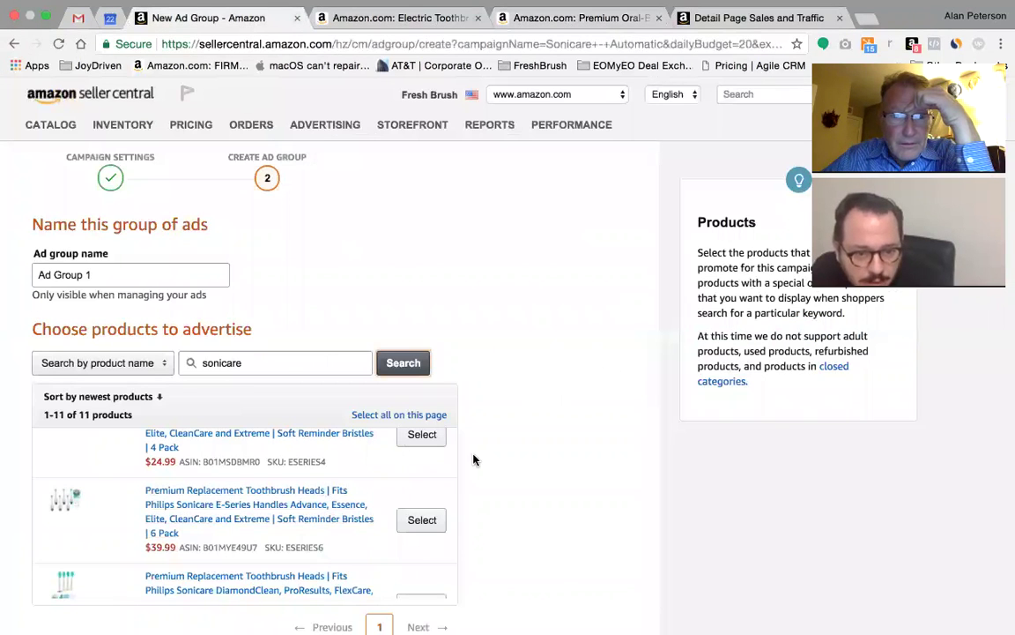
pyautogui.scroll(-2, 473, 460)
pyautogui.scroll(-2, 350, 475)
pyautogui.scroll(-2, 350, 475)
pyautogui.scroll(5, 350, 475)
pyautogui.scroll(-5, 350, 474)
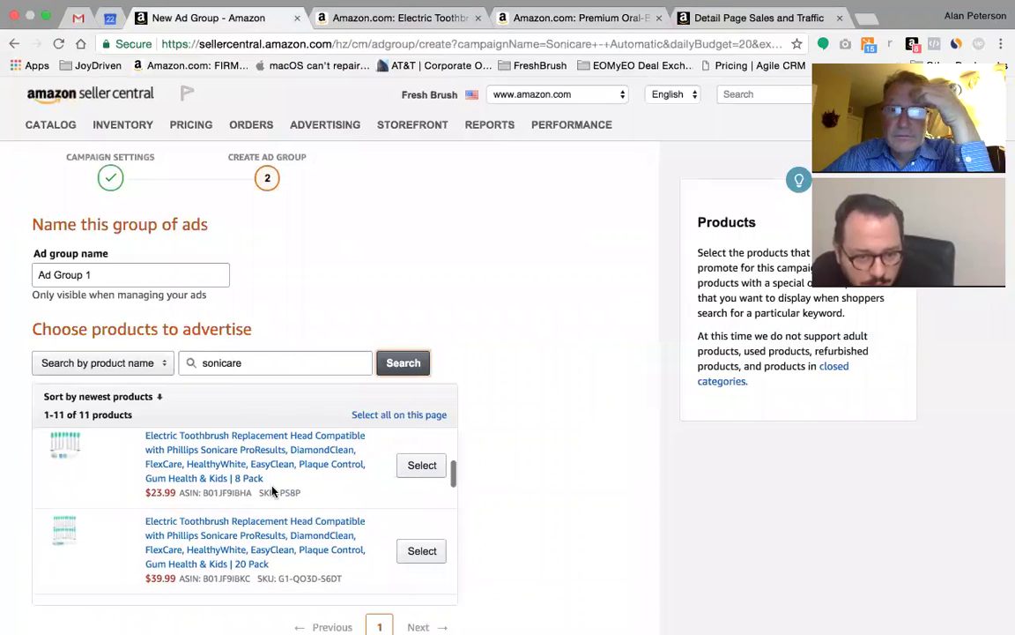
pyautogui.click(423, 466)
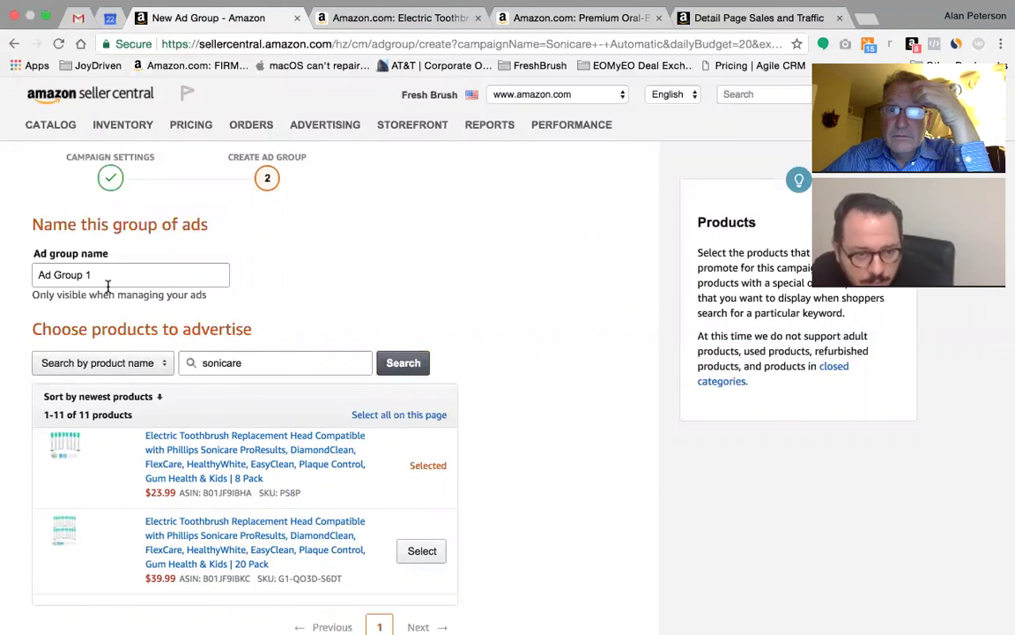
# Keep the suggested default bid of $1.91 for the selected 8 Pack, then save and finish the Sonicare - Automatic campaign
pyautogui.scroll(-6, 529, 300)
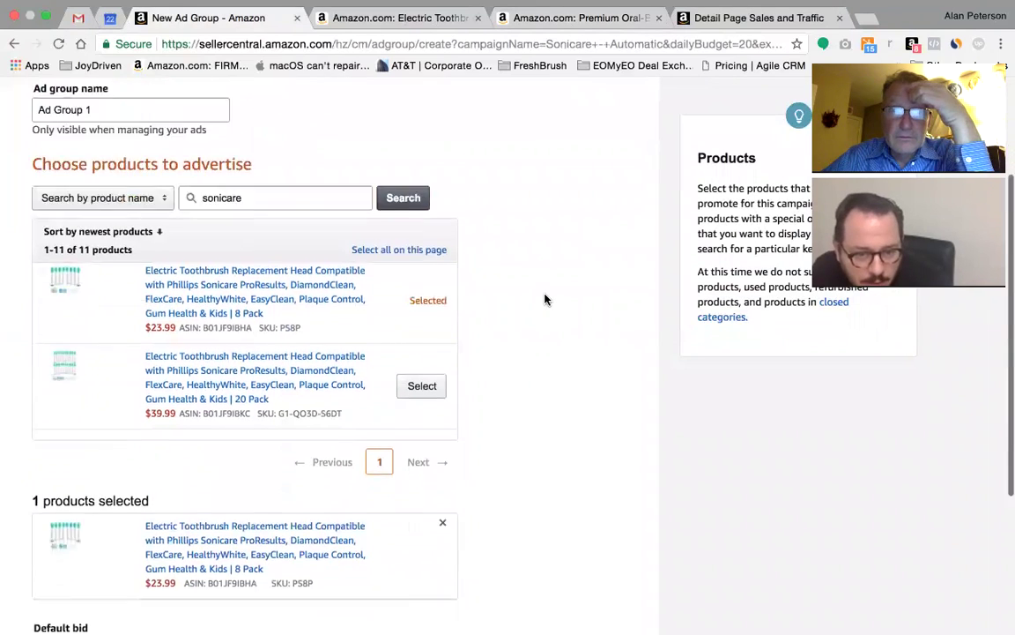
pyautogui.scroll(-2, 441, 432)
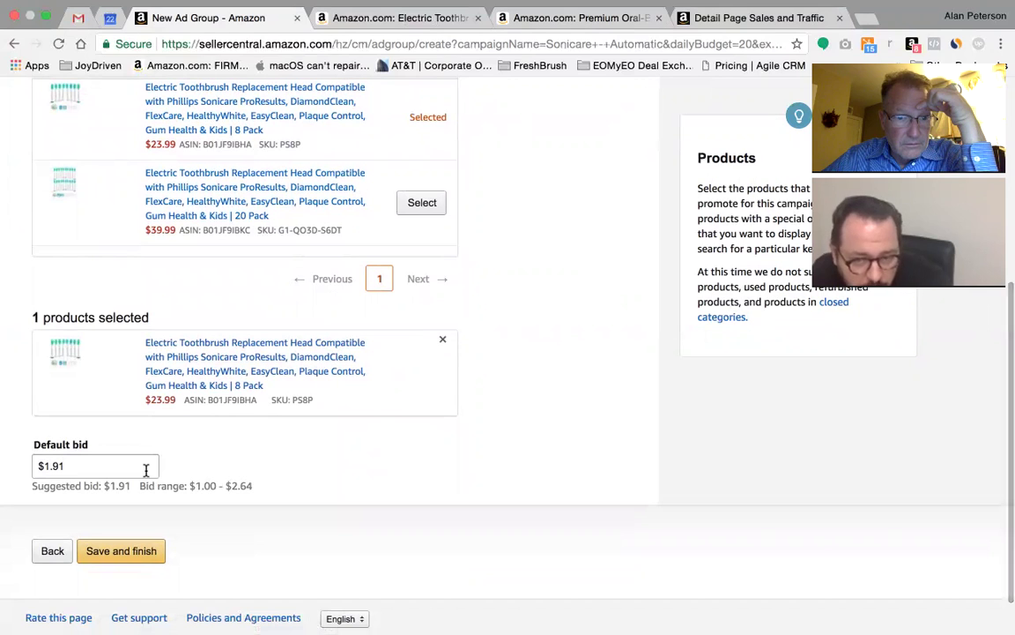
pyautogui.click(152, 551)
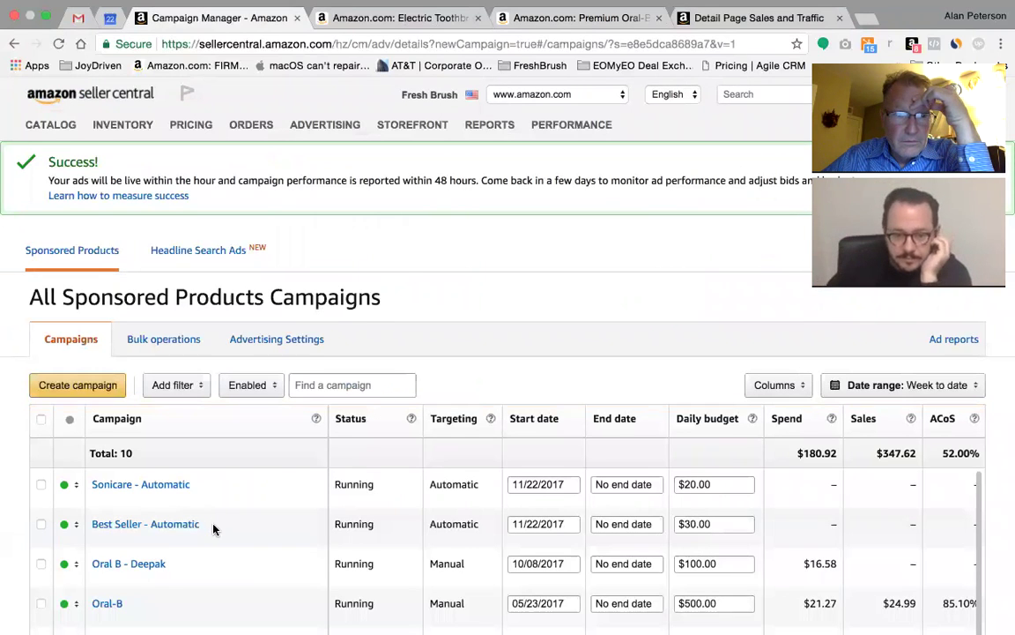
# Review the Sponsored Products campaign list, read the explanation of manual and automatic targeting, and switch to the desktop
pyautogui.scroll(-2, 356, 438)
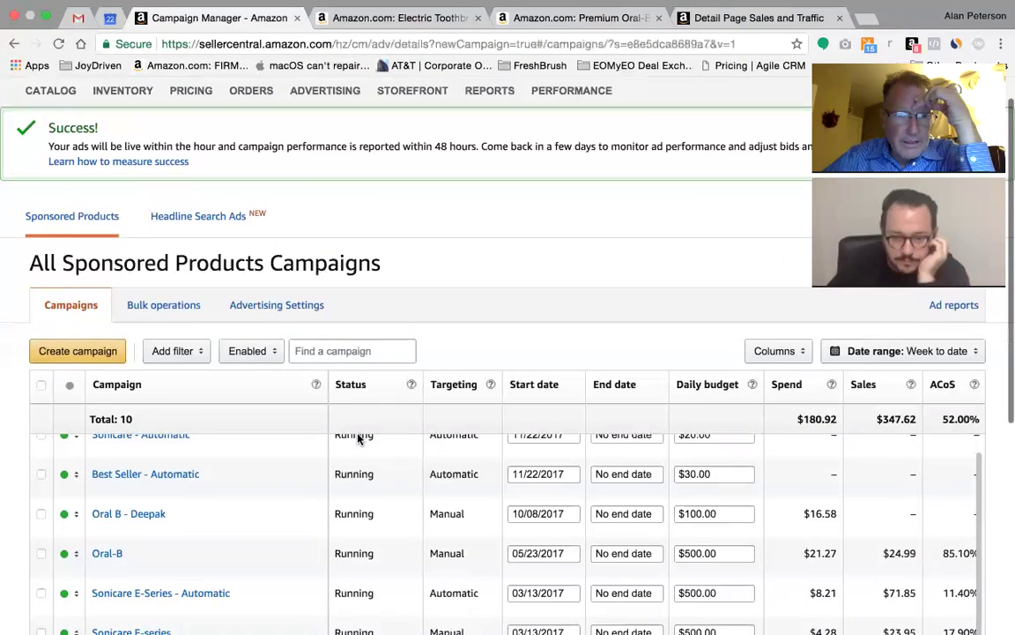
pyautogui.scroll(2, 360, 438)
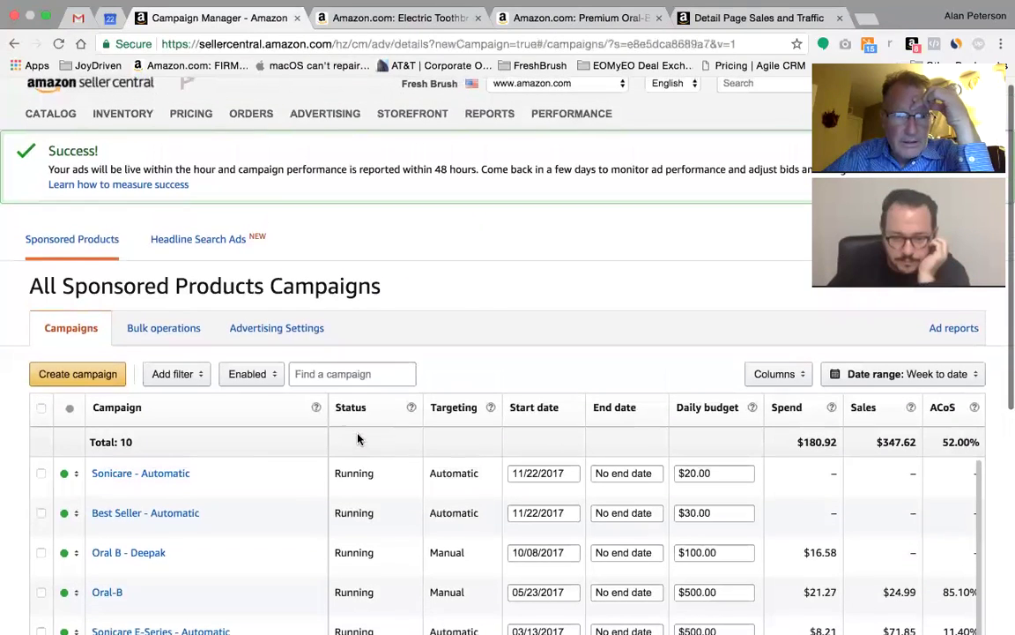
pyautogui.click(491, 408)
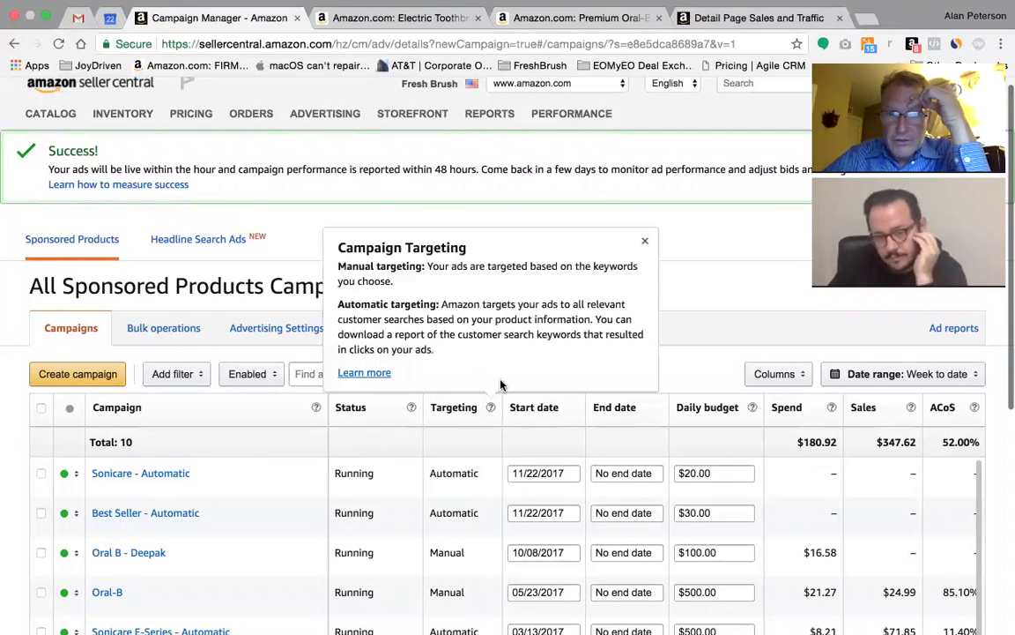
pyautogui.click(738, 272)
pyautogui.scroll(-3, 727, 267)
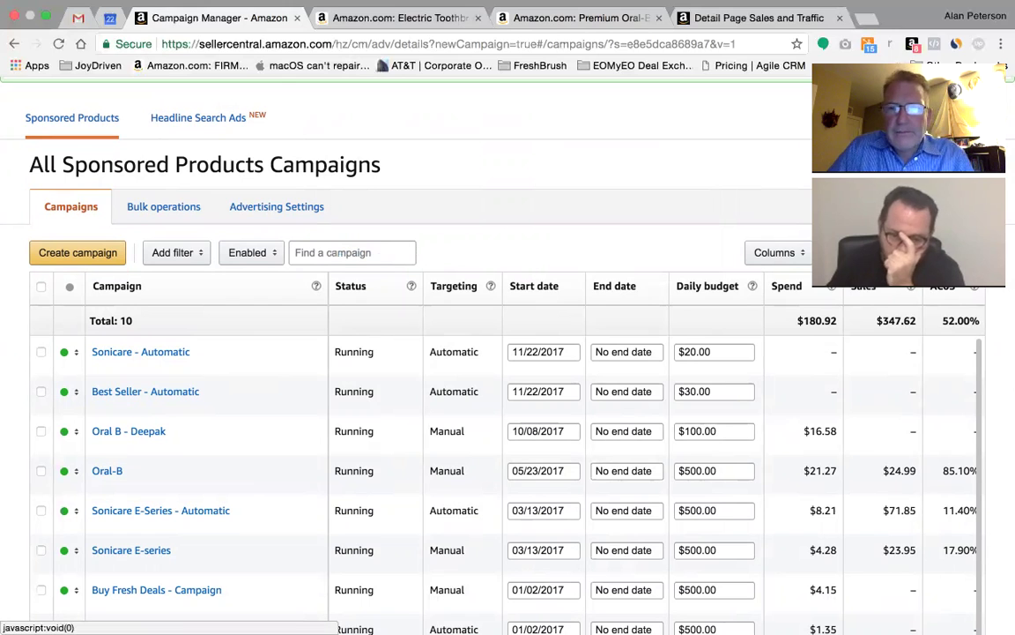
pyautogui.hotkey('ctrl', 'Left')
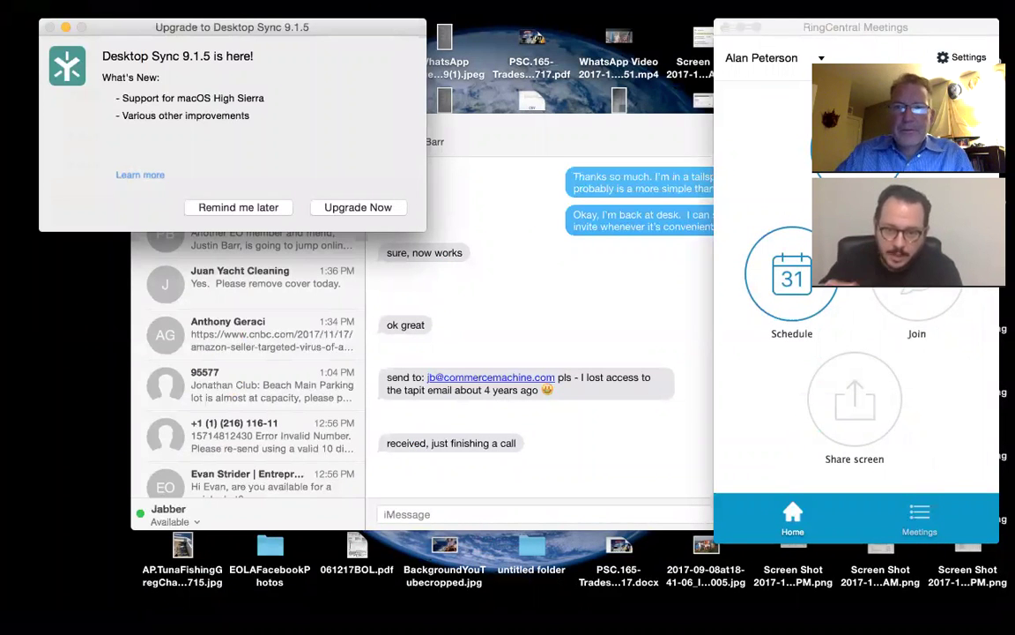
# Postpone the Desktop Sync 9.1.5 upgrade and switch back to the campaign list in Google Chrome
pyautogui.click(211, 207)
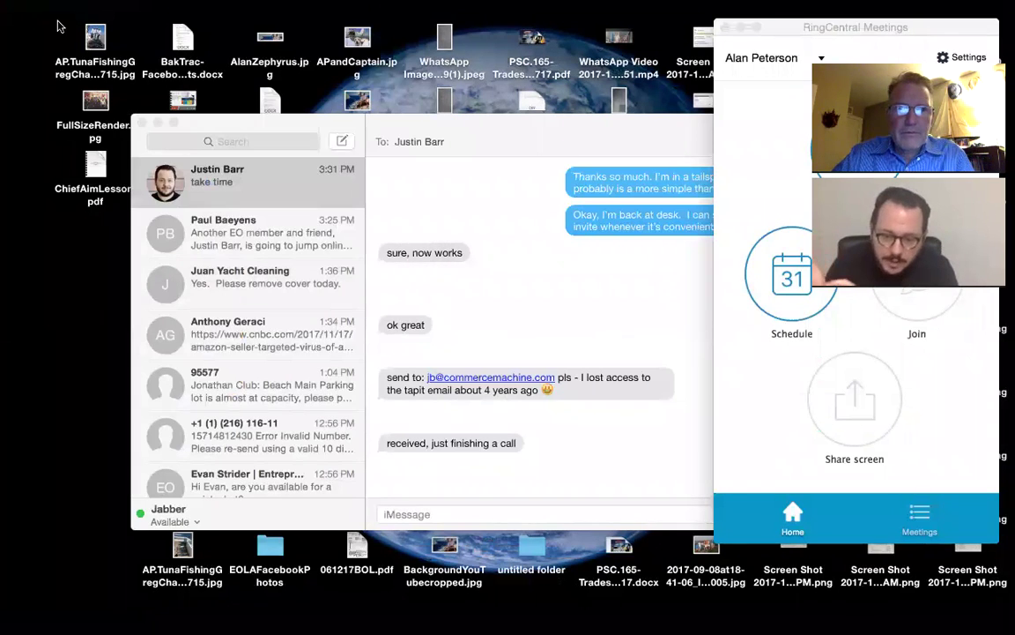
pyautogui.moveTo(2, 2)
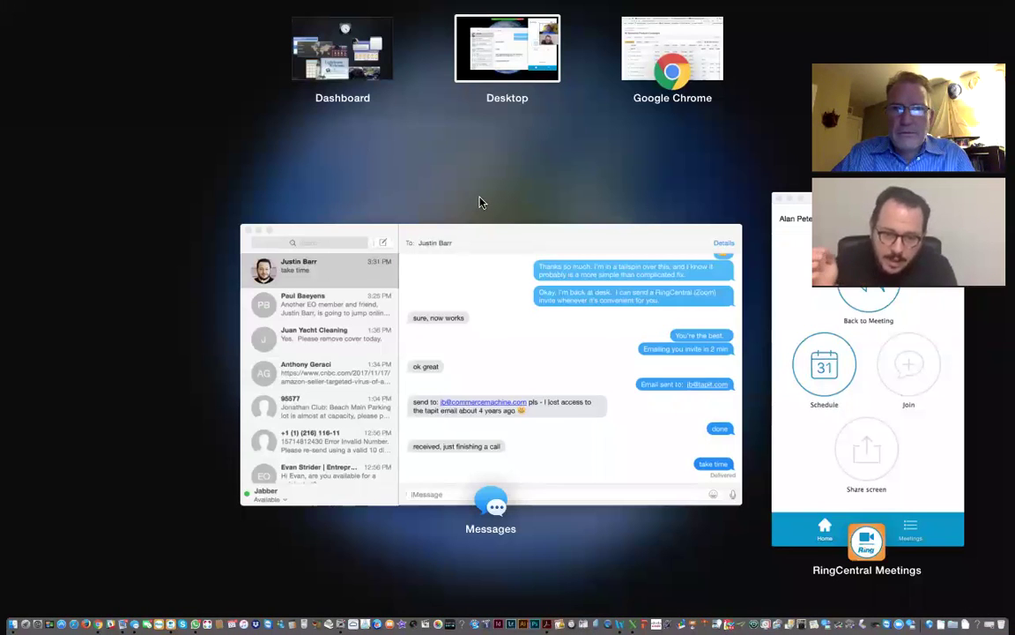
pyautogui.click(663, 44)
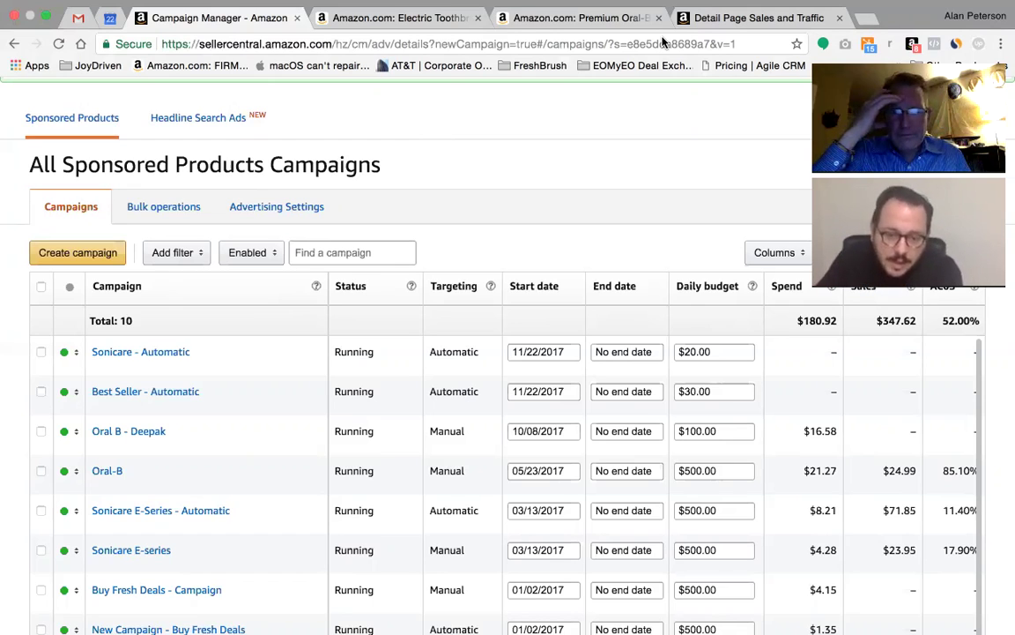
# Open the Oral-B campaign and set its date range to Month to date to compare the two ad groups
pyautogui.click(107, 471)
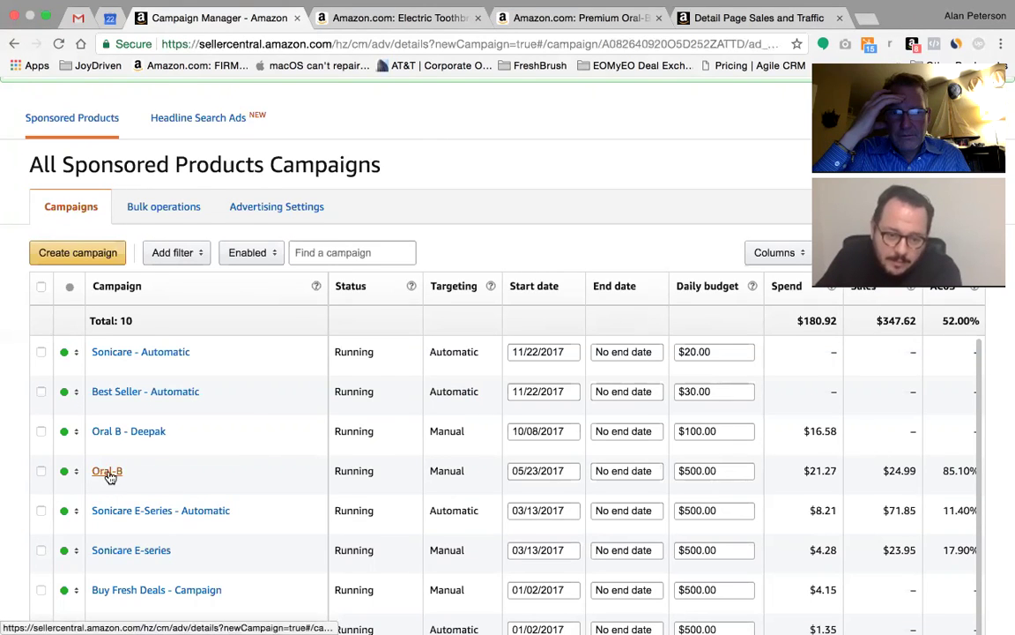
pyautogui.scroll(-3, 227, 440)
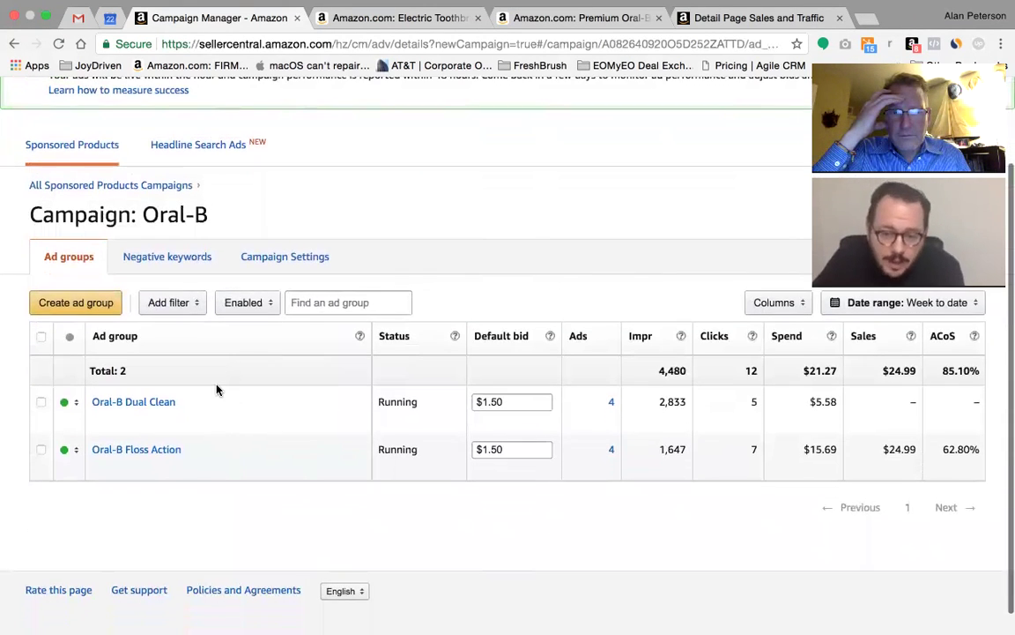
pyautogui.click(961, 302)
pyautogui.click(865, 384)
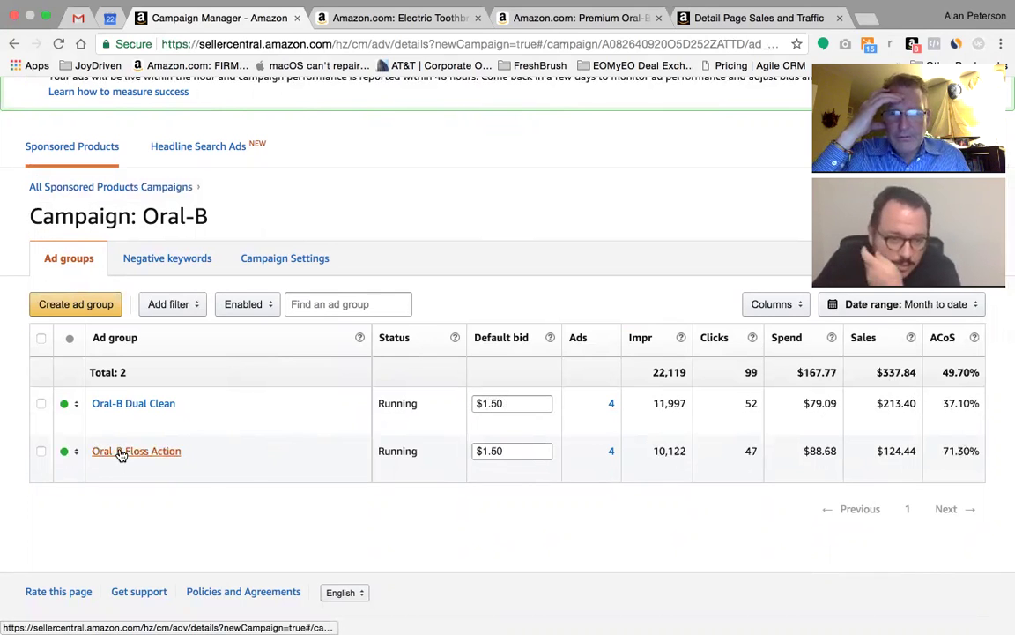
# Check the Oral-B campaign's negative keywords, then open the Oral-B Floss Action ad group and examine the performance of its ads
pyautogui.click(167, 257)
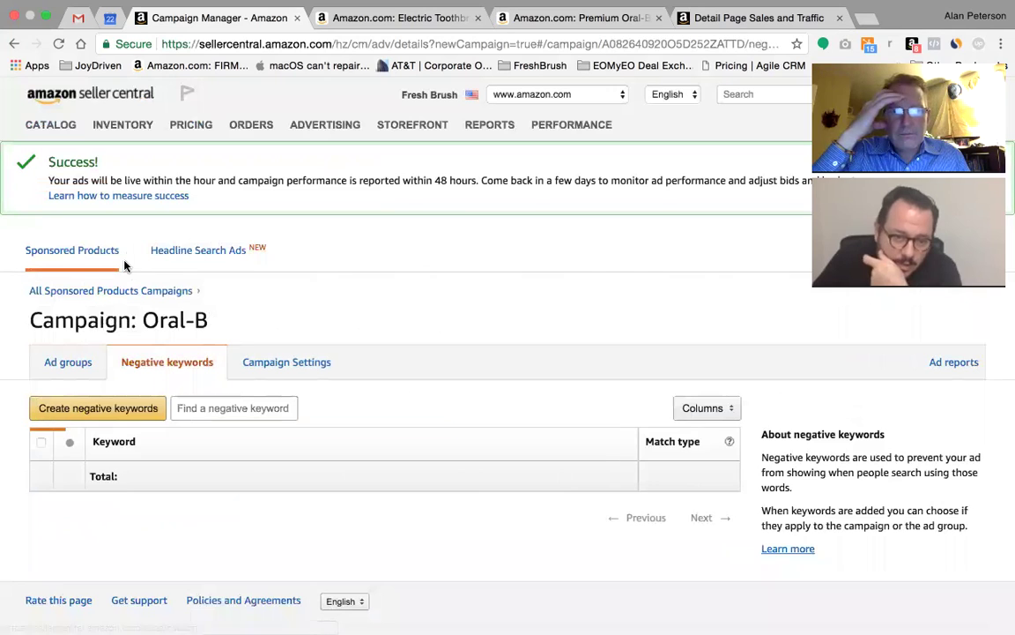
pyautogui.click(70, 345)
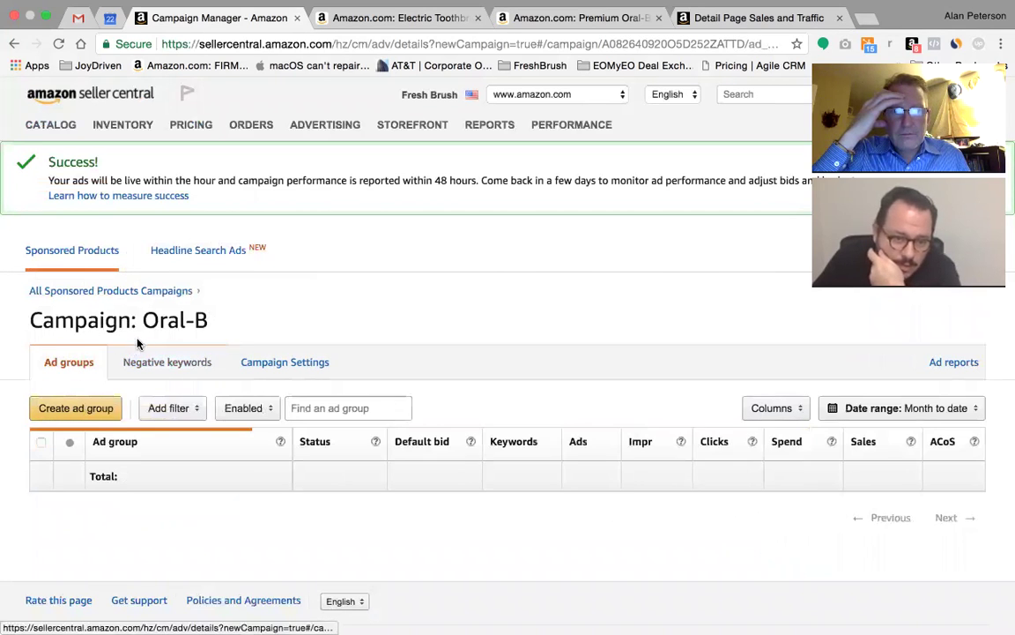
pyautogui.scroll(-3, 201, 322)
pyautogui.click(137, 425)
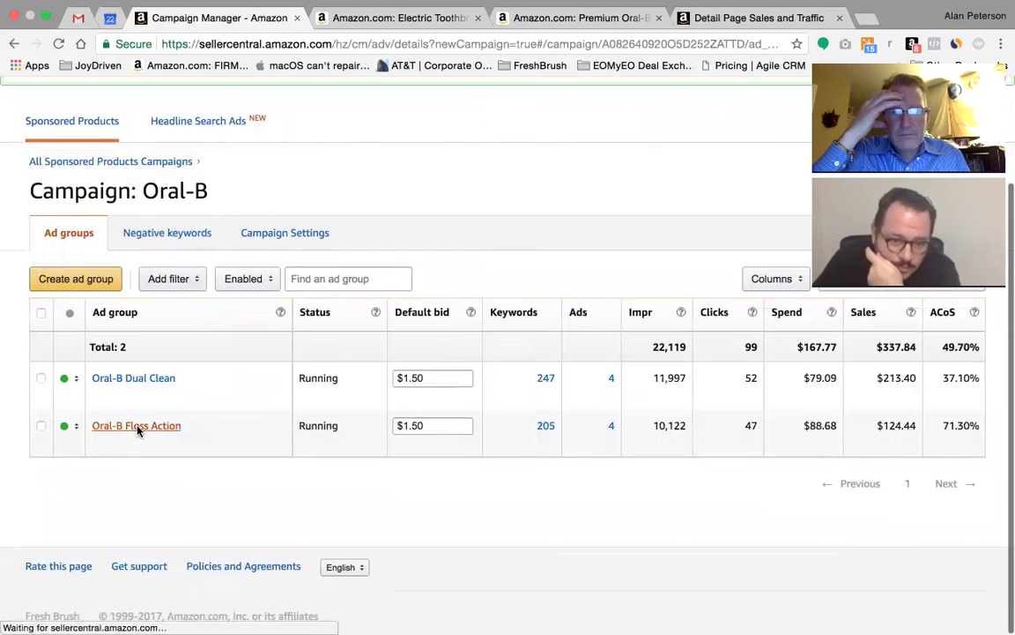
pyautogui.scroll(-3, 408, 331)
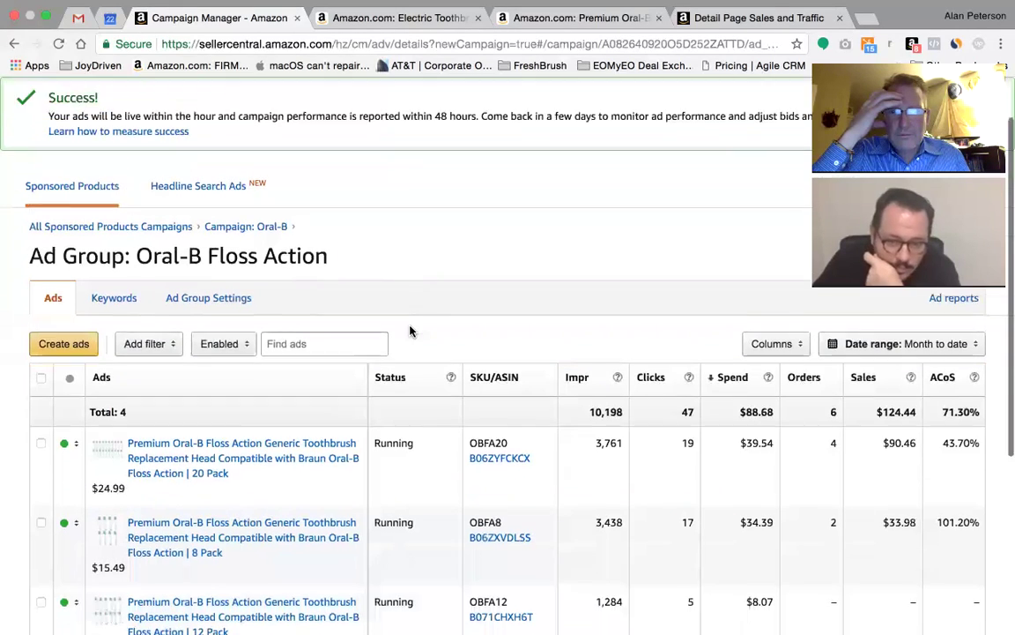
pyautogui.scroll(-3, 410, 330)
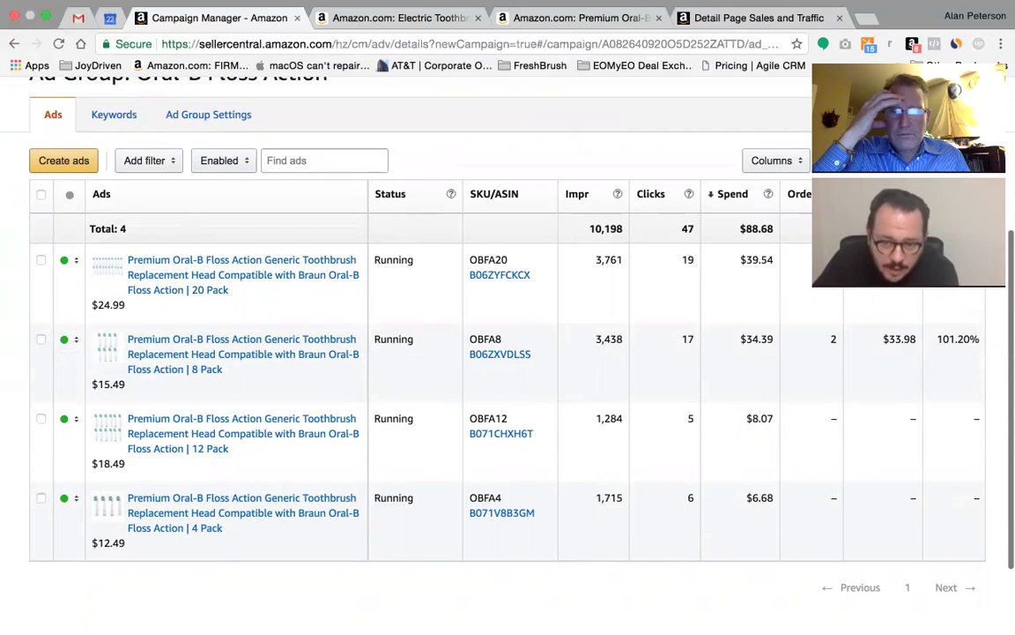
# Set the Floss Action ads' date range to Lifetime and pause the 8 Pack ad with SKU OBFA8
pyautogui.click(868, 161)
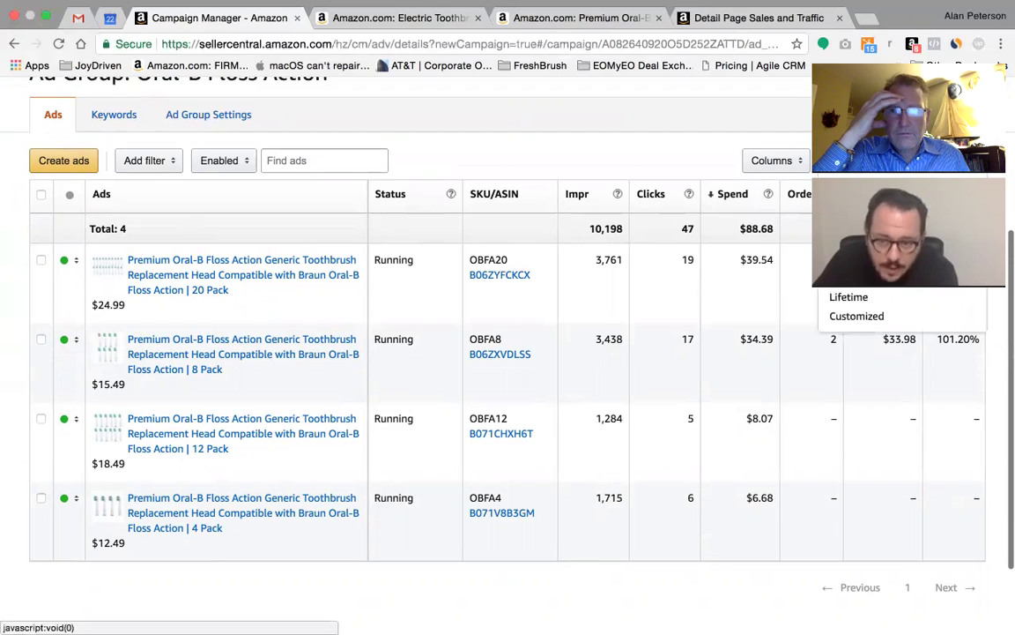
pyautogui.click(848, 297)
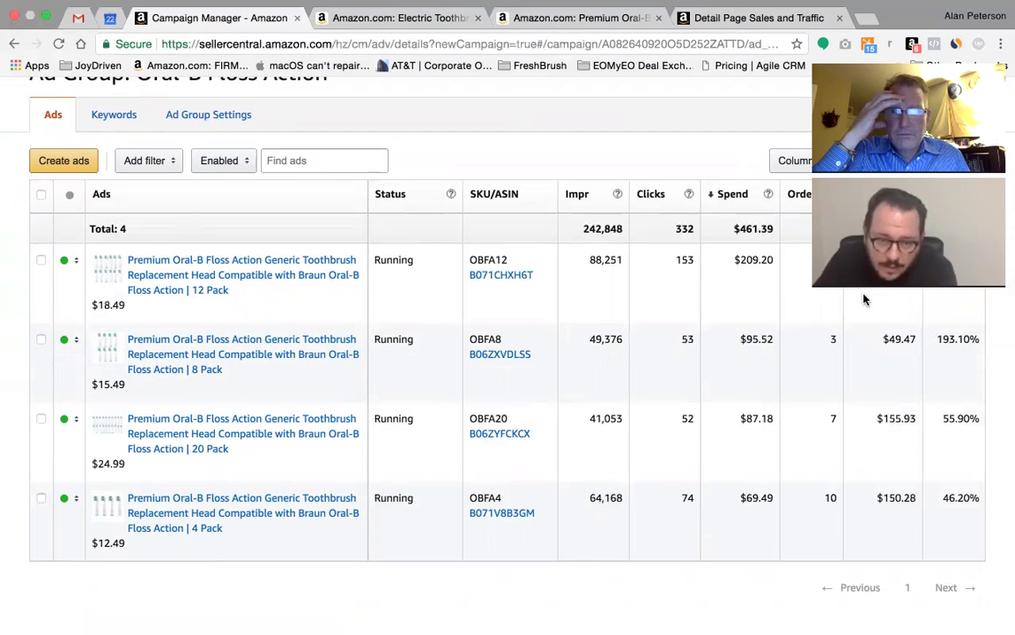
pyautogui.click(62, 350)
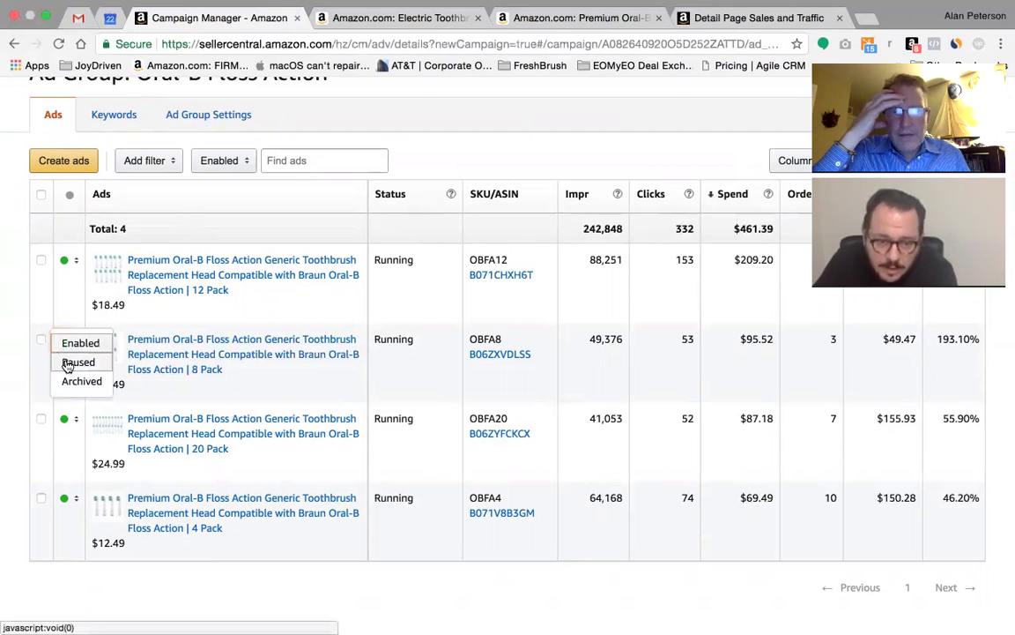
pyautogui.click(70, 363)
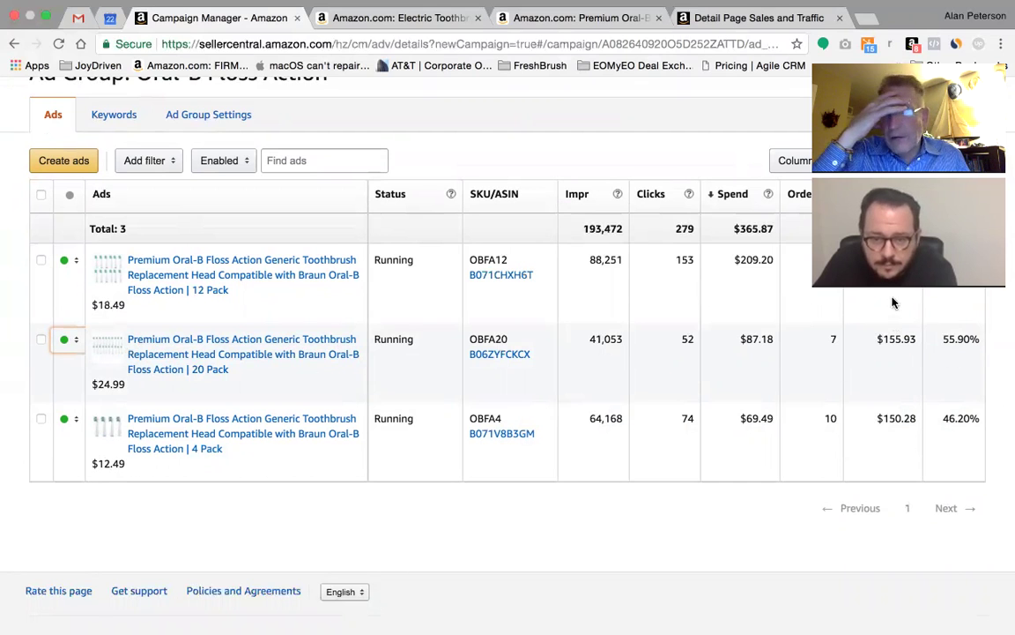
# Set the Floss Action ad group's date range to Week to date and review the spend and sales of its remaining ads
pyautogui.scroll(2, 816, 362)
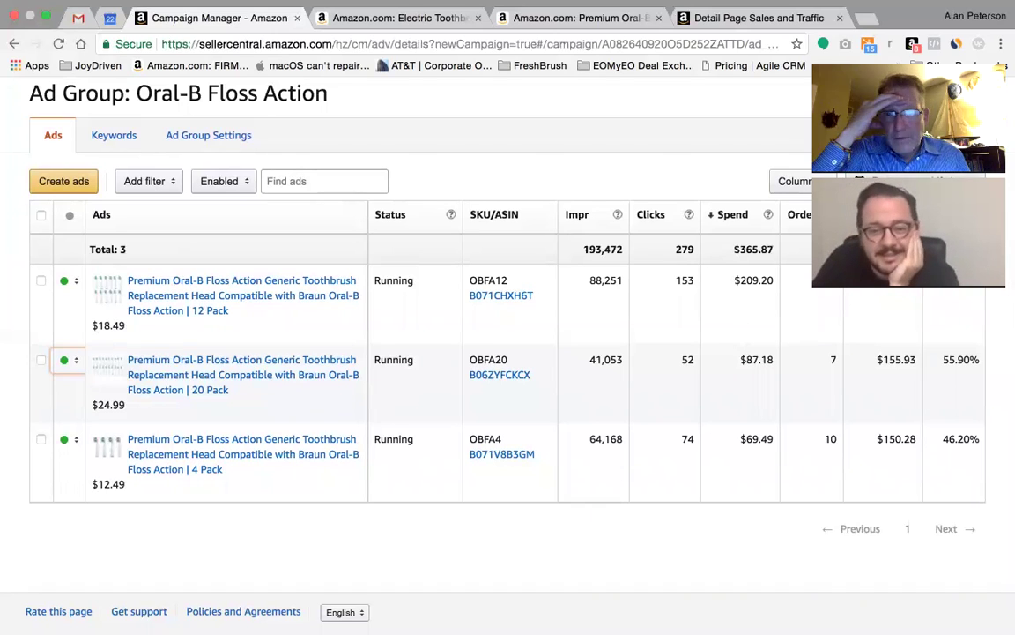
pyautogui.click(925, 180)
pyautogui.click(890, 238)
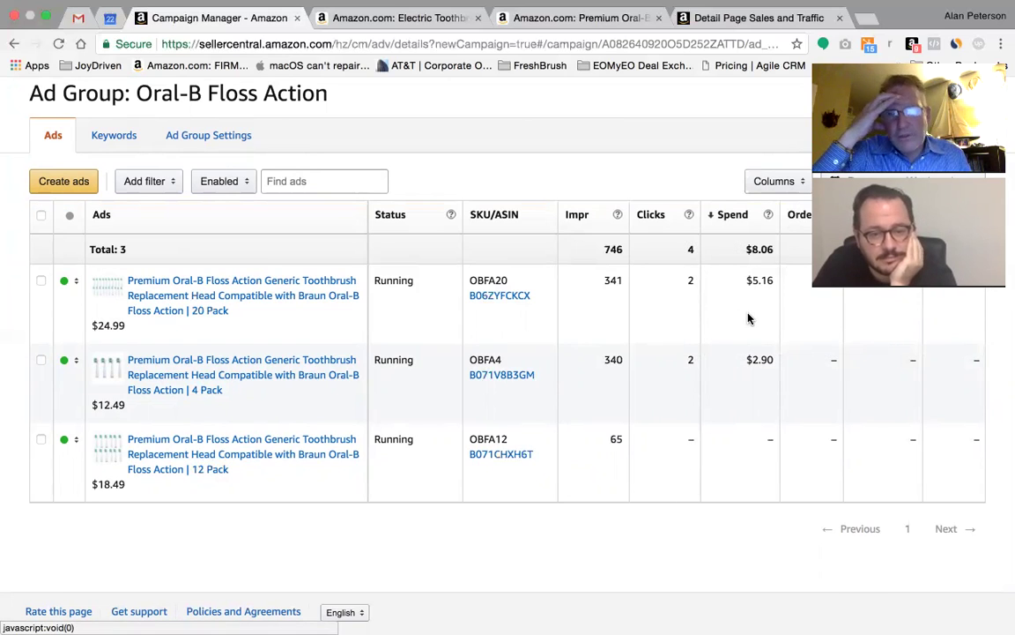
pyautogui.scroll(2, 748, 321)
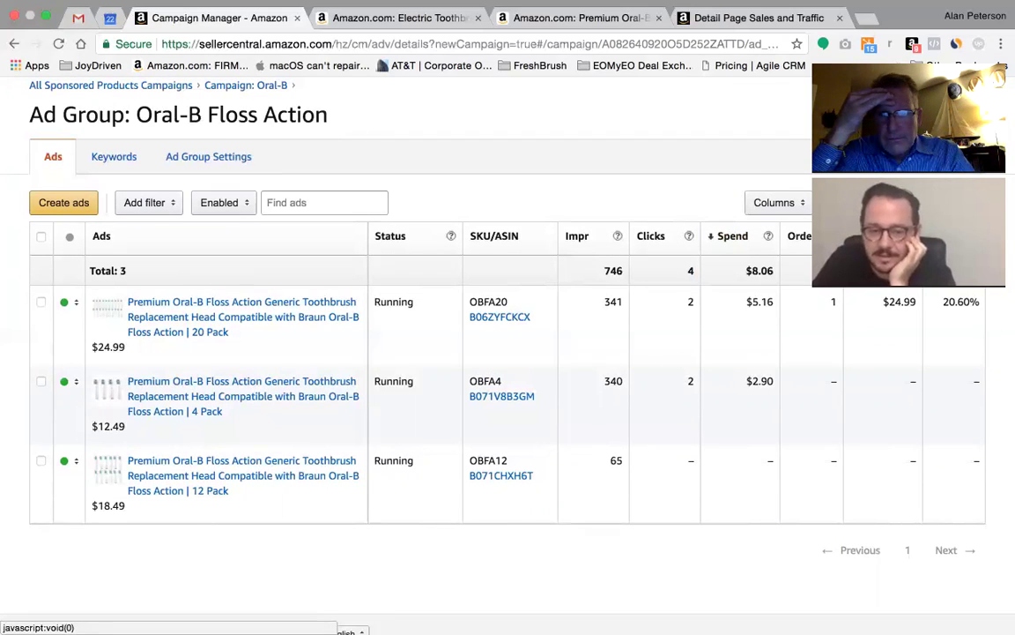
pyautogui.click(904, 203)
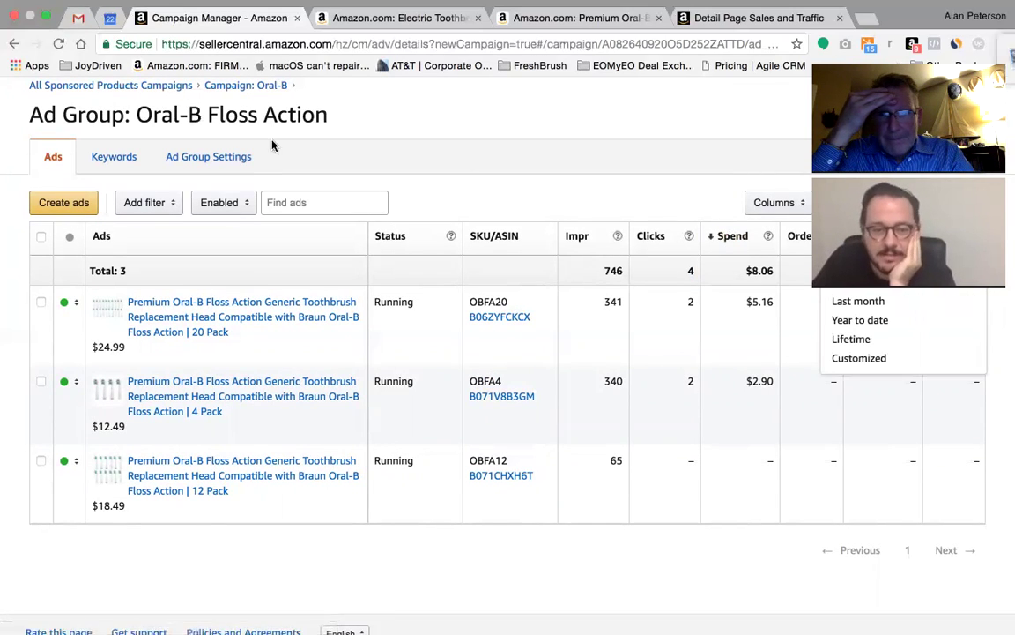
# Return to the Oral-B campaign and set its date range to Lifetime to compare both ad groups
pyautogui.click(263, 89)
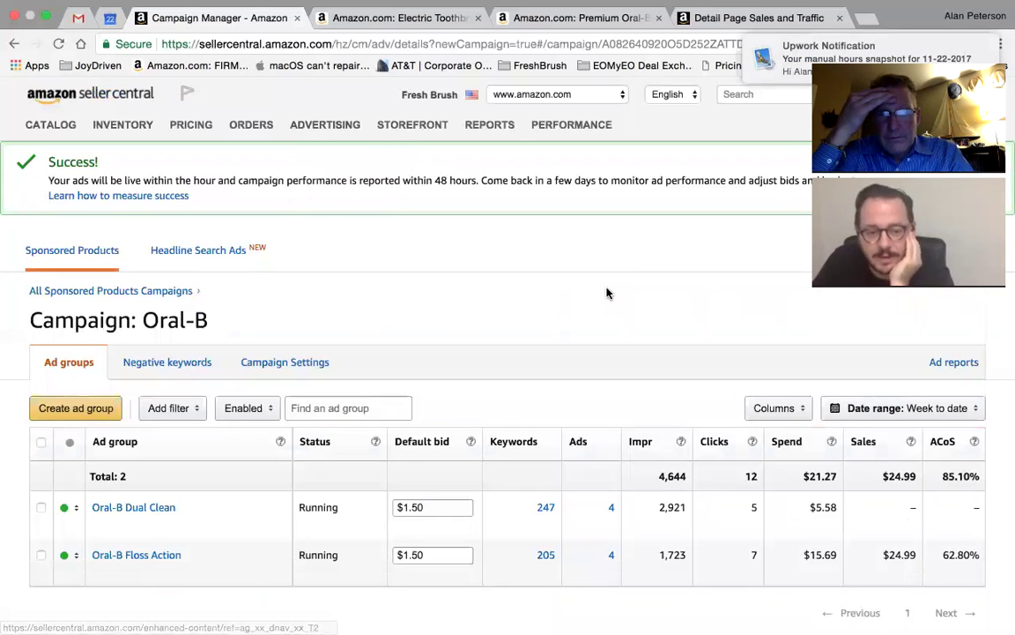
pyautogui.scroll(-1, 606, 292)
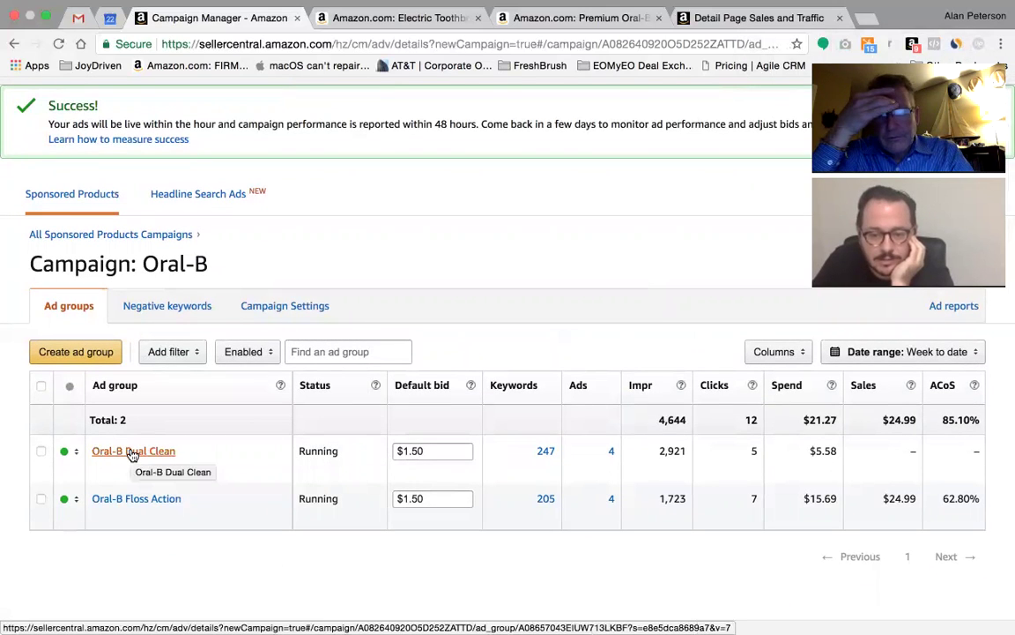
pyautogui.click(902, 351)
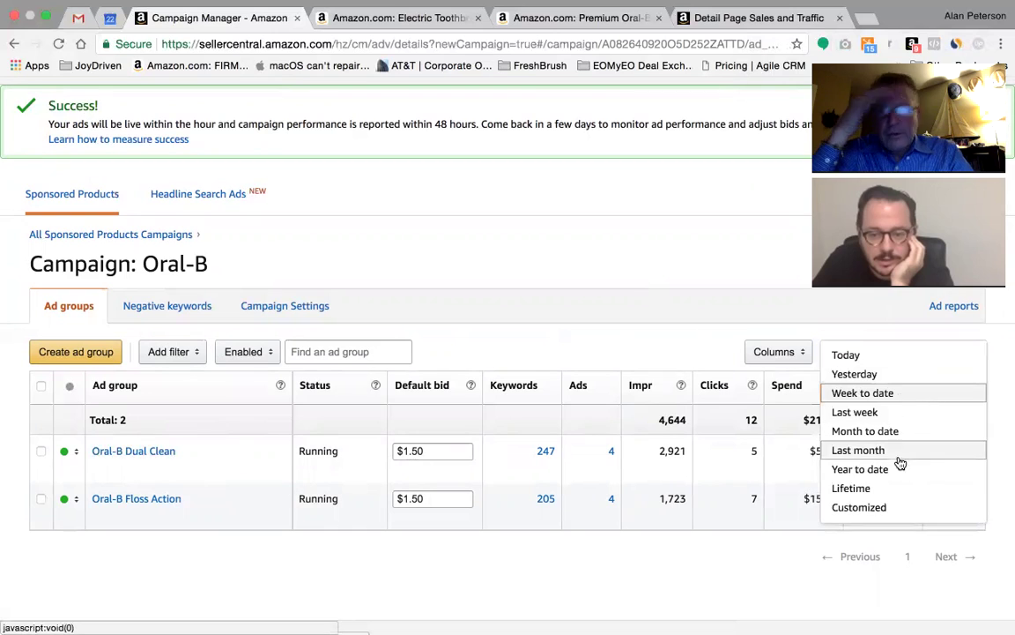
pyautogui.click(882, 490)
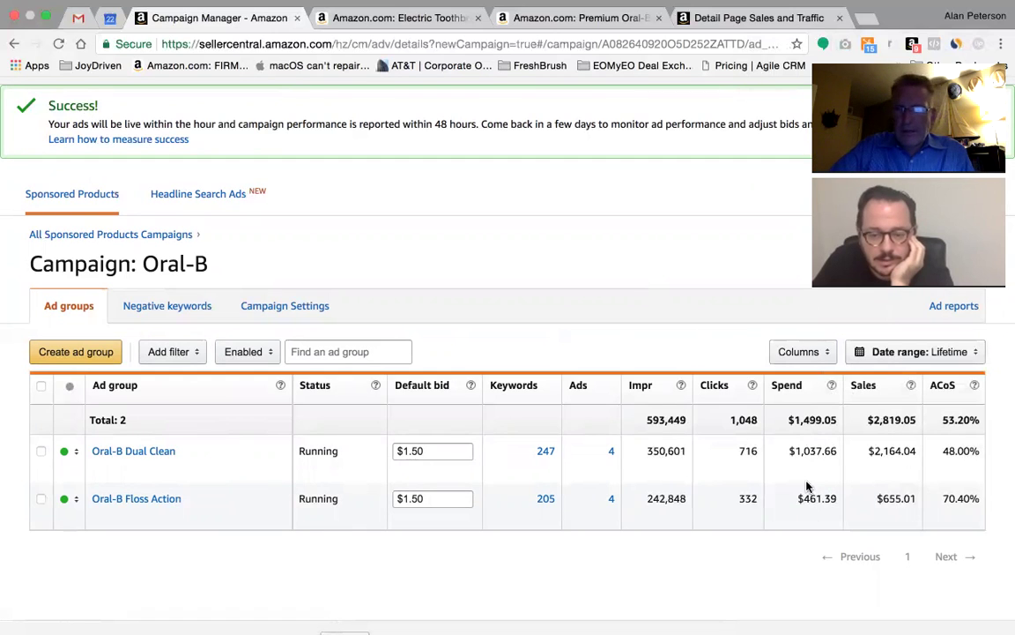
# Open the Oral-B Dual Clean ad group, review the performance of its ads and view the ad group settings
pyautogui.click(148, 456)
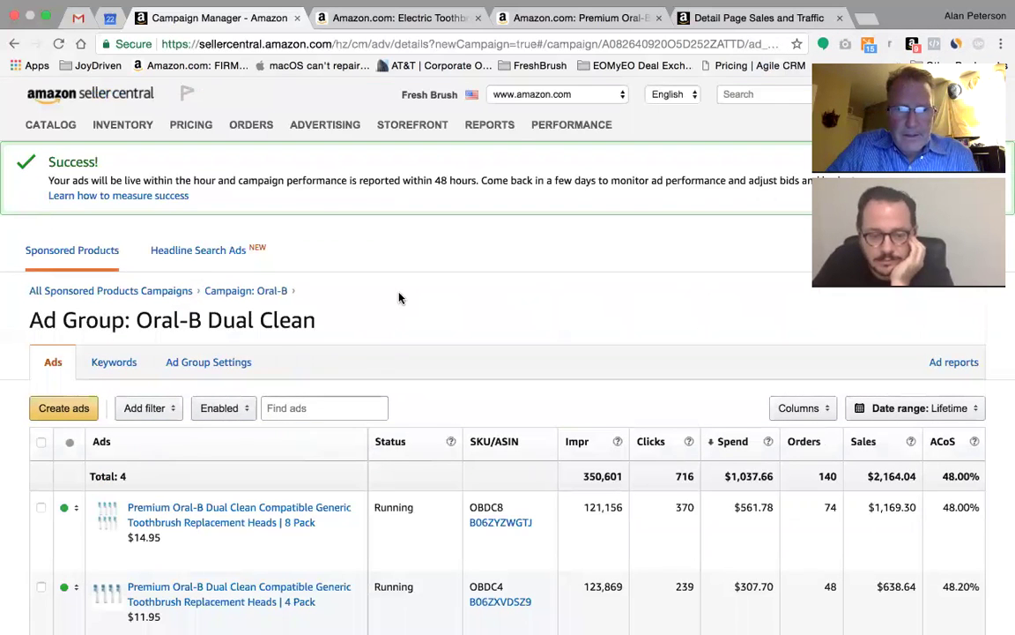
pyautogui.scroll(-3, 399, 297)
pyautogui.scroll(-3, 399, 297)
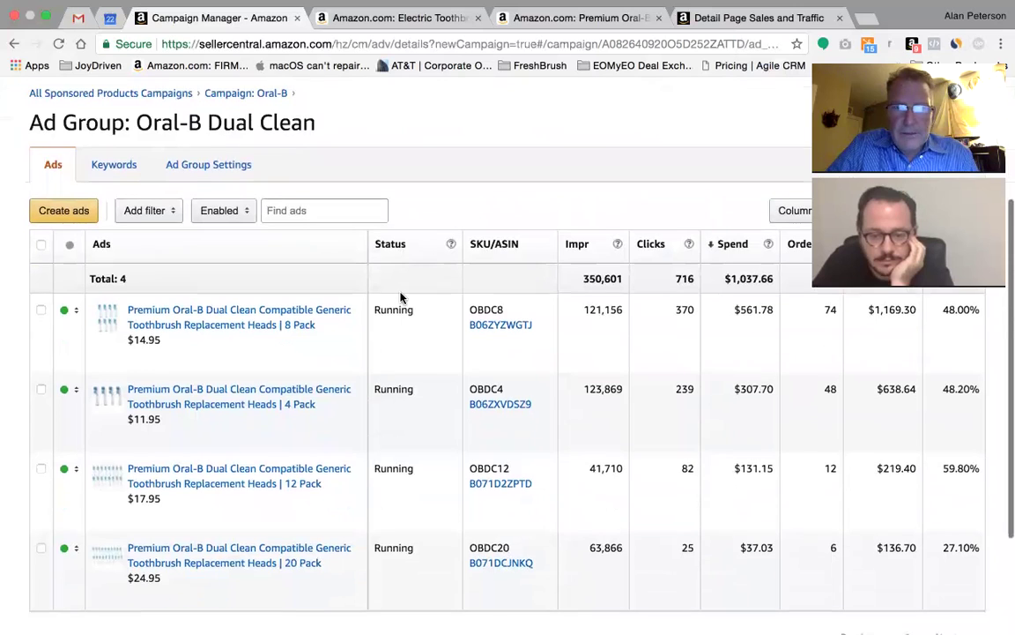
pyautogui.scroll(1, 399, 297)
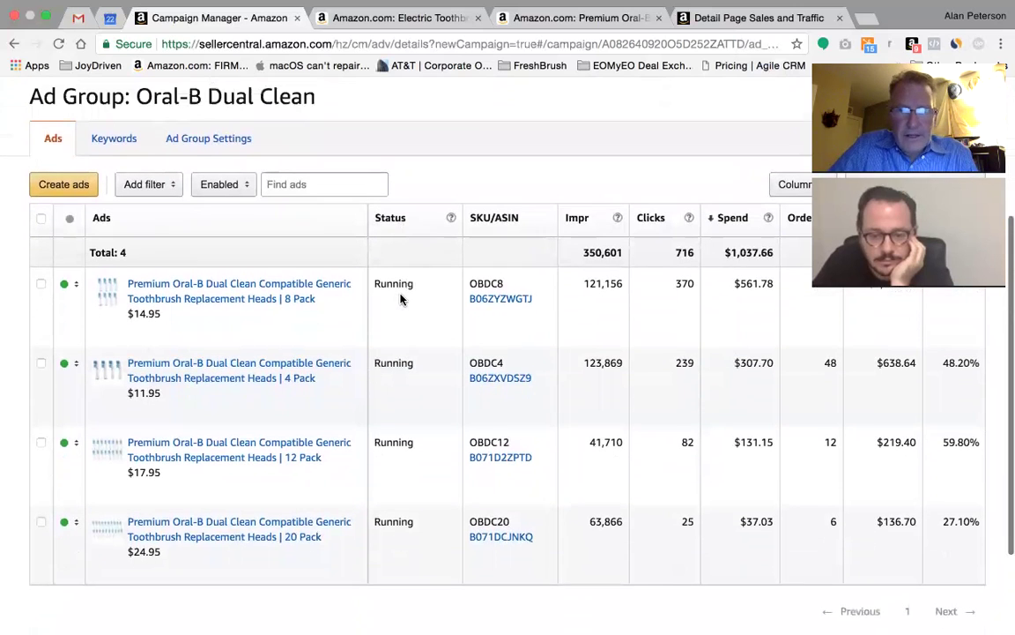
pyautogui.click(207, 139)
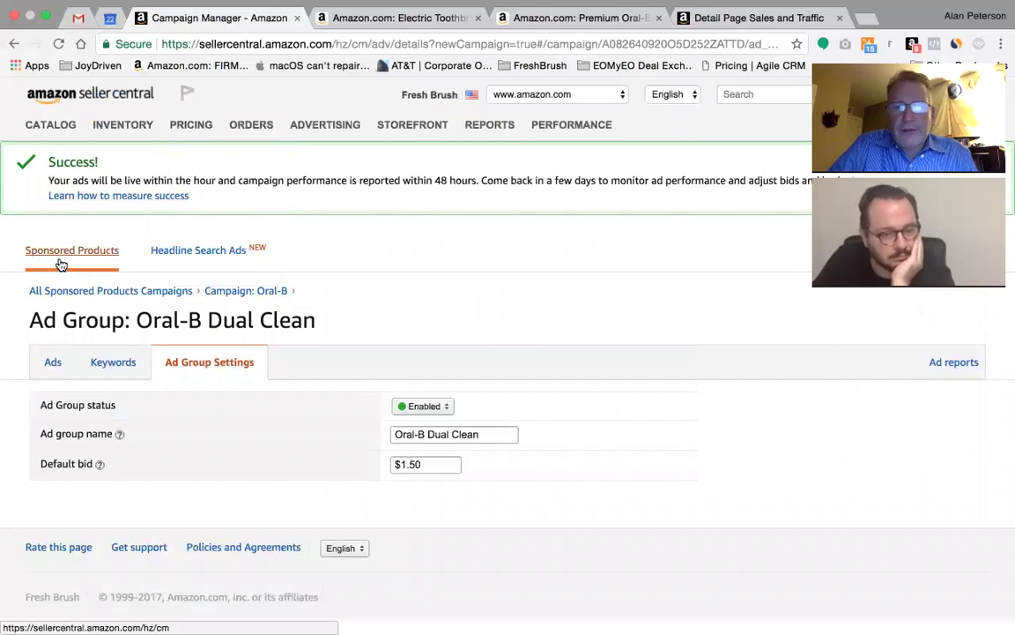
# Open the Headline Search Ads campaigns and pause the Oral-B Dual Clean campaign
pyautogui.click(186, 252)
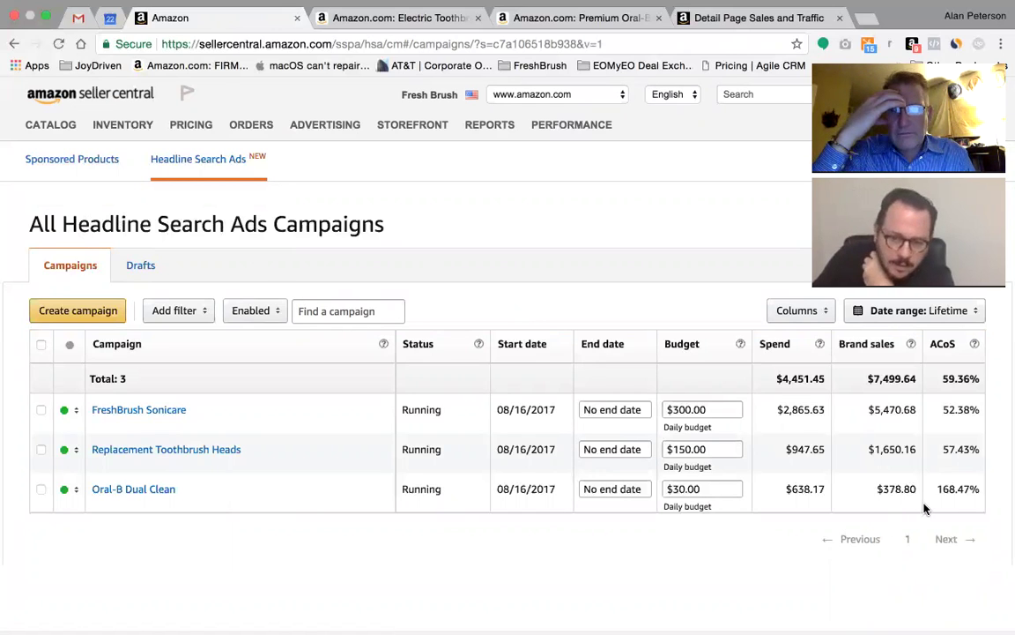
pyautogui.click(74, 497)
pyautogui.click(78, 513)
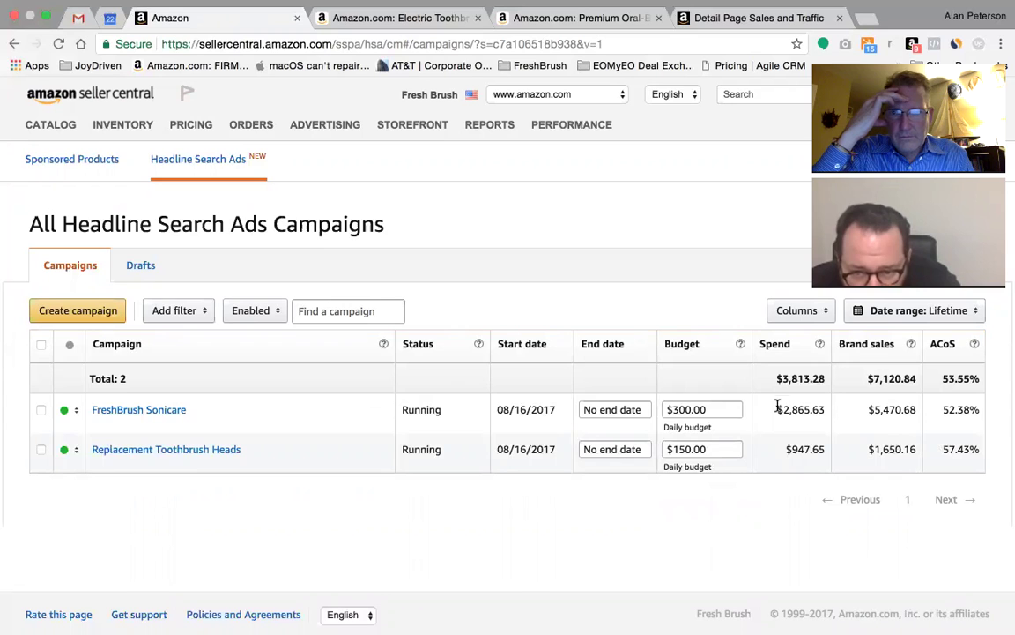
# Open the FreshBrush Sonicare headline campaign and pause its exact-match keyword "sonicare toothbrush"
pyautogui.click(154, 418)
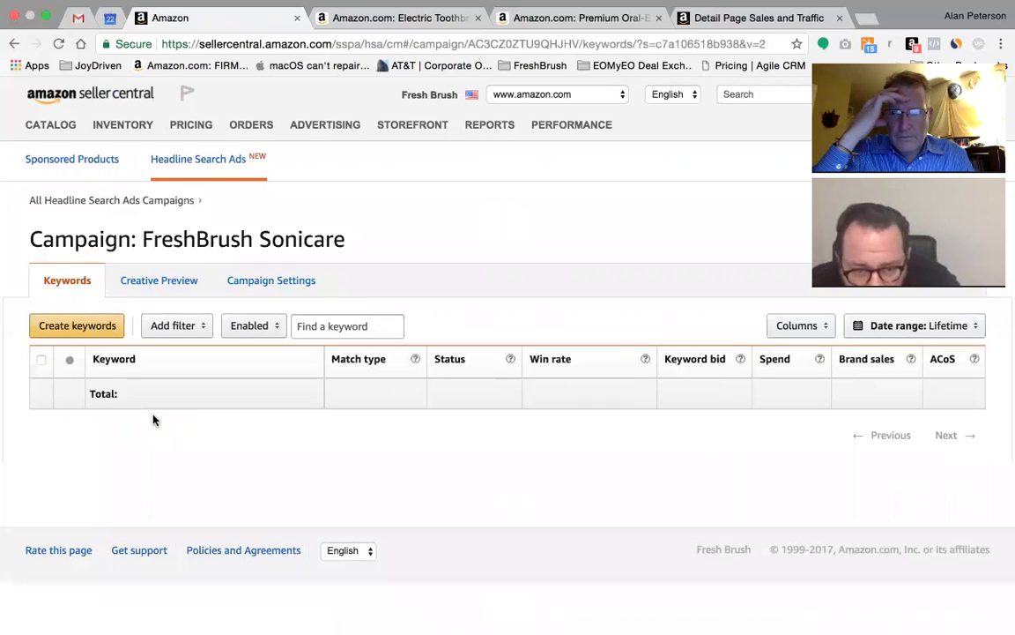
pyautogui.scroll(-2, 279, 384)
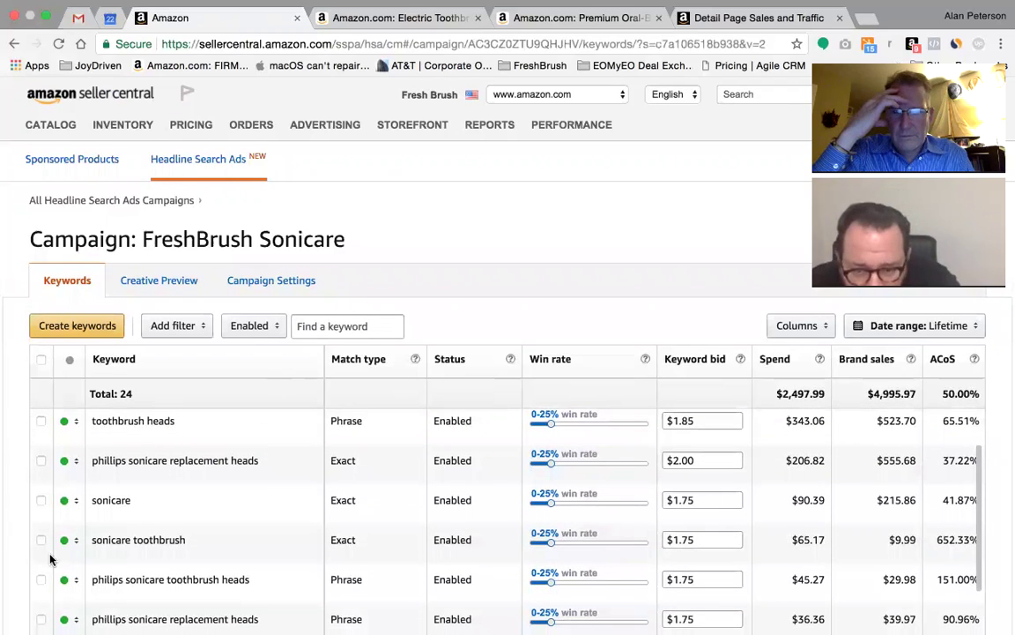
pyautogui.scroll(-2, 940, 490)
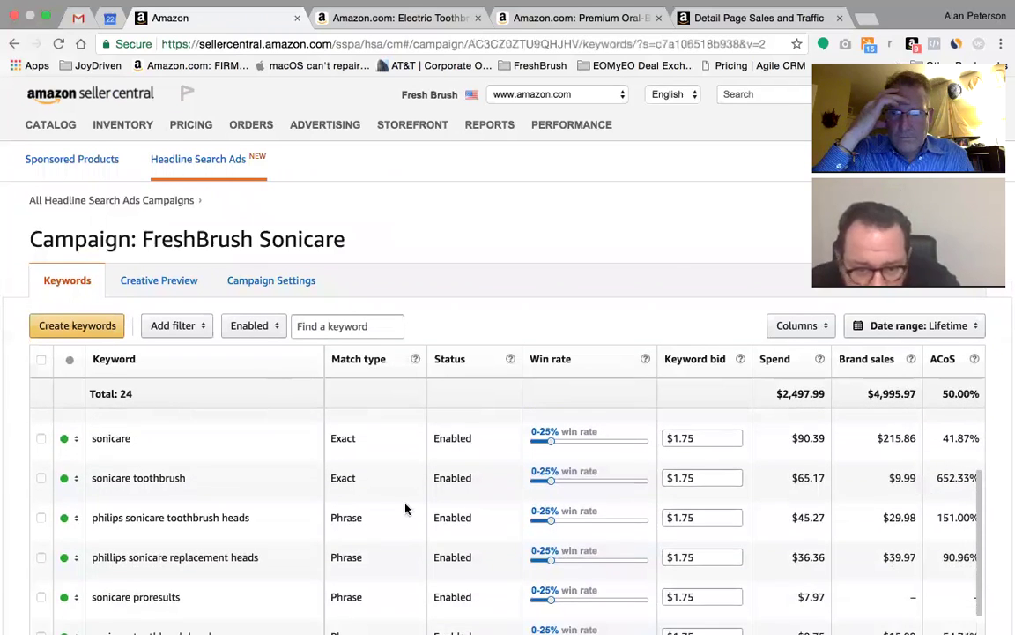
pyautogui.click(67, 483)
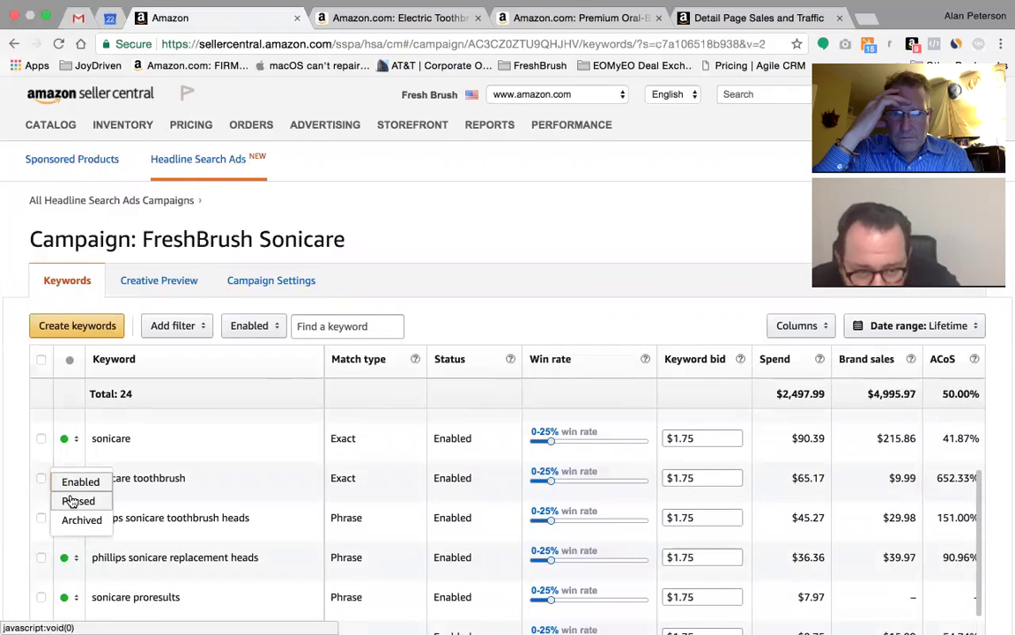
pyautogui.click(76, 501)
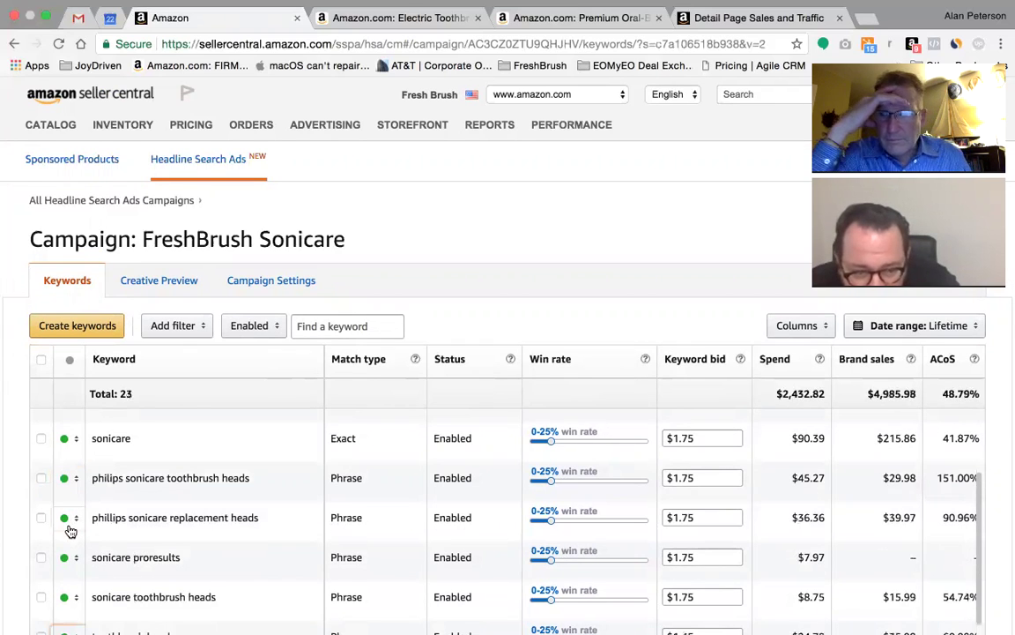
# Pause the phrase-match keywords "phillips sonicare replacement heads" and "philips sonicare toothbrush heads" in the FreshBrush Sonicare campaign
pyautogui.click(67, 518)
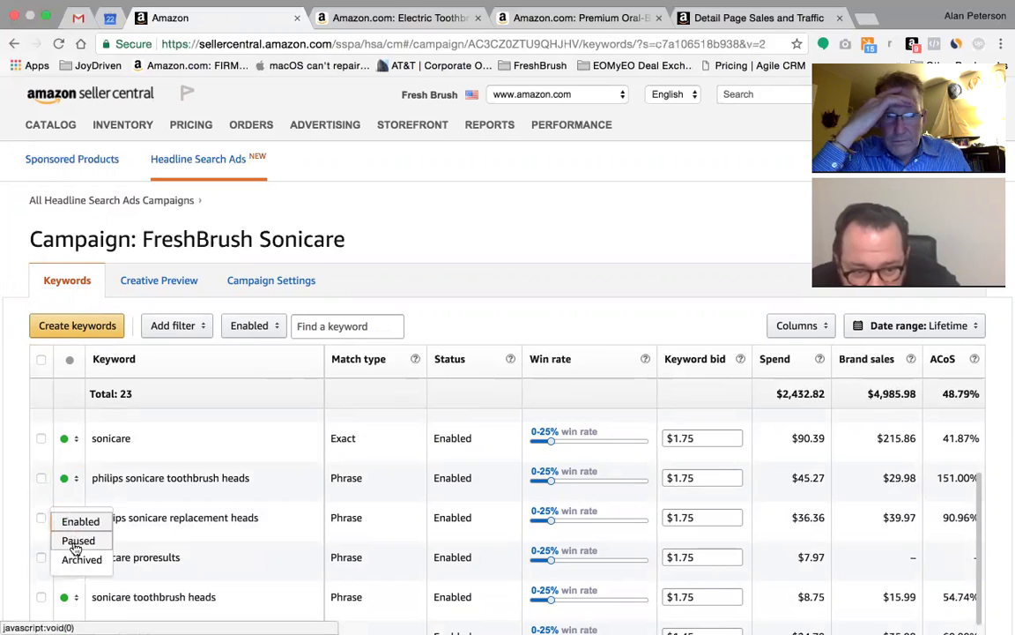
pyautogui.click(77, 537)
pyautogui.click(66, 484)
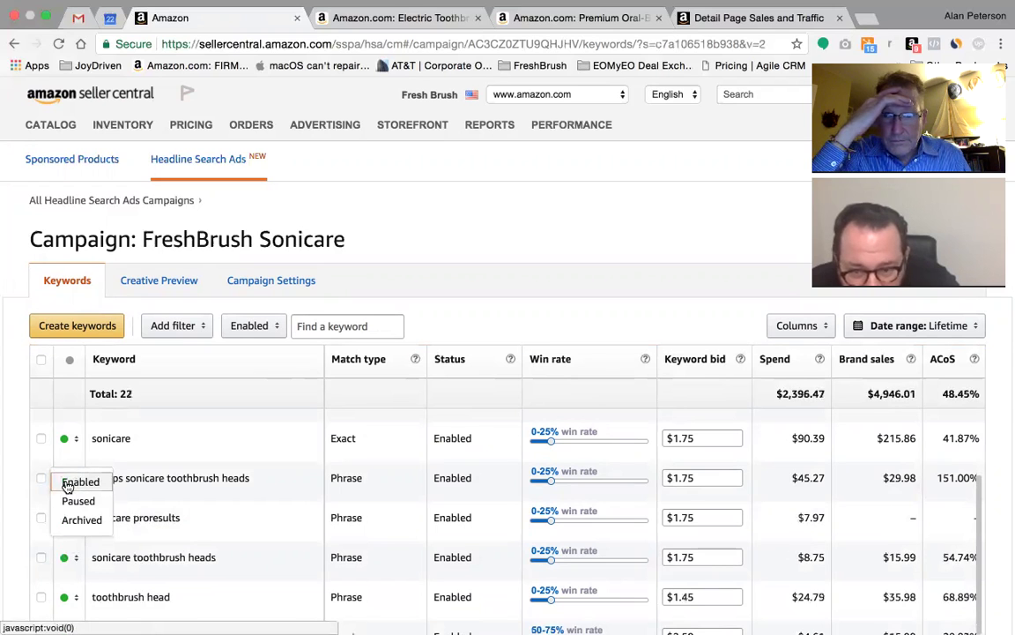
pyautogui.click(71, 500)
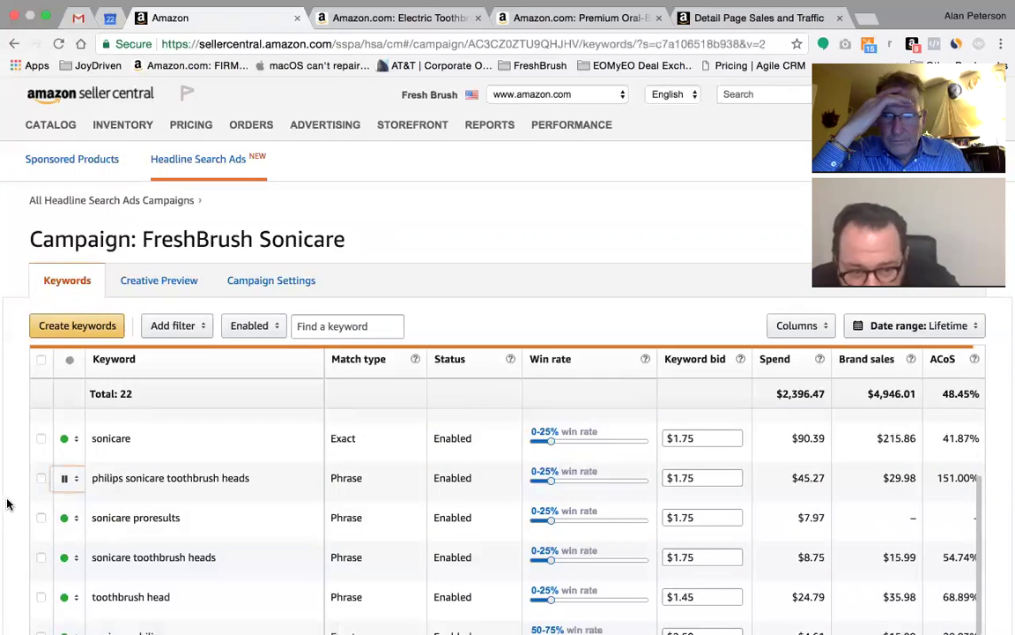
# Pause the phrase-match keyword "toothbrush head" in the FreshBrush Sonicare campaign
pyautogui.scroll(-2, 132, 489)
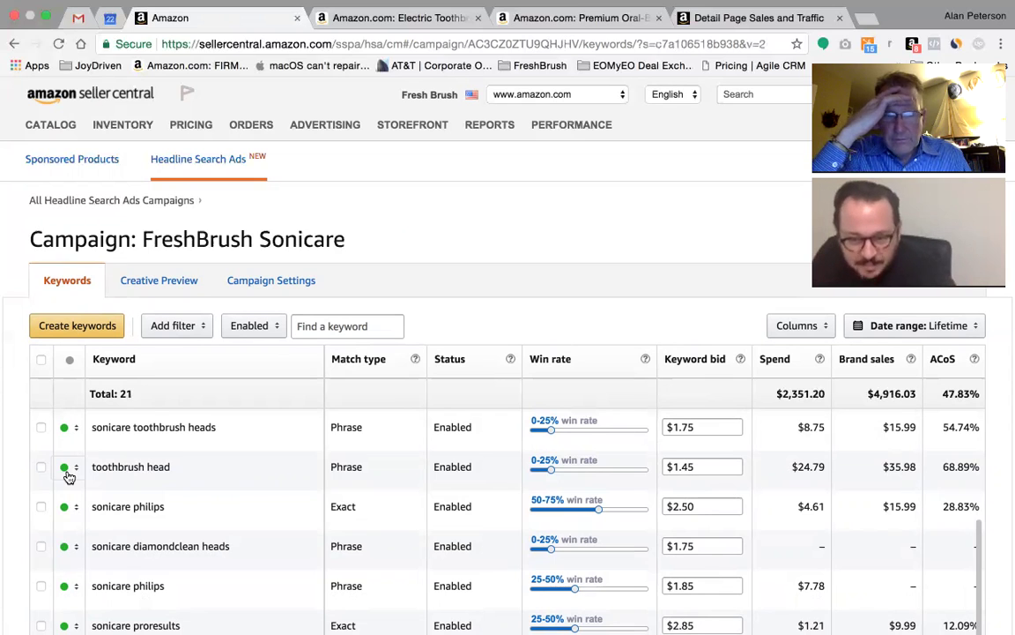
pyautogui.click(69, 475)
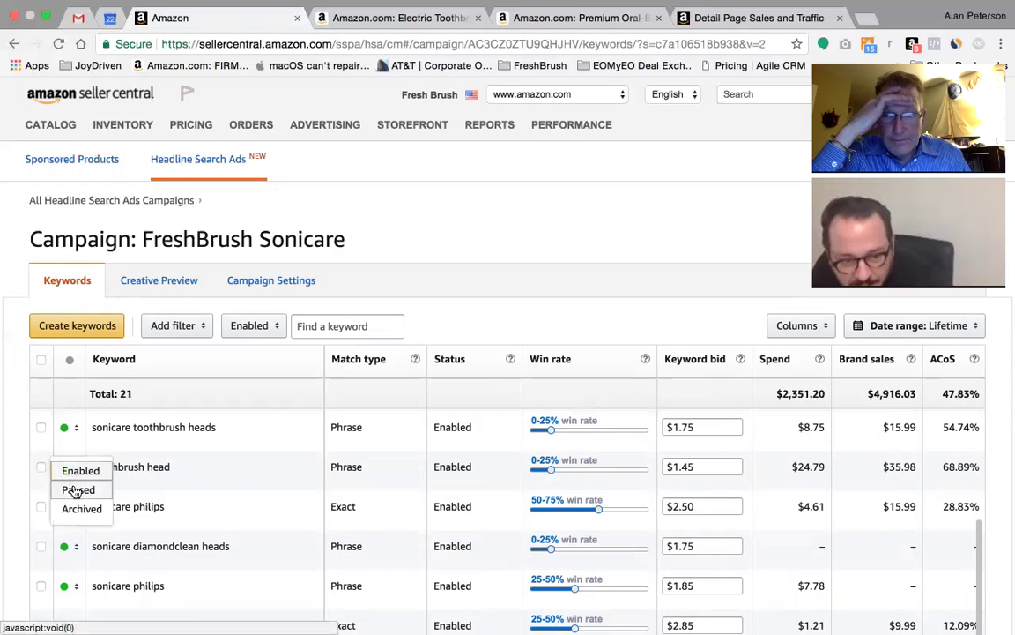
pyautogui.click(76, 487)
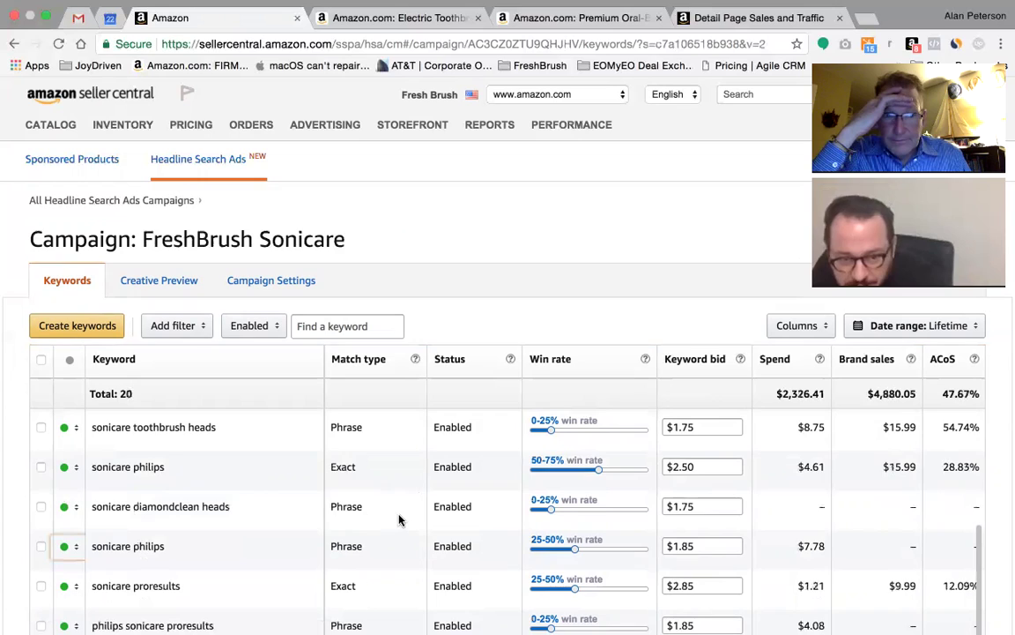
# Check the remaining FreshBrush Sonicare keywords and pause the phrase-match keyword "toothbrush heads"
pyautogui.scroll(-2, 397, 521)
pyautogui.scroll(-5, 398, 520)
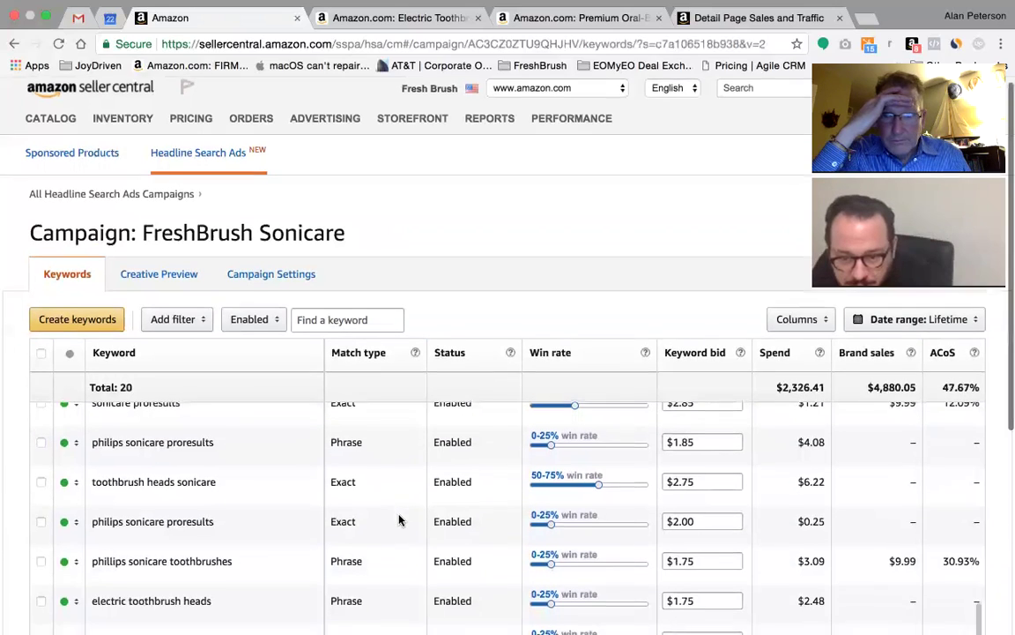
pyautogui.scroll(-3, 398, 520)
pyautogui.scroll(5, 395, 480)
pyautogui.scroll(5, 396, 467)
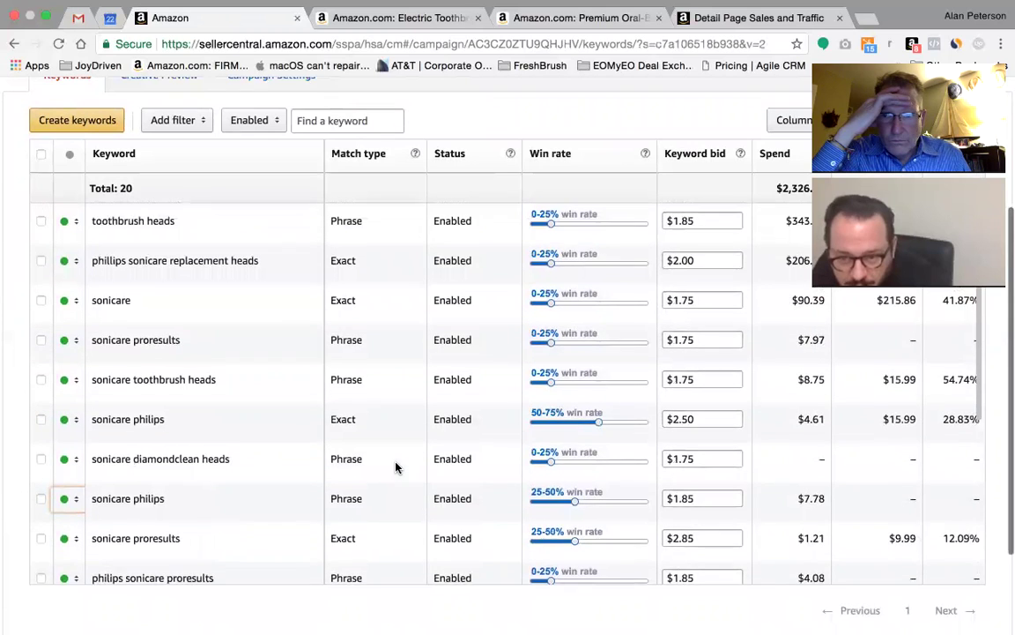
pyautogui.scroll(1, 386, 438)
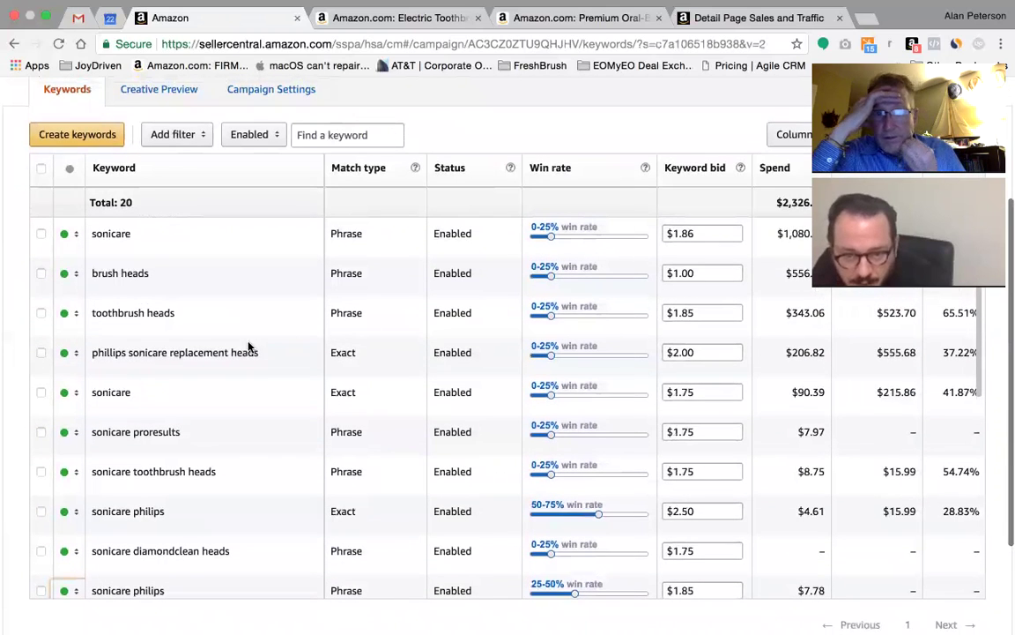
pyautogui.click(66, 322)
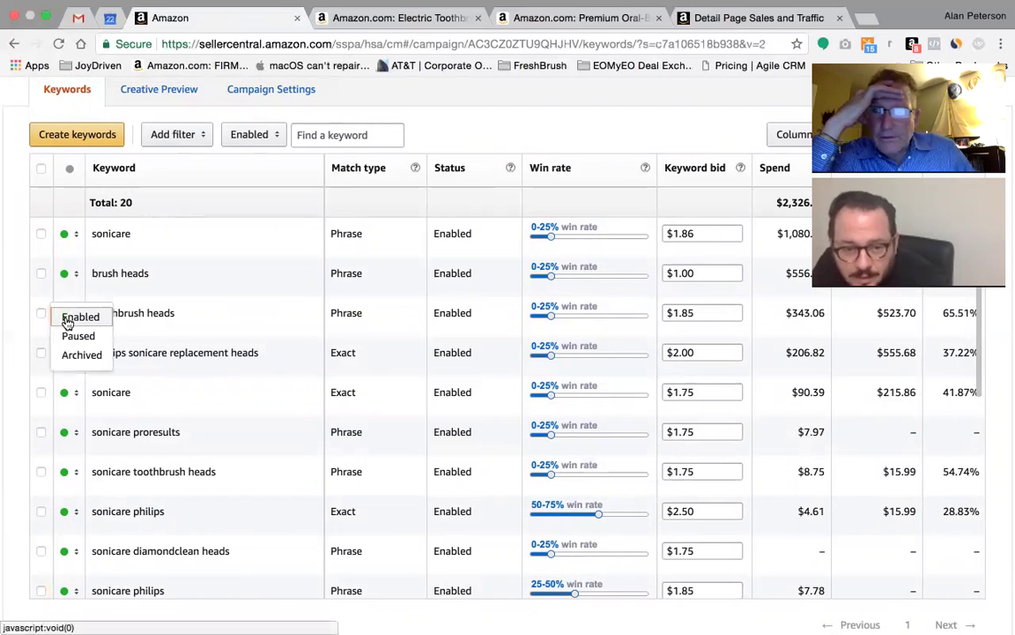
pyautogui.click(75, 333)
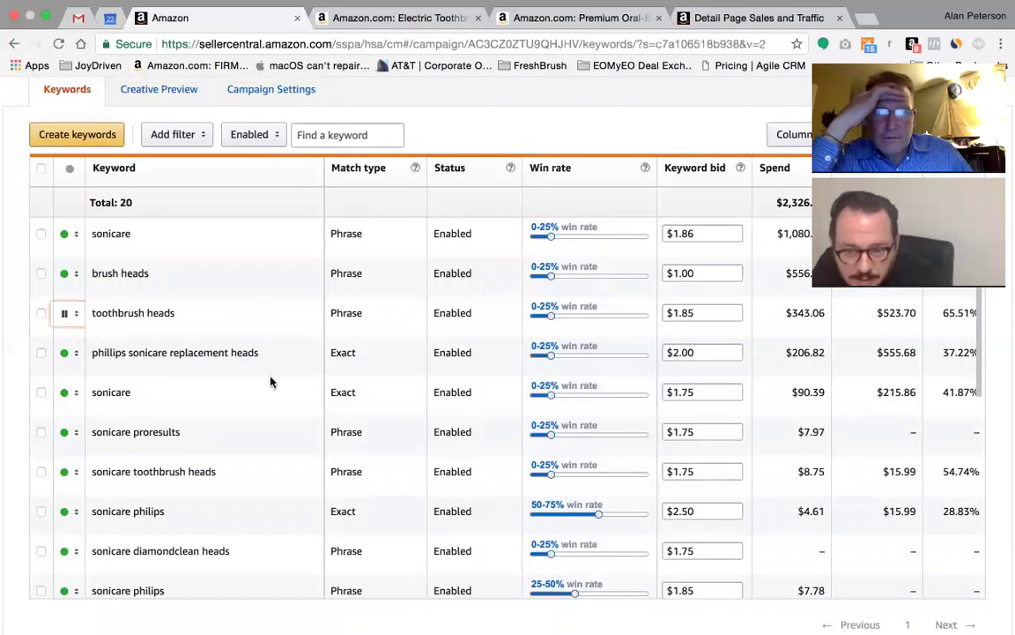
# View the creative preview and the campaign settings of the FreshBrush Sonicare headline campaign
pyautogui.scroll(2, 301, 410)
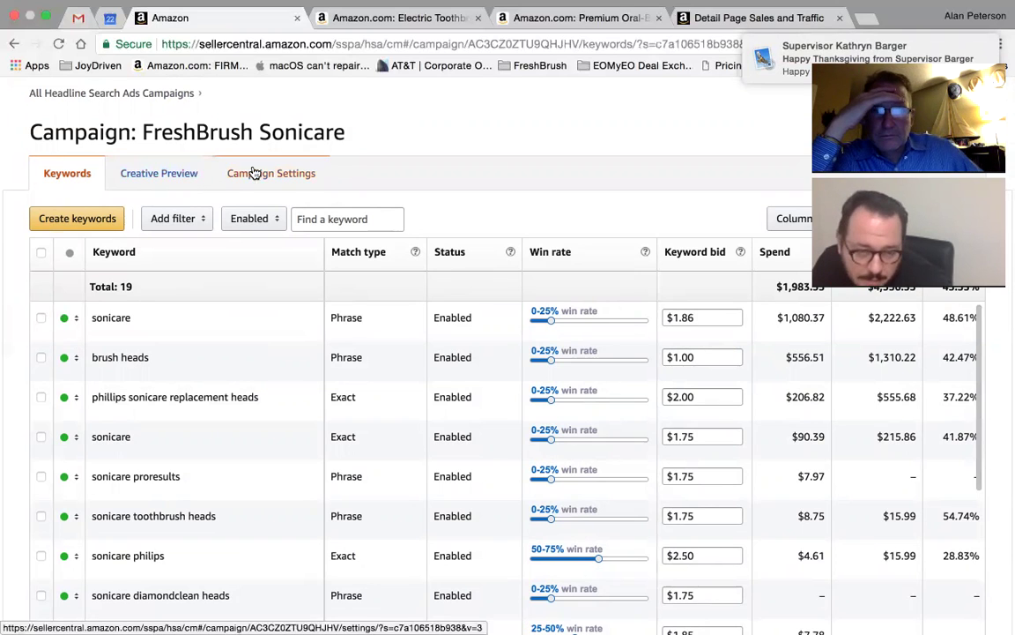
pyautogui.click(191, 177)
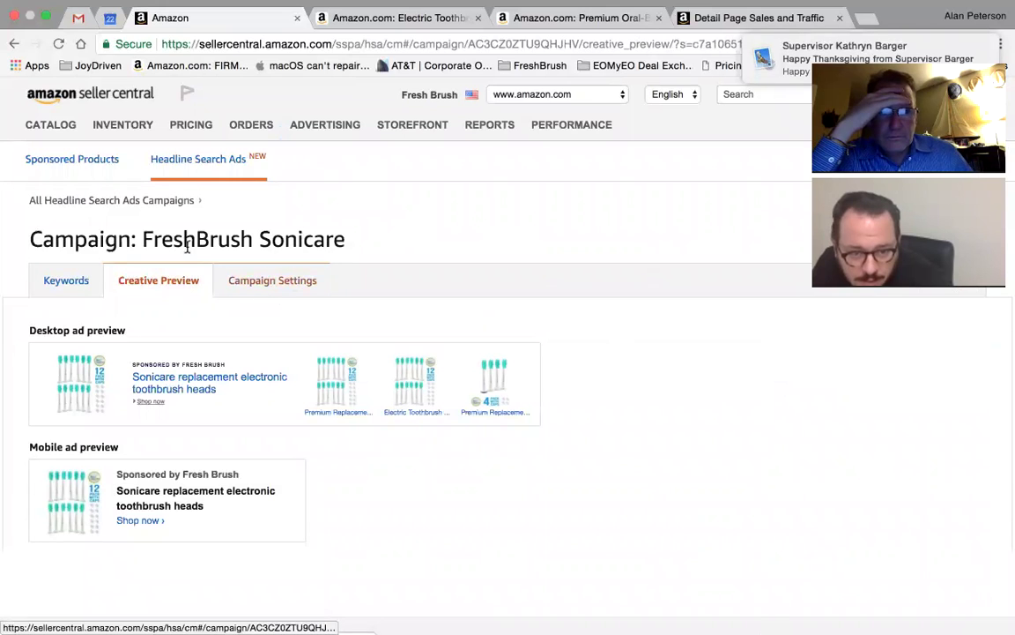
pyautogui.click(254, 289)
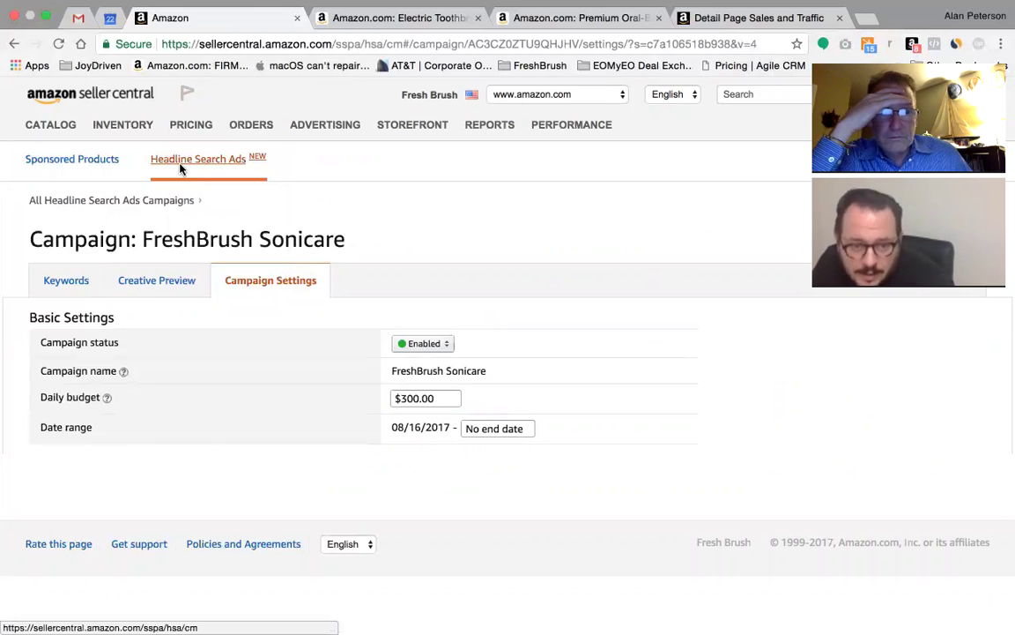
# Return to the list of all Headline Search Ads campaigns and set its date range to Week to date
pyautogui.click(181, 167)
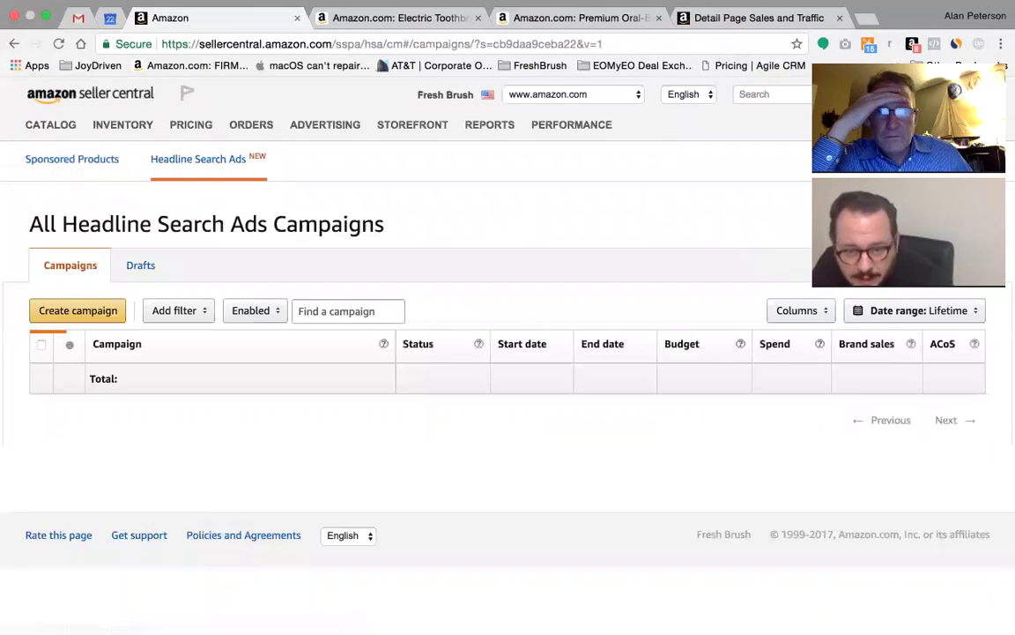
pyautogui.click(927, 315)
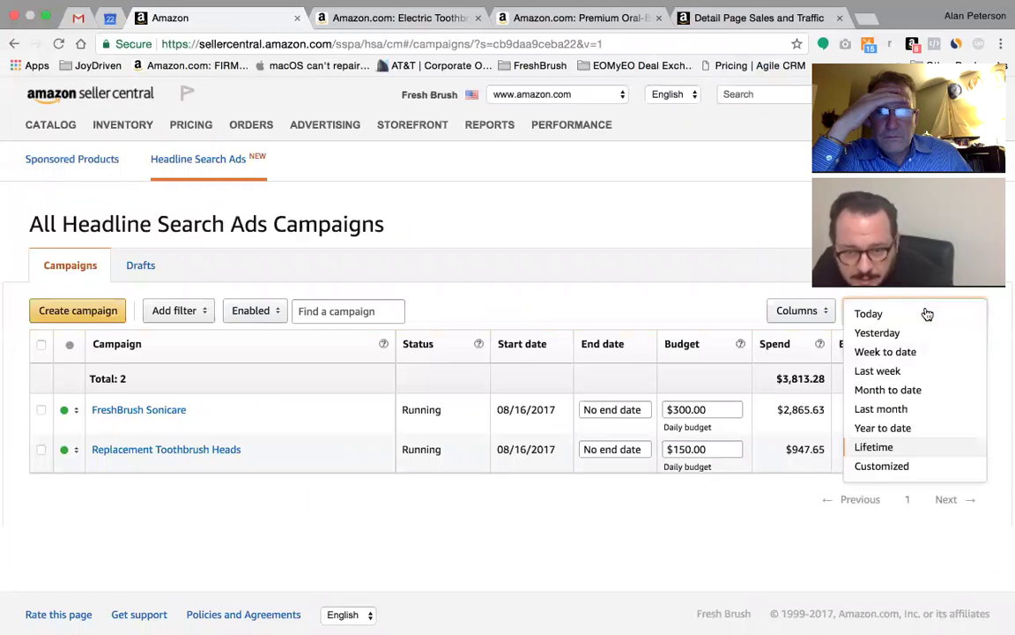
pyautogui.click(884, 355)
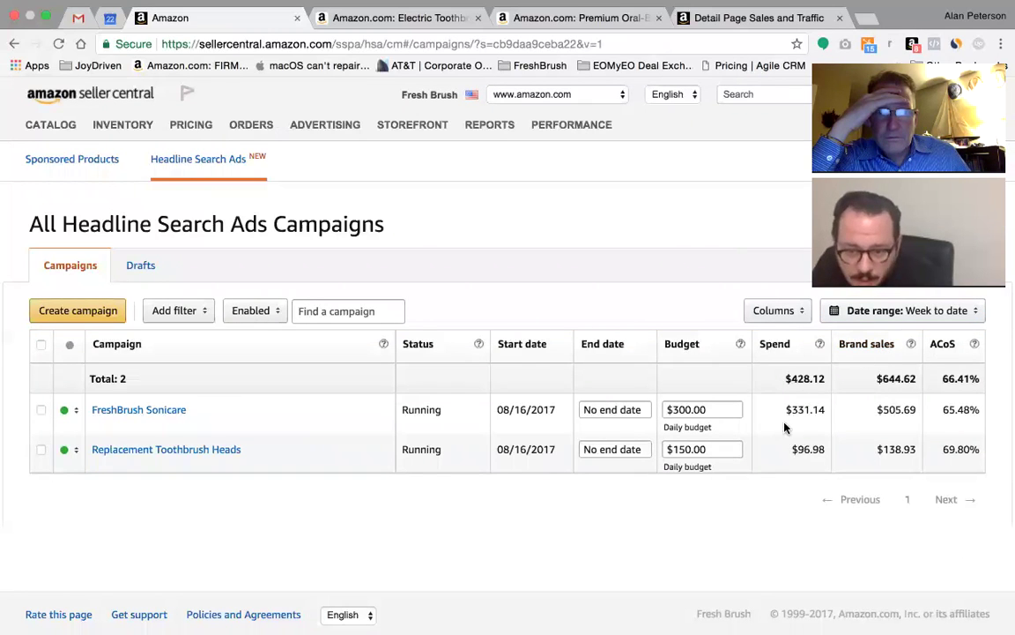
# Open the FreshBrush Sonicare campaign and pause its exact-match keyword "sonicare"
pyautogui.click(148, 411)
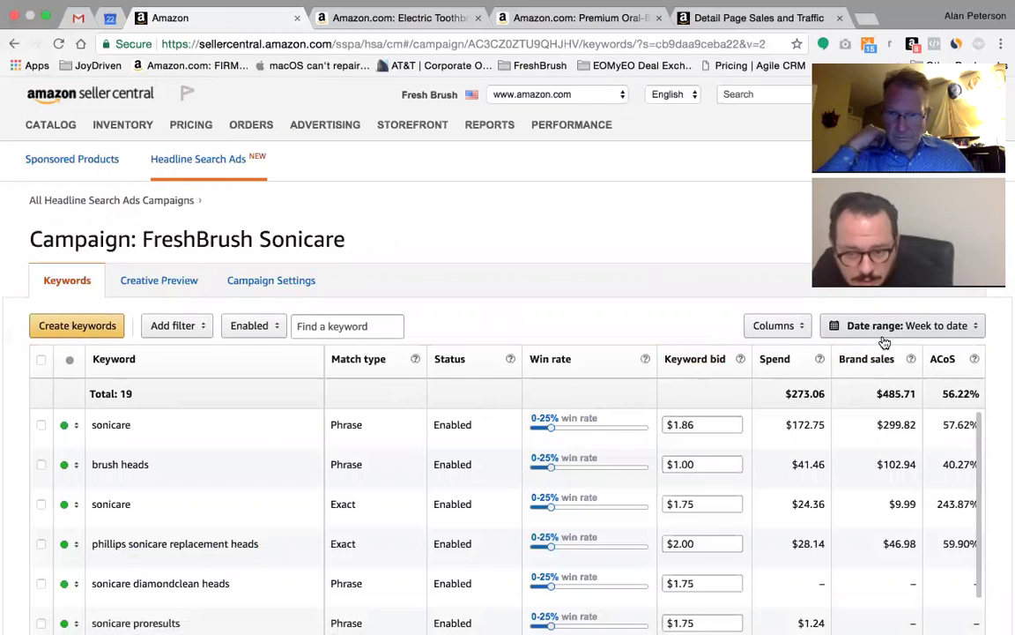
pyautogui.click(63, 507)
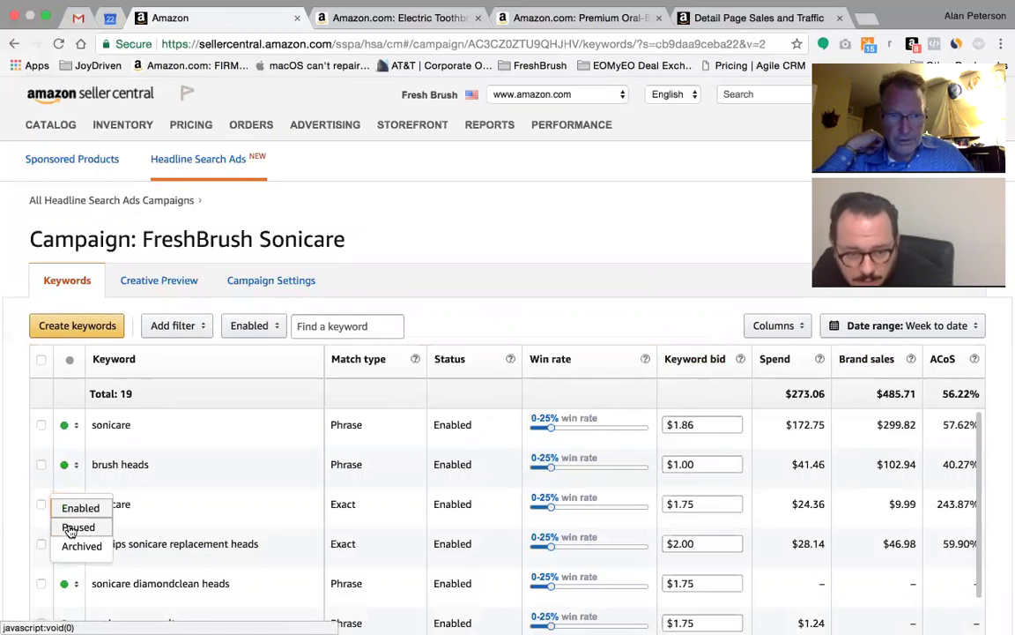
pyautogui.click(77, 526)
# Review the week-to-date spend, brand sales and ACoS of the remaining enabled FreshBrush Sonicare keywords
pyautogui.scroll(-2, 889, 482)
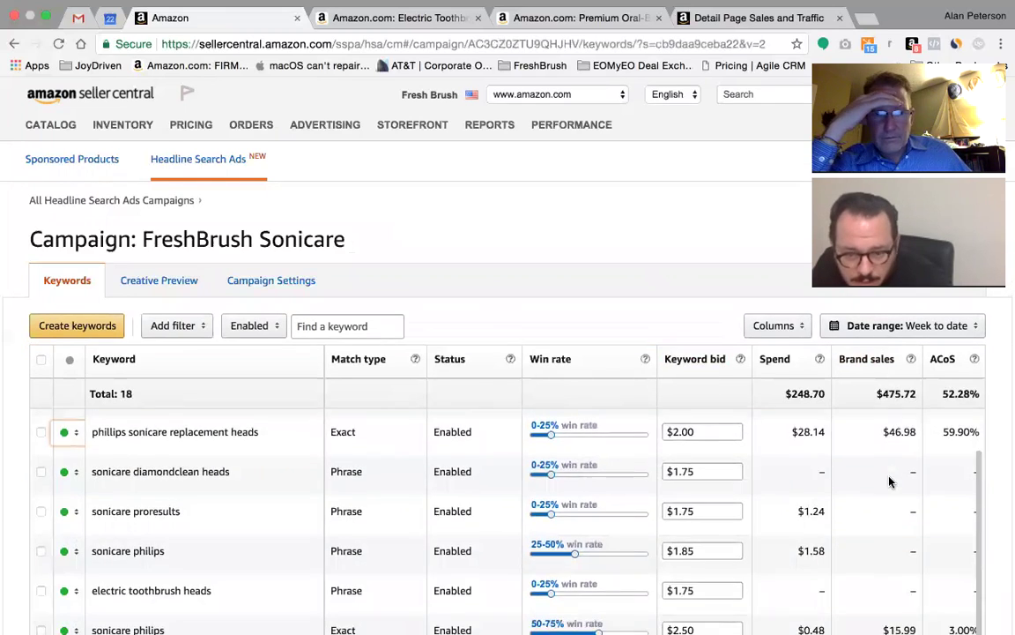
pyautogui.scroll(-3, 523, 473)
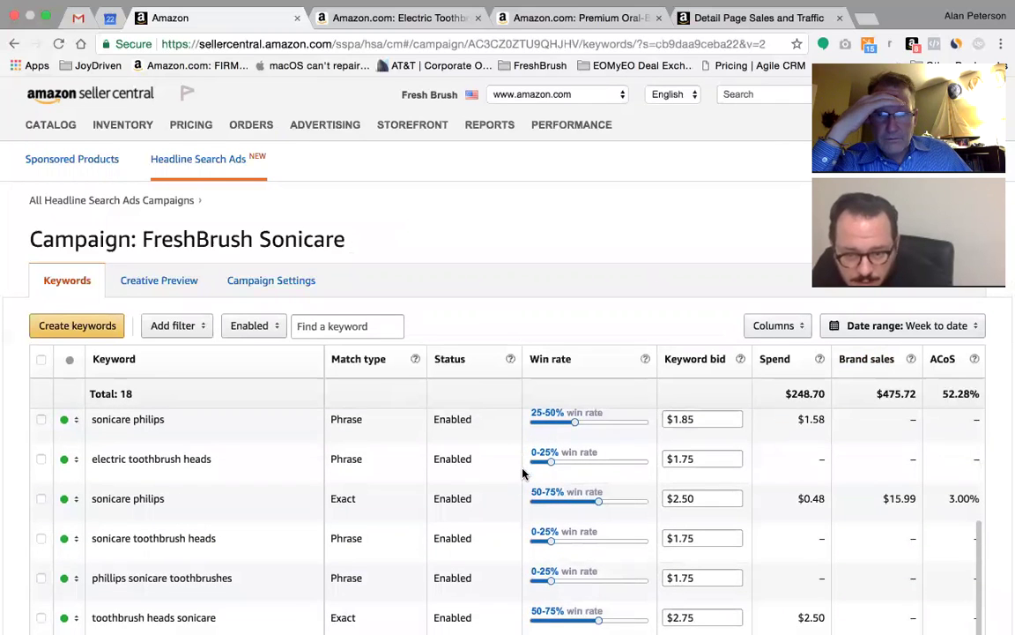
pyautogui.scroll(-5, 522, 473)
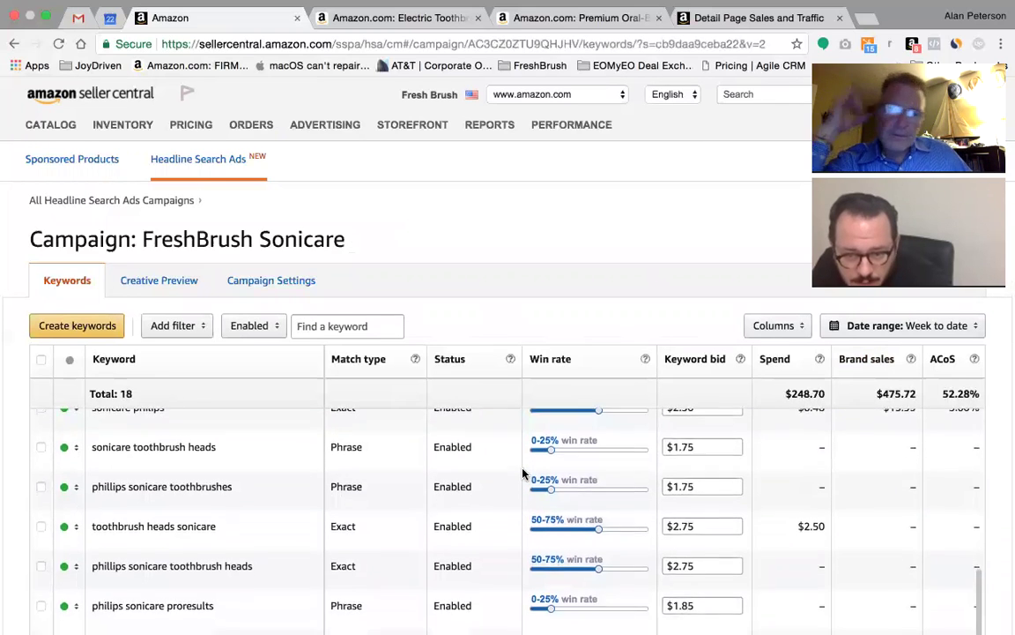
pyautogui.scroll(-4, 523, 473)
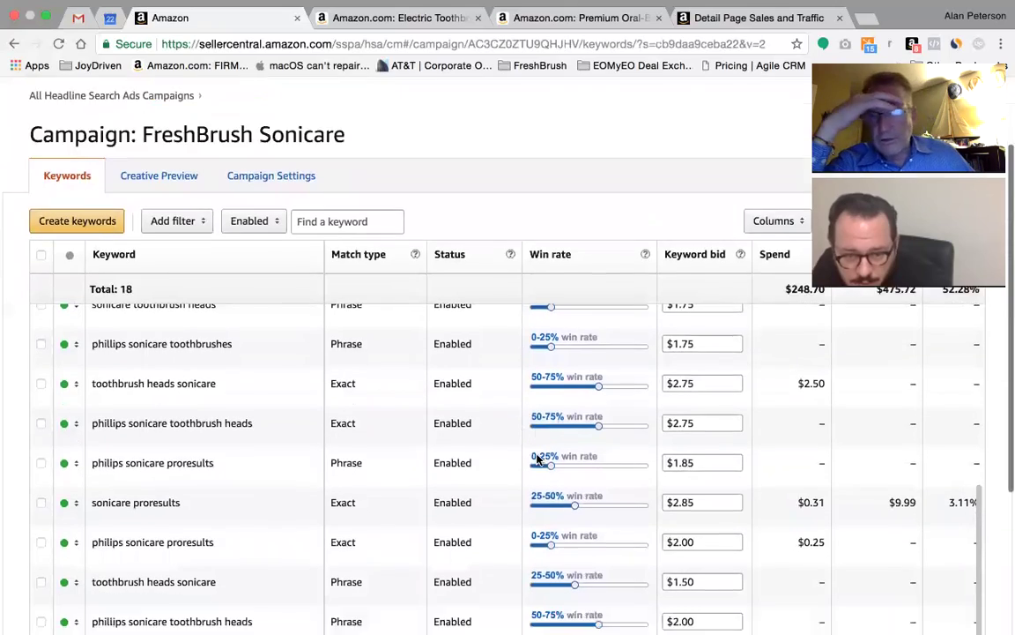
pyautogui.scroll(-2, 538, 459)
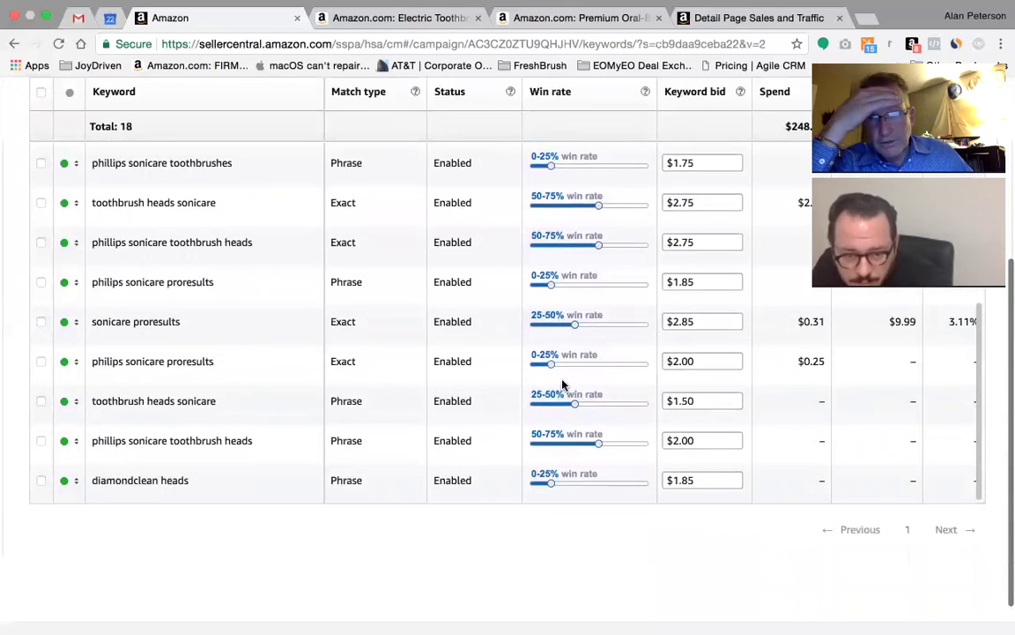
pyautogui.scroll(4, 563, 384)
pyautogui.scroll(6, 562, 383)
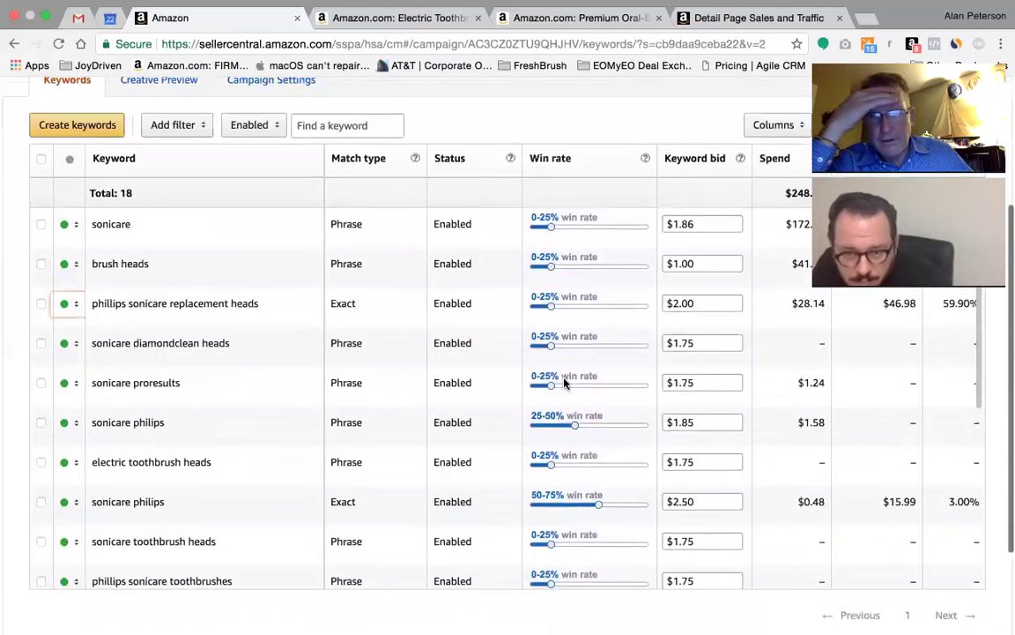
pyautogui.scroll(3, 564, 382)
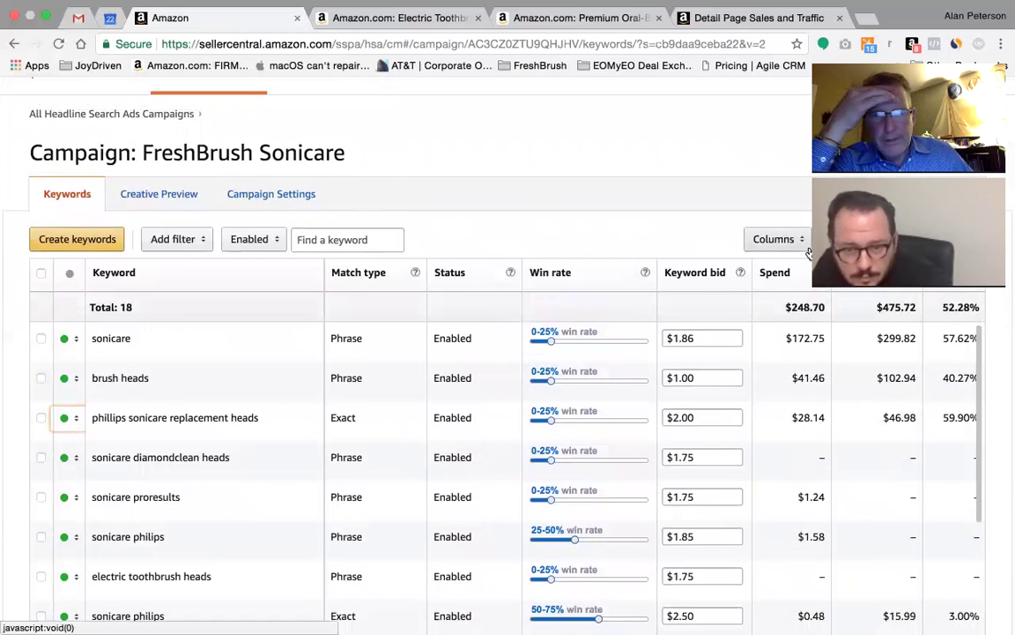
# Open the Replacement Toothbrush Heads headline campaign and review the week-to-date performance of all its keywords
pyautogui.click(141, 118)
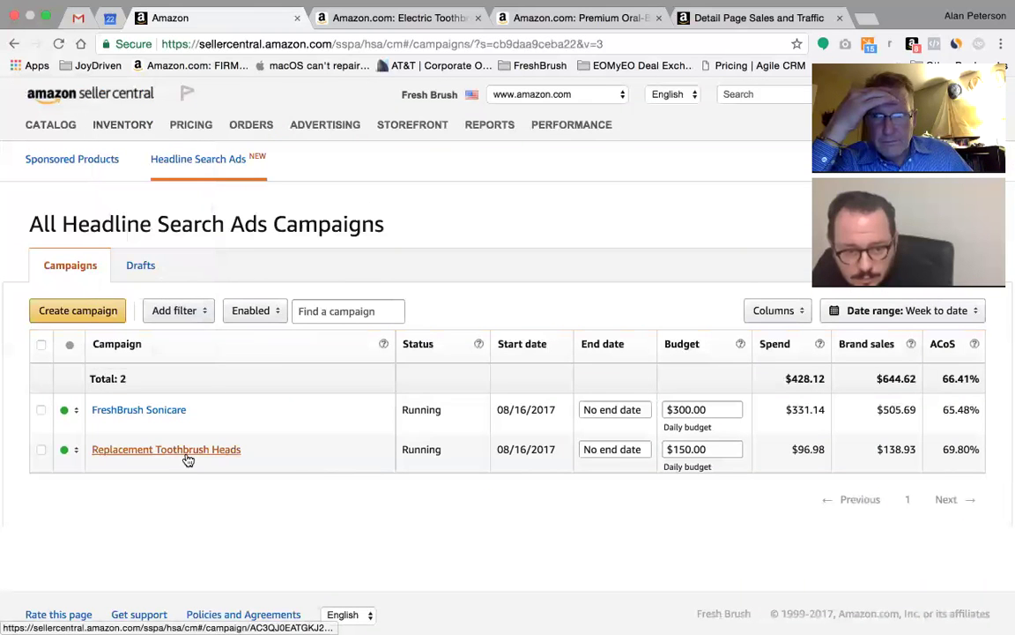
pyautogui.click(186, 456)
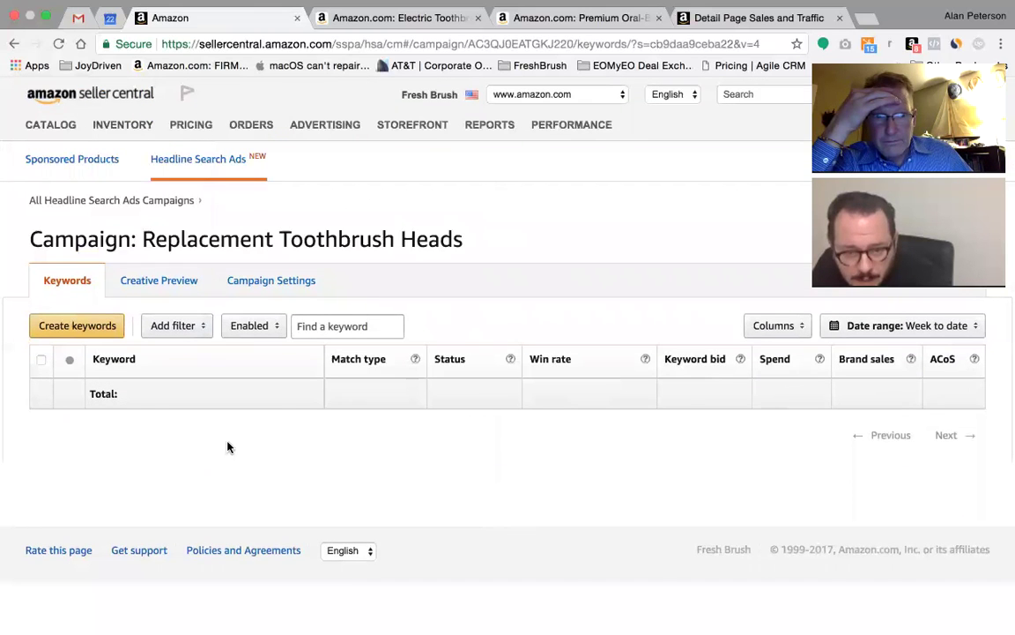
pyautogui.scroll(-2, 318, 424)
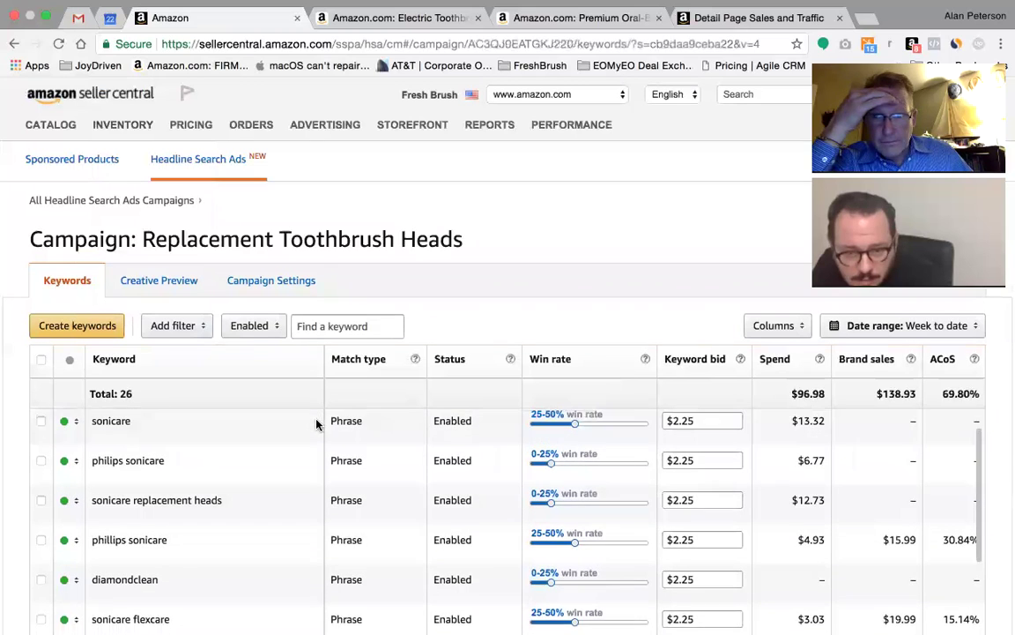
pyautogui.scroll(-10, 316, 424)
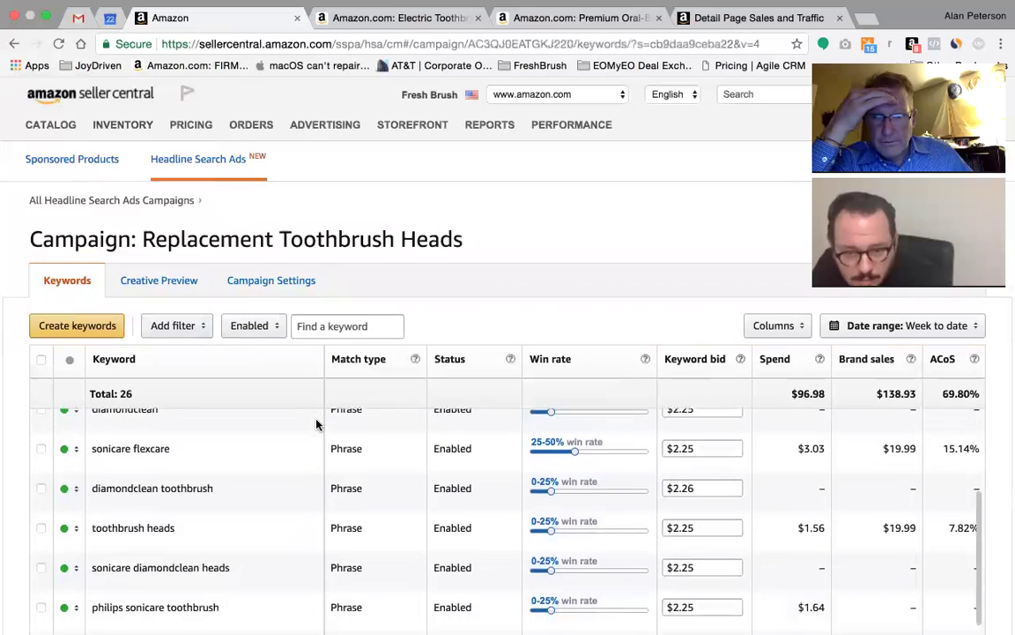
pyautogui.scroll(-7, 316, 424)
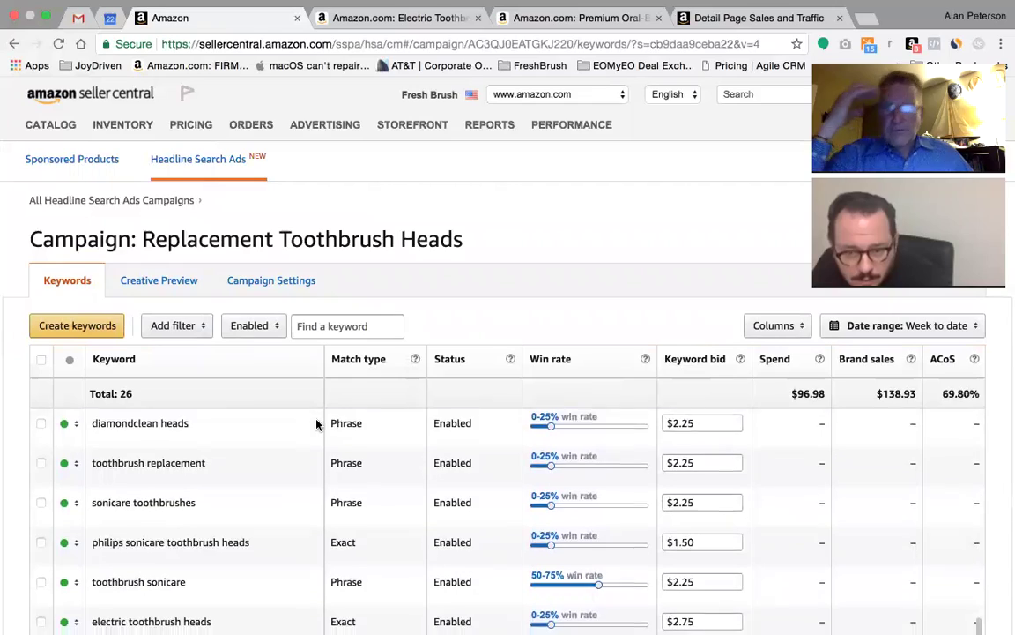
pyautogui.scroll(-6, 316, 424)
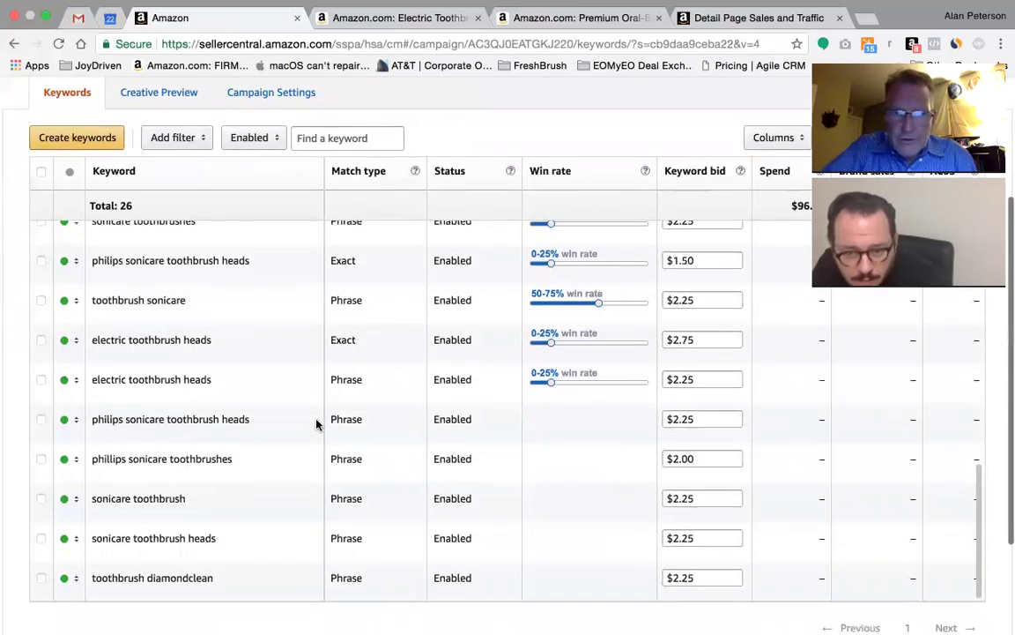
pyautogui.scroll(10, 316, 425)
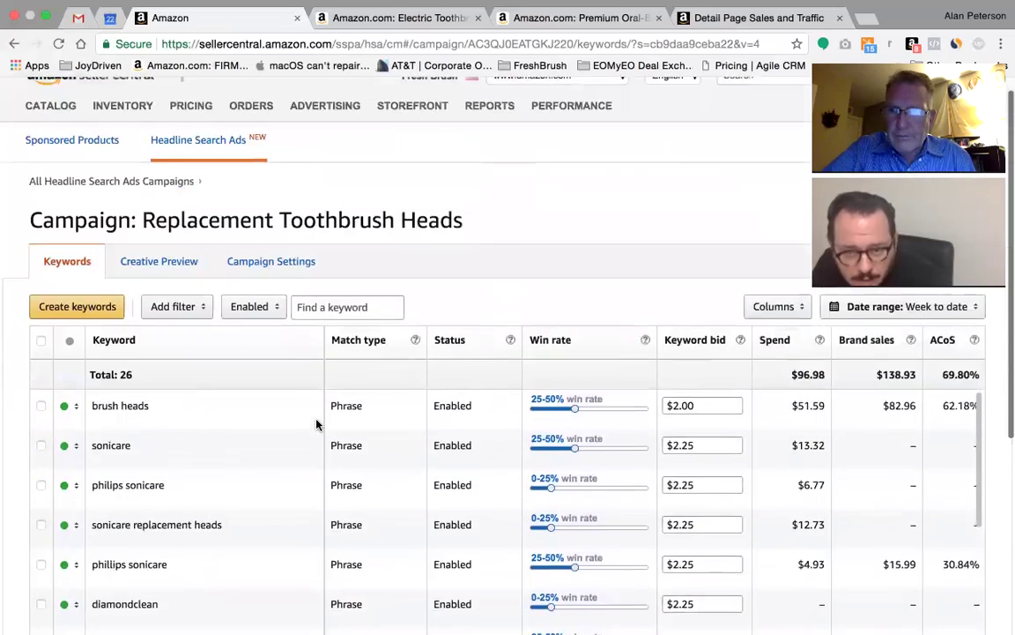
# Switch to the Sponsored Products campaigns and review the spend, sales and ACoS of the running campaigns
pyautogui.click(94, 163)
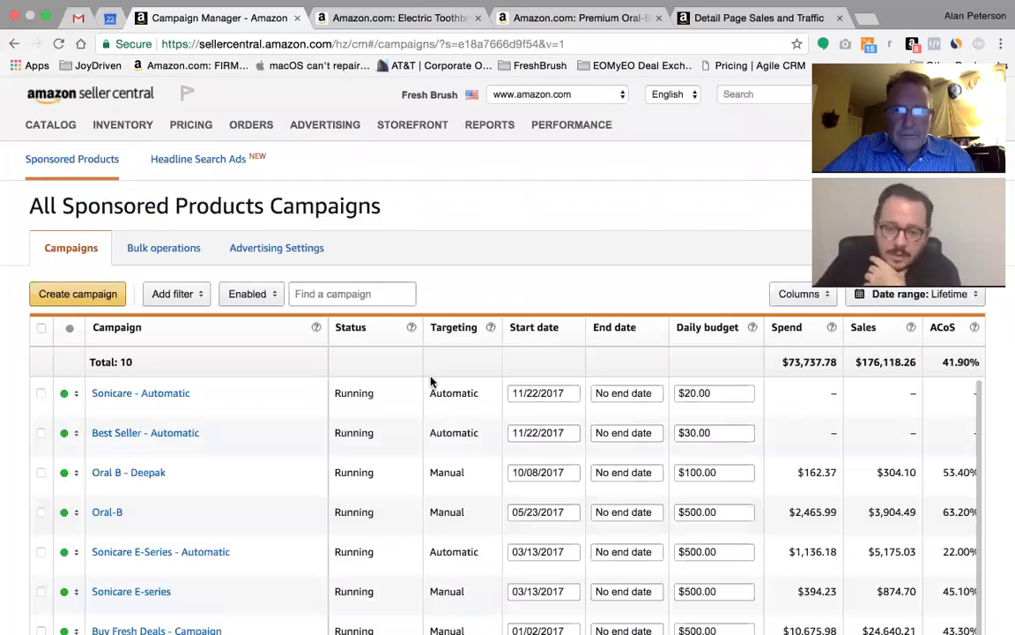
pyautogui.scroll(-3, 432, 381)
pyautogui.scroll(-2, 417, 412)
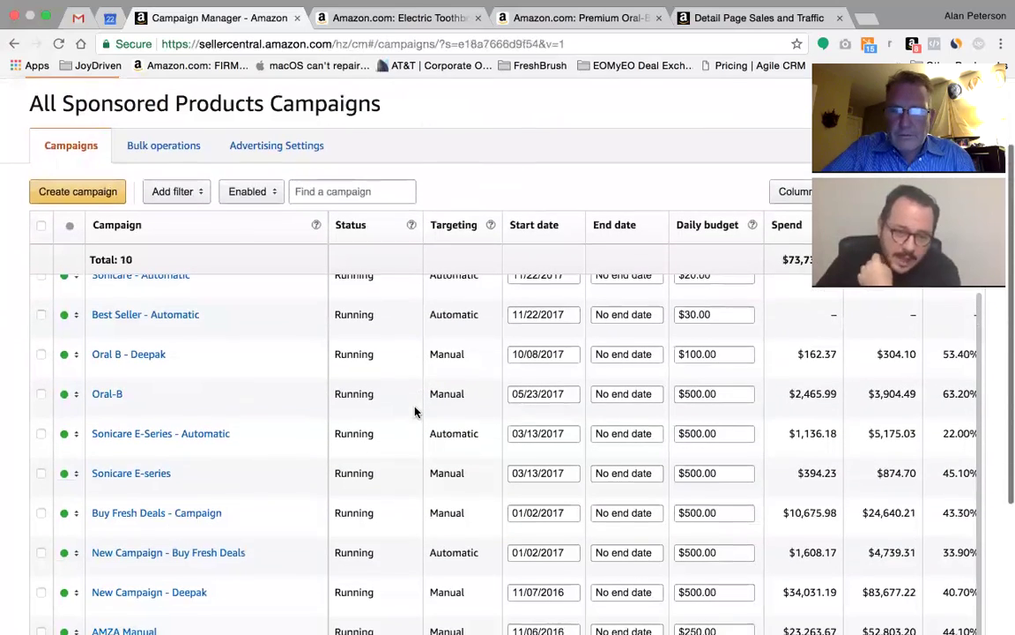
# Find Buy Fresh Deals - Campaign among the running Sponsored Products campaigns and open its Buy Fresh Deals ad group
pyautogui.scroll(-2, 302, 350)
pyautogui.scroll(-2, 298, 352)
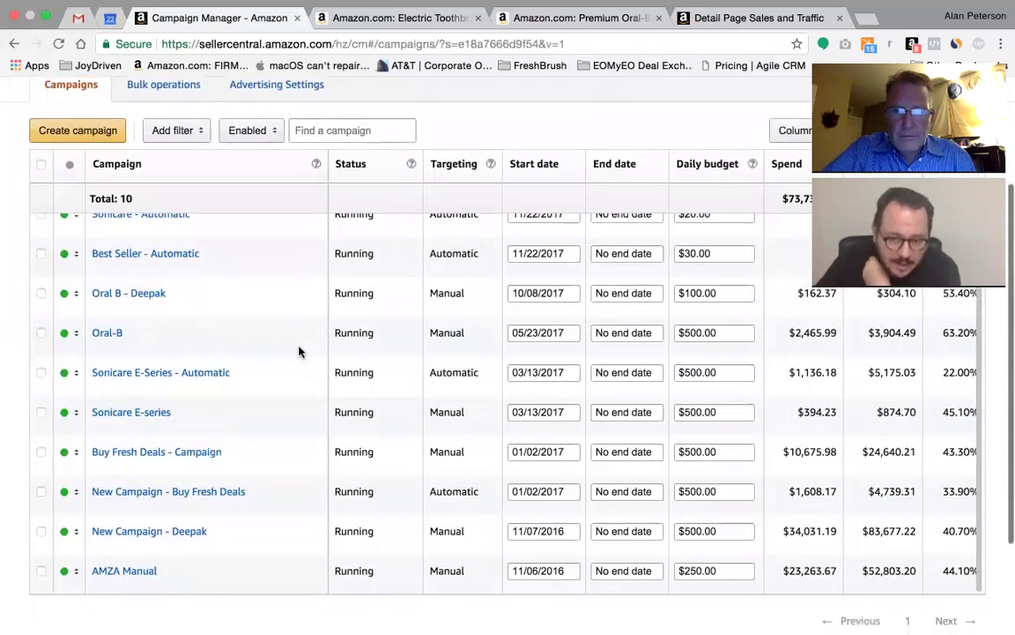
pyautogui.scroll(-1, 290, 351)
pyautogui.scroll(1, 287, 350)
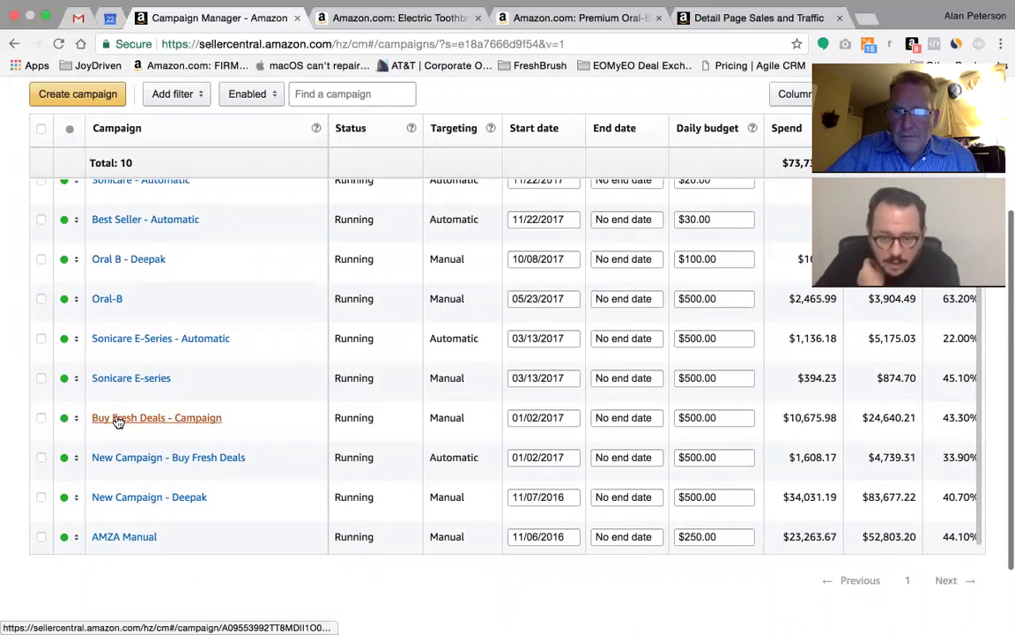
pyautogui.click(182, 424)
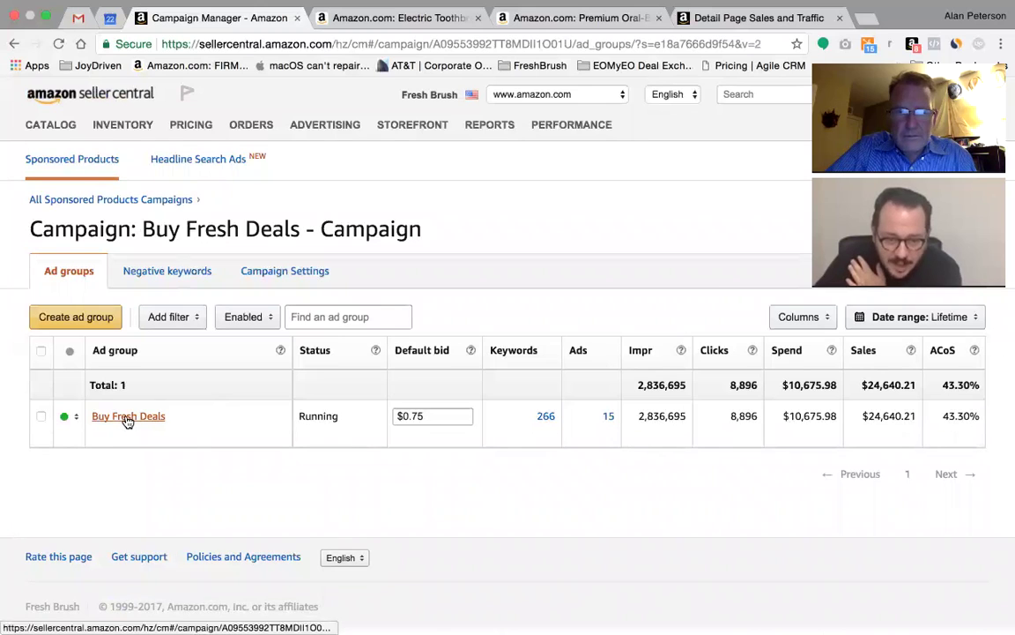
pyautogui.click(128, 418)
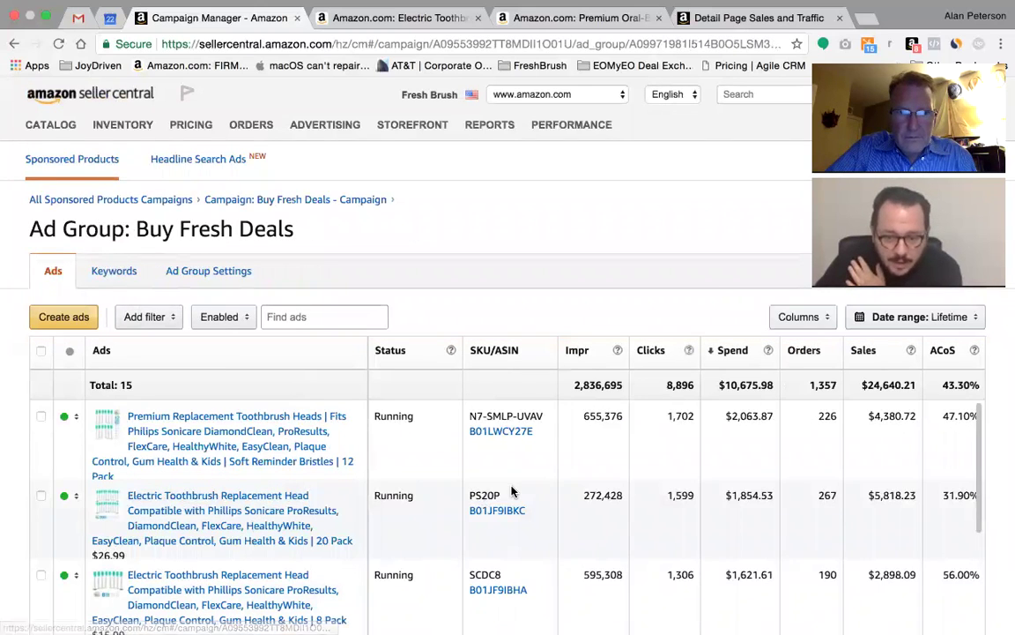
# Review the lifetime spend, orders, sales and ACoS of the enabled ads in the Buy Fresh Deals ad group
pyautogui.scroll(-2, 511, 491)
pyautogui.scroll(-2, 511, 491)
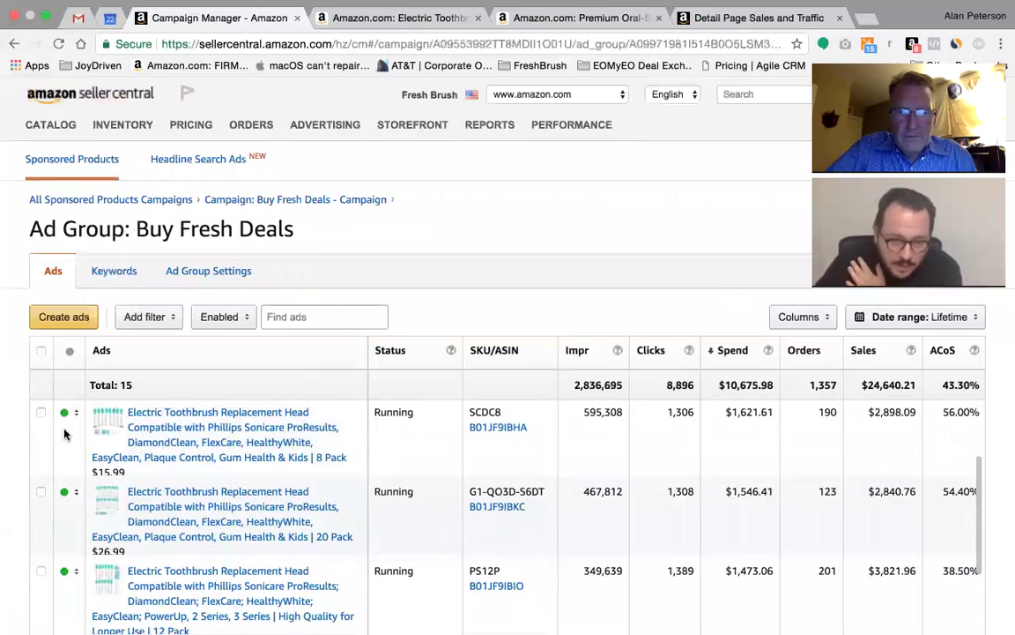
pyautogui.scroll(-6, 57, 478)
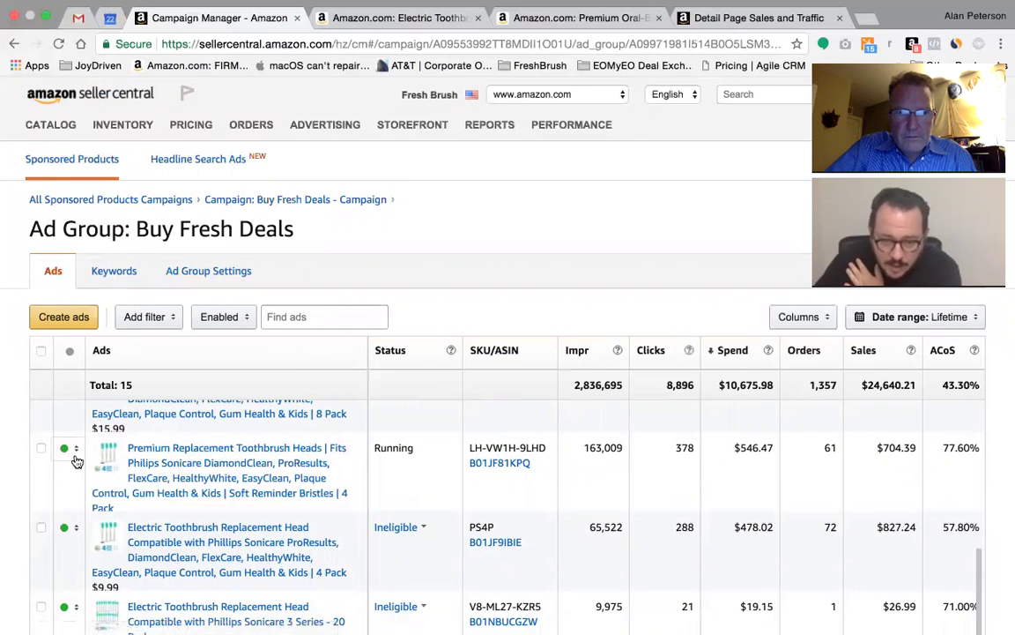
pyautogui.scroll(-2, 75, 460)
pyautogui.scroll(-3, 74, 460)
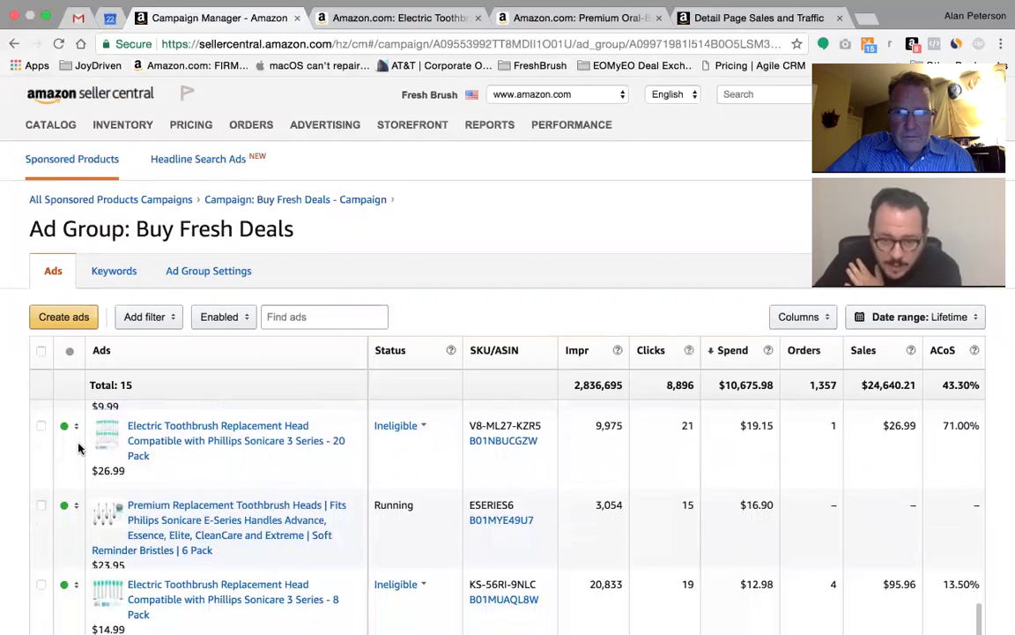
pyautogui.scroll(-4, 69, 452)
pyautogui.scroll(8, 68, 451)
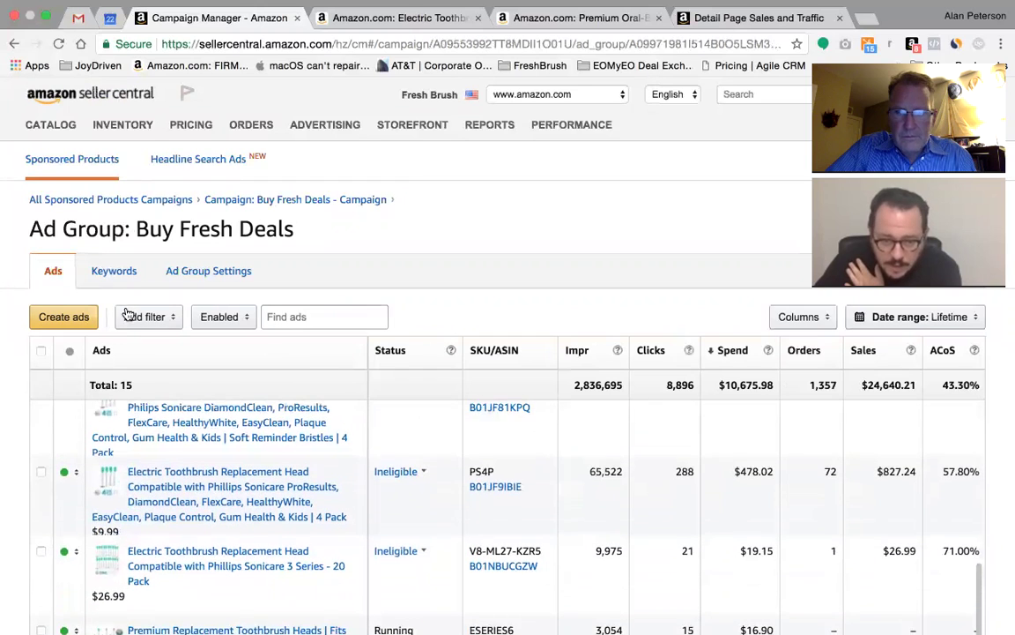
# Show the Buy Fresh Deals ad group's keywords and review their bids, clicks, spend, sales and ACoS
pyautogui.click(112, 277)
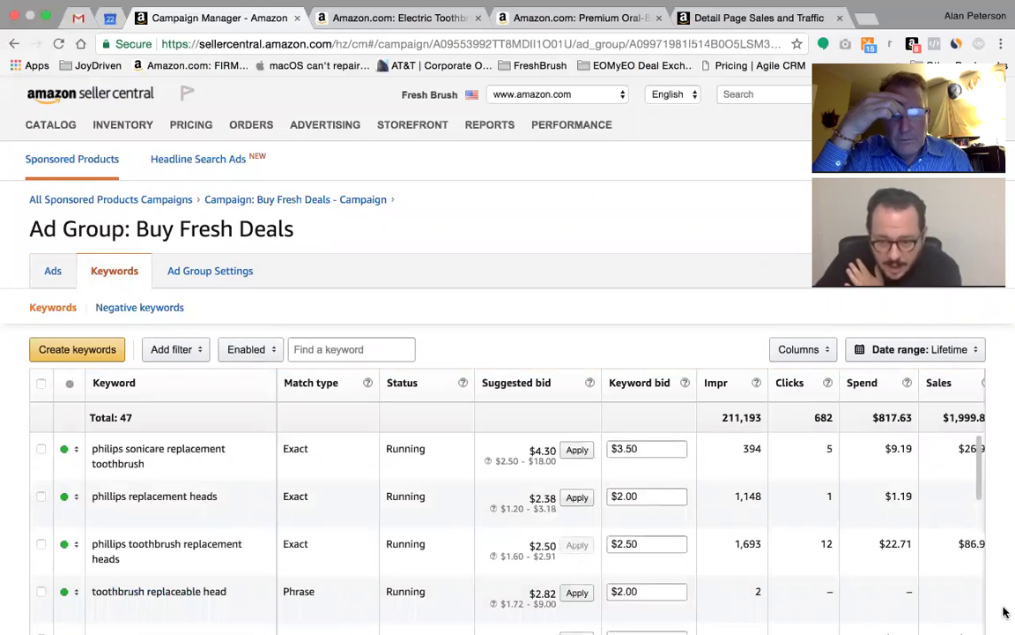
pyautogui.hscroll(3, 775, 454)
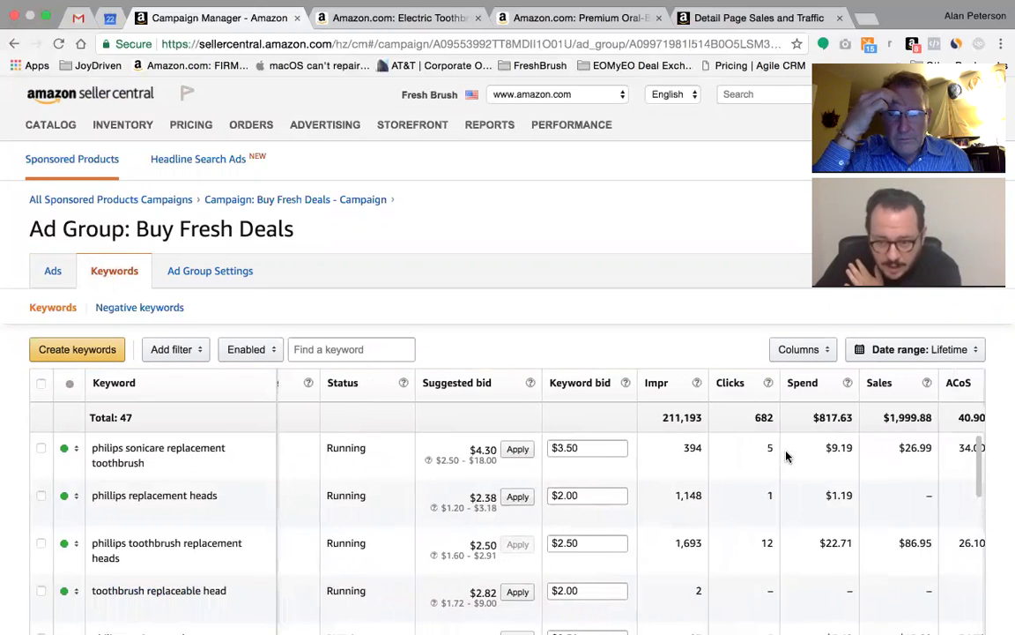
pyautogui.hscroll(1, 787, 456)
pyautogui.scroll(-2, 780, 455)
pyautogui.scroll(-5, 779, 456)
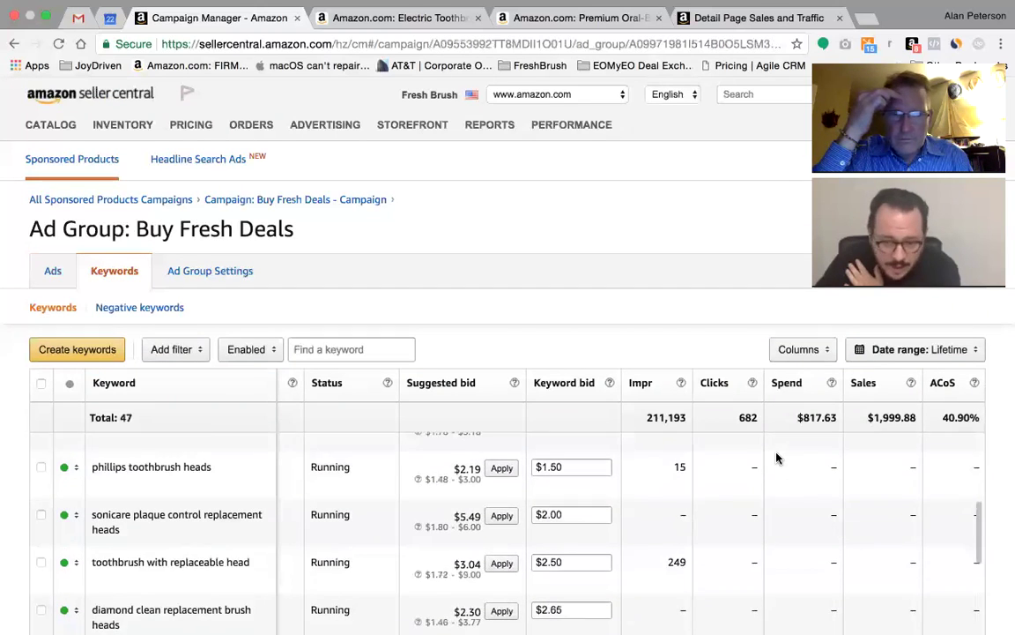
pyautogui.scroll(-6, 774, 458)
pyautogui.scroll(-4, 770, 460)
pyautogui.scroll(-5, 770, 460)
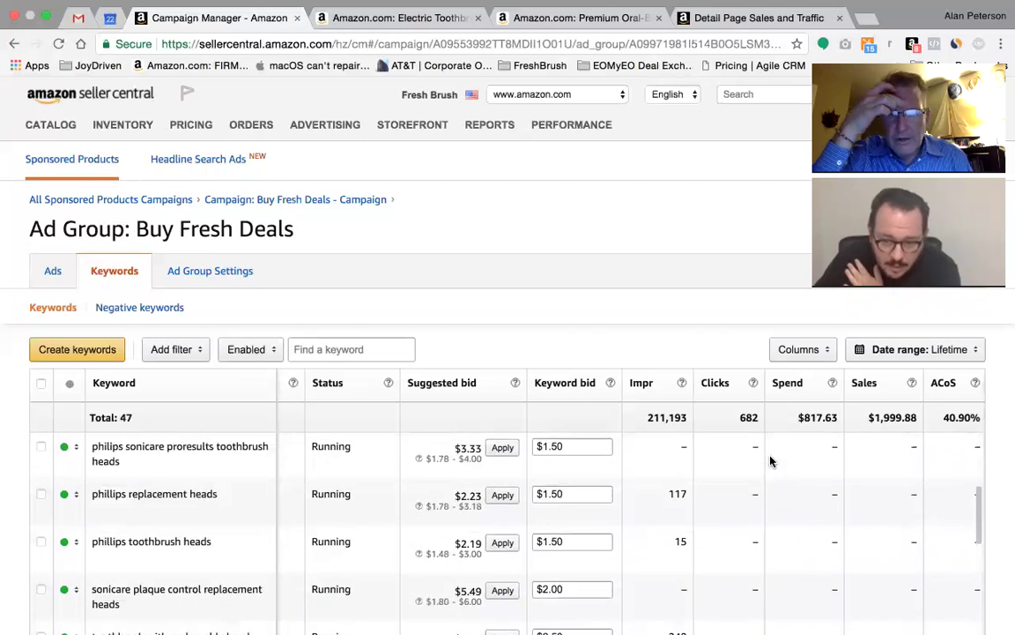
pyautogui.scroll(10, 770, 460)
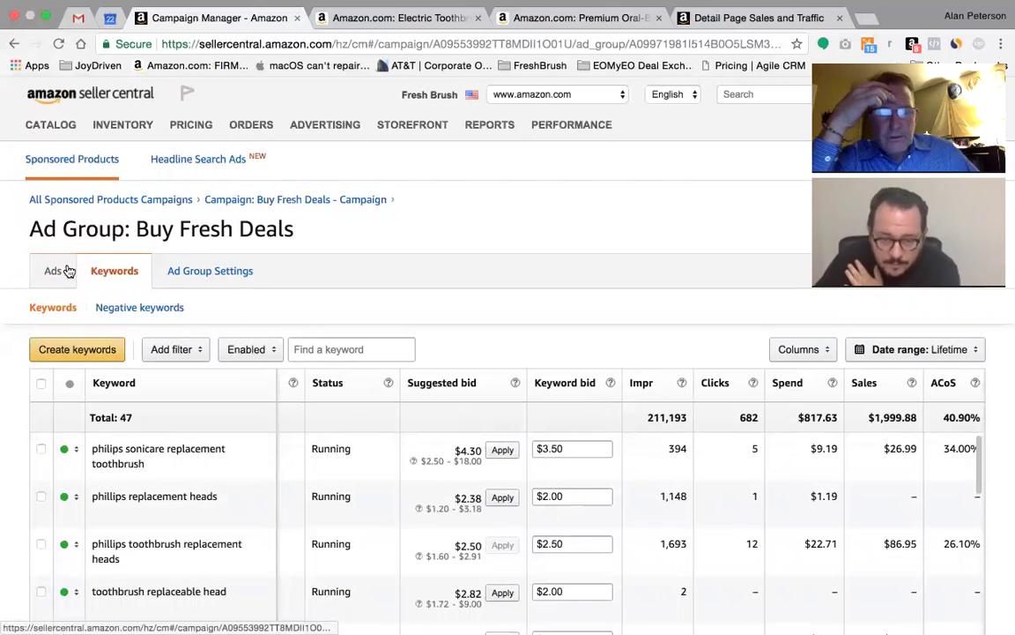
# Return to the list of all Sponsored Products campaigns and review the running campaigns' budgets, spend and ACoS
pyautogui.click(159, 201)
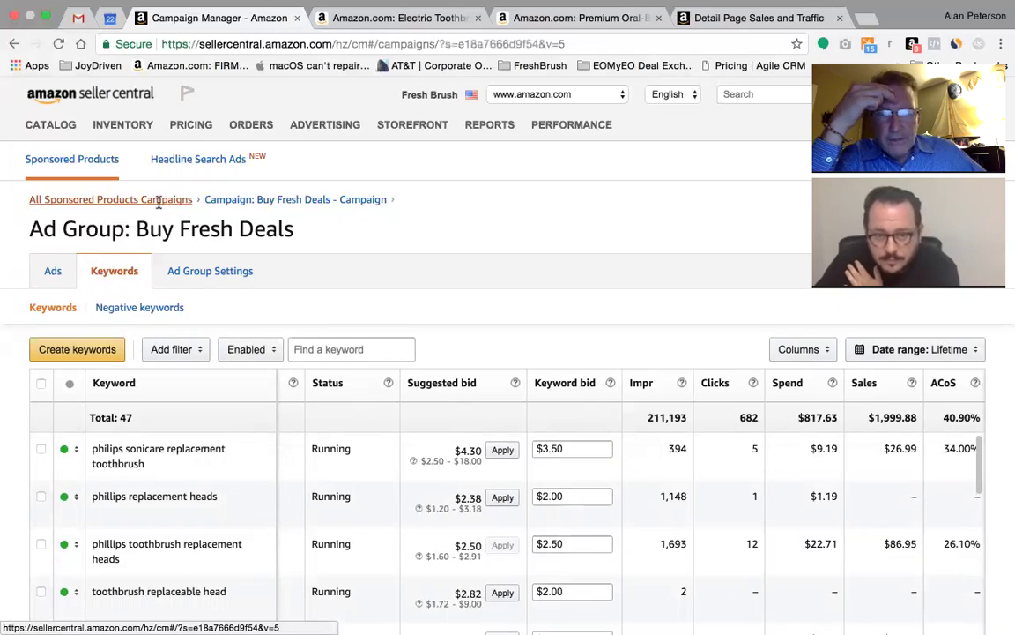
pyautogui.scroll(-1, 209, 304)
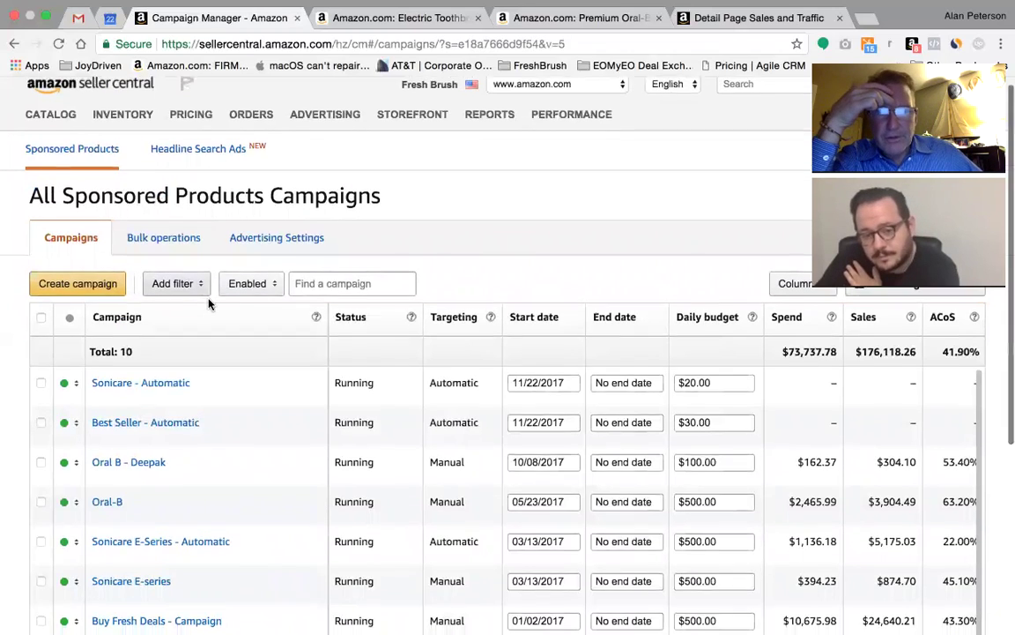
pyautogui.scroll(-5, 209, 304)
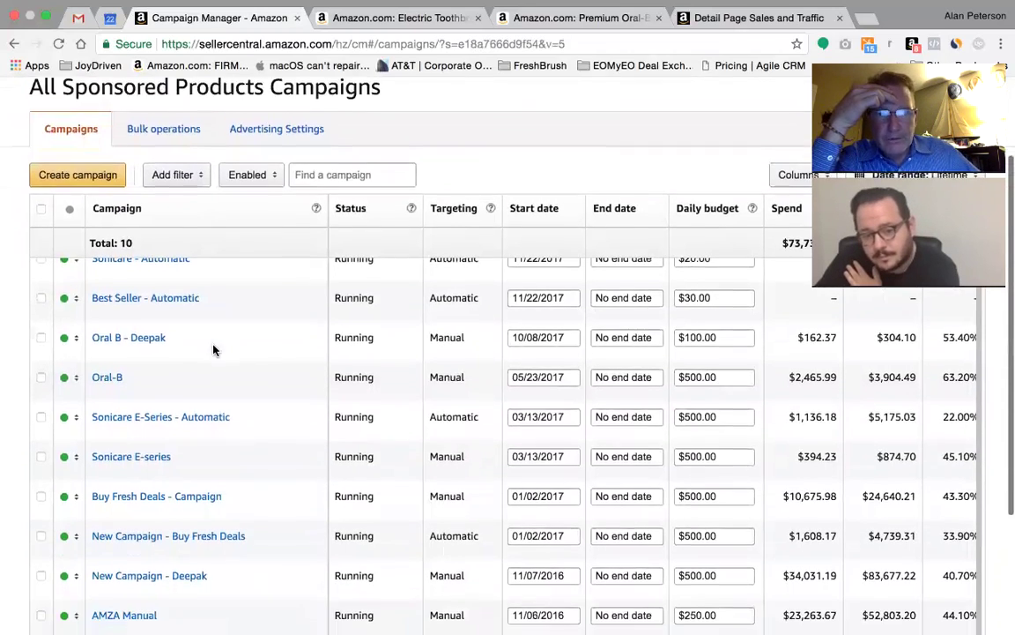
pyautogui.scroll(-6, 213, 349)
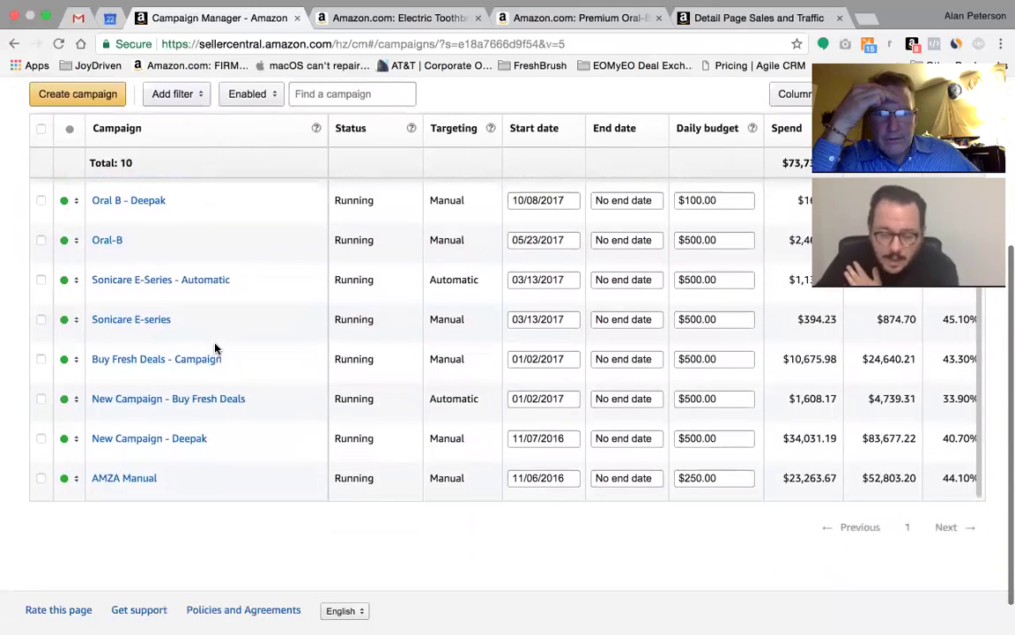
pyautogui.scroll(5, 214, 349)
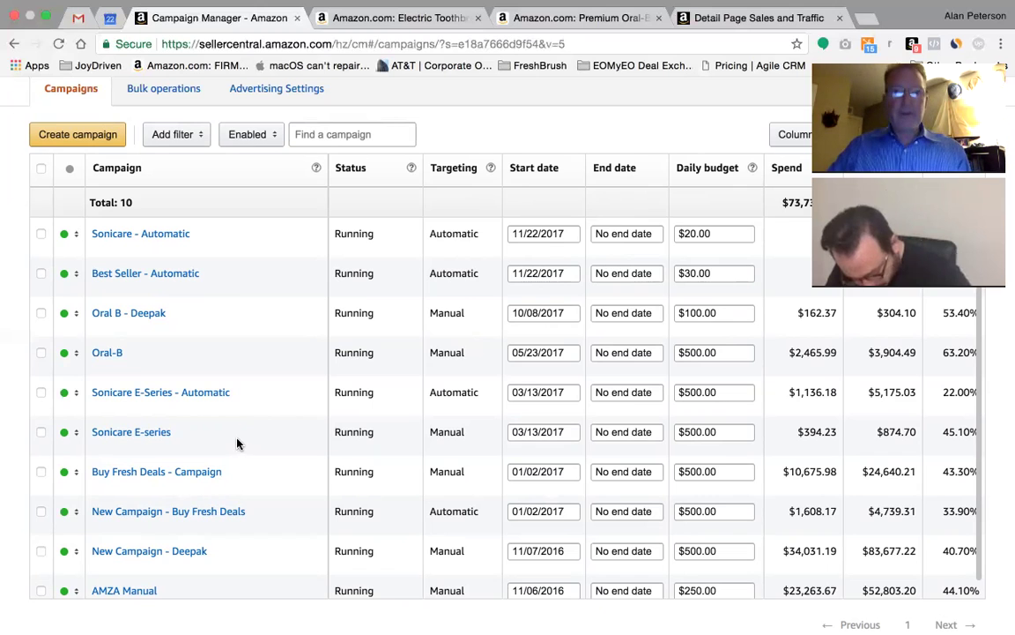
# Switch from the full-screen browser to the desktop space with the Messages and RingCentral Meetings windows
pyautogui.moveTo(1, 1)
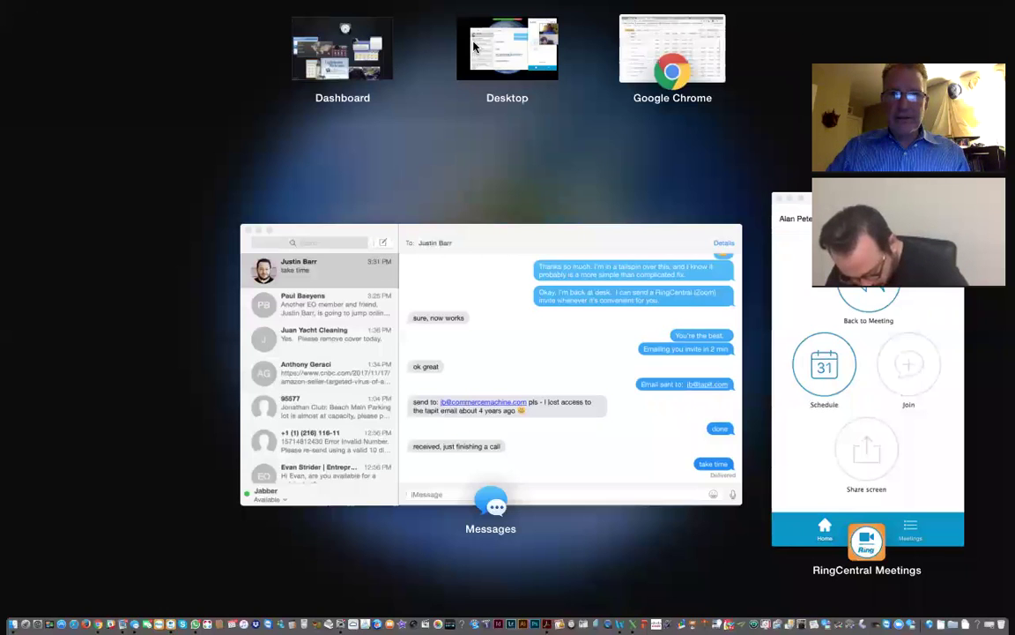
pyautogui.click(536, 53)
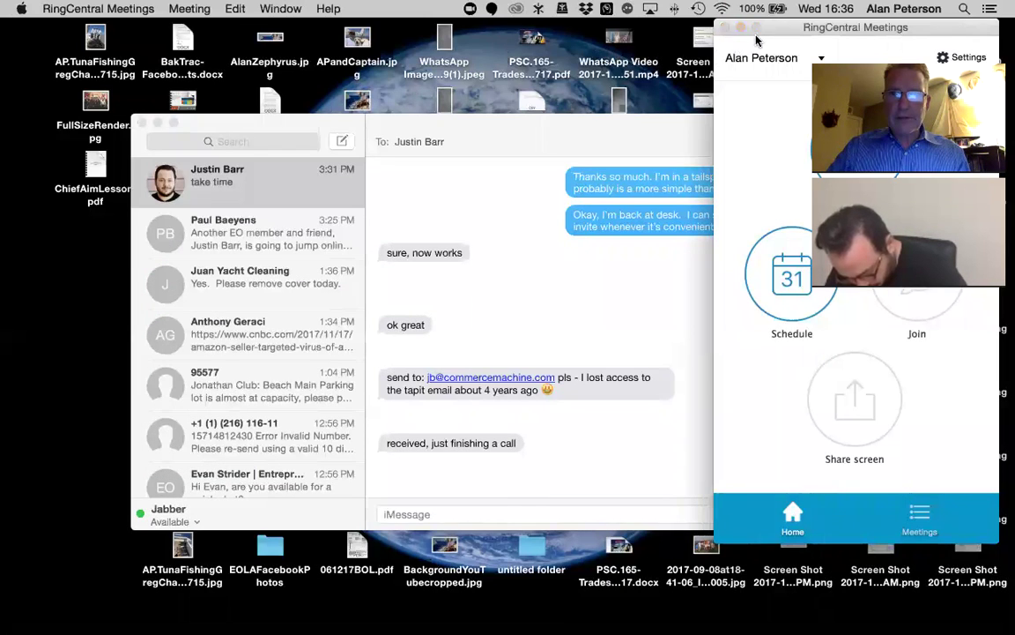